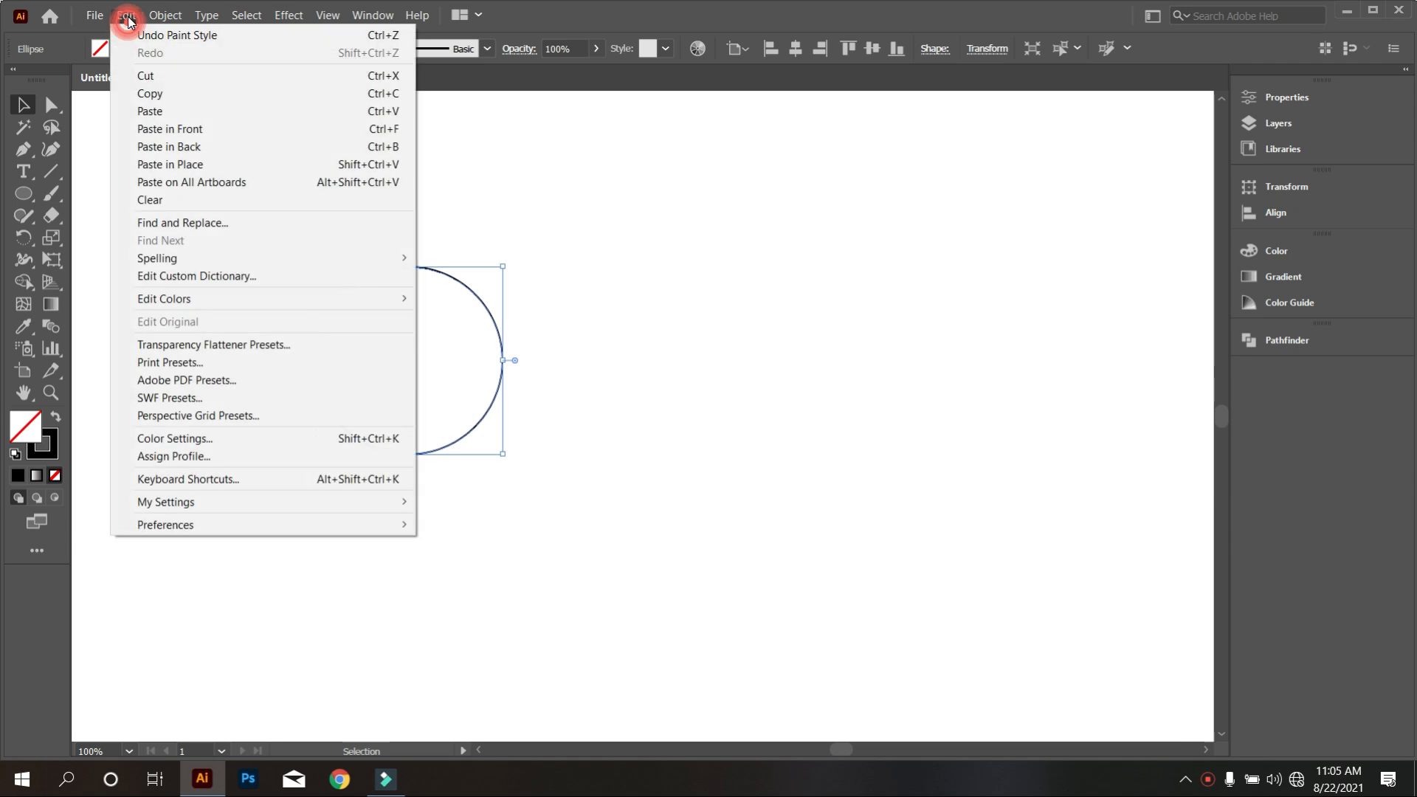
# Paste a copy of the circle in place and move it horizontally to the right so the two circles overlap.
pyautogui.click(180, 164)
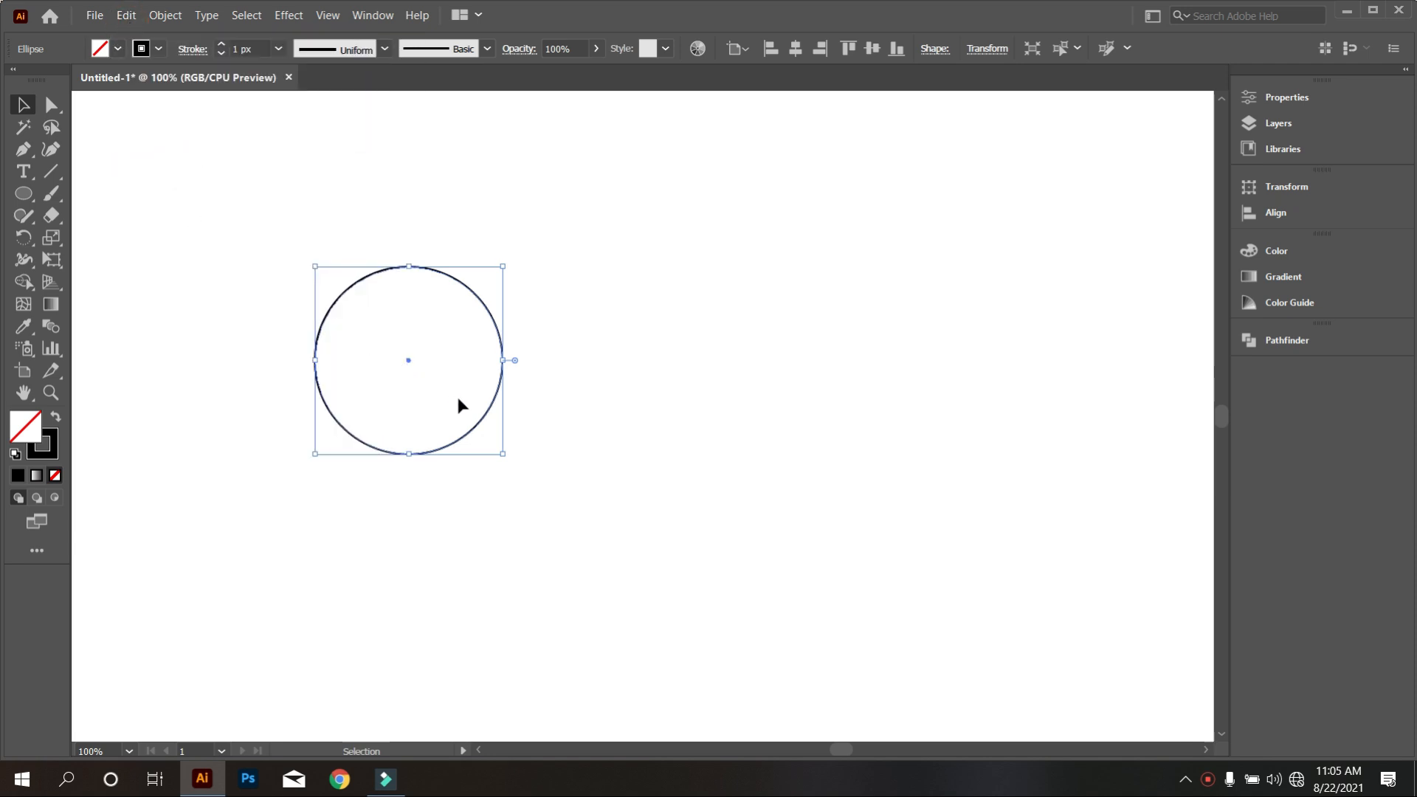
pyautogui.moveTo(493, 408); pyautogui.dragTo(571, 406)
pyautogui.click(604, 478)
pyautogui.scroll(2, 211, 471)
pyautogui.scroll(1, 419, 457)
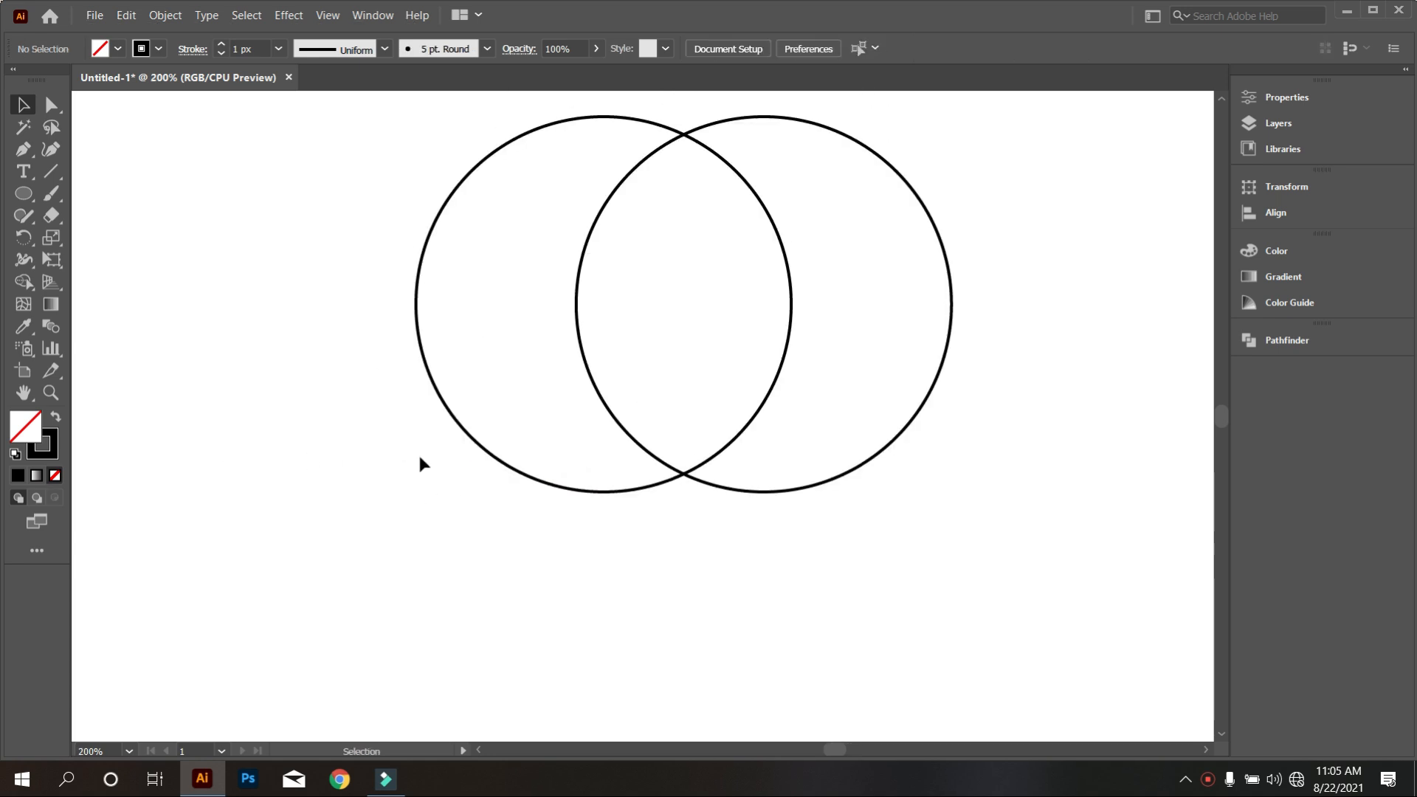
pyautogui.scroll(1, 715, 407)
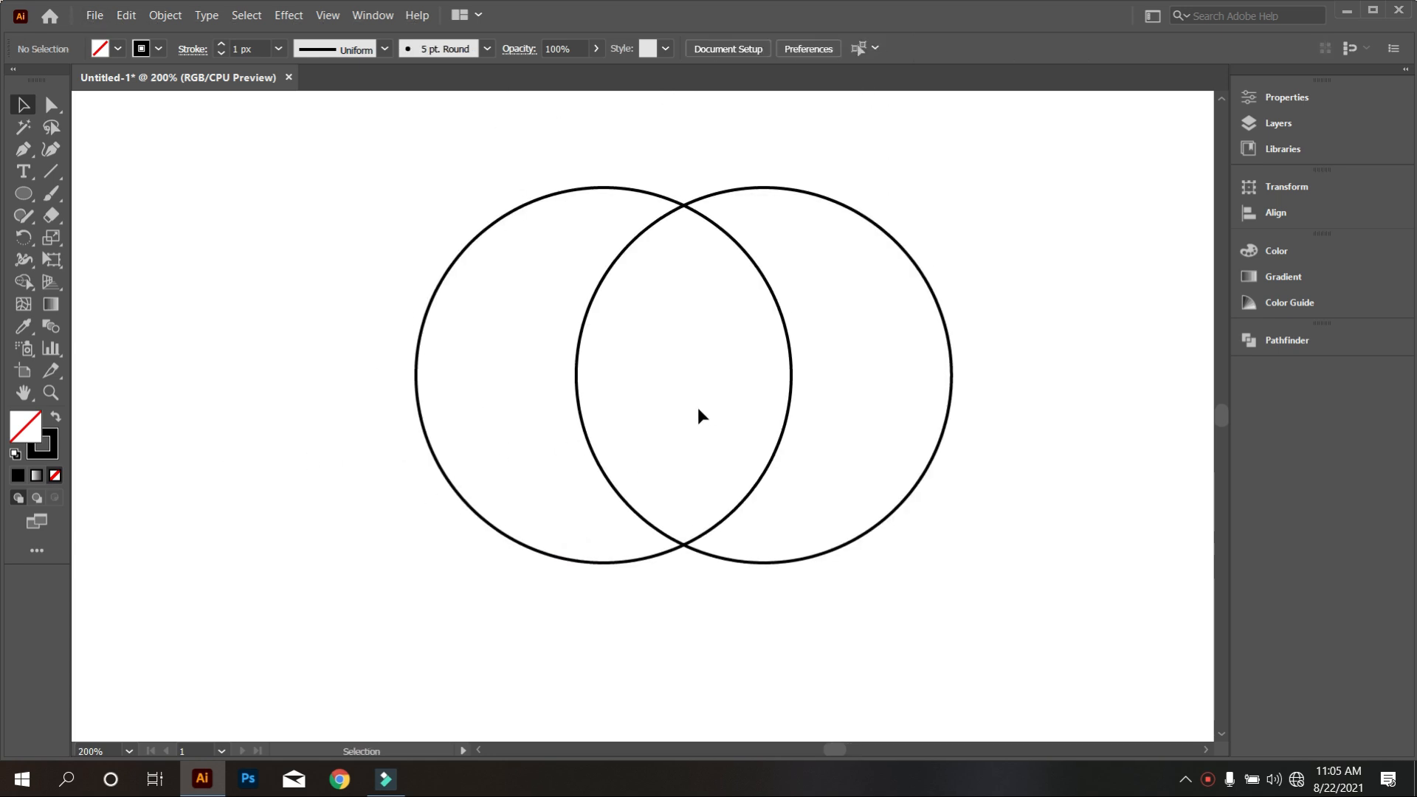
# Add a third copy of the circle below, overlapping both upper circles.
pyautogui.scroll(-1, 696, 406)
pyautogui.moveTo(817, 392); pyautogui.dragTo(806, 559)
pyautogui.click(600, 255)
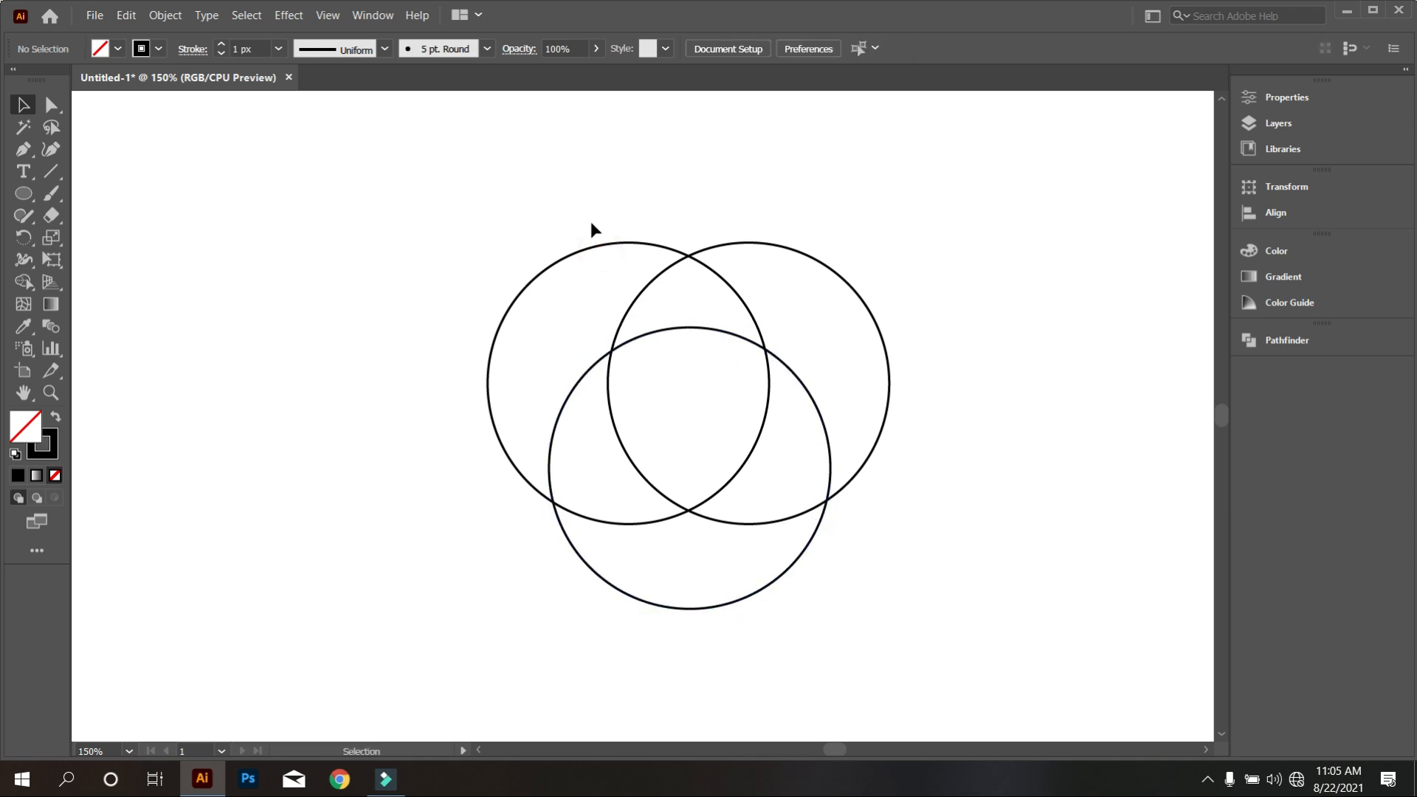
# Move the third circle aside, align the two overlapping circles on their vertical centres and group them.
pyautogui.moveTo(595, 223); pyautogui.dragTo(759, 302)
pyautogui.click(764, 285)
pyautogui.moveTo(812, 401); pyautogui.dragTo(338, 387)
pyautogui.moveTo(606, 213); pyautogui.dragTo(803, 358)
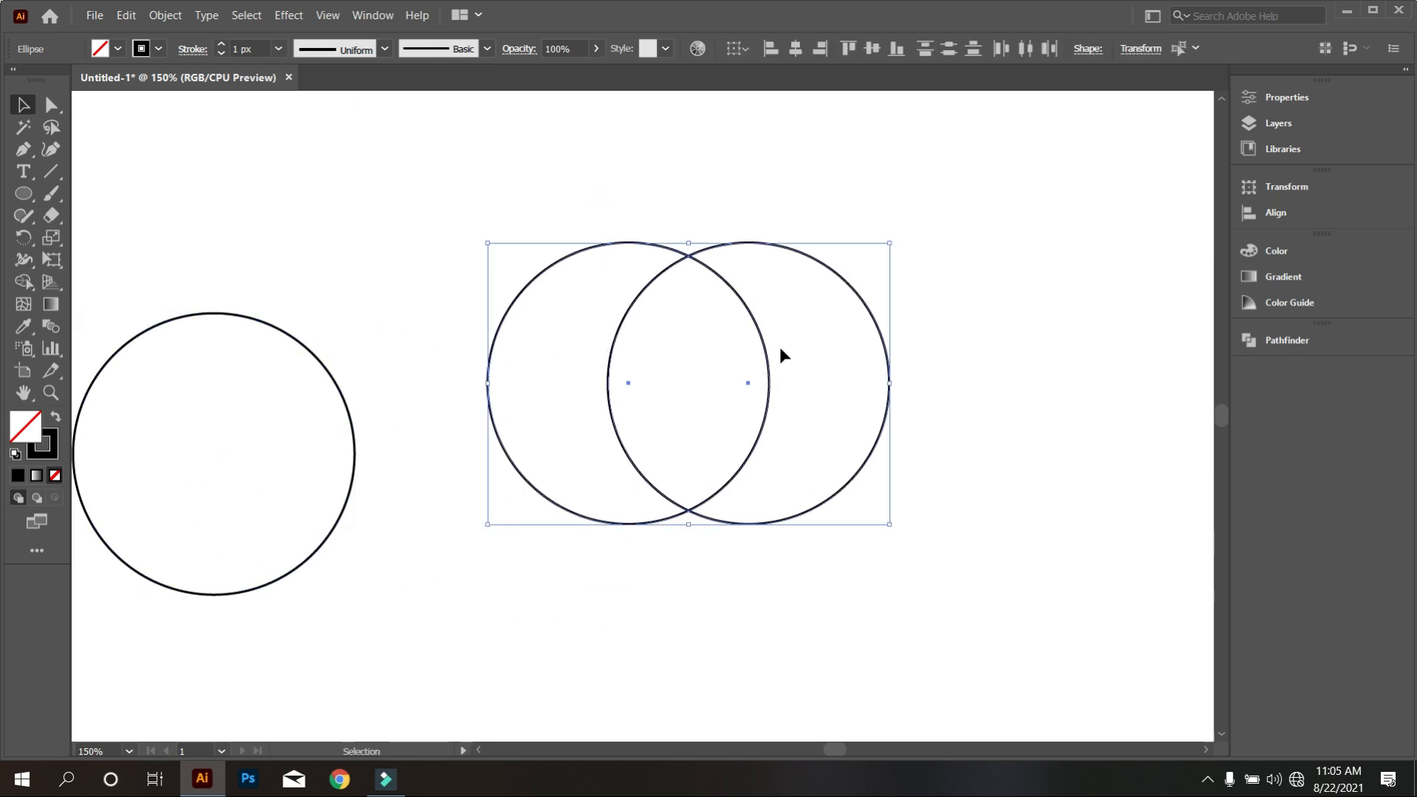
pyautogui.click(871, 52)
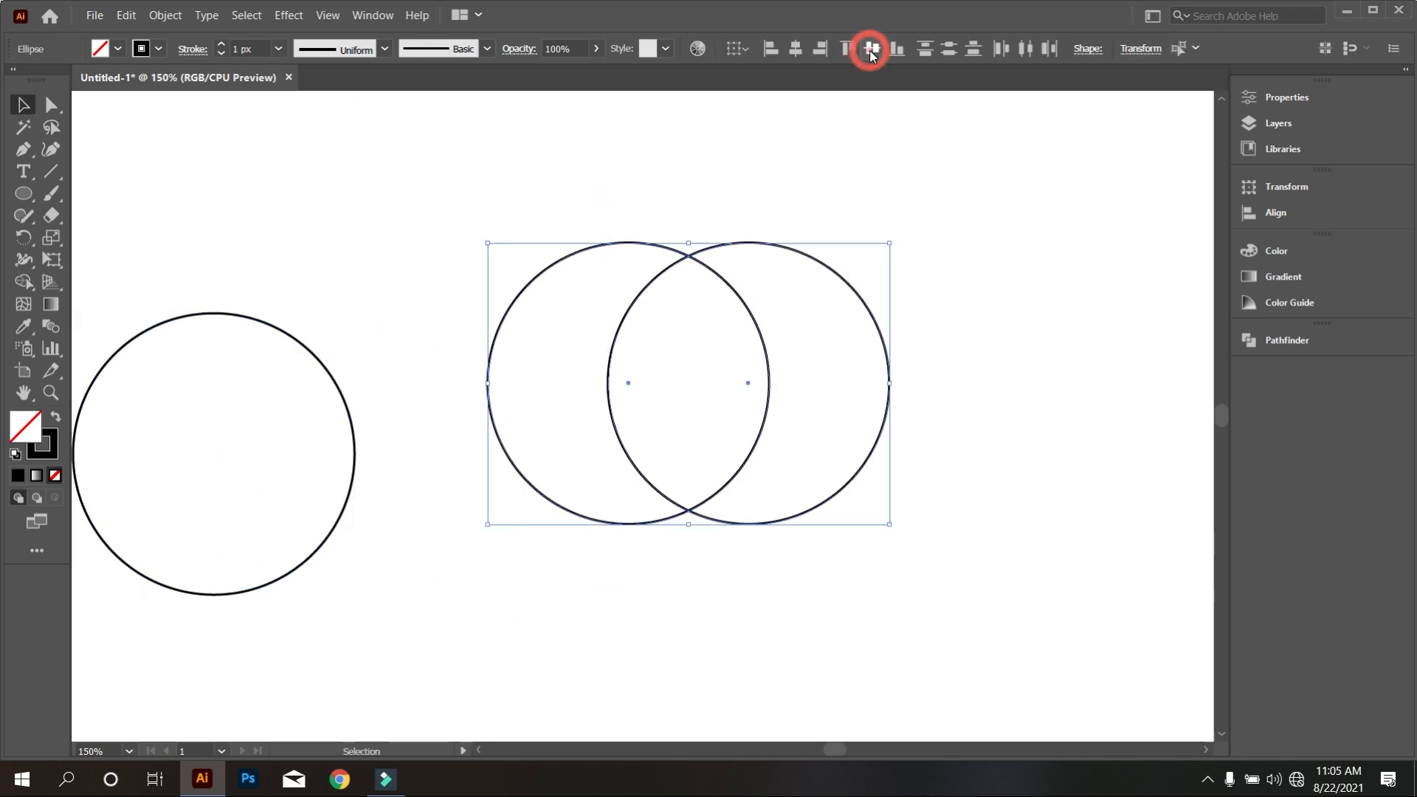
pyautogui.rightClick(723, 164)
pyautogui.click(782, 268)
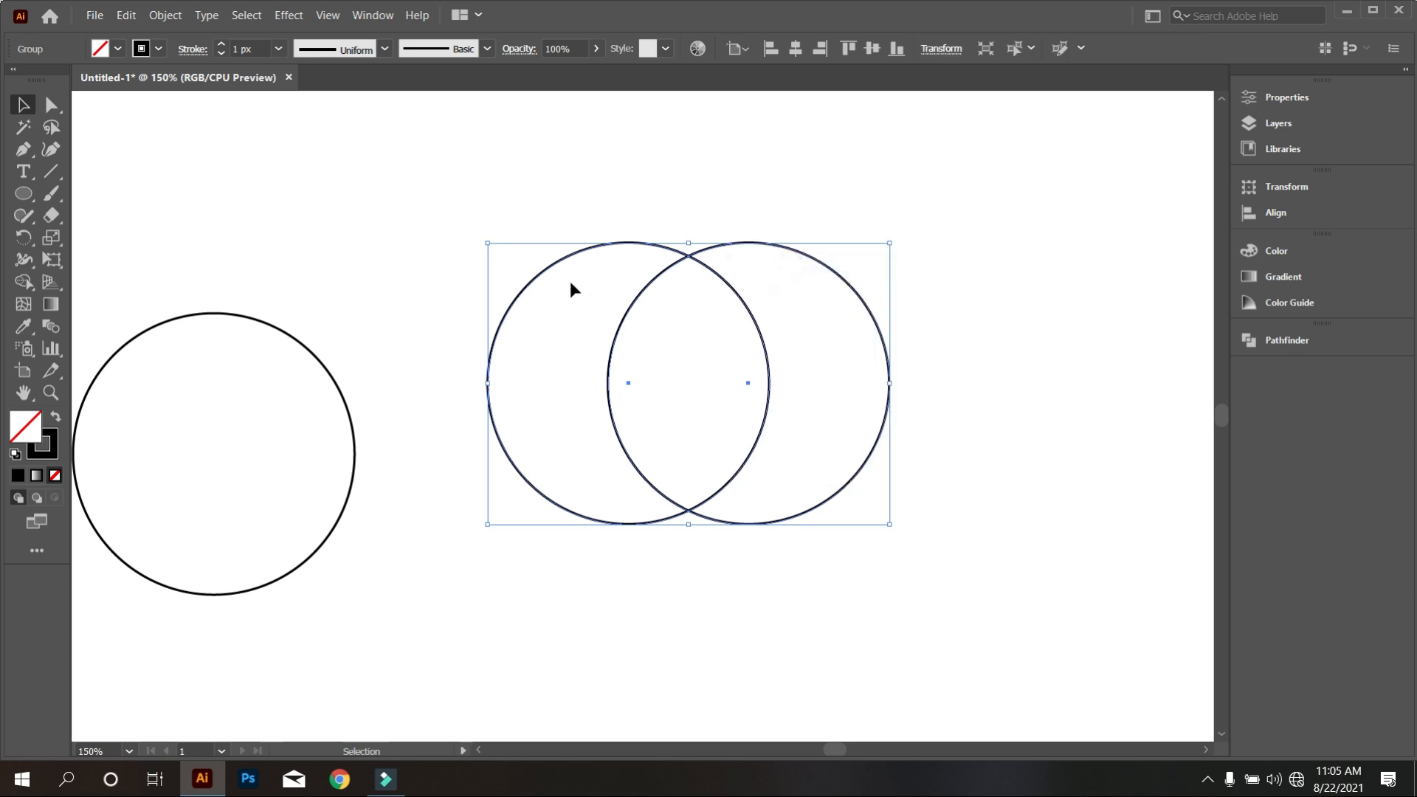
# Align the third circle and the grouped pair on their horizontal centres.
pyautogui.moveTo(269, 256); pyautogui.dragTo(668, 475)
pyautogui.click(795, 52)
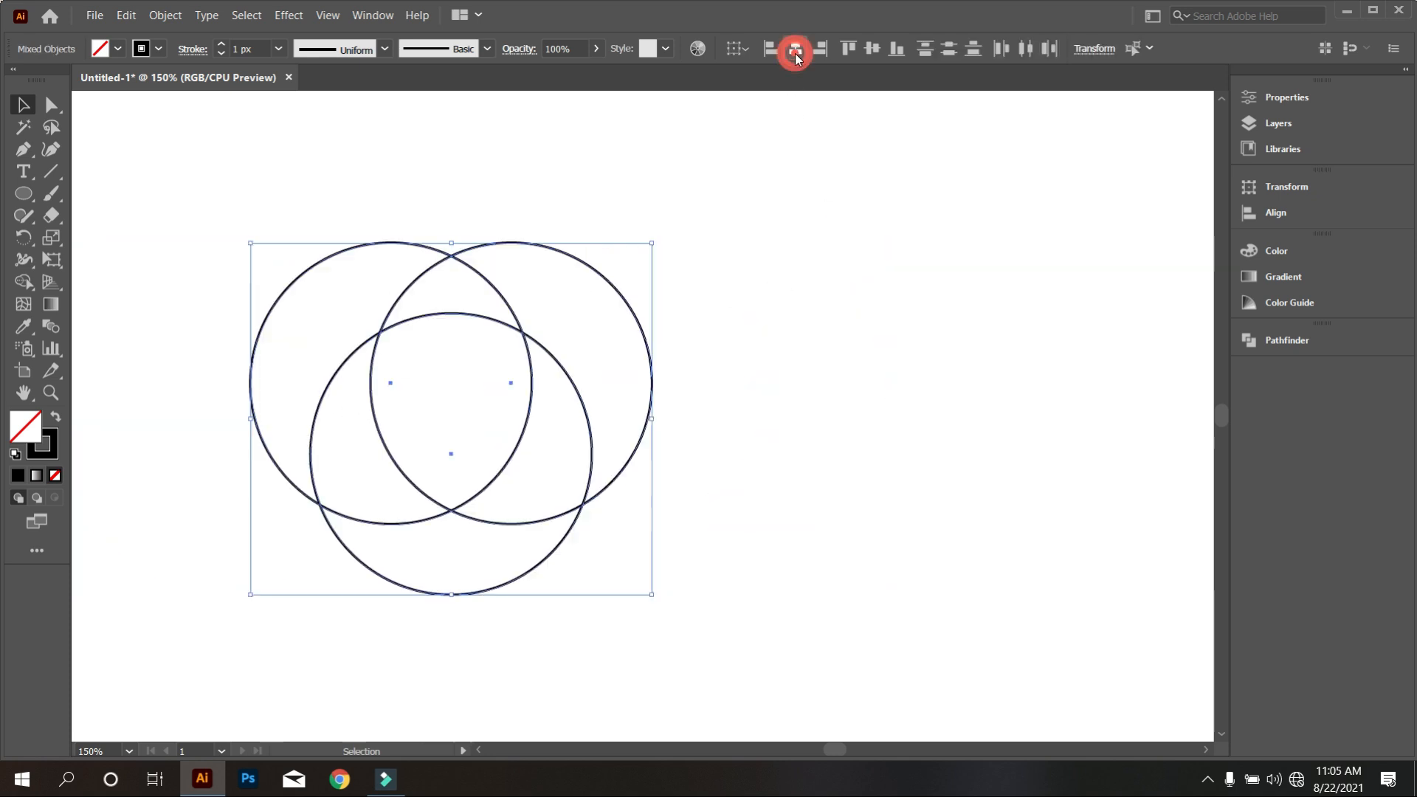
pyautogui.click(806, 417)
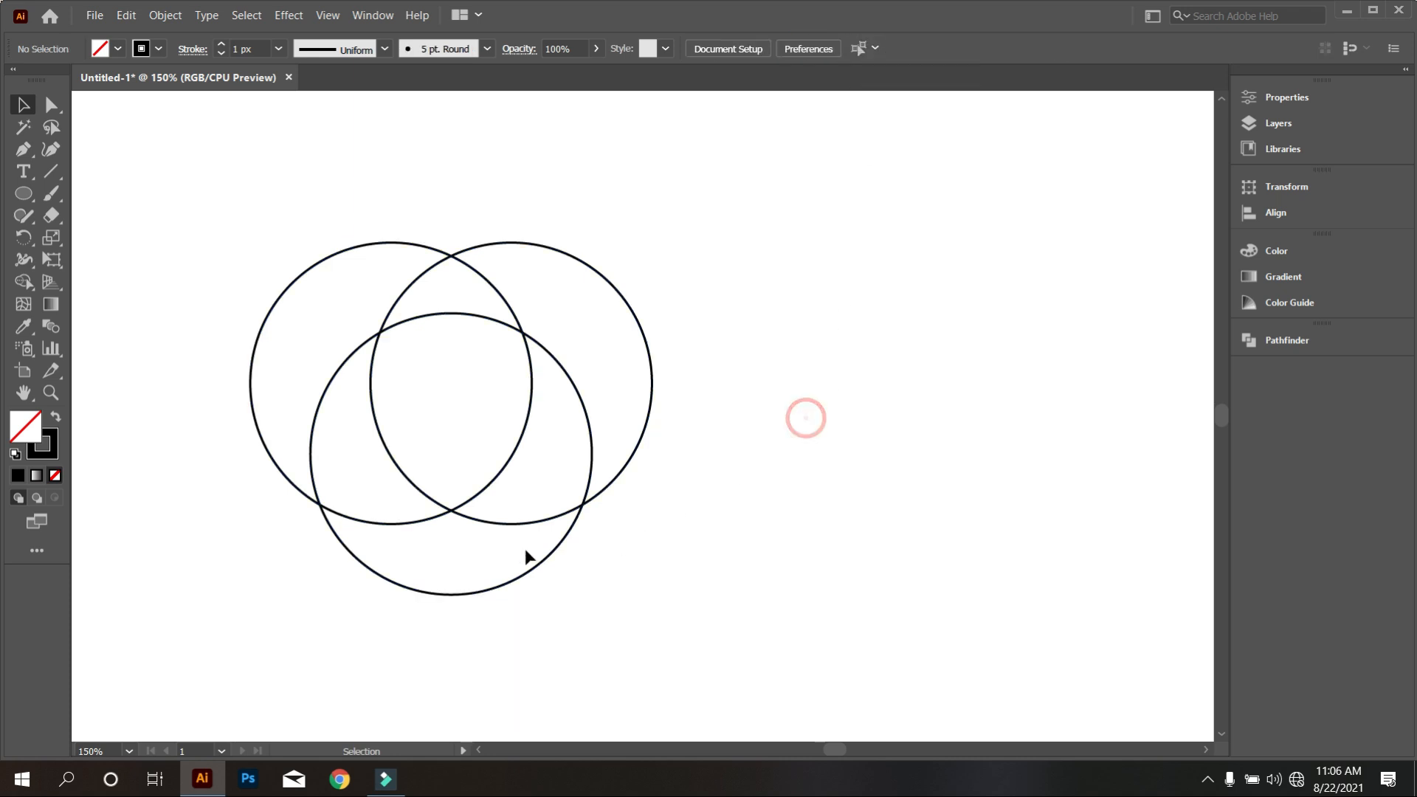
# Nudge the lower circle slightly down and flatten it from its bottom edge into a wide ellipse ending just below the circles' lower intersection.
pyautogui.moveTo(525, 551); pyautogui.dragTo(627, 525)
pyautogui.scroll(1, 525, 405)
pyautogui.scroll(1, 583, 357)
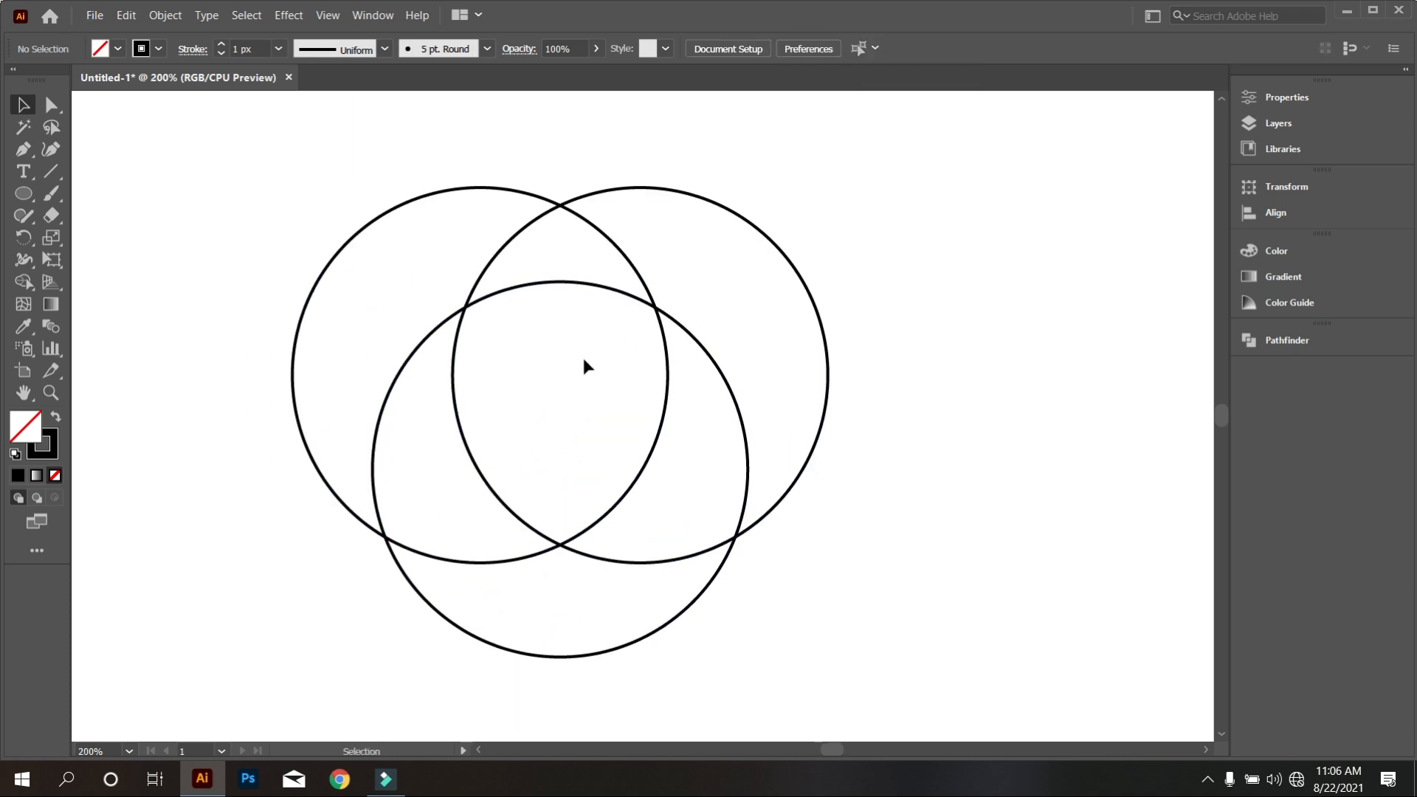
pyautogui.click(572, 283)
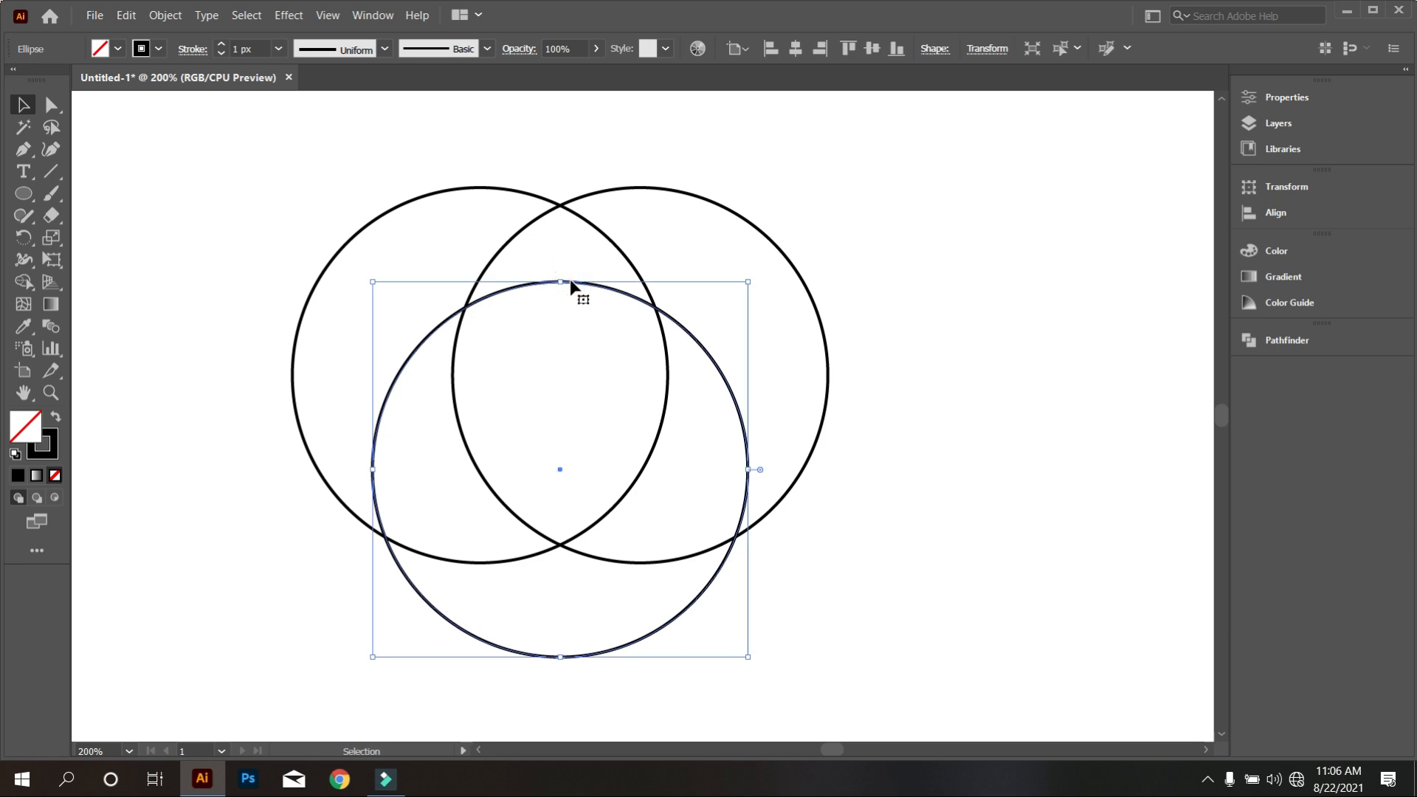
pyautogui.click(597, 617)
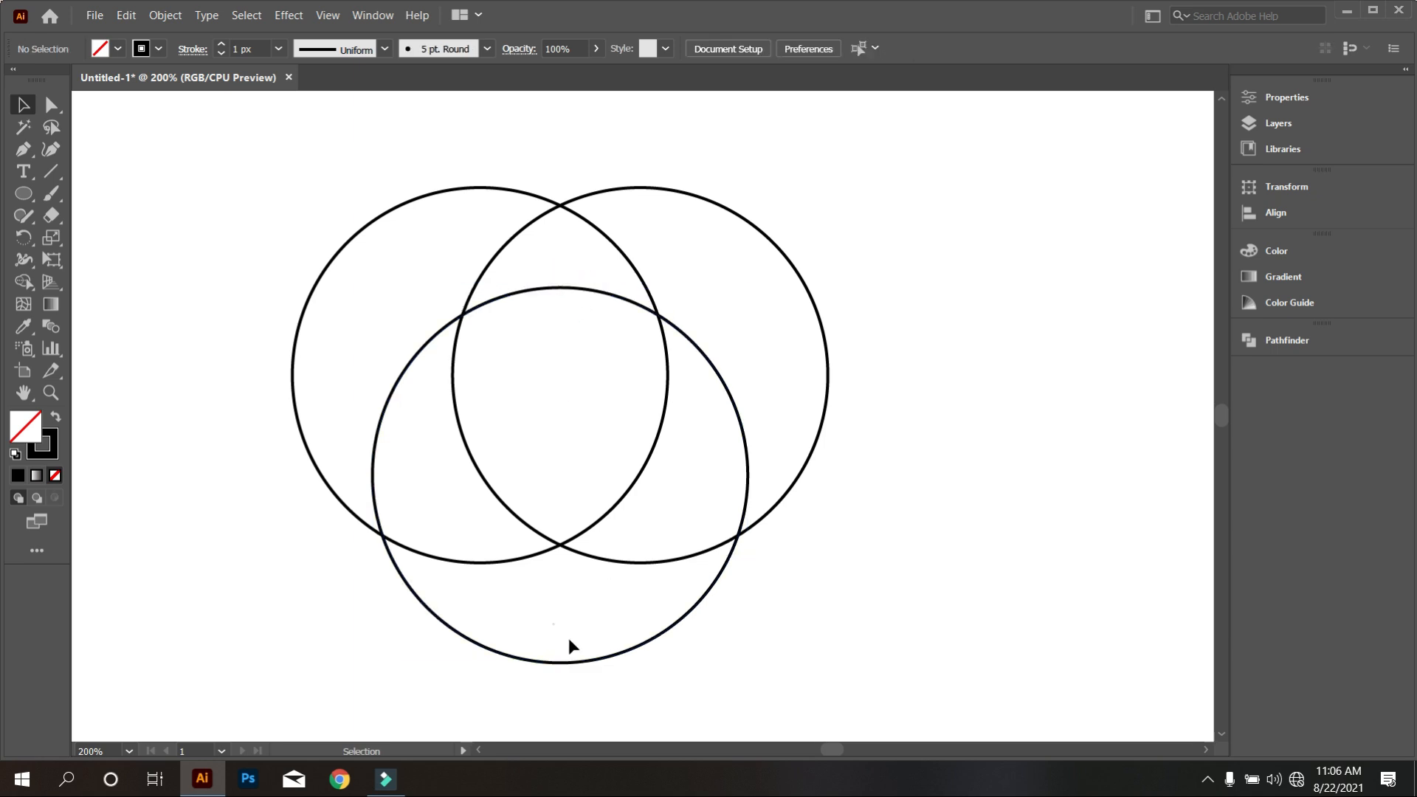
pyautogui.moveTo(557, 636); pyautogui.dragTo(560, 557)
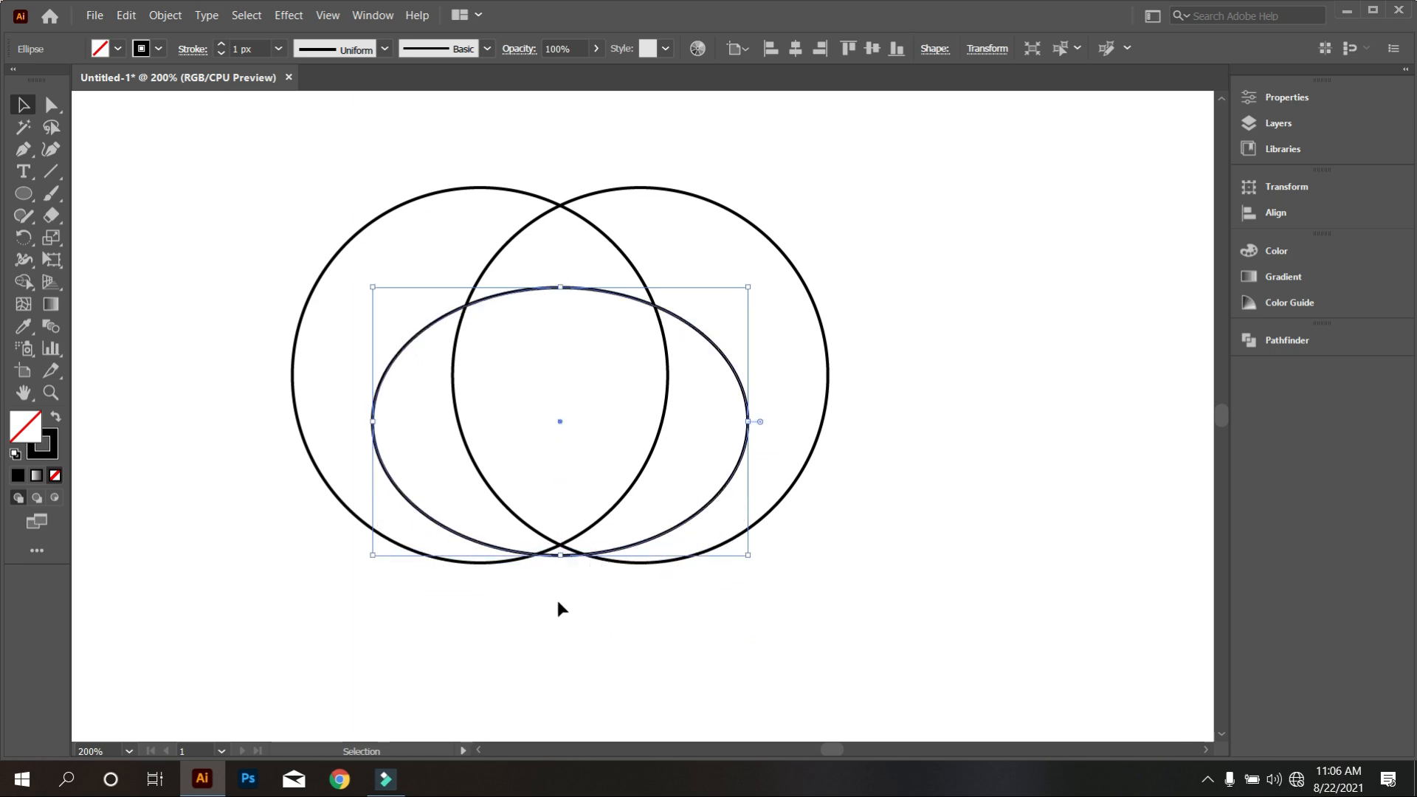
pyautogui.click(558, 601)
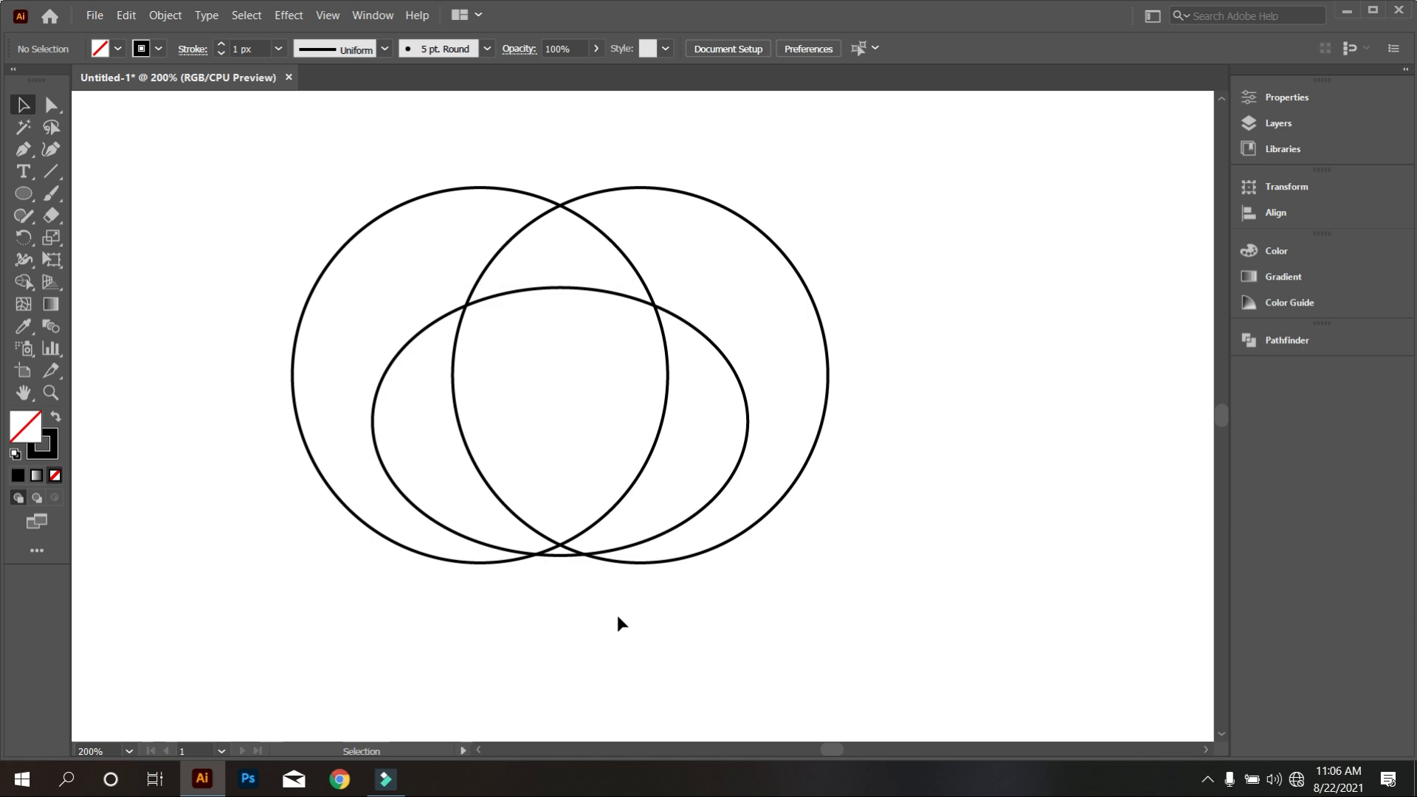
# Select all three shapes and remove the outer side regions around the central overlap with the Shape Builder tool.
pyautogui.scroll(-1, 618, 617)
pyautogui.moveTo(517, 355); pyautogui.dragTo(796, 617)
pyautogui.hotkey('shift', 'm')
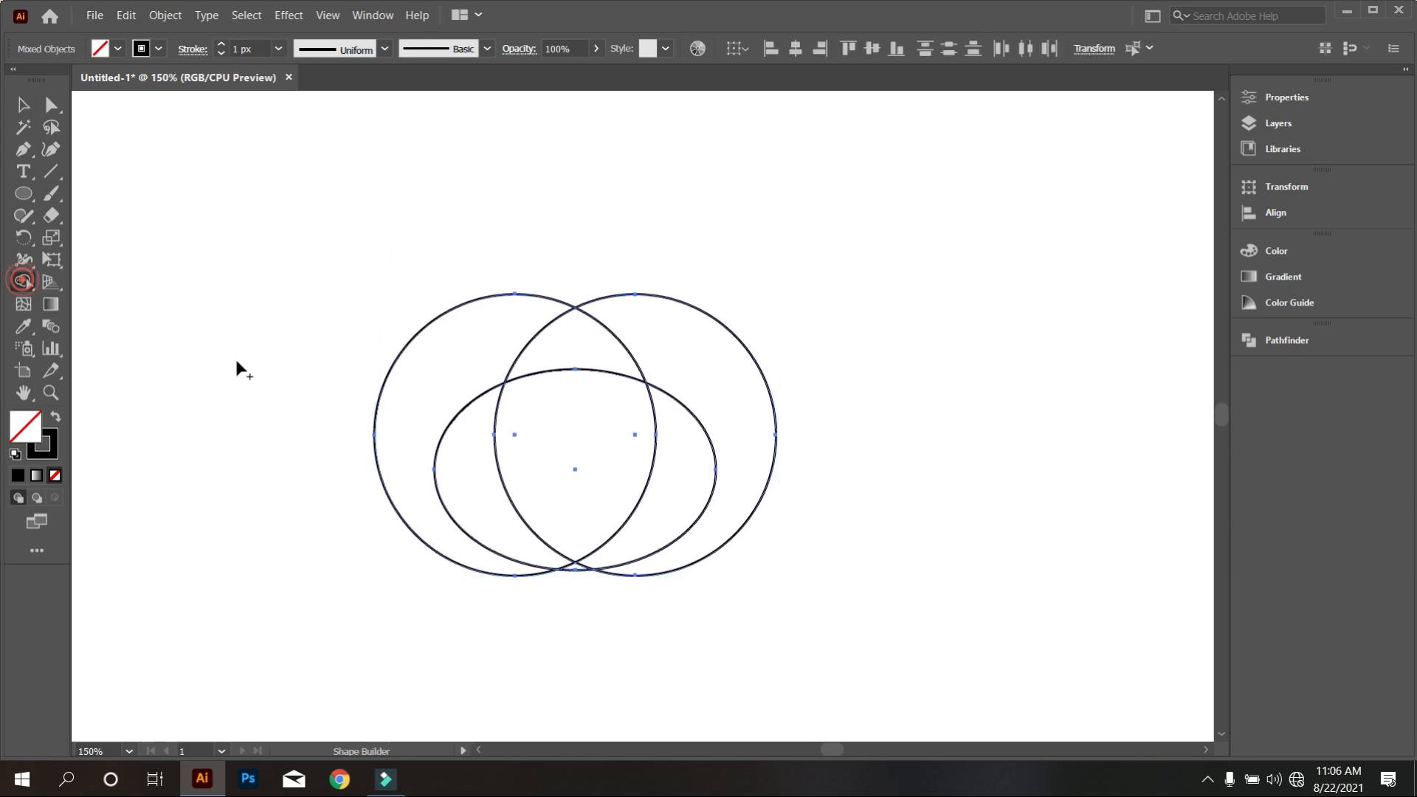
pyautogui.scroll(2, 430, 379)
pyautogui.scroll(-1, 436, 255)
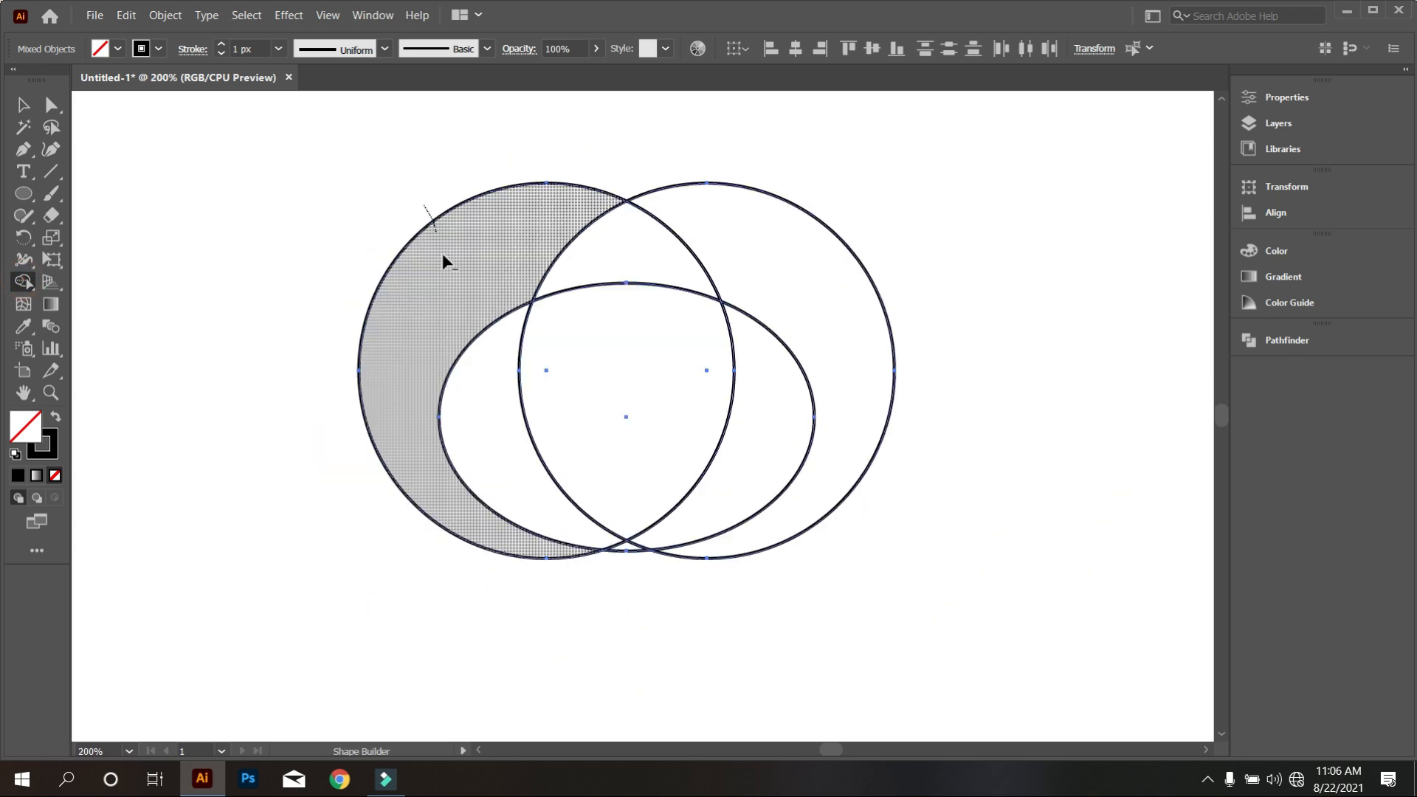
pyautogui.keyDown('alt'); pyautogui.click(441, 254); pyautogui.keyUp('alt')
pyautogui.moveTo(666, 573); pyautogui.dragTo(742, 445)
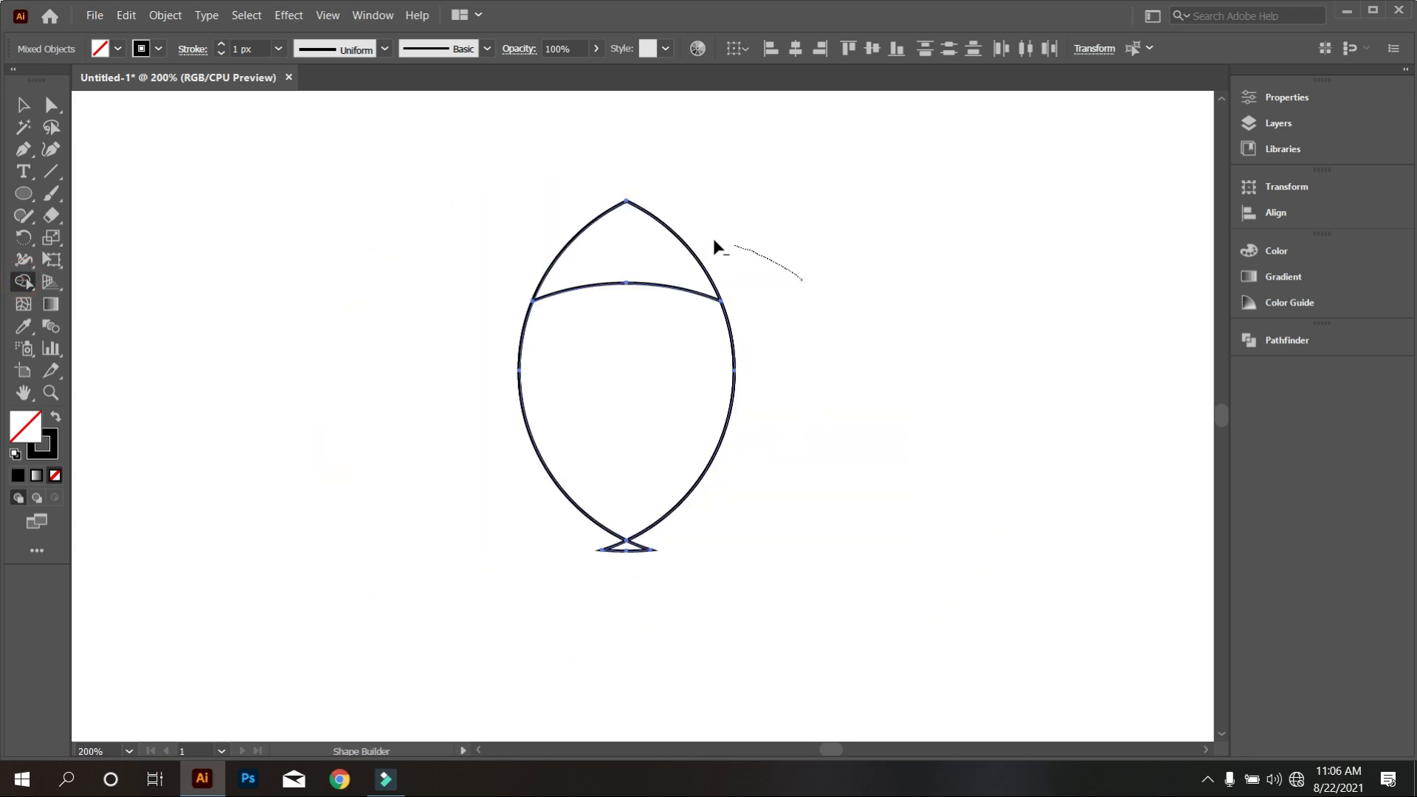
# Remove the pointed cap above the ellipse's arc and the small triangle below the lower tip, leaving a shield outline.
pyautogui.moveTo(713, 237); pyautogui.dragTo(642, 259)
pyautogui.scroll(1, 610, 584)
pyautogui.moveTo(627, 520); pyautogui.dragTo(721, 573)
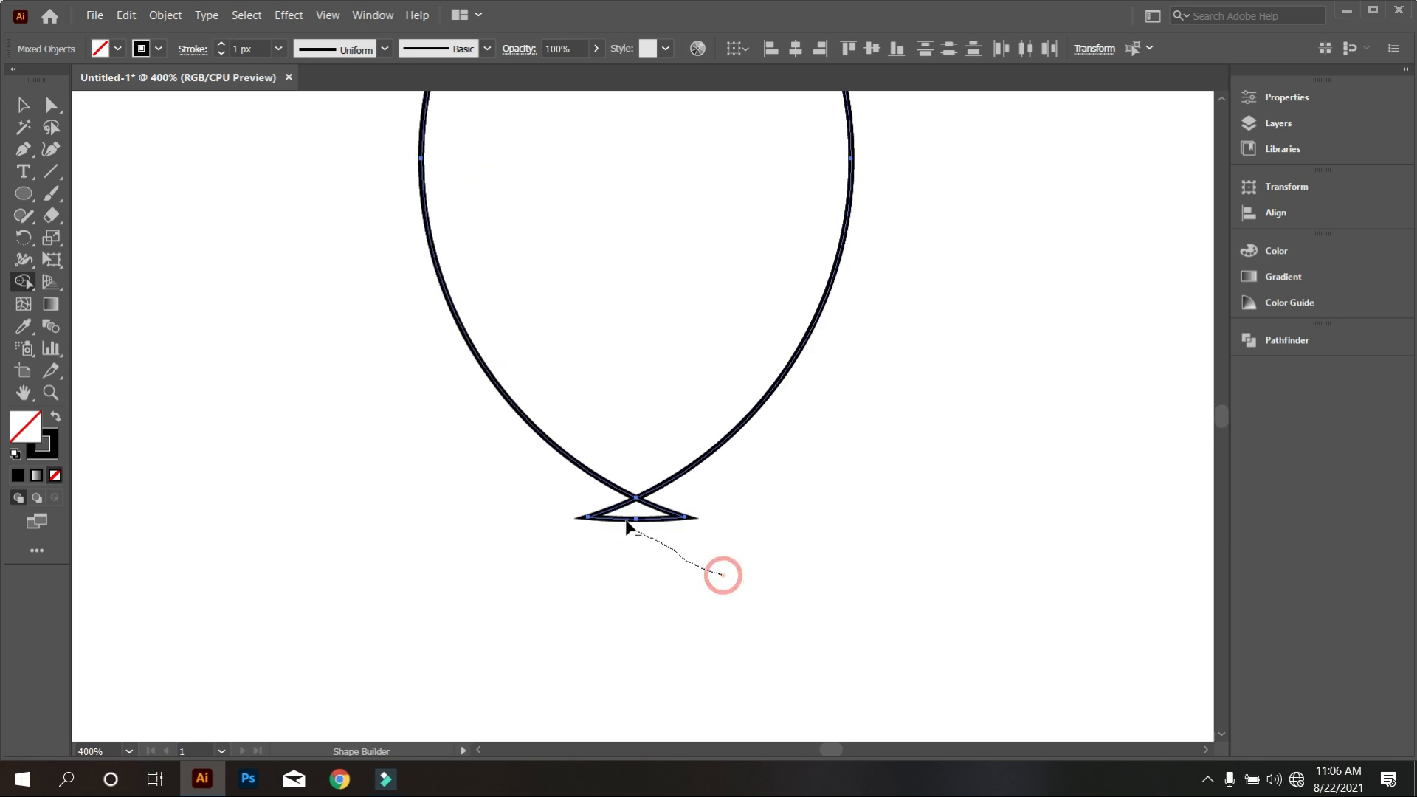
pyautogui.scroll(-1, 691, 580)
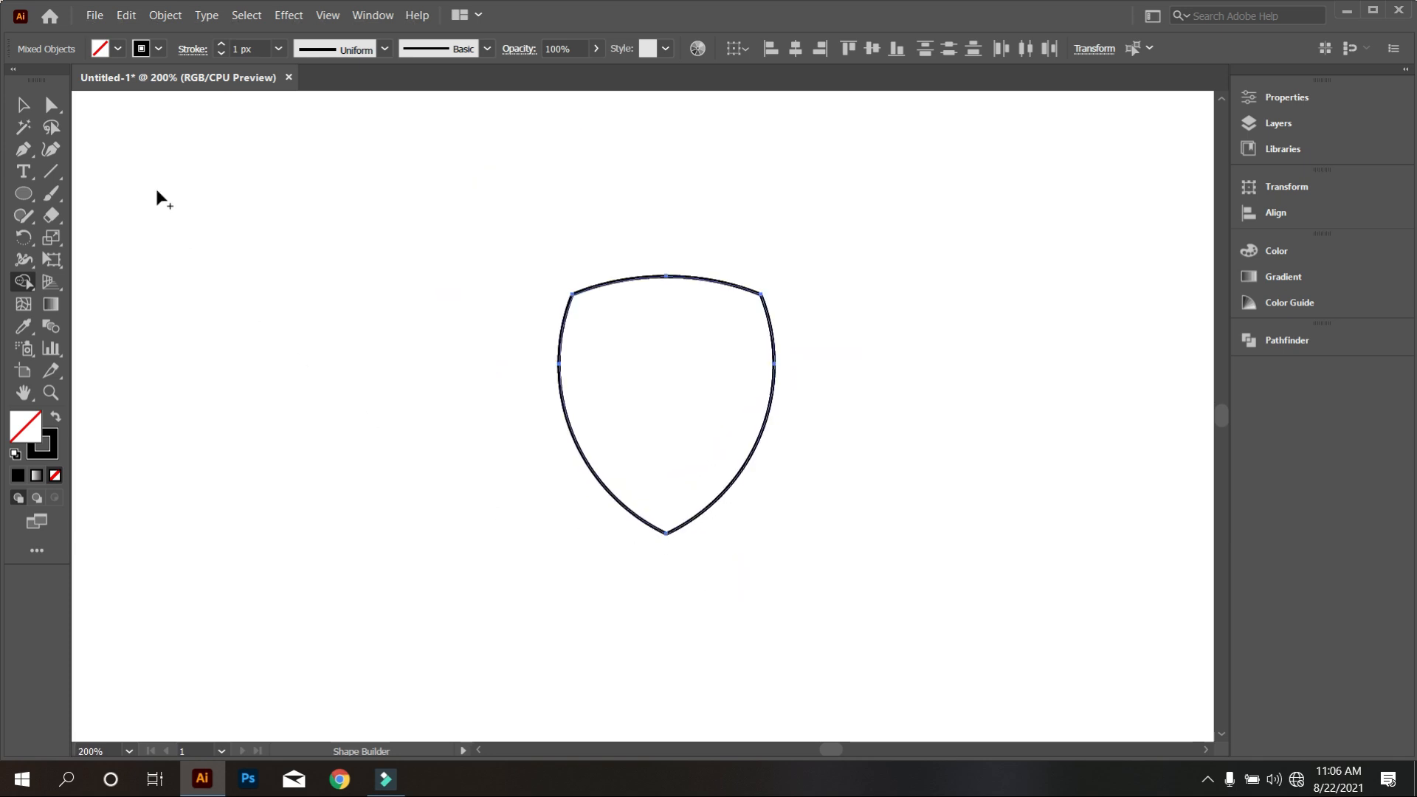
pyautogui.click(45, 115)
pyautogui.click(23, 105)
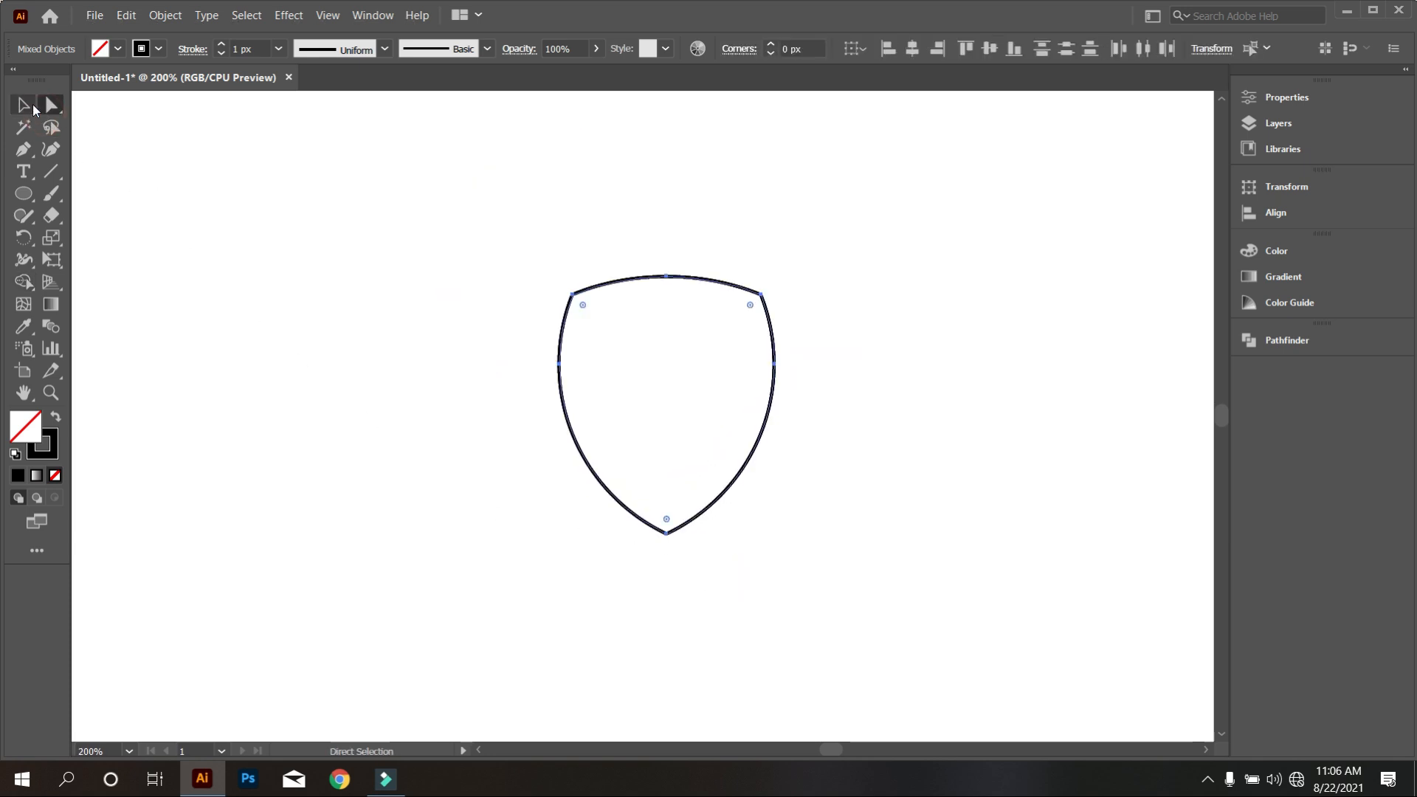
pyautogui.click(344, 294)
pyautogui.scroll(-1, 424, 343)
pyautogui.scroll(1, 643, 432)
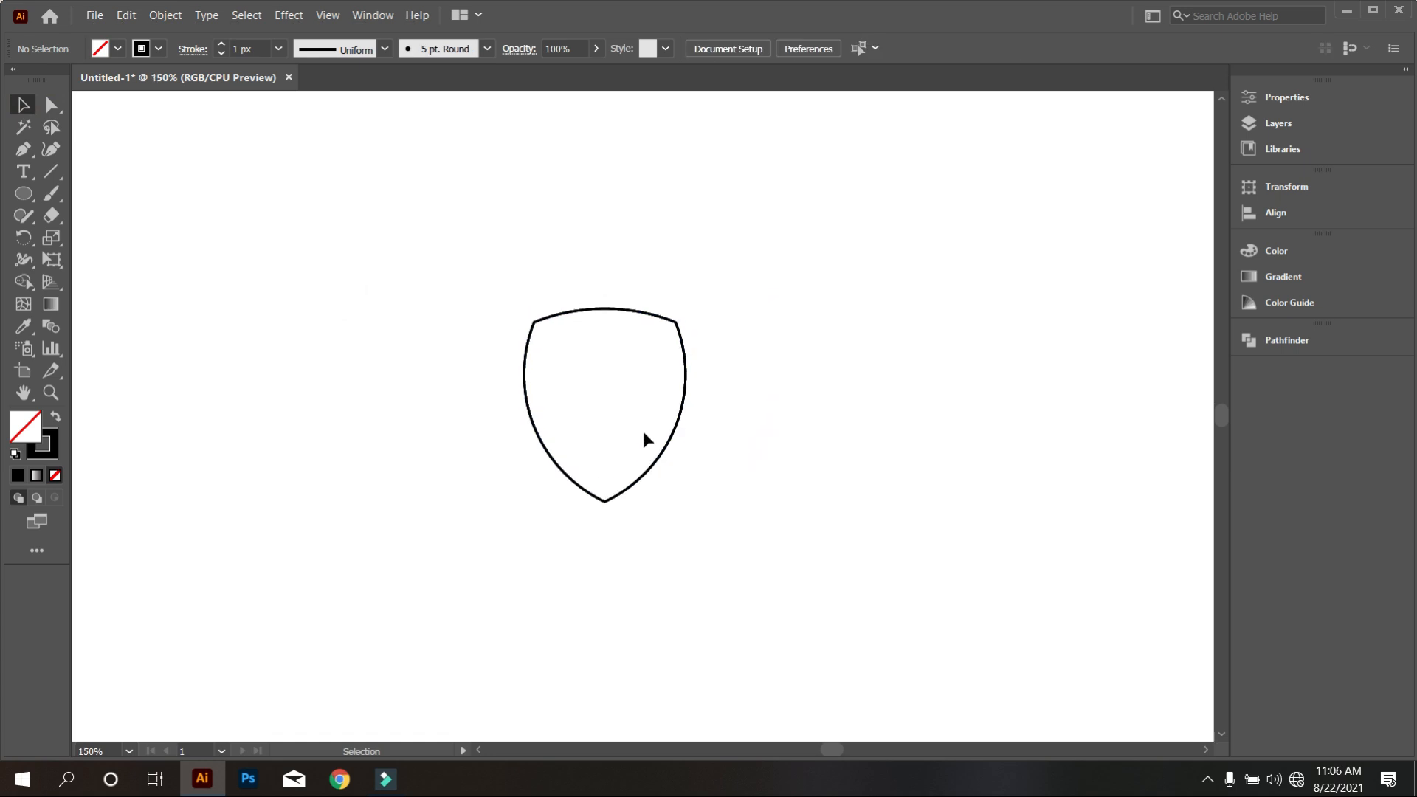
# Set the stroke weight of the whole shield outline to 3 px.
pyautogui.moveTo(484, 304); pyautogui.dragTo(716, 578)
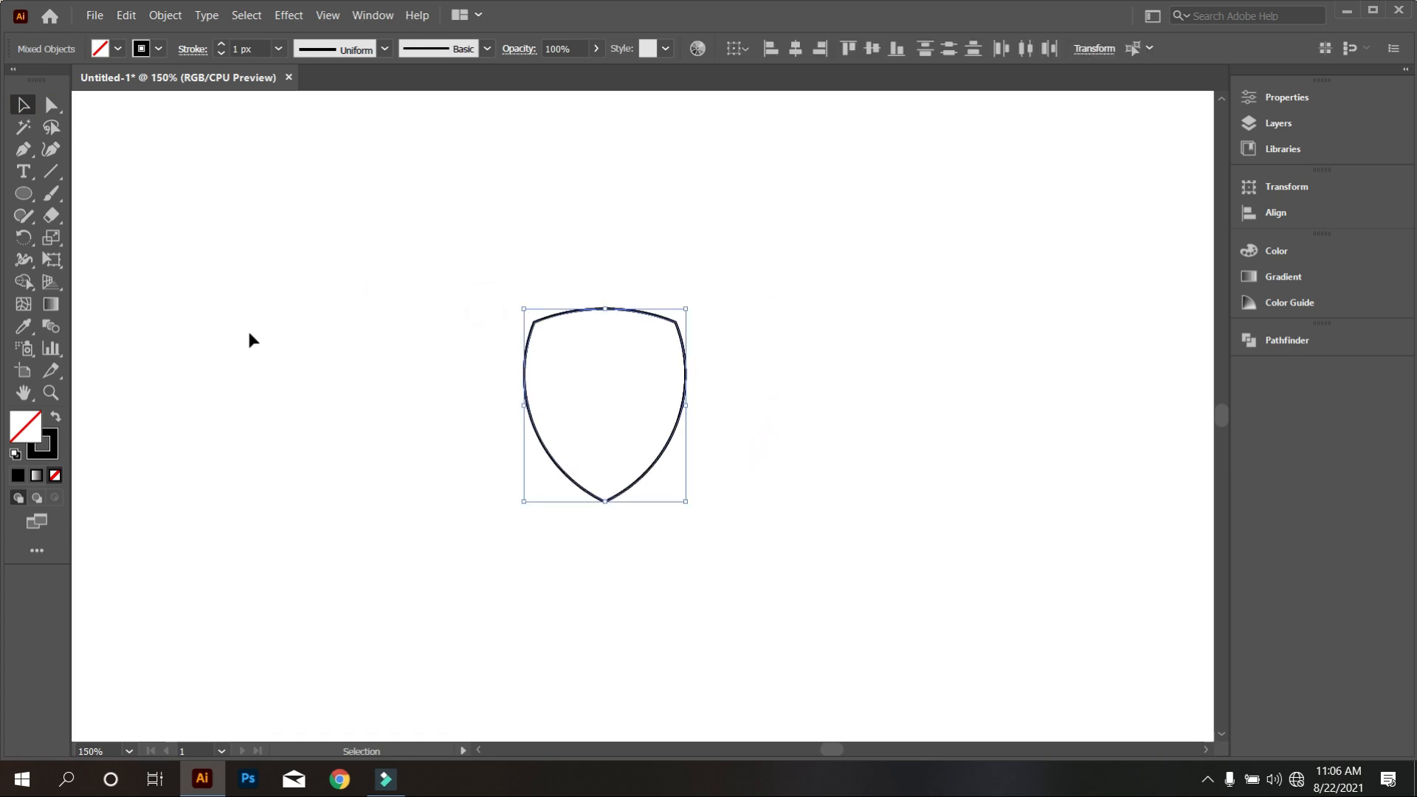
pyautogui.scroll(2, 252, 48)
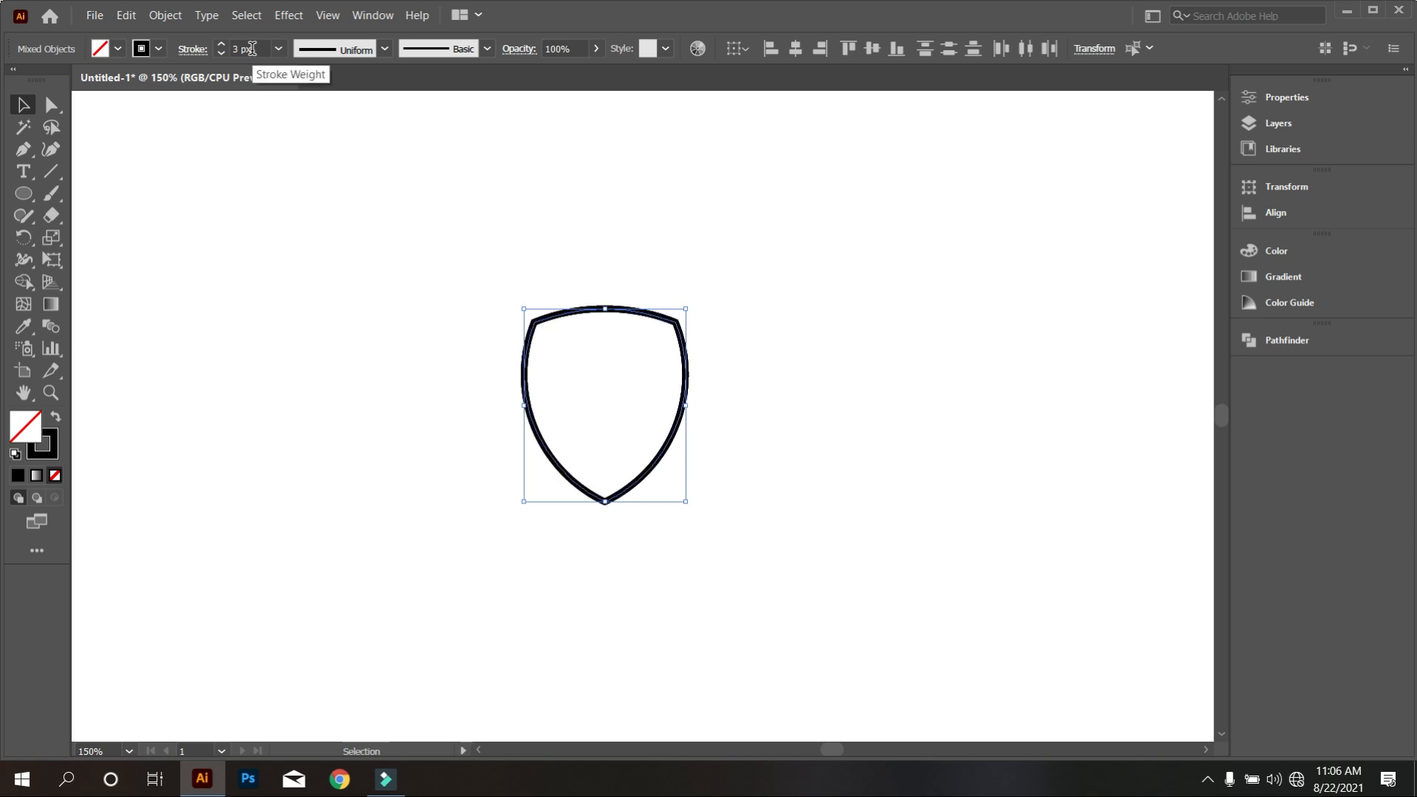
pyautogui.click(337, 301)
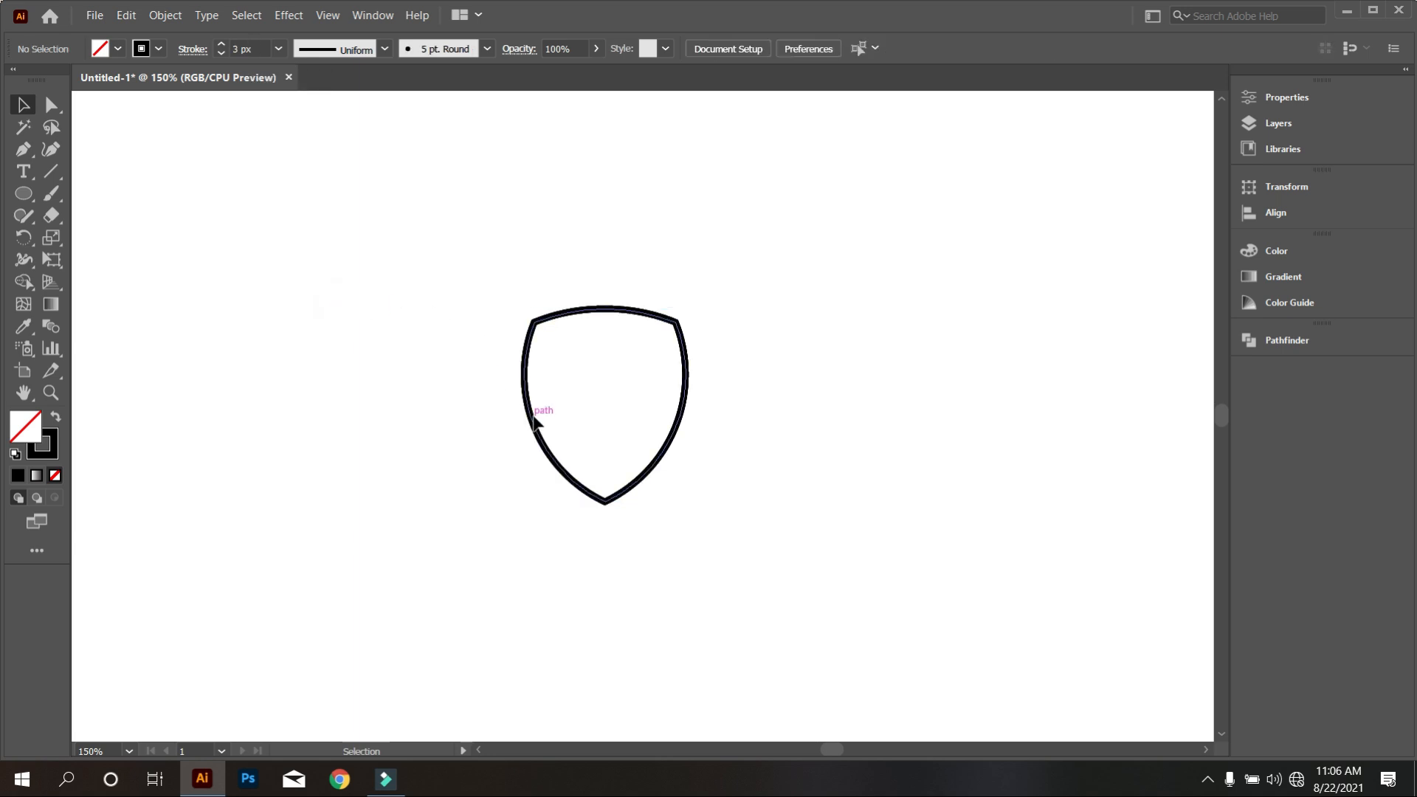
# Try a 4 px stroke on the shield outline and set it back to 3 px.
pyautogui.moveTo(429, 287); pyautogui.dragTo(695, 525)
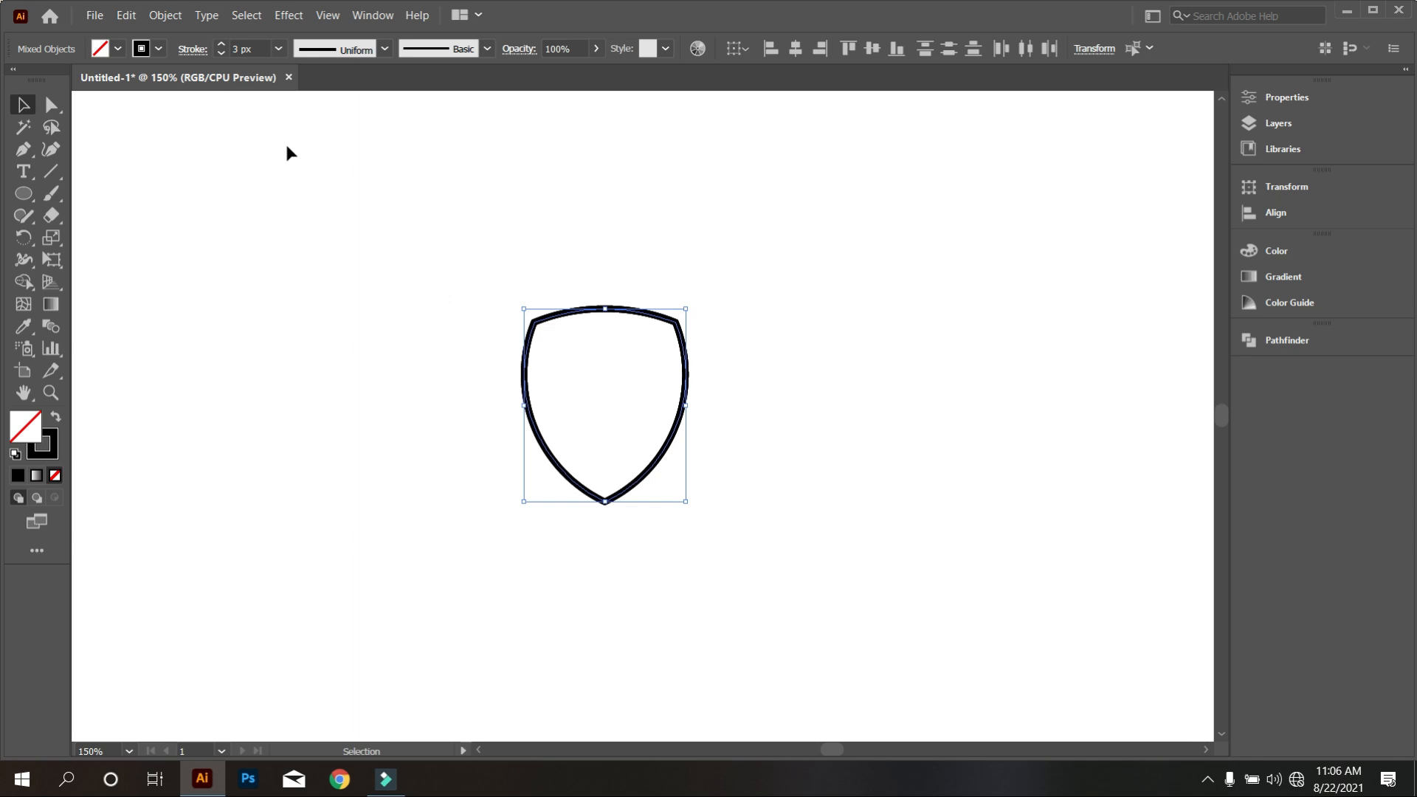
pyautogui.scroll(1, 254, 49)
pyautogui.click(282, 206)
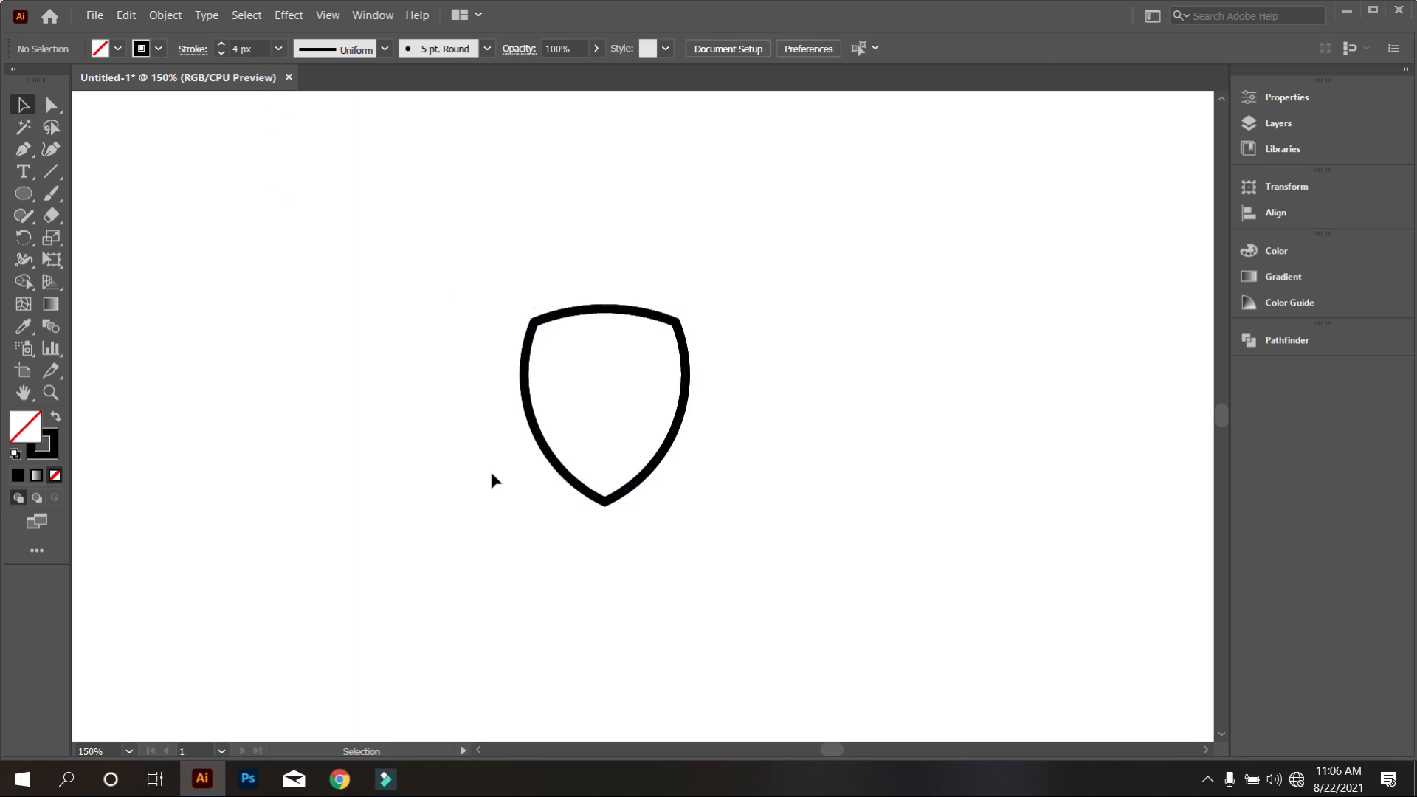
pyautogui.moveTo(454, 291); pyautogui.dragTo(665, 522)
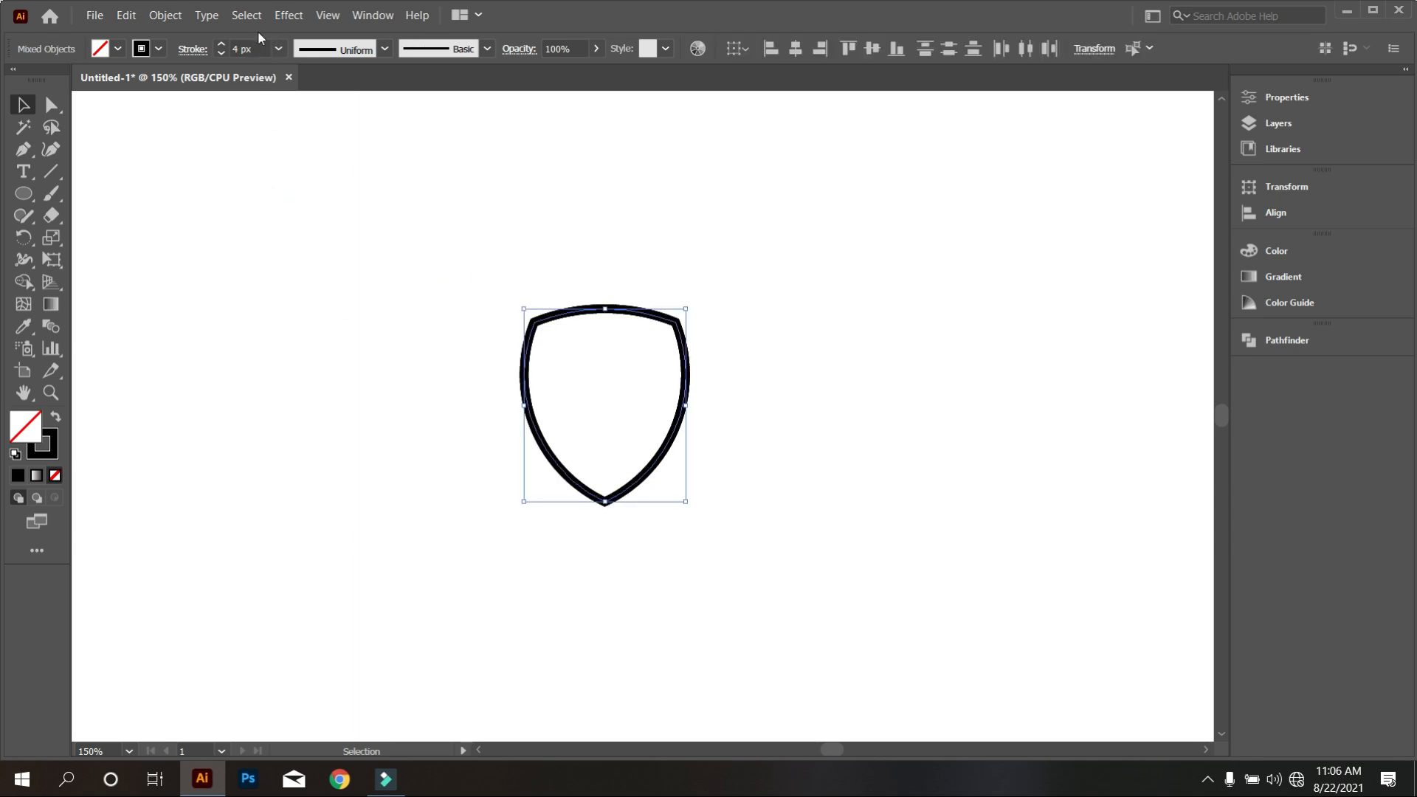
pyautogui.click(305, 221)
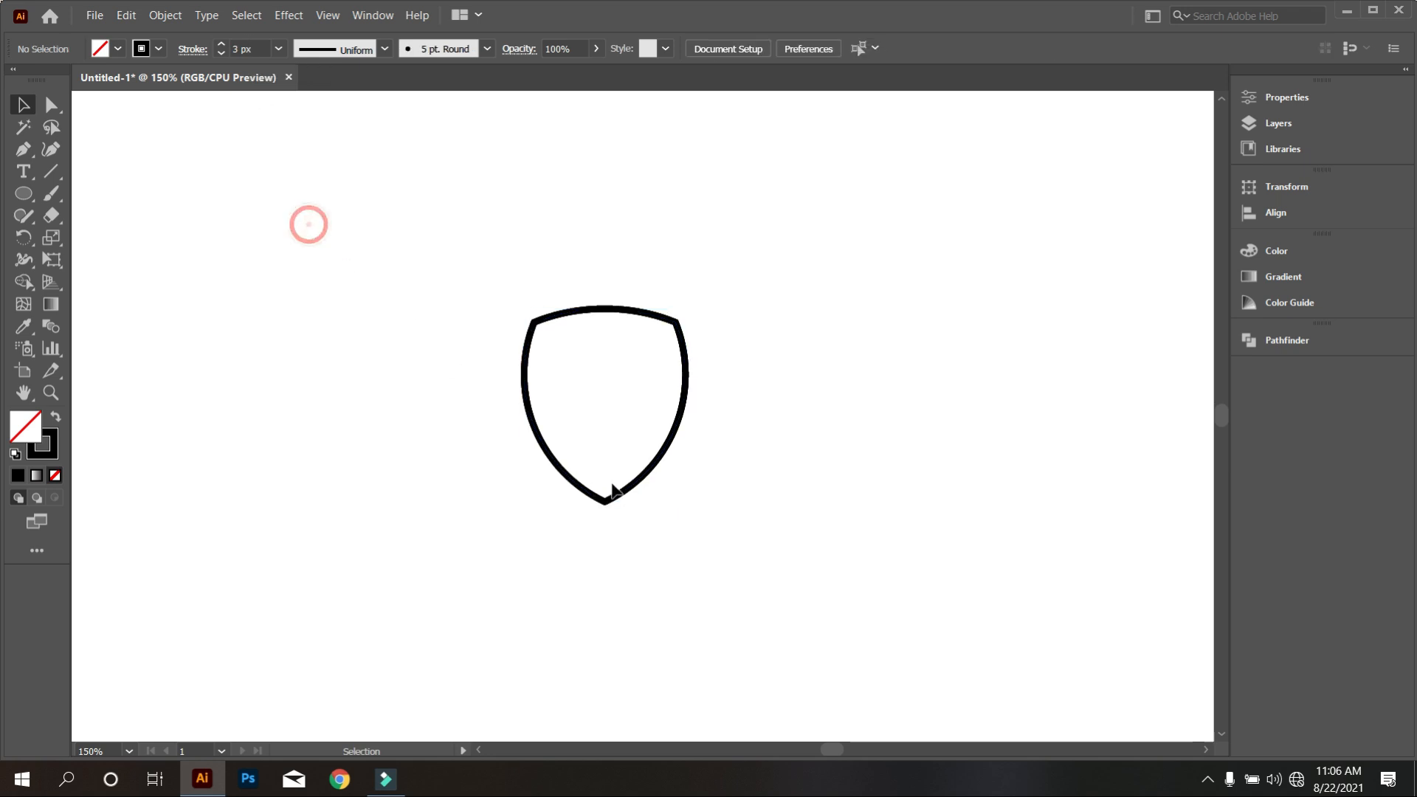
# Draw a straight line from the shield's bottom tip to its top edge near the upper-left corner, with a 1 px stroke.
pyautogui.scroll(1, 647, 510)
pyautogui.scroll(1, 633, 583)
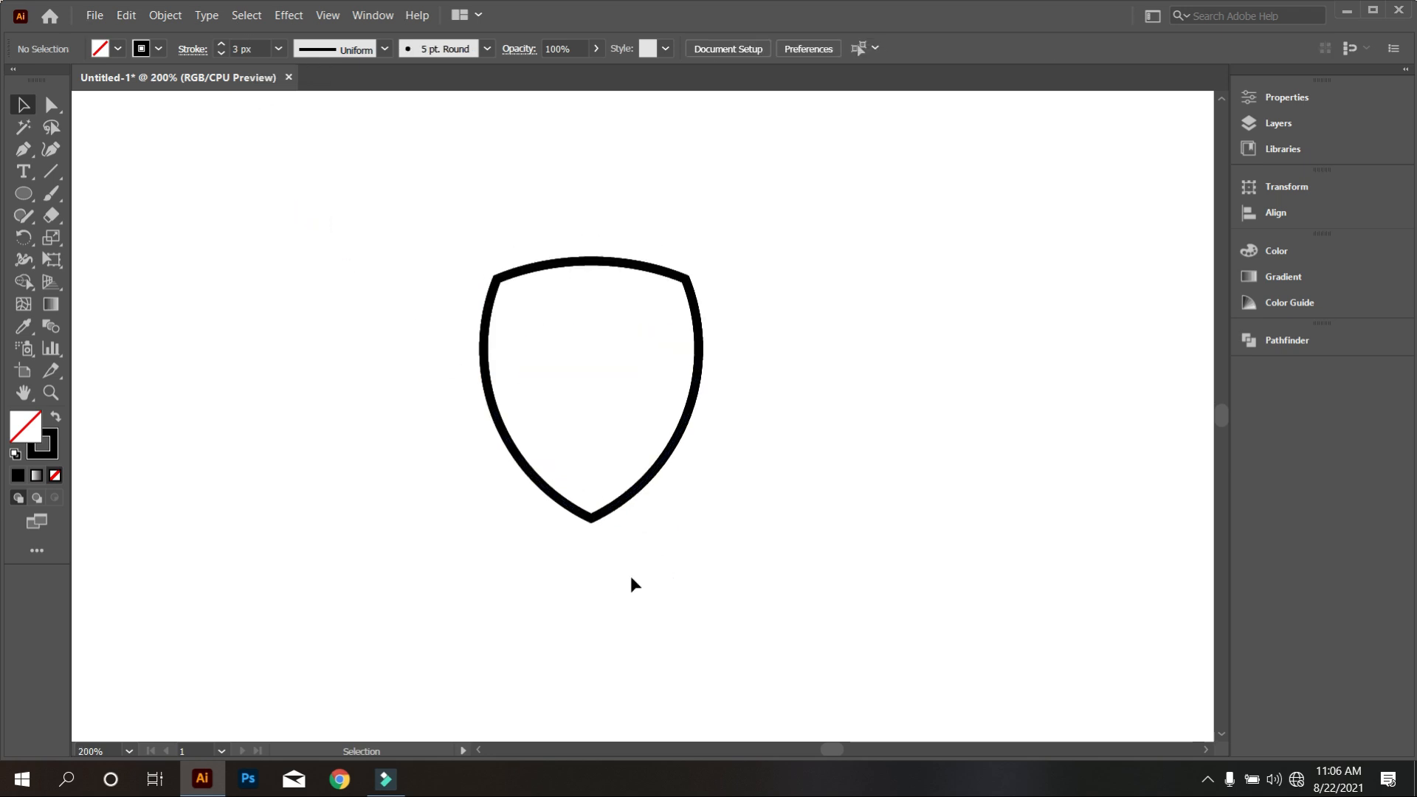
pyautogui.click(59, 171)
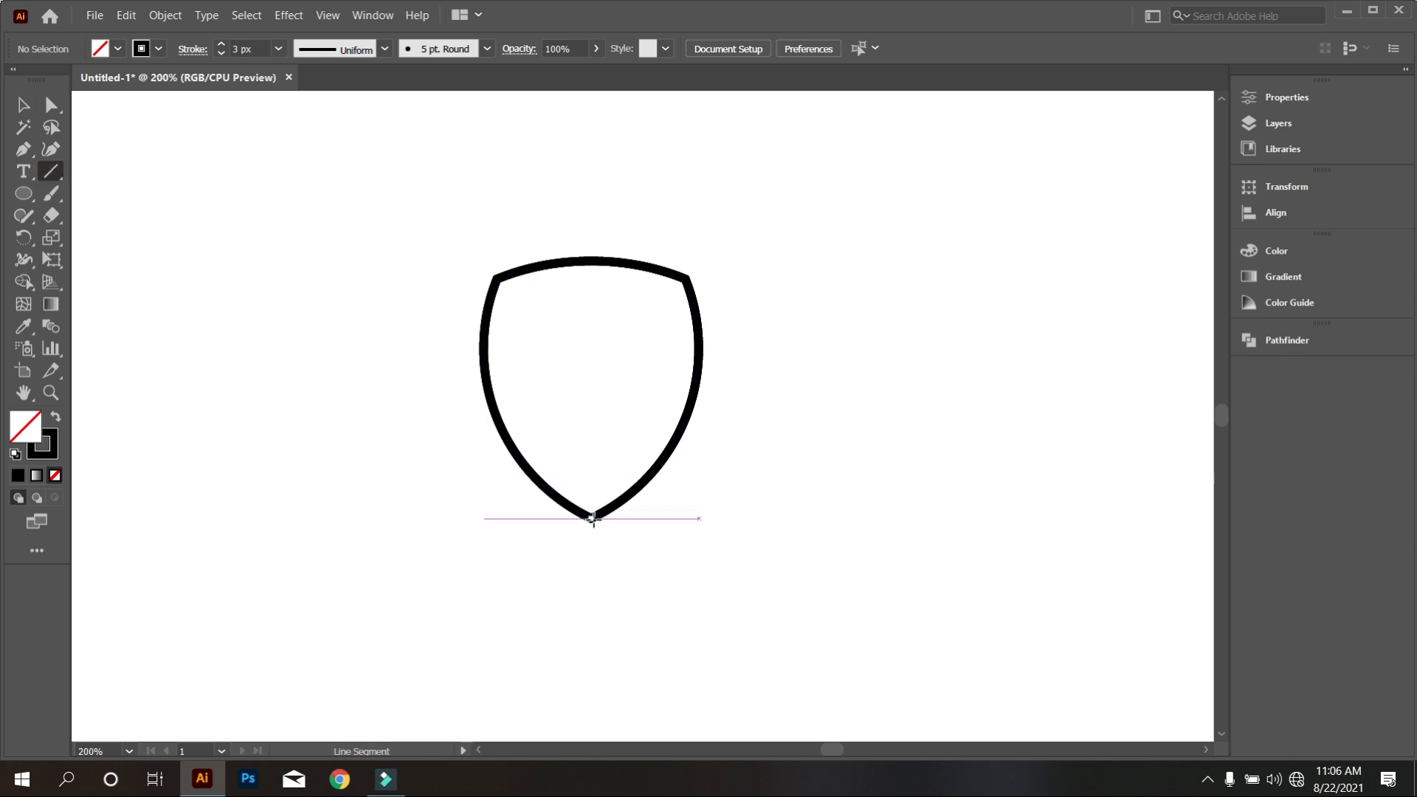
pyautogui.moveTo(591, 517); pyautogui.dragTo(525, 264)
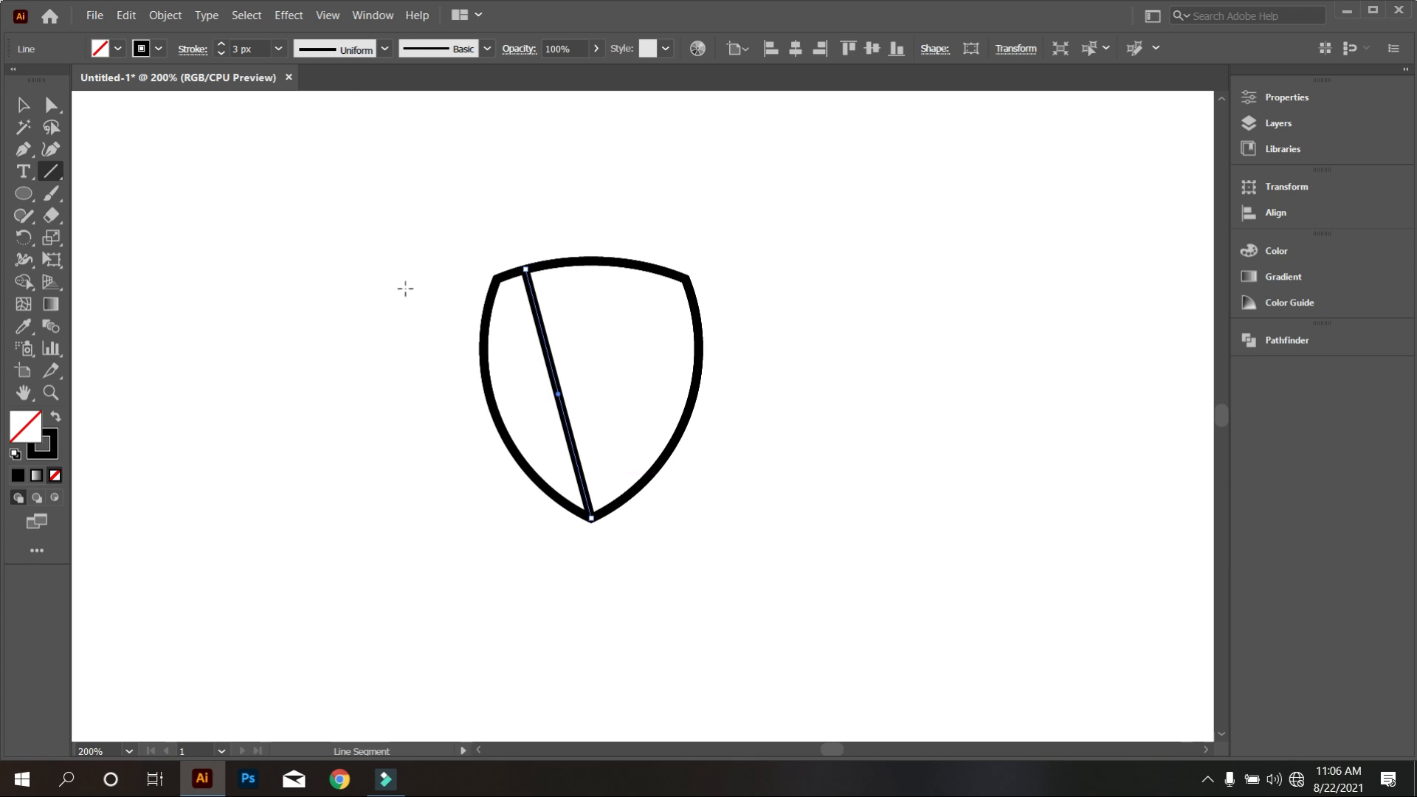
pyautogui.scroll(-1, 264, 49)
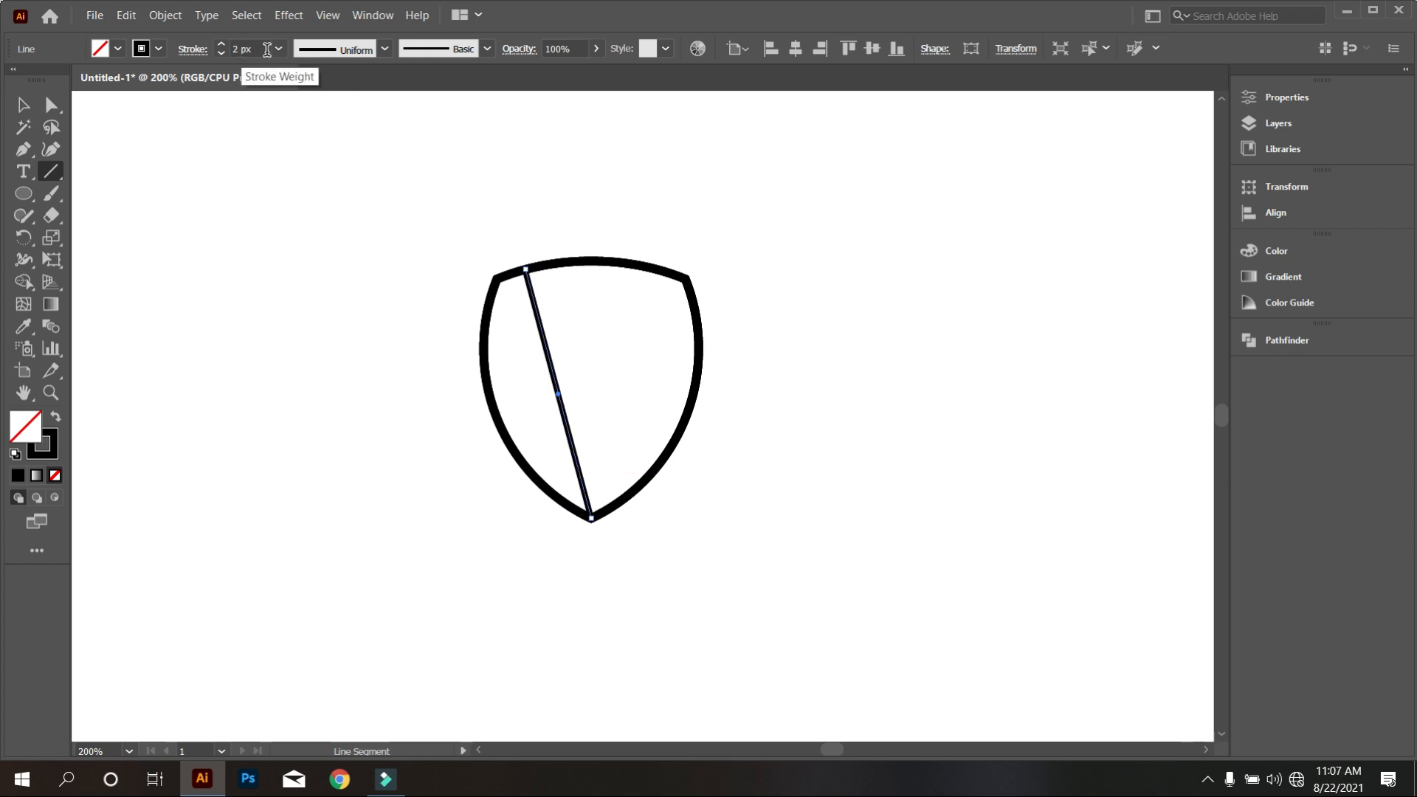
pyautogui.scroll(-1, 267, 49)
pyautogui.press('v')
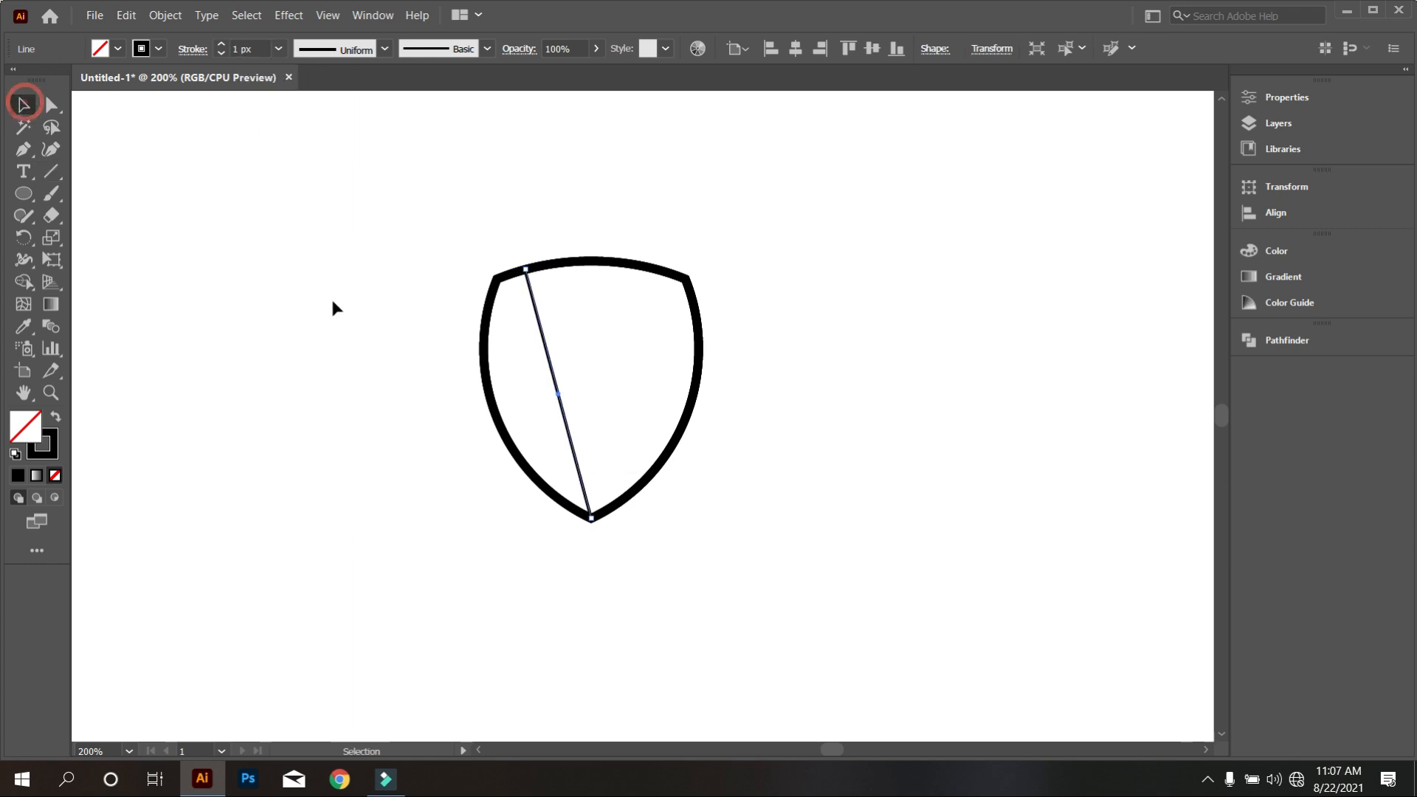
# Bend the straight inner line with the Anchor Point tool into a curve bulging toward the shield's left side.
pyautogui.scroll(1, 561, 391)
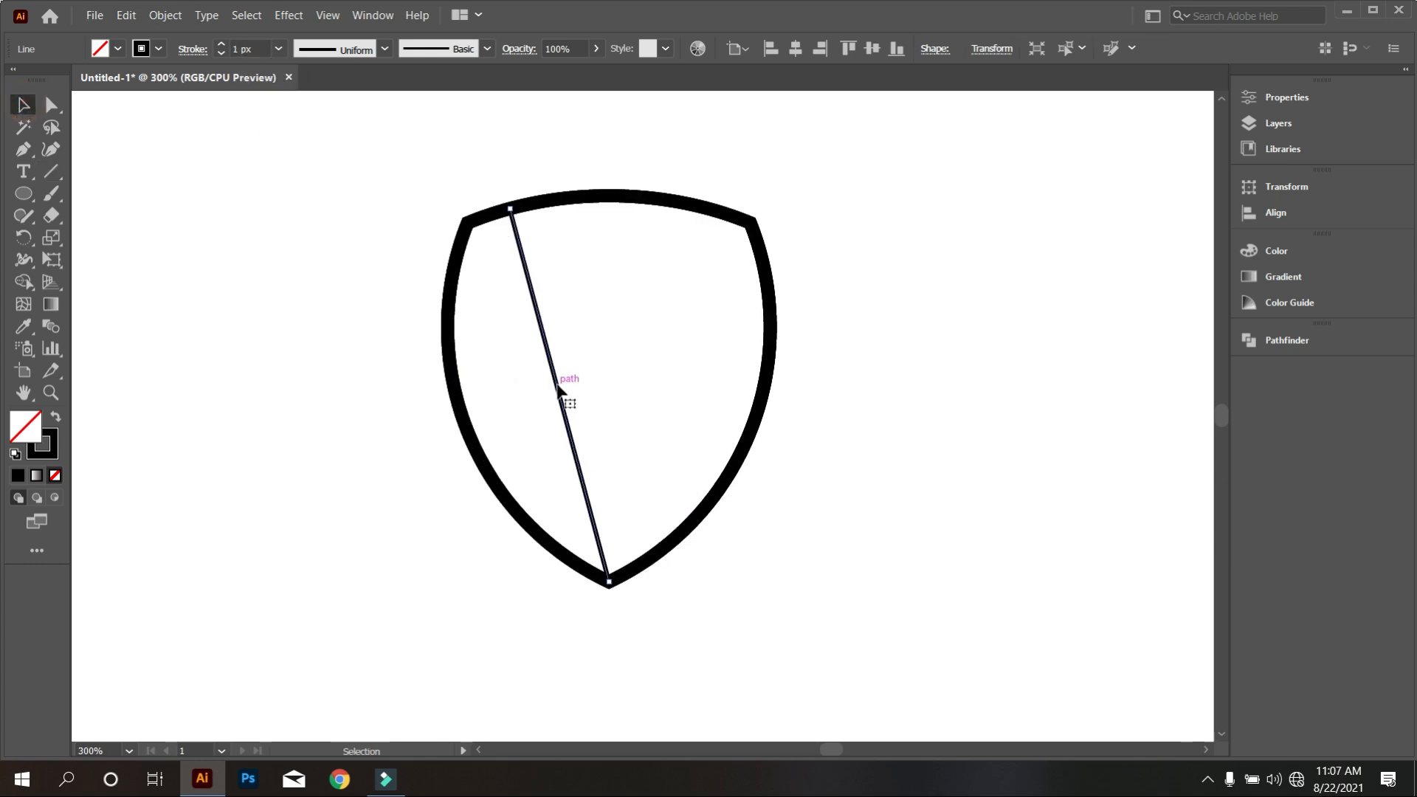
pyautogui.click(23, 153)
pyautogui.click(118, 216)
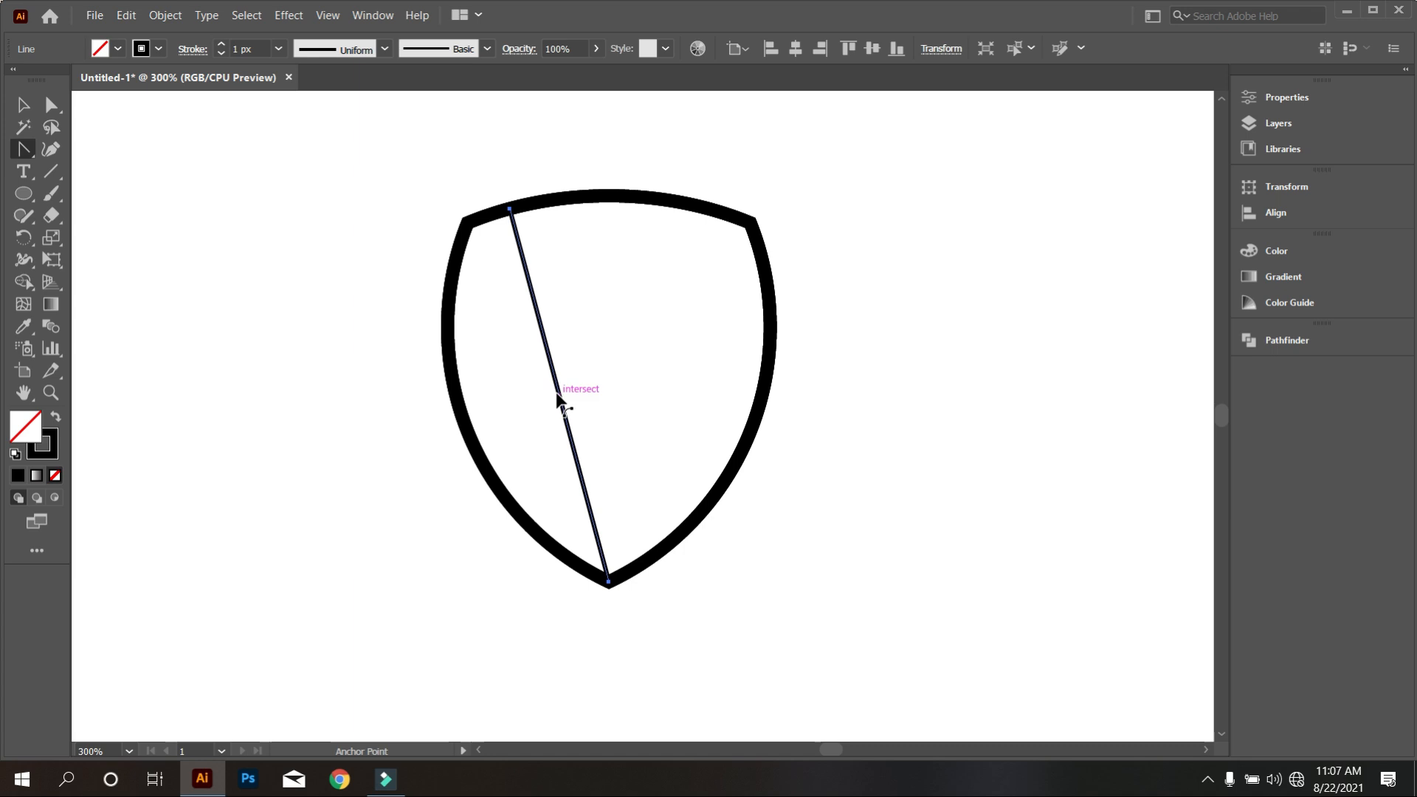
pyautogui.moveTo(557, 395); pyautogui.dragTo(491, 406)
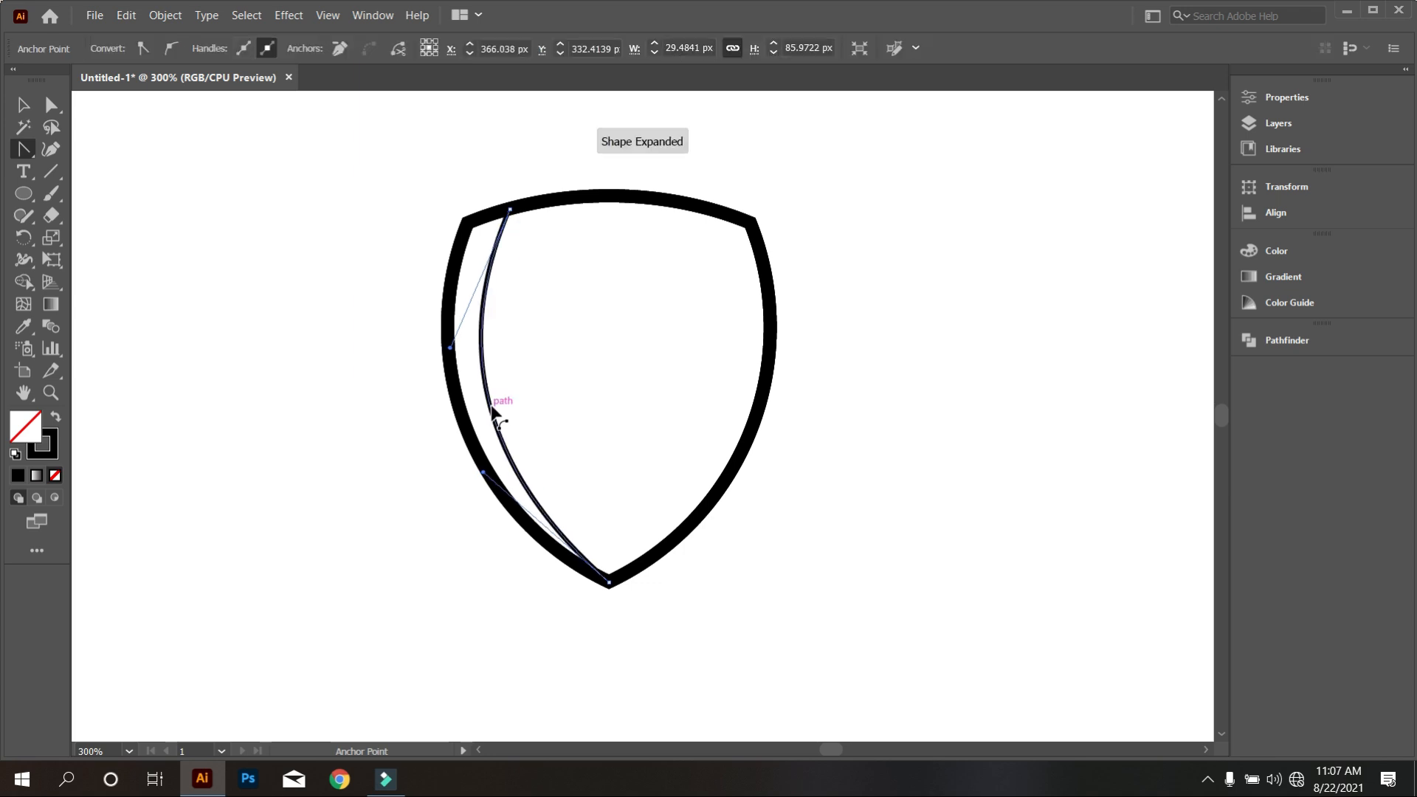
pyautogui.click(22, 105)
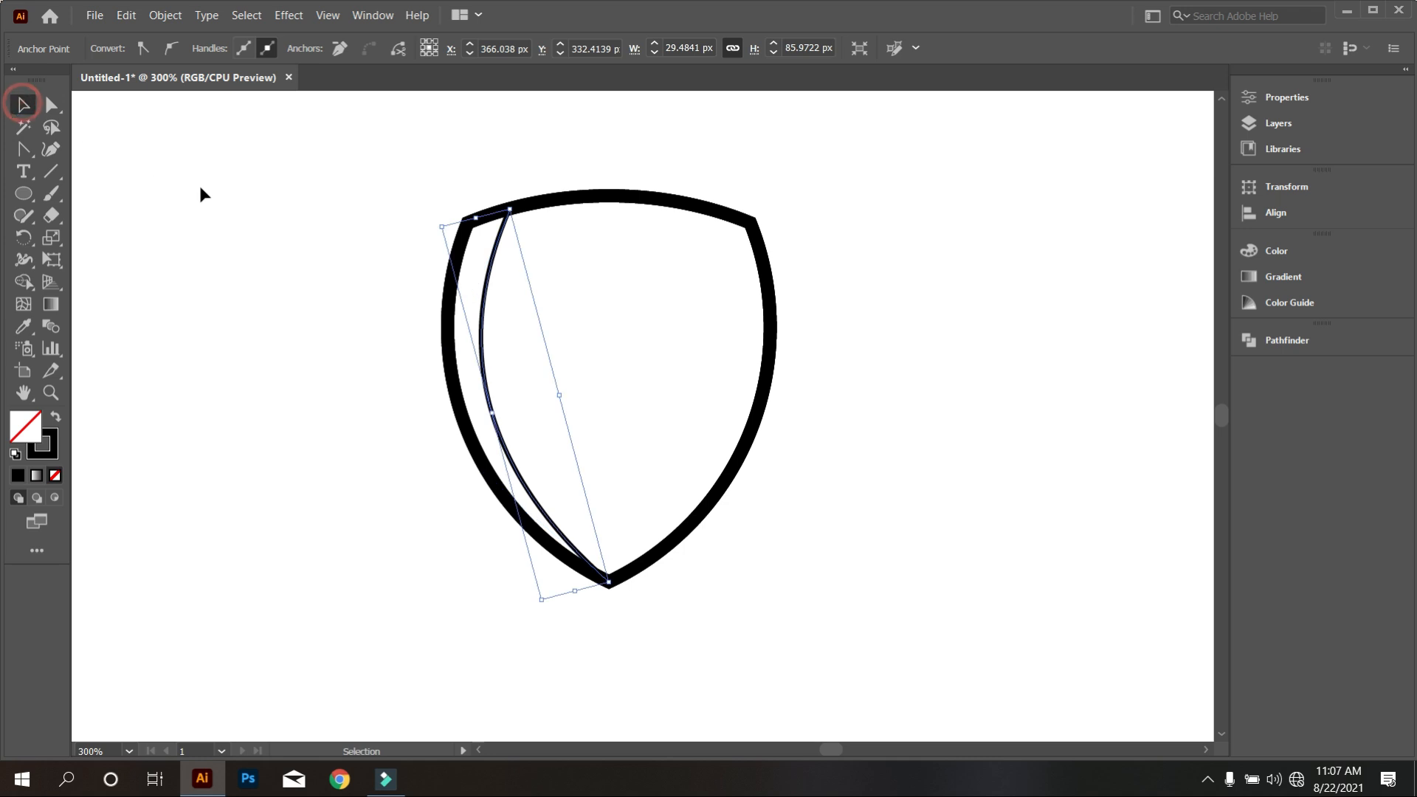
pyautogui.click(196, 186)
pyautogui.scroll(2, 464, 310)
pyautogui.scroll(-1, 487, 313)
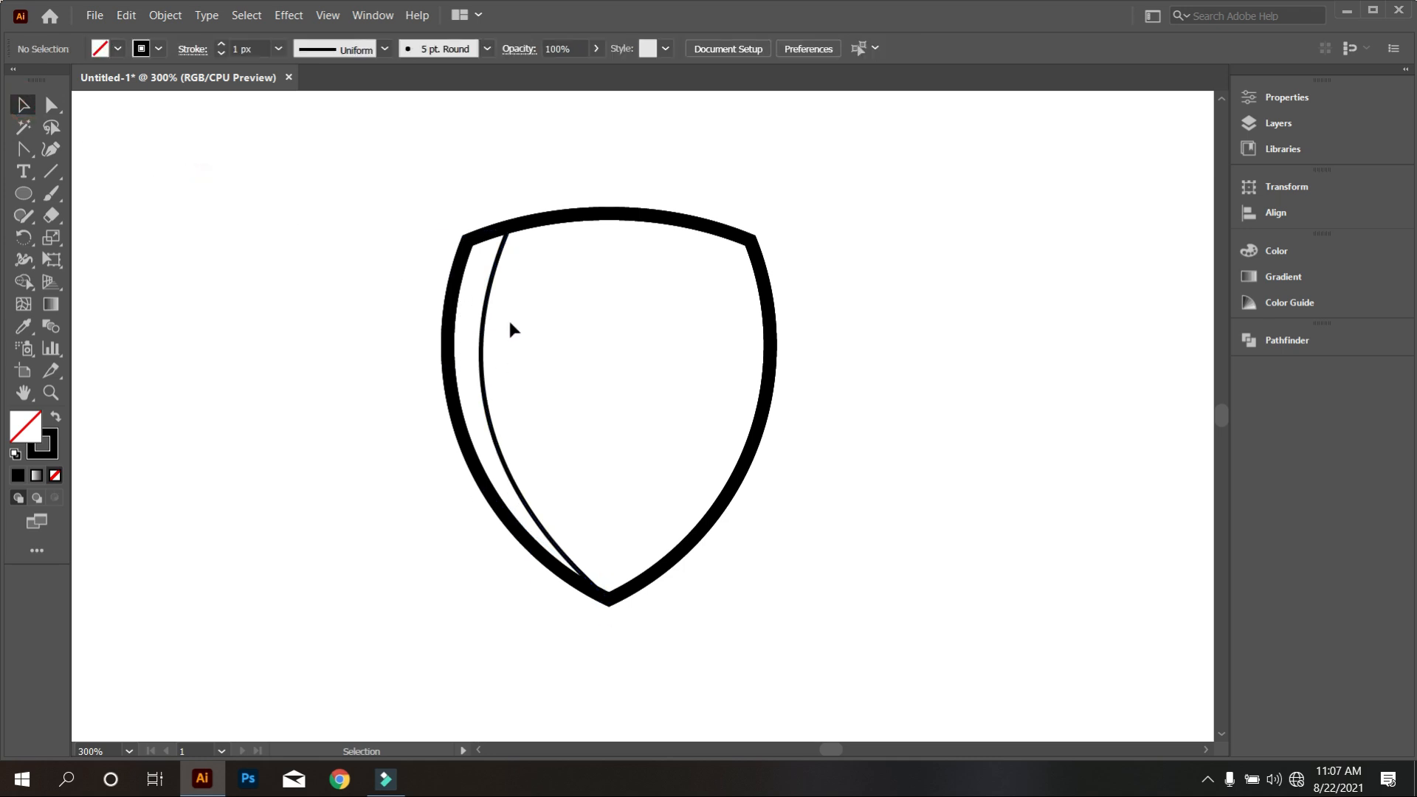
# Convert the shield outline's stroke into a filled shape with Outline Stroke.
pyautogui.moveTo(584, 193); pyautogui.dragTo(618, 264)
pyautogui.click(622, 273)
pyautogui.moveTo(775, 313); pyautogui.dragTo(853, 392)
pyautogui.click(166, 15)
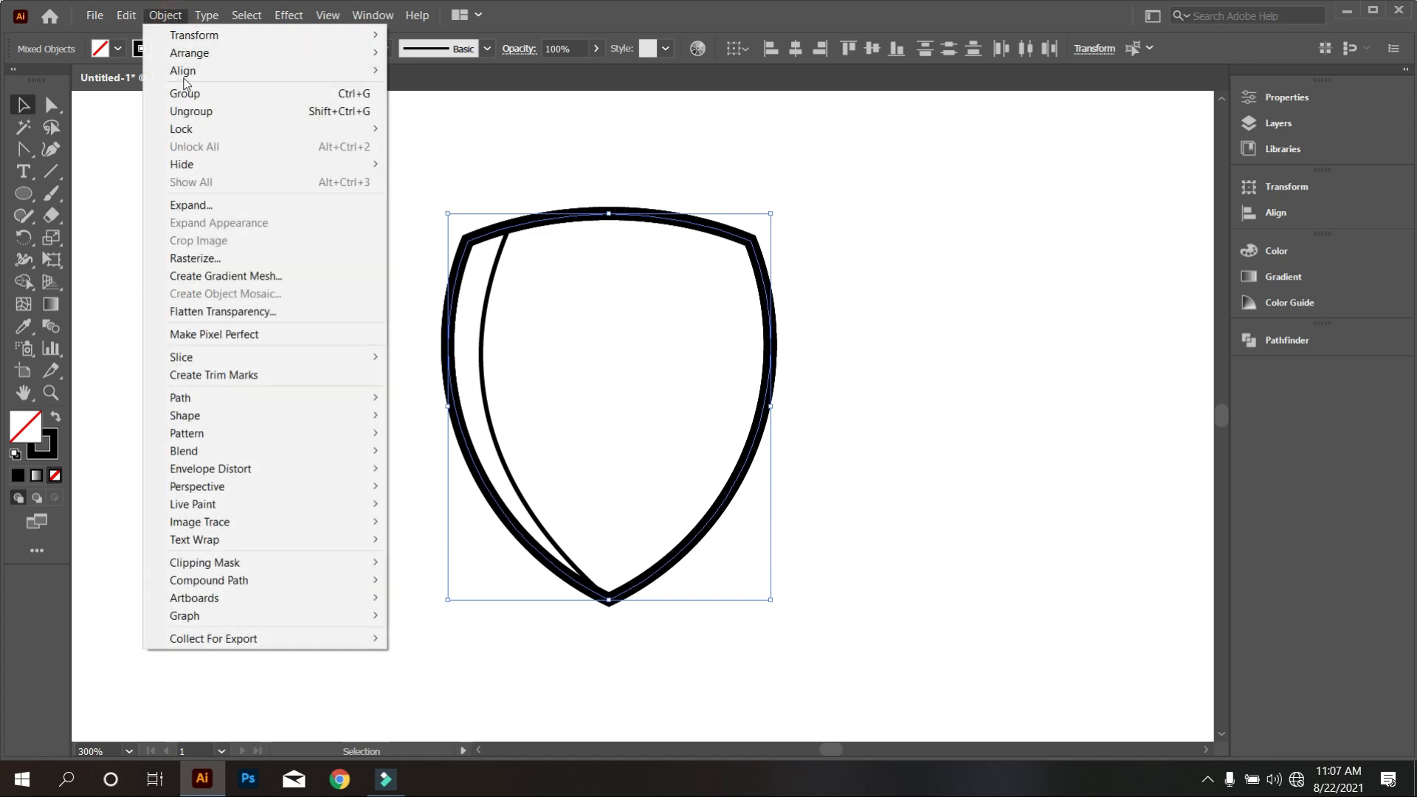
pyautogui.moveTo(233, 402)
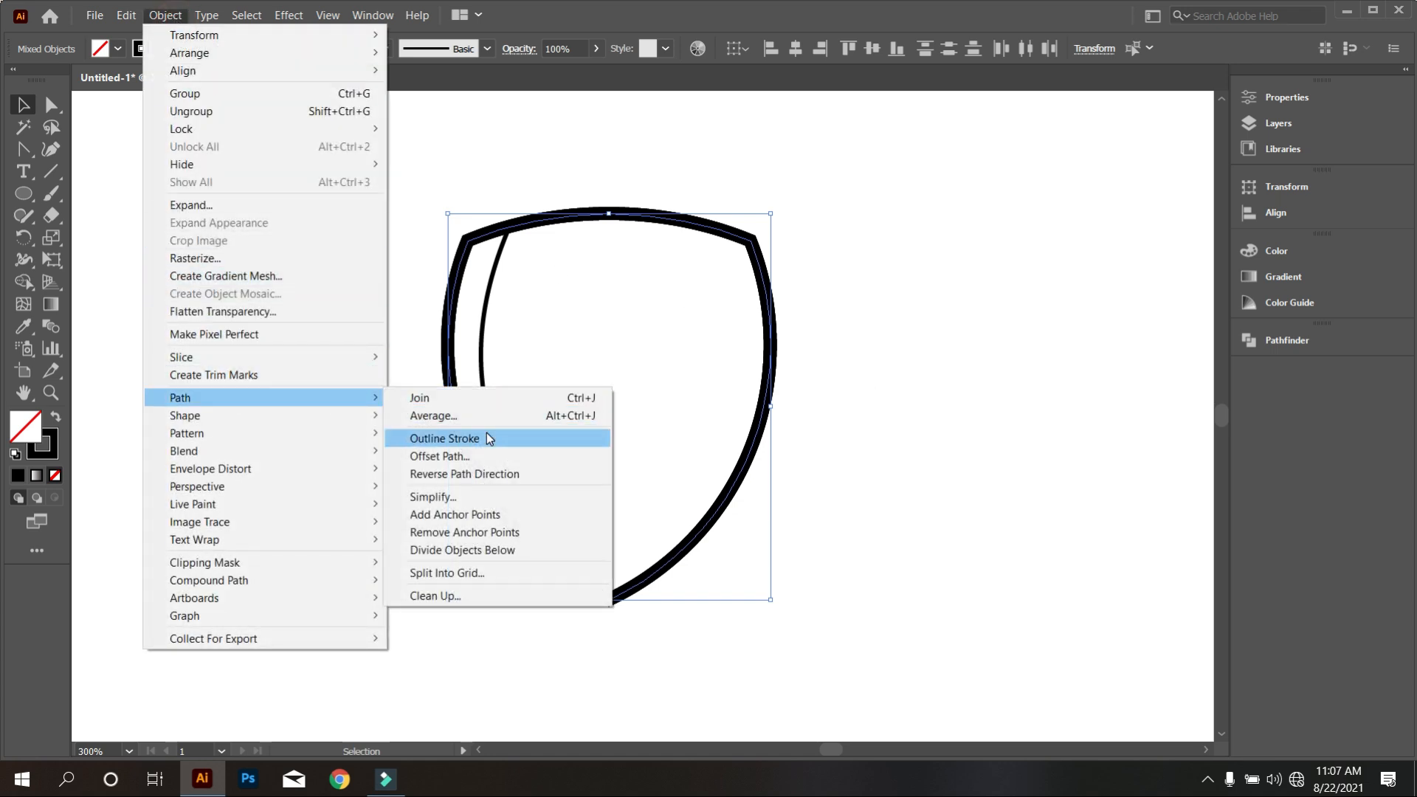
pyautogui.click(485, 432)
pyautogui.click(628, 397)
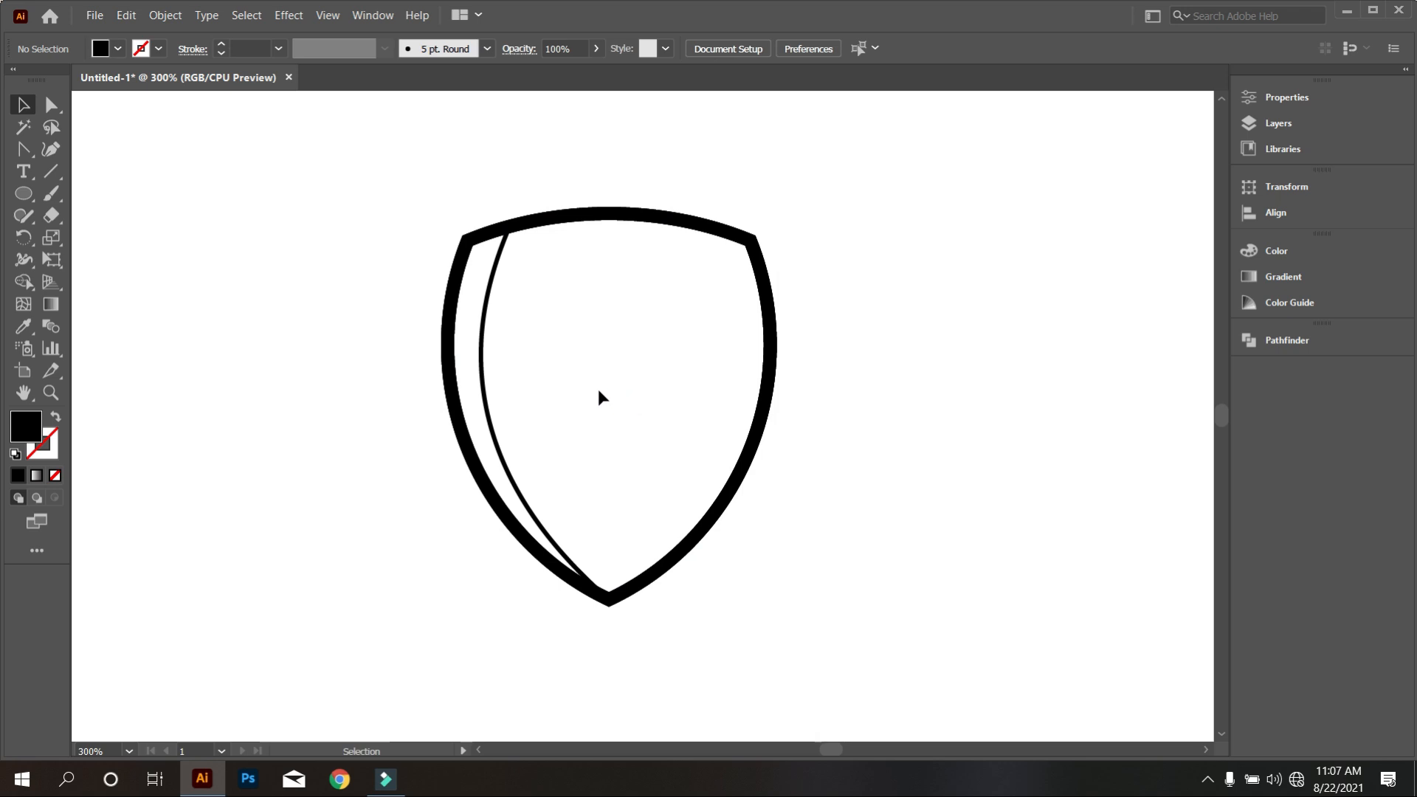
# Widen the inner curve's top end with the Width tool to a stroke of about 2 px.
pyautogui.click(482, 316)
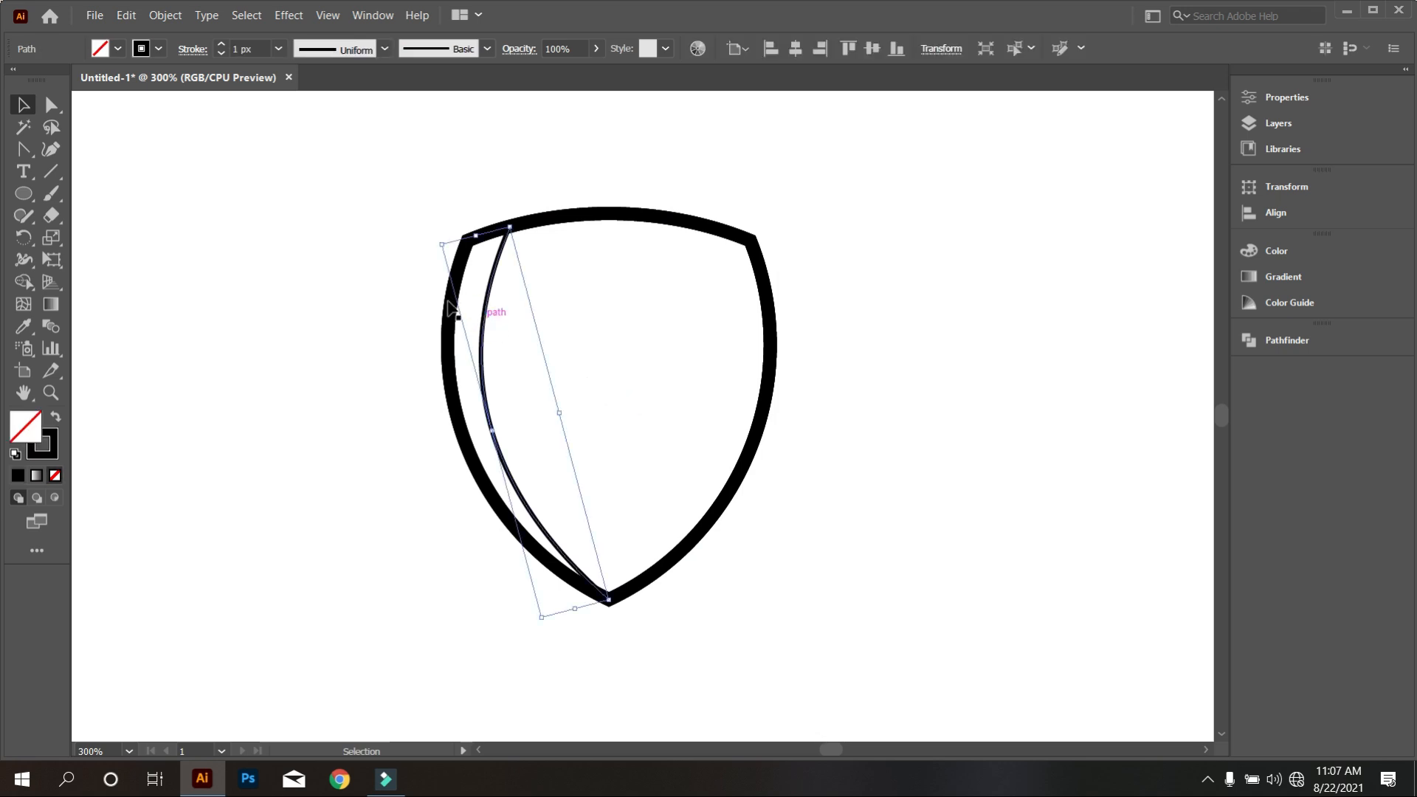
pyautogui.click(25, 264)
pyautogui.scroll(2, 542, 236)
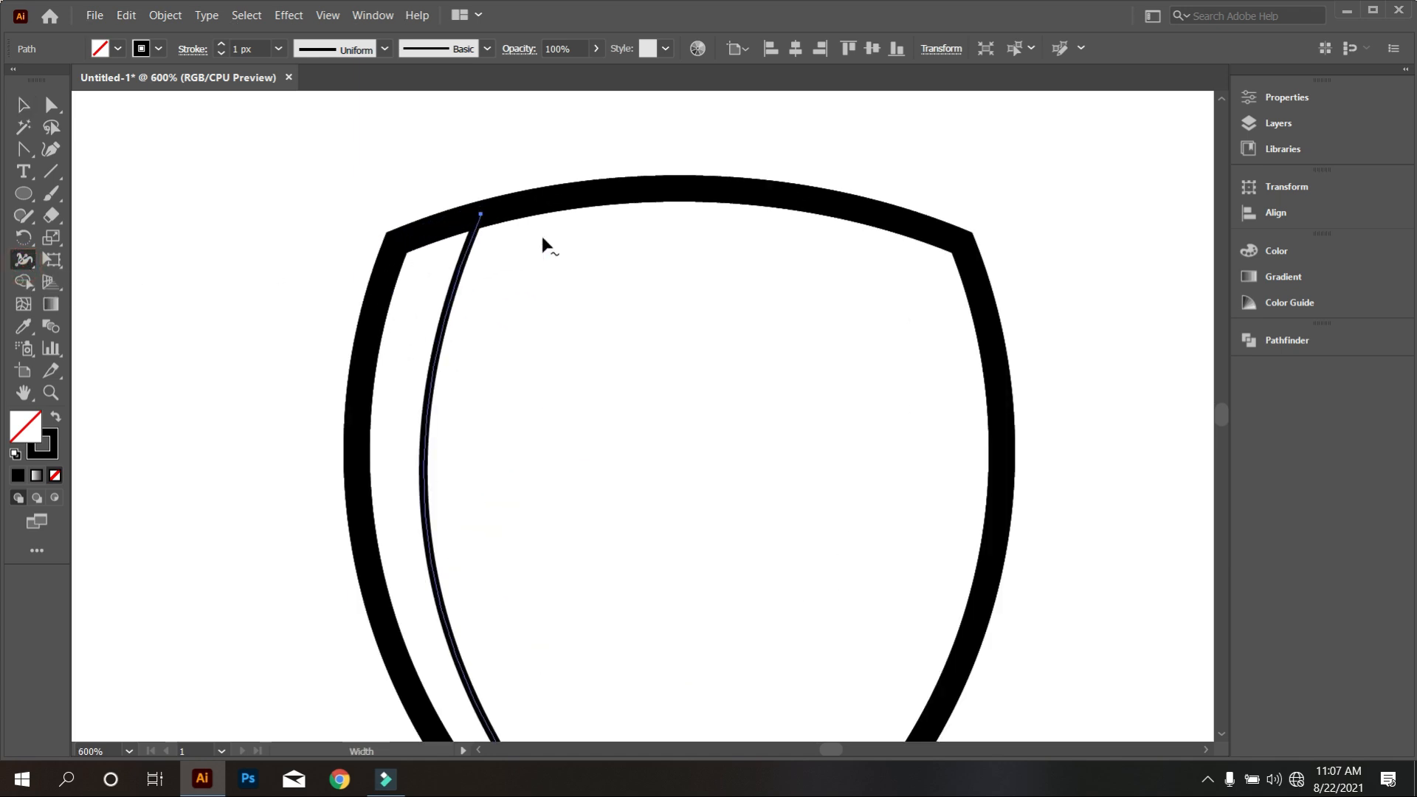
pyautogui.moveTo(483, 215); pyautogui.dragTo(509, 226)
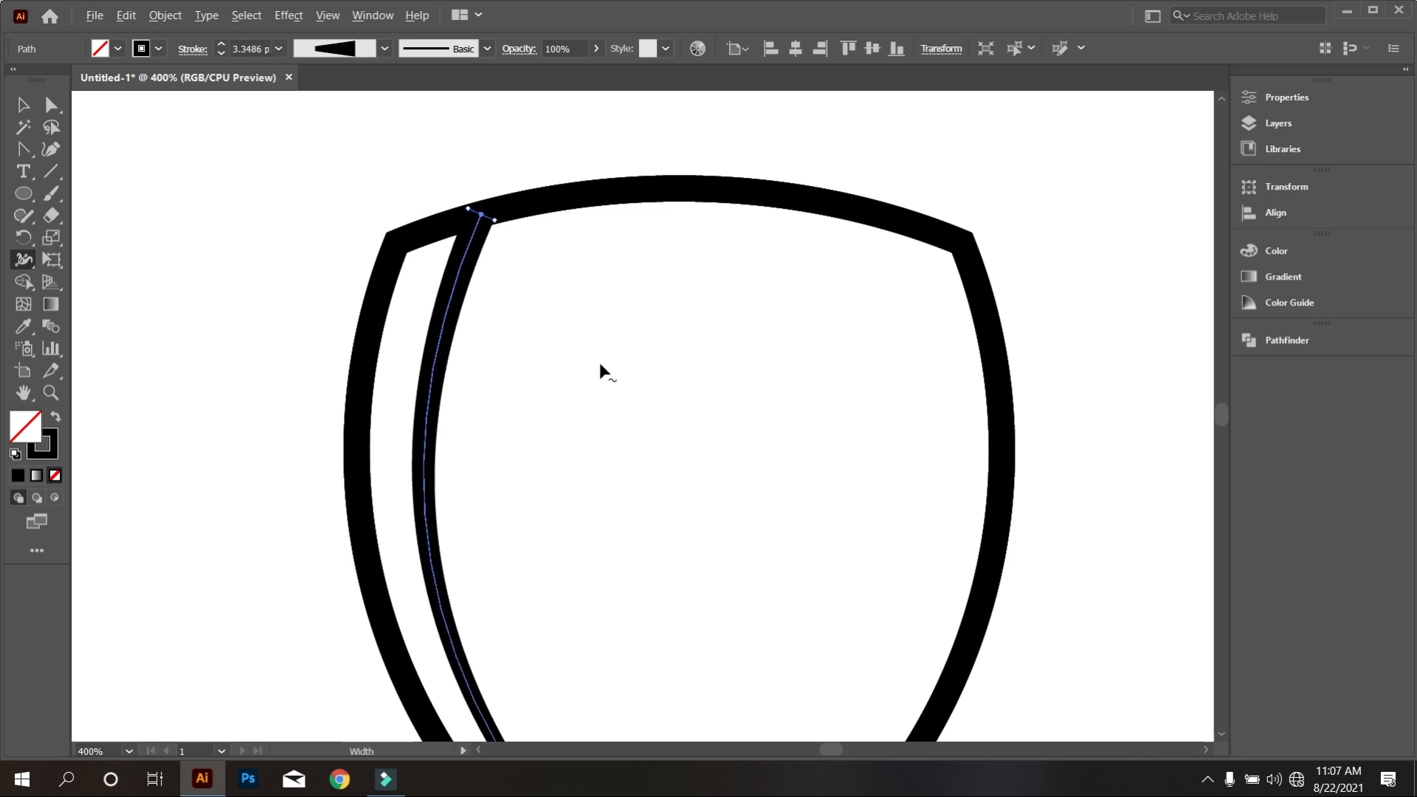
pyautogui.scroll(-1, 600, 362)
pyautogui.scroll(-1, 571, 366)
pyautogui.scroll(-2, 572, 365)
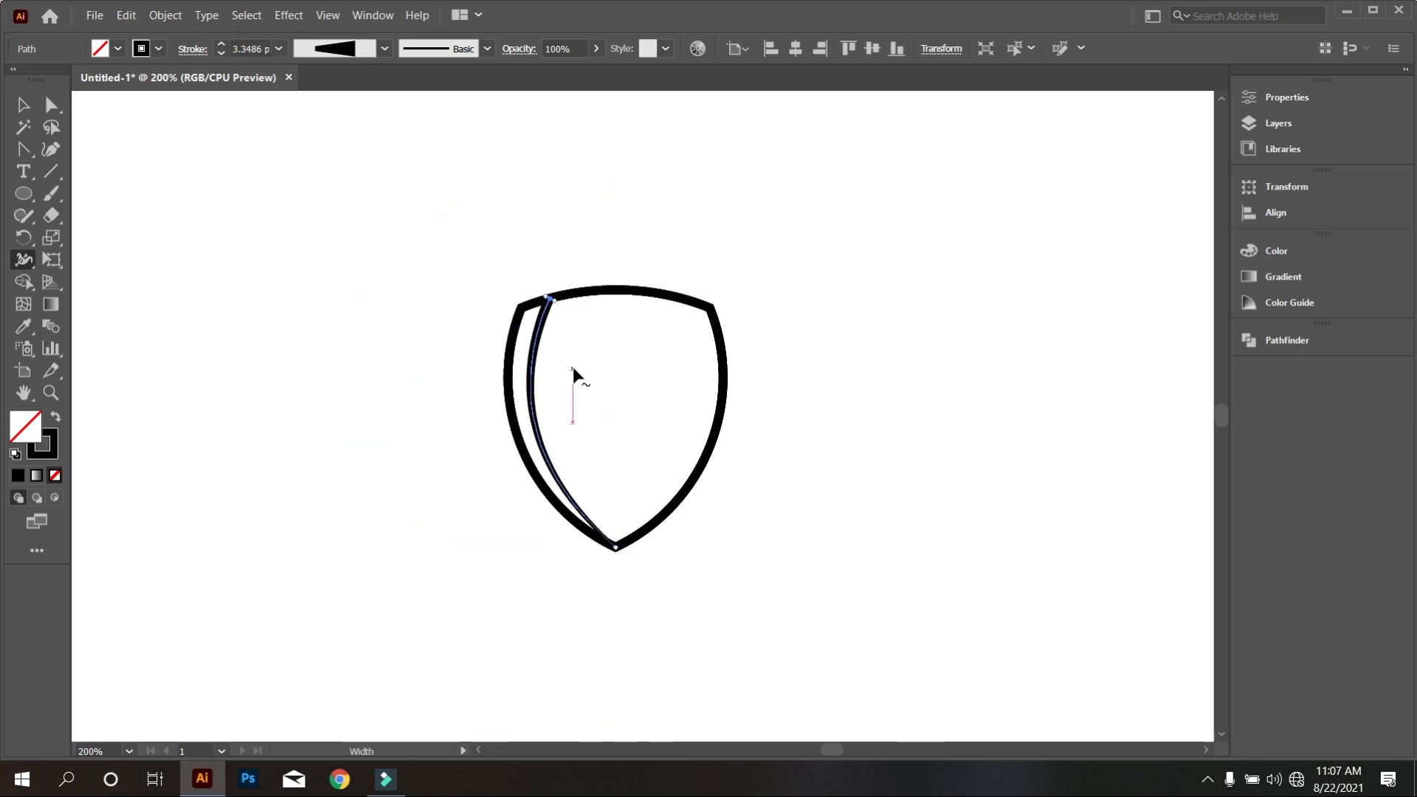
pyautogui.scroll(2, 543, 229)
pyautogui.scroll(3, 568, 410)
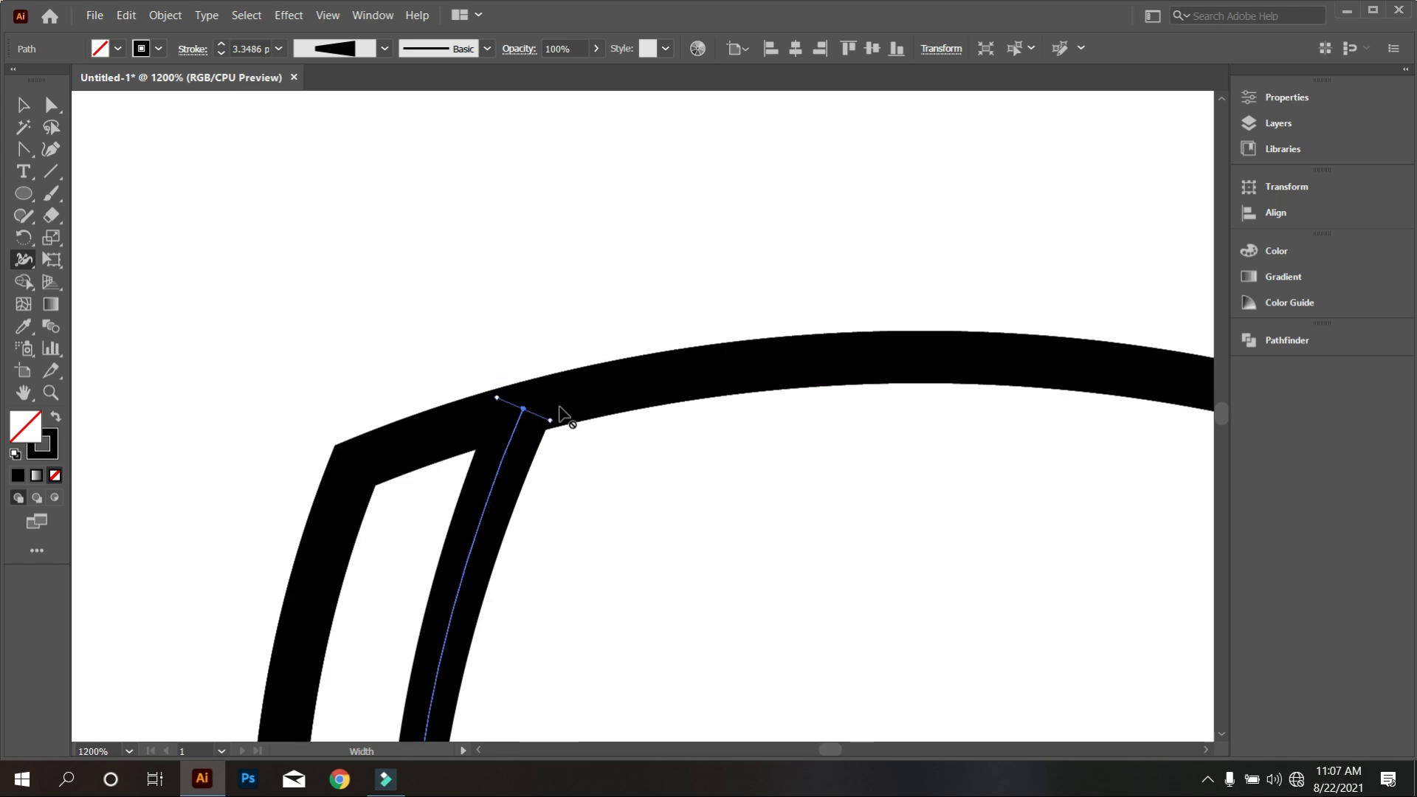
pyautogui.moveTo(550, 420); pyautogui.dragTo(541, 425)
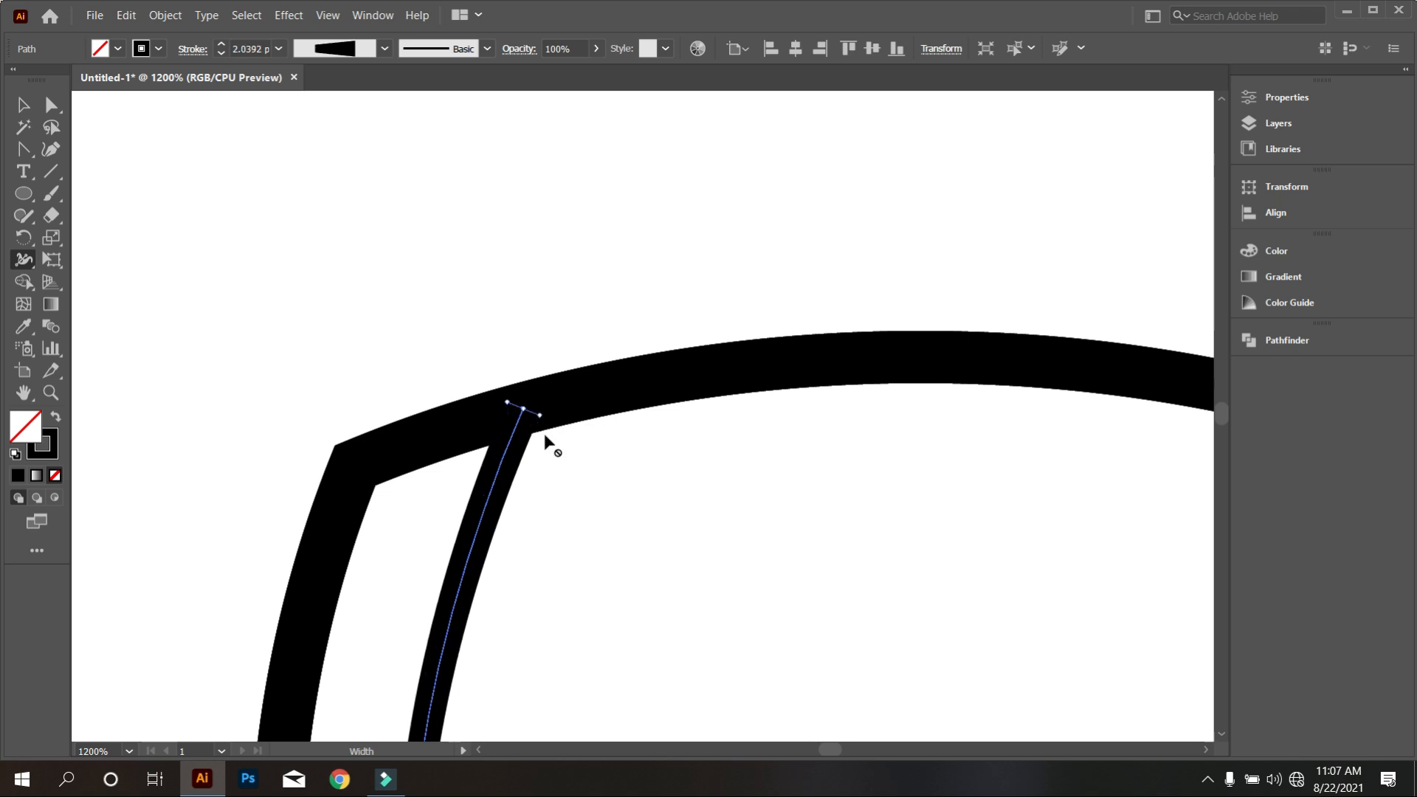
# Narrow the inner curve's lower end at the shield's bottom tip with the Width tool.
pyautogui.scroll(-3, 555, 454)
pyautogui.scroll(5, 674, 598)
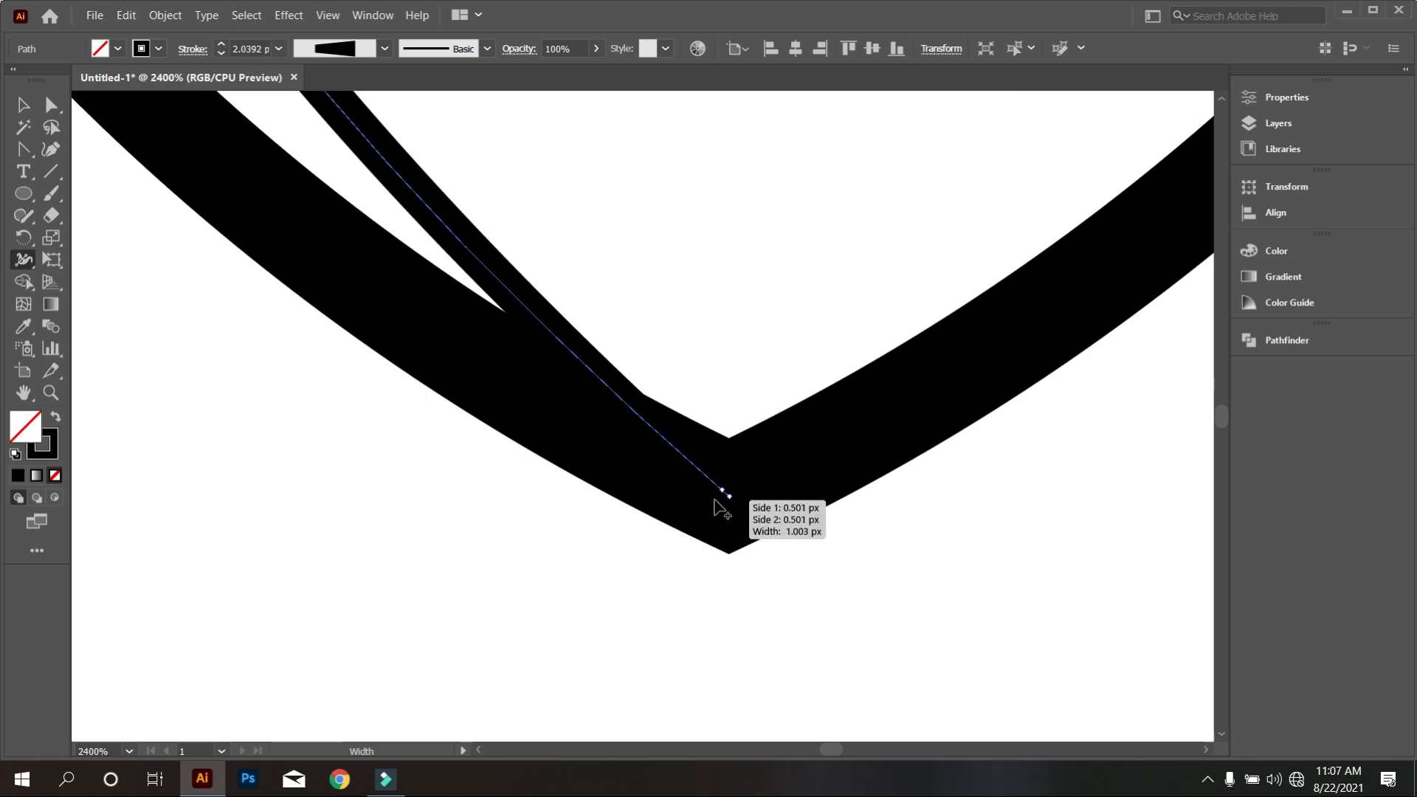
pyautogui.moveTo(739, 483); pyautogui.dragTo(731, 493)
pyautogui.scroll(-1, 739, 493)
pyautogui.scroll(2, 741, 457)
pyautogui.scroll(-2, 741, 456)
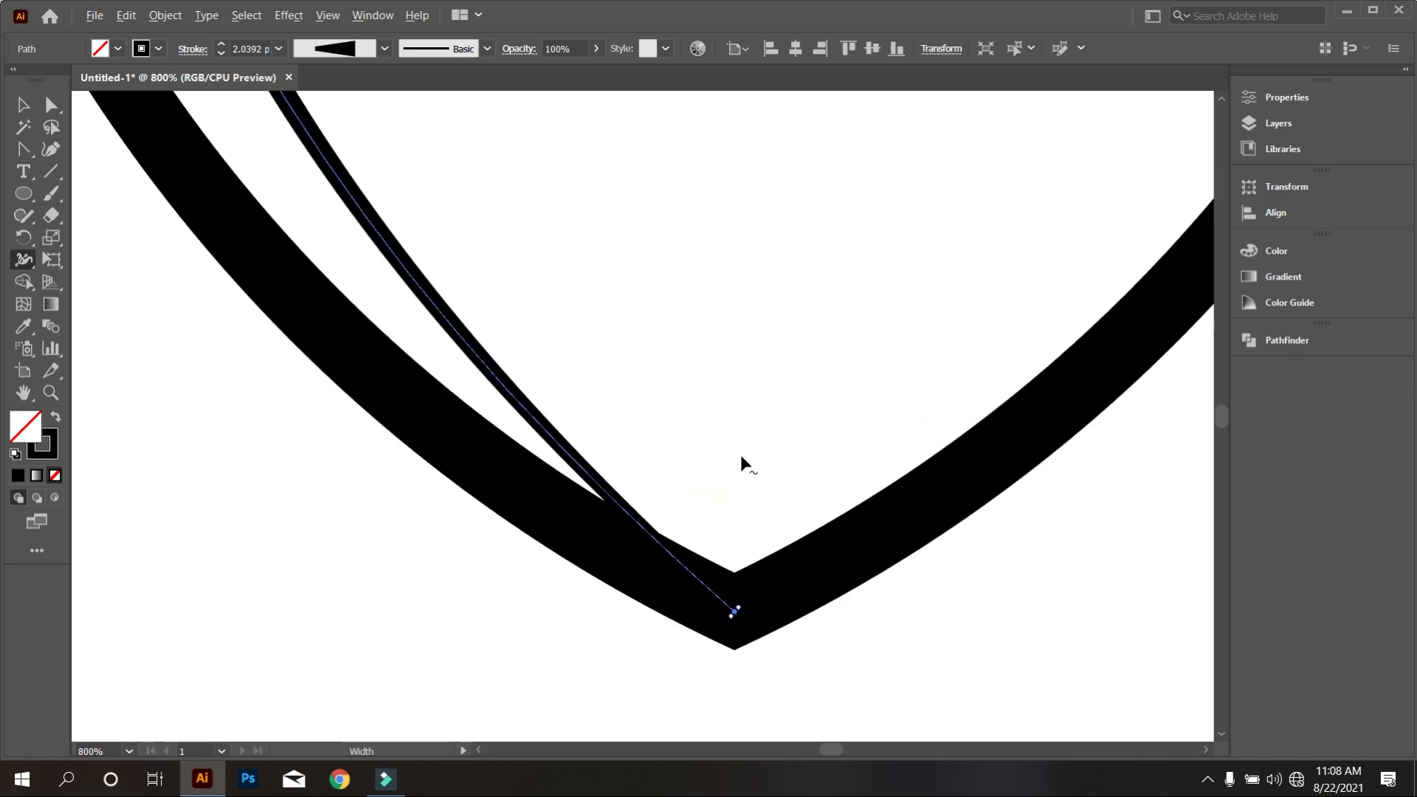
pyautogui.scroll(-3, 622, 372)
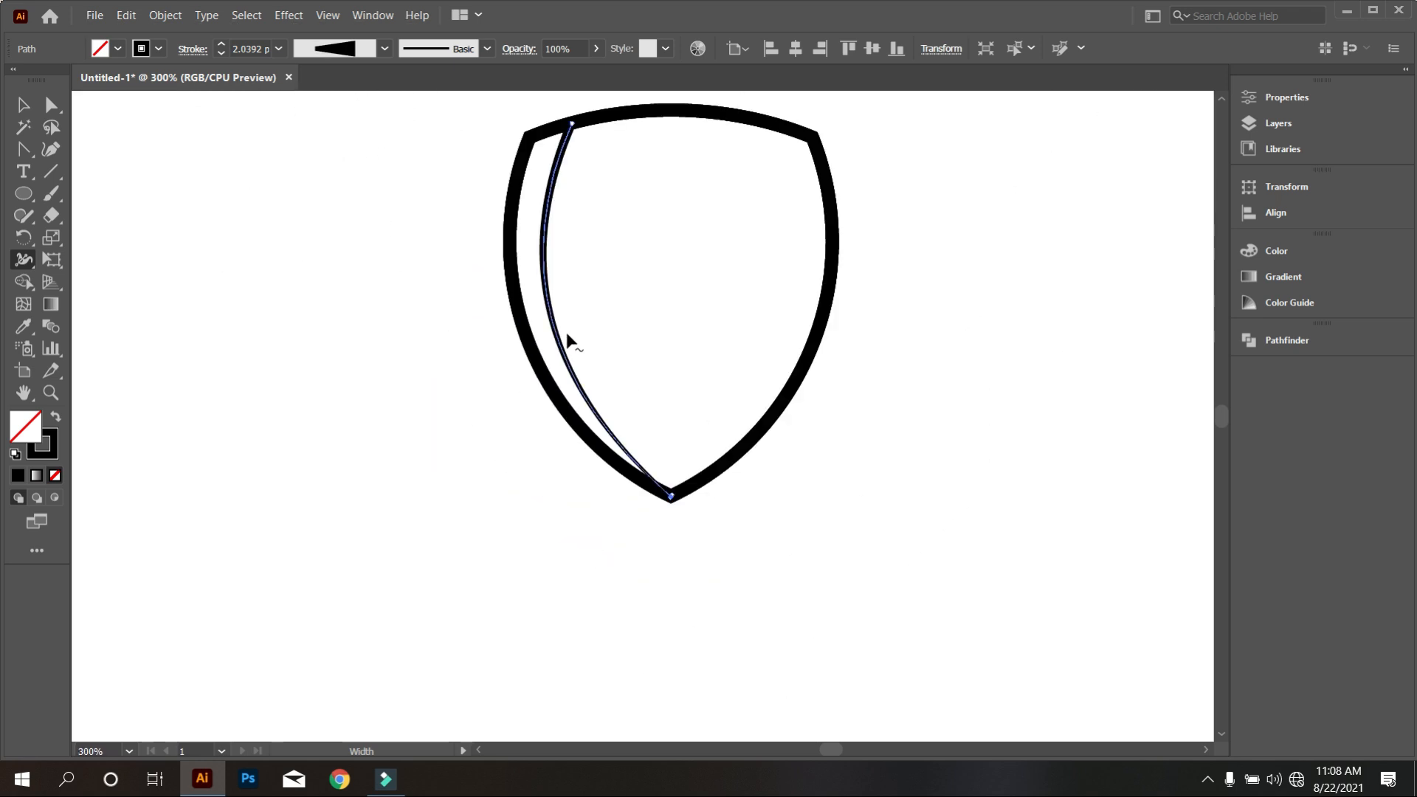
# Adjust the inner curve's thickness around its middle with the Width tool so it swells slightly.
pyautogui.scroll(1, 566, 332)
pyautogui.moveTo(552, 325); pyautogui.dragTo(561, 327)
pyautogui.scroll(-2, 664, 327)
pyautogui.scroll(2, 667, 339)
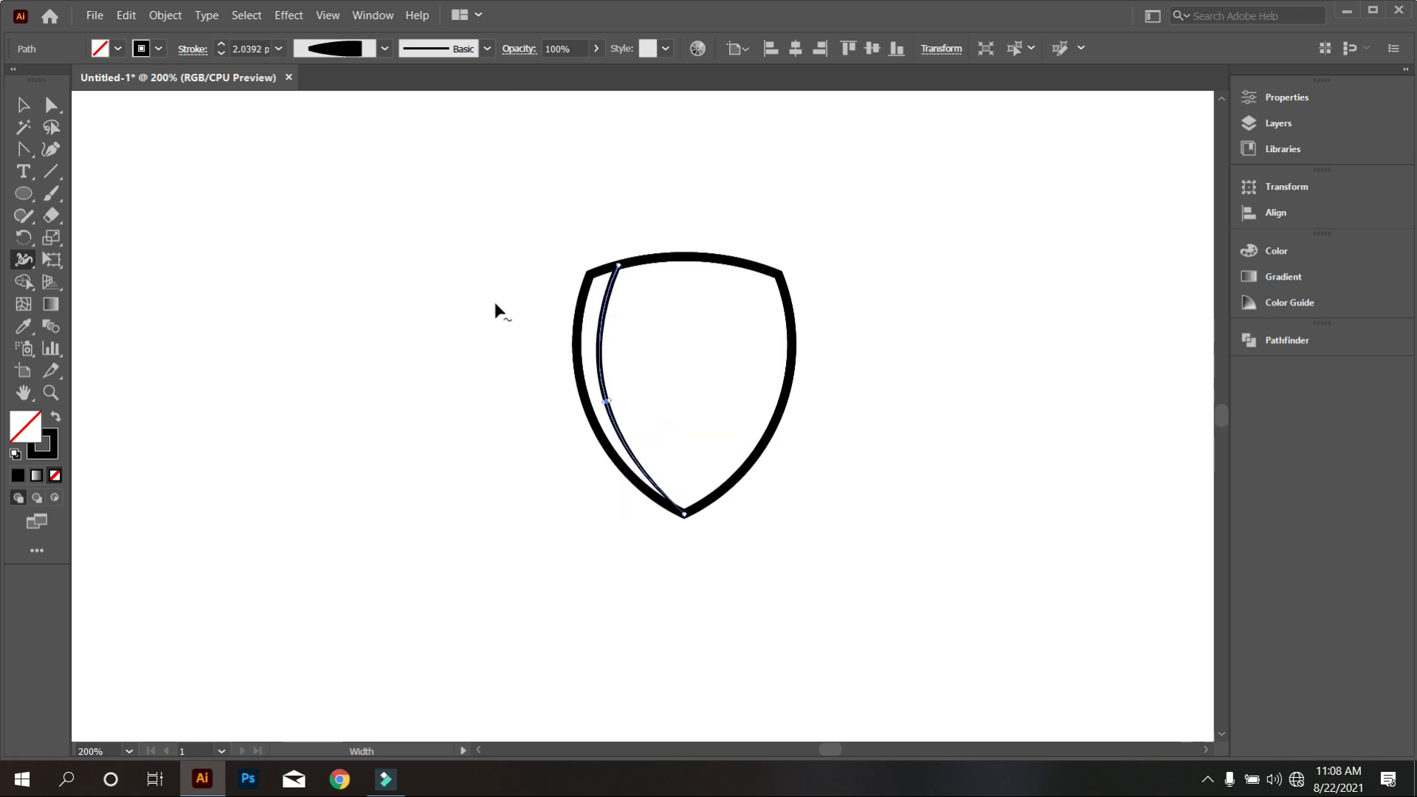
pyautogui.click(23, 104)
pyautogui.click(402, 299)
pyautogui.scroll(-1, 612, 392)
pyautogui.scroll(1, 650, 471)
pyautogui.scroll(1, 713, 491)
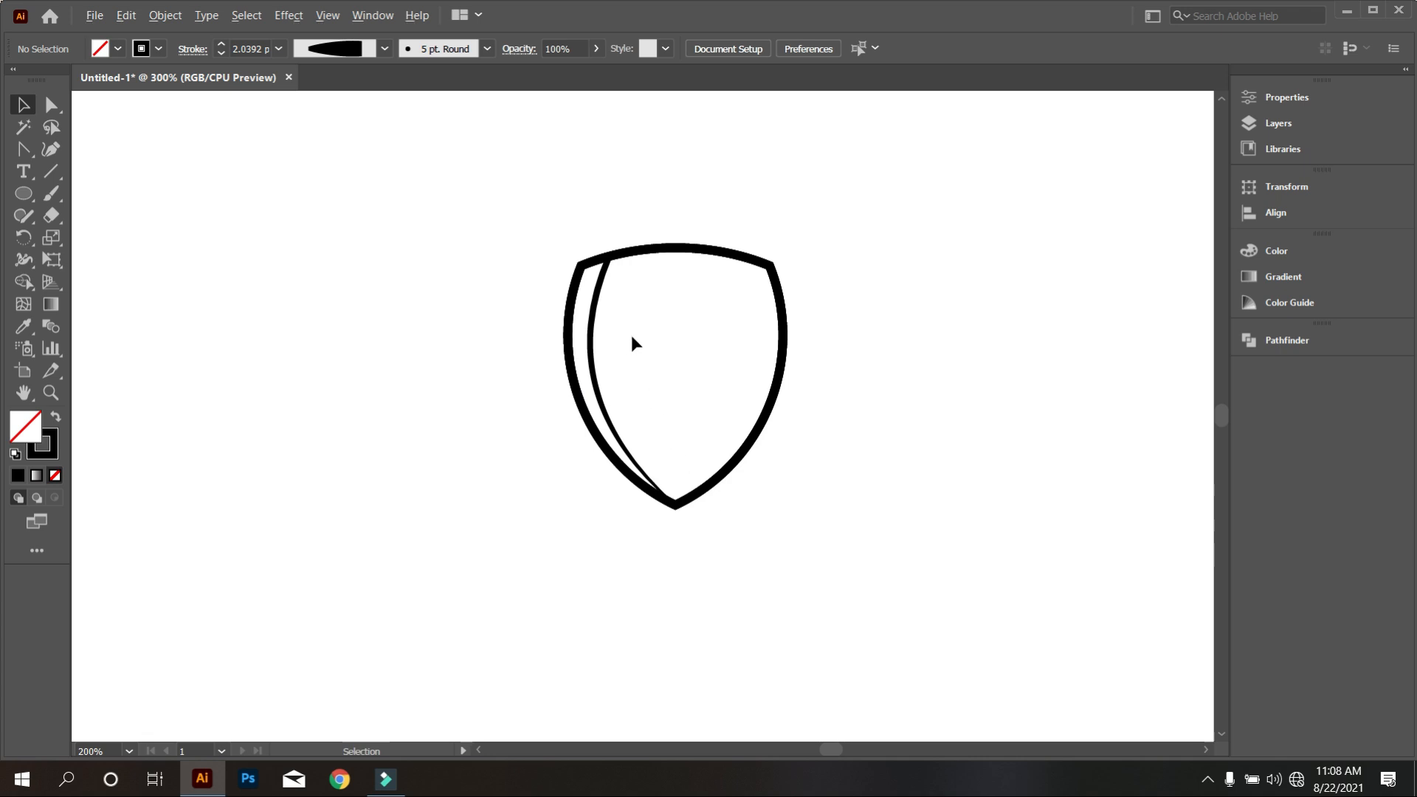
# Expand the appearance of the inner curve into a filled shape.
pyautogui.scroll(2, 632, 336)
pyautogui.moveTo(666, 328); pyautogui.dragTo(548, 253)
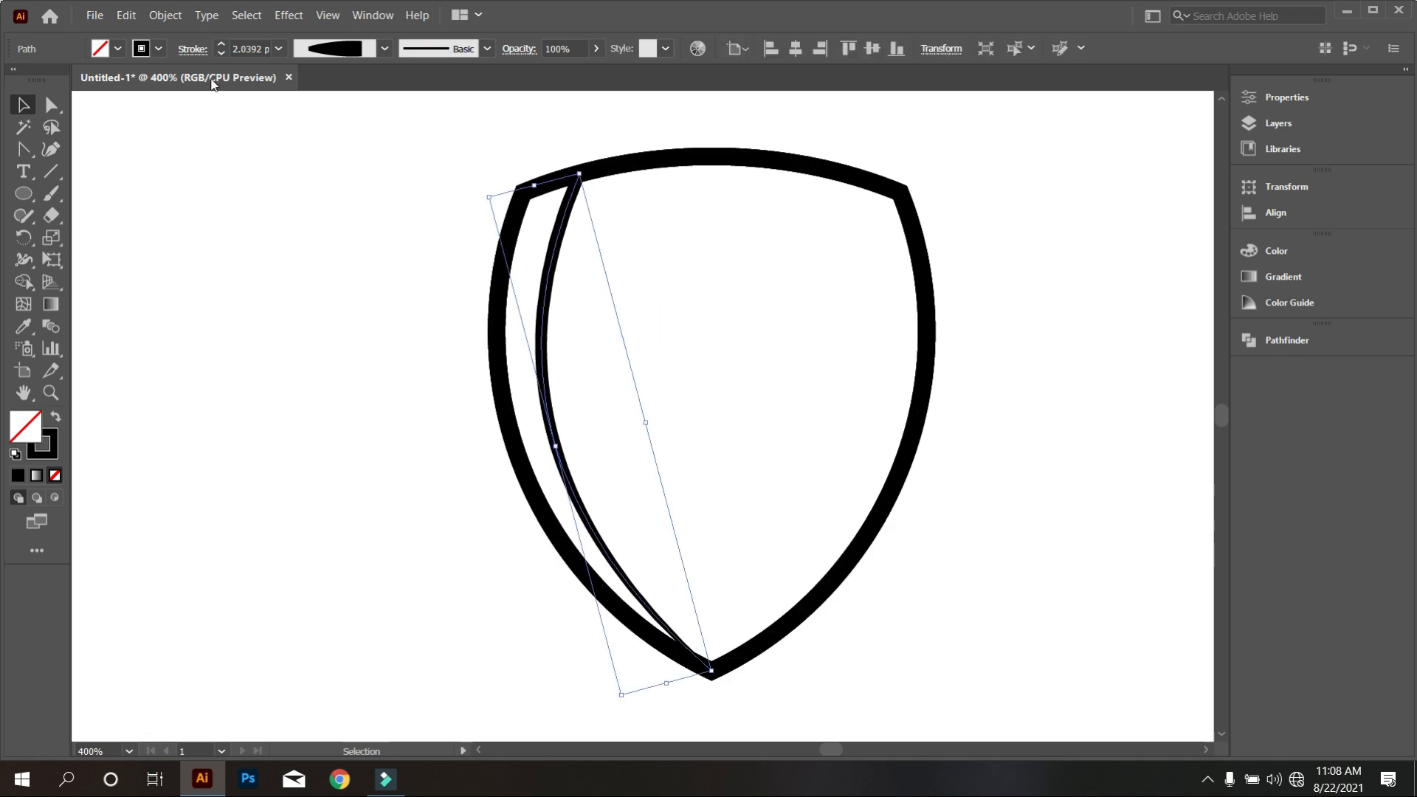
pyautogui.click(166, 16)
pyautogui.click(243, 223)
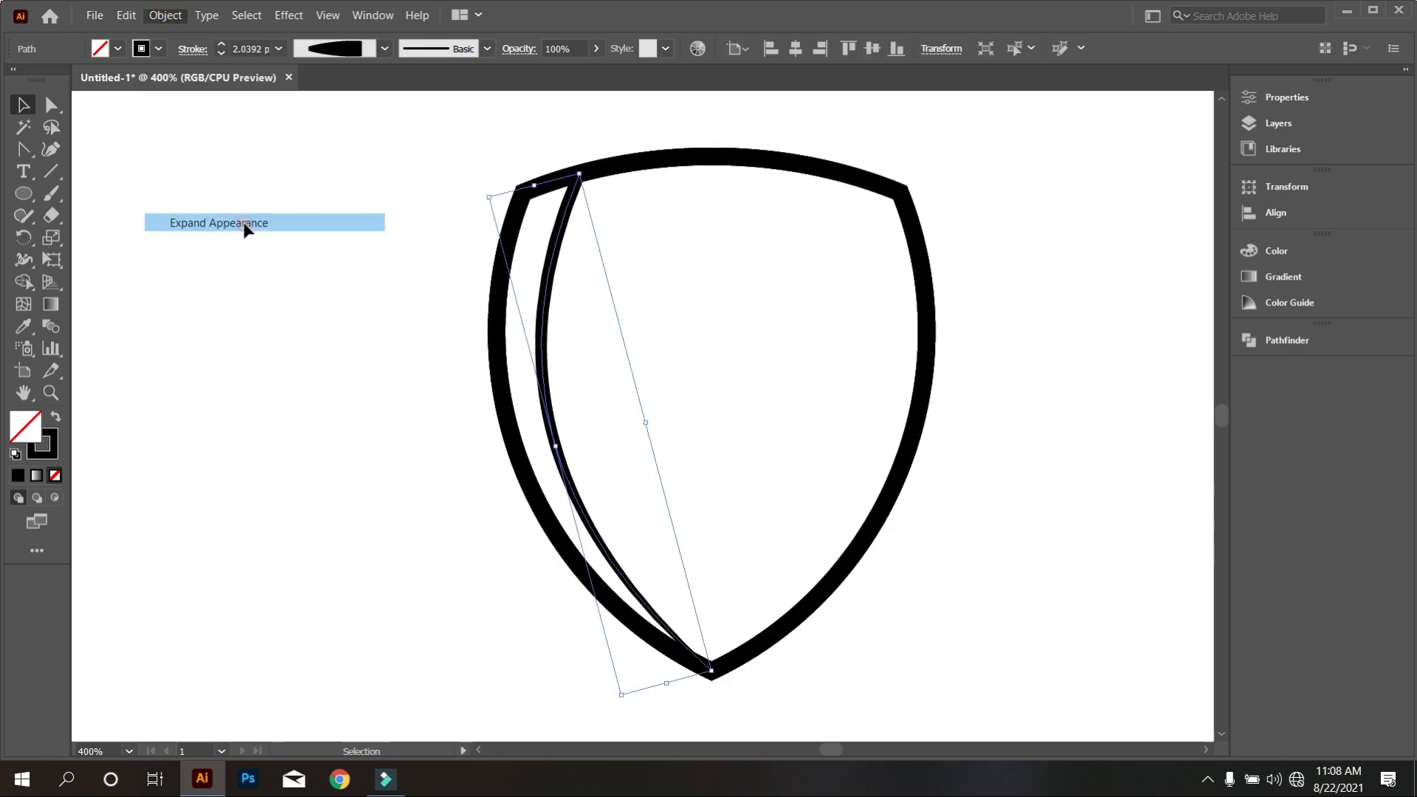
pyautogui.click(293, 262)
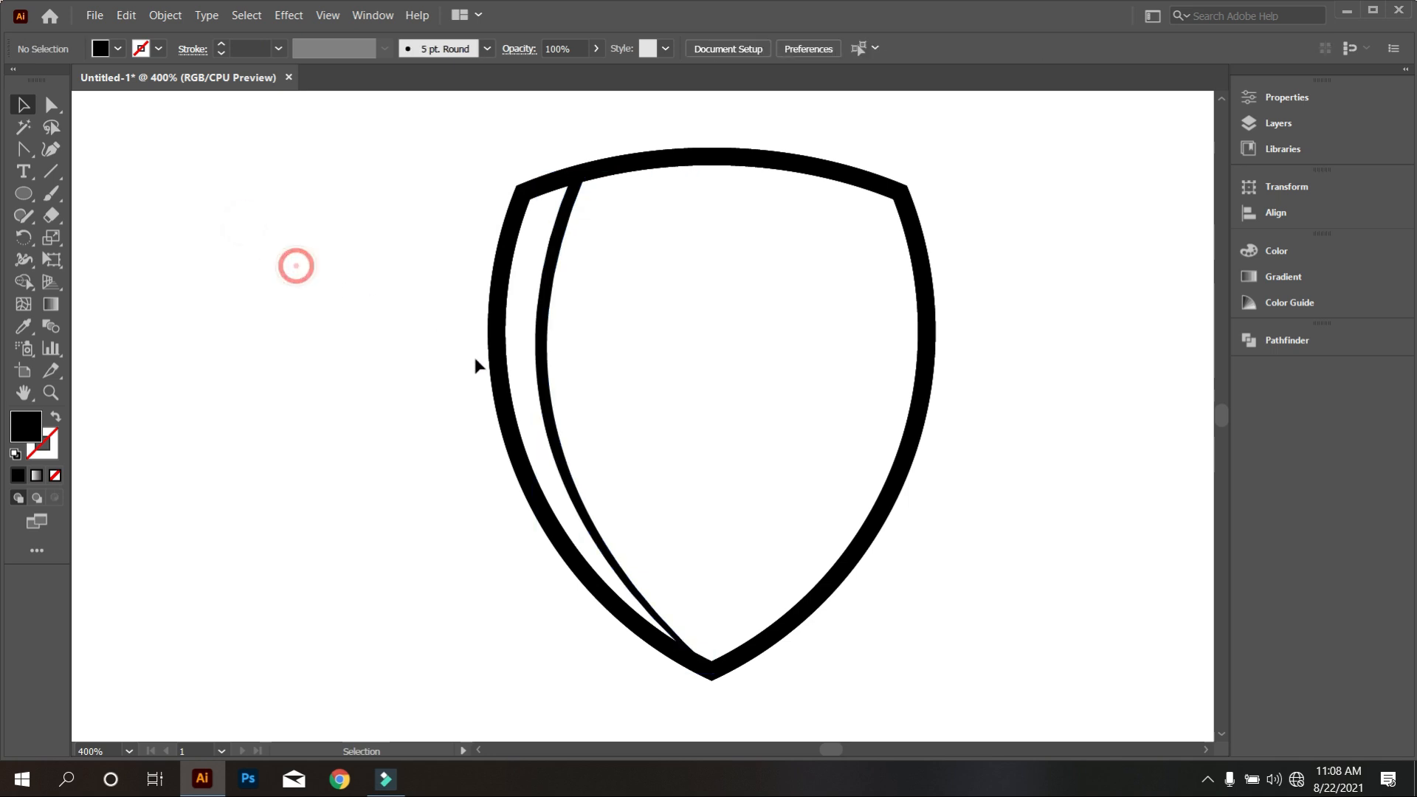
# Create a mirrored copy of the inner curve by reflecting it across the vertical axis.
pyautogui.click(542, 385)
pyautogui.rightClick(761, 280)
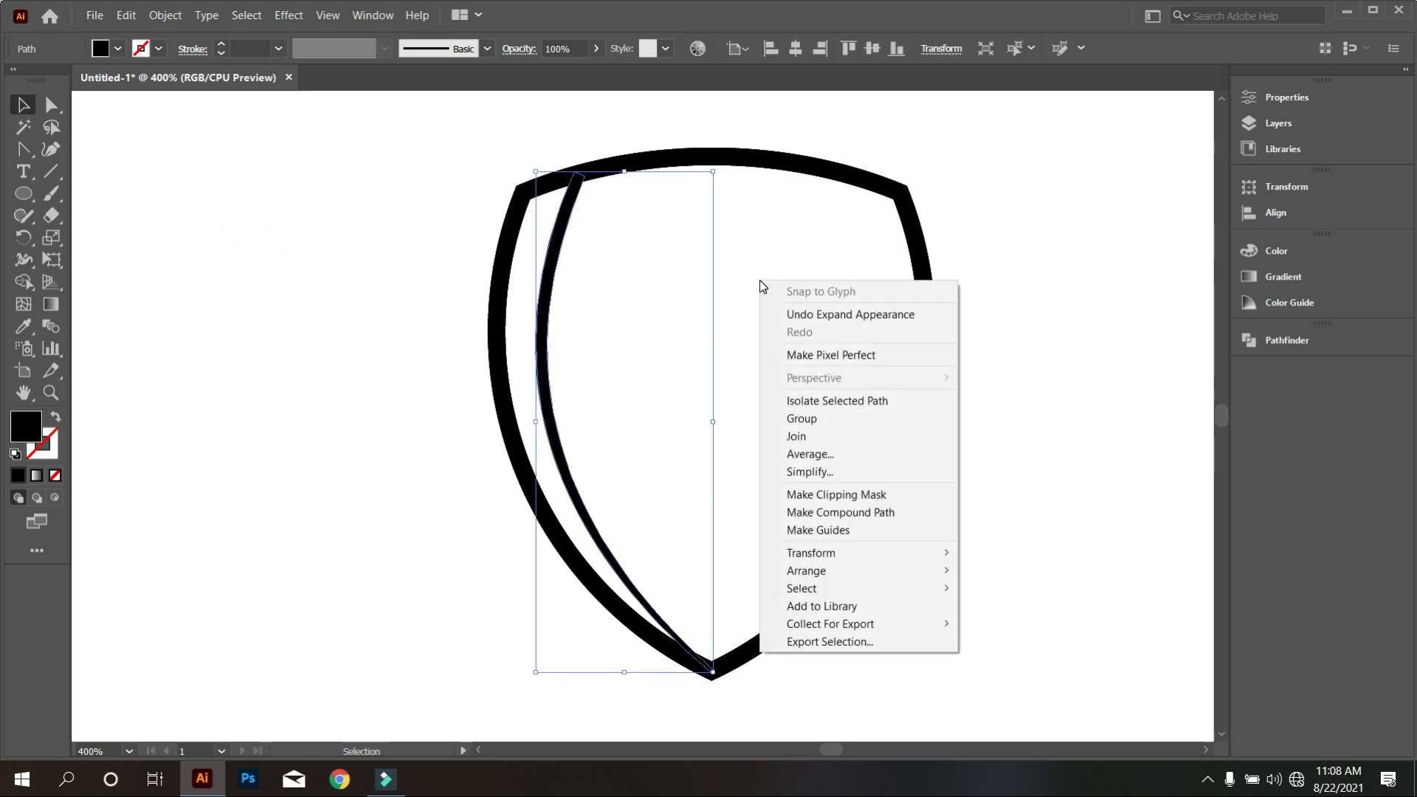
pyautogui.moveTo(834, 552)
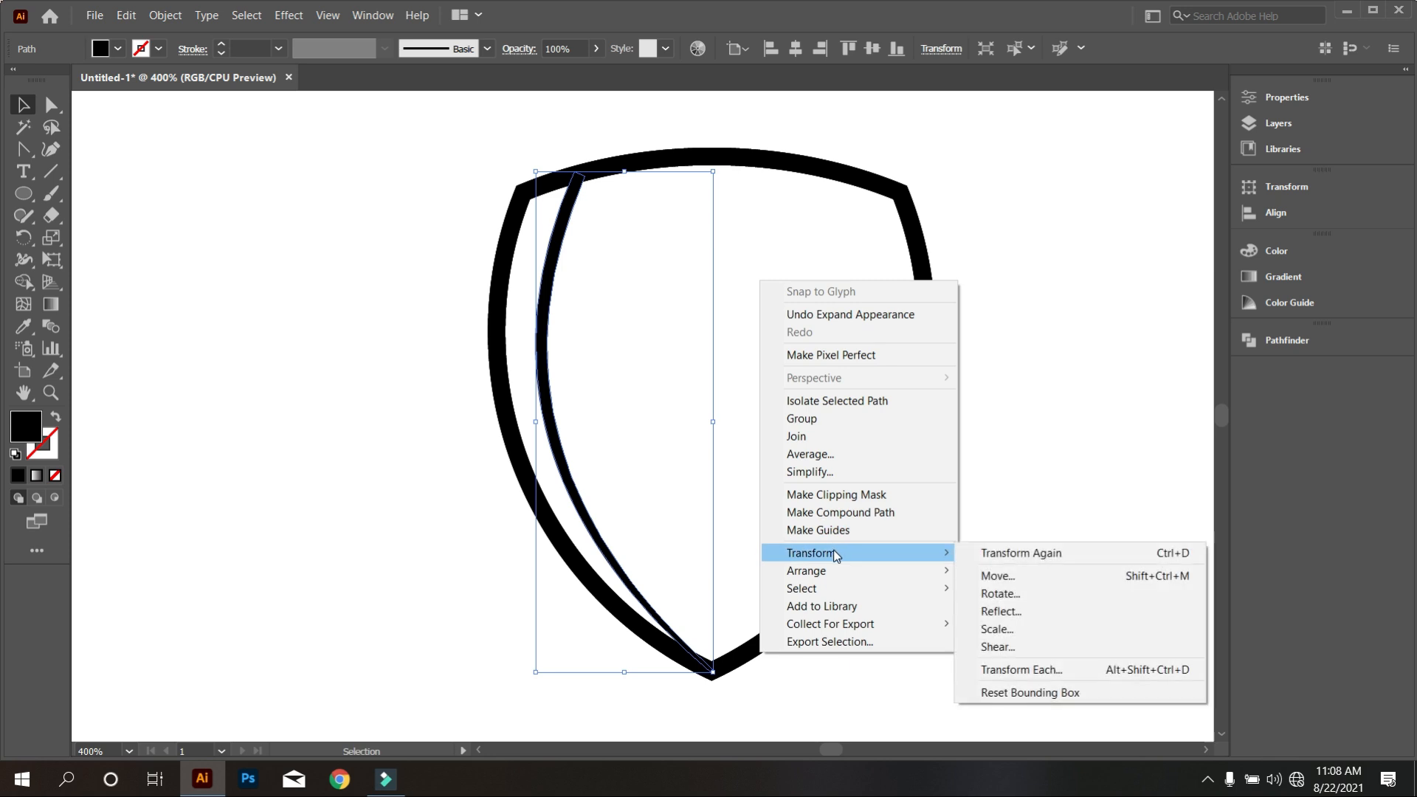
pyautogui.click(1050, 620)
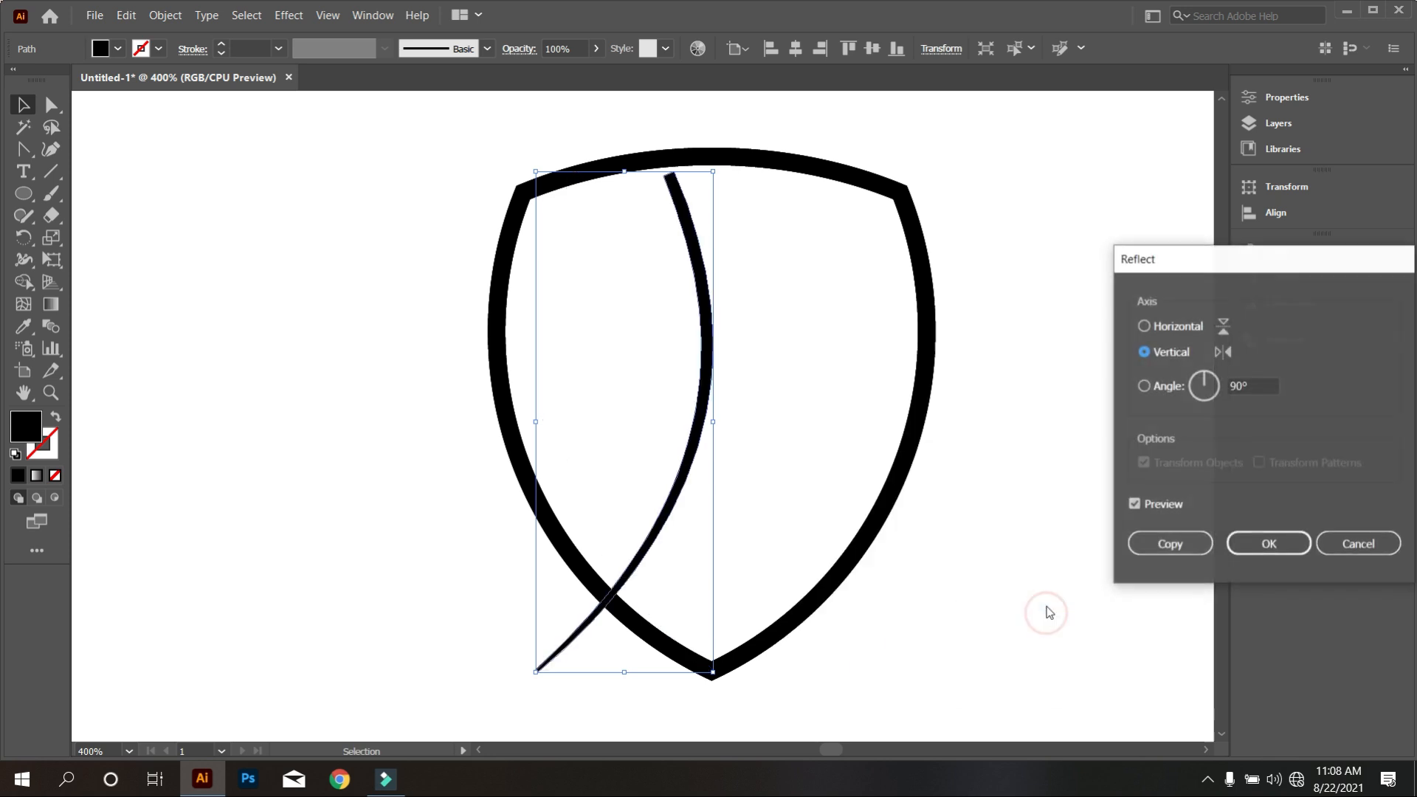
pyautogui.click(1156, 541)
pyautogui.click(1079, 532)
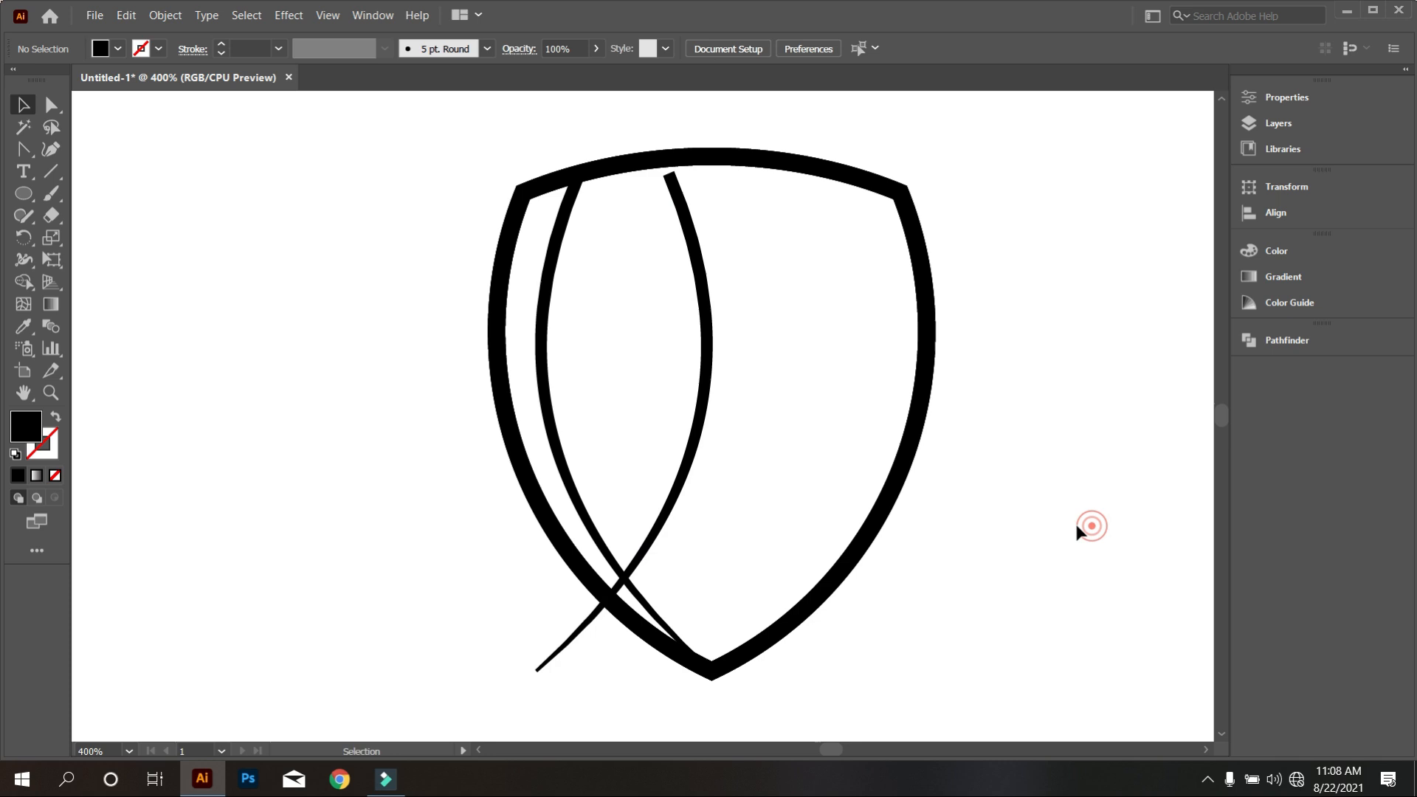
# Switch to outline view and move the mirrored curve over to the shield's right side.
pyautogui.hotkey('ctrl', 'y')
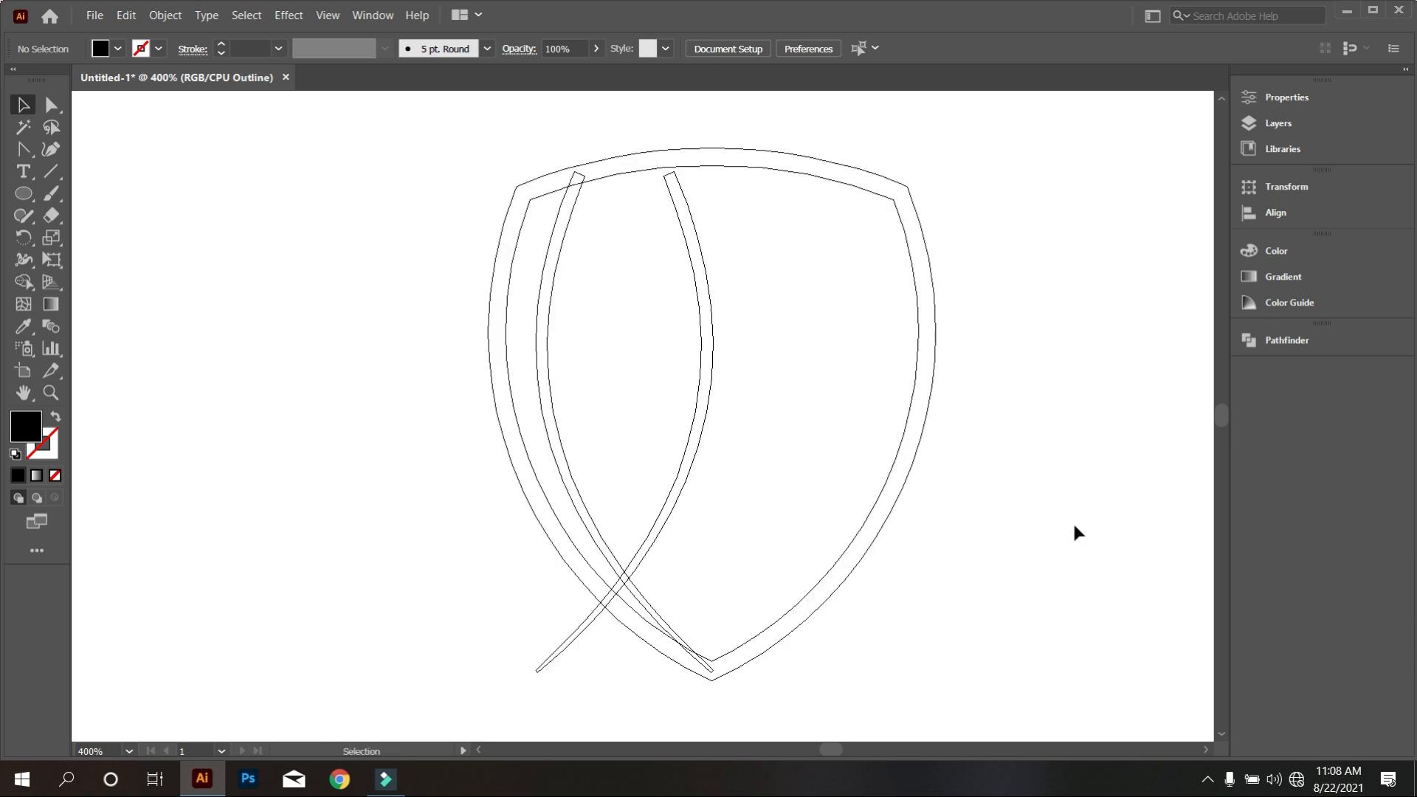
pyautogui.scroll(1, 750, 568)
pyautogui.scroll(-1, 751, 568)
pyautogui.scroll(1, 666, 503)
pyautogui.moveTo(579, 462); pyautogui.dragTo(963, 429)
pyautogui.scroll(2, 783, 670)
pyautogui.scroll(-1, 659, 673)
pyautogui.scroll(1, 658, 672)
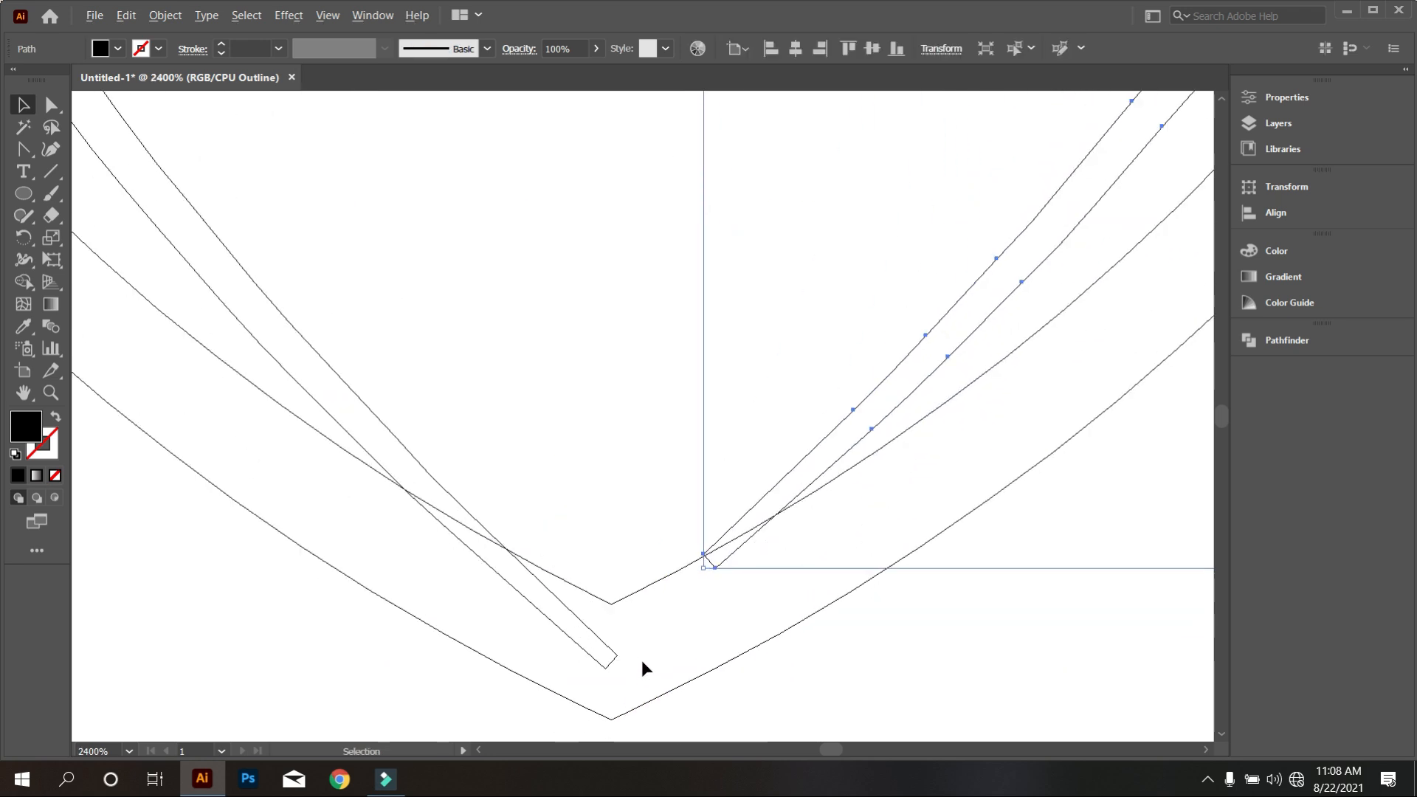
# Shift the left inner curve slightly up and right so its lower end crosses the shield's inner bottom corner.
pyautogui.moveTo(617, 650); pyautogui.dragTo(633, 611)
pyautogui.moveTo(641, 609); pyautogui.dragTo(685, 583)
pyautogui.hotkey('ctrl', '+')
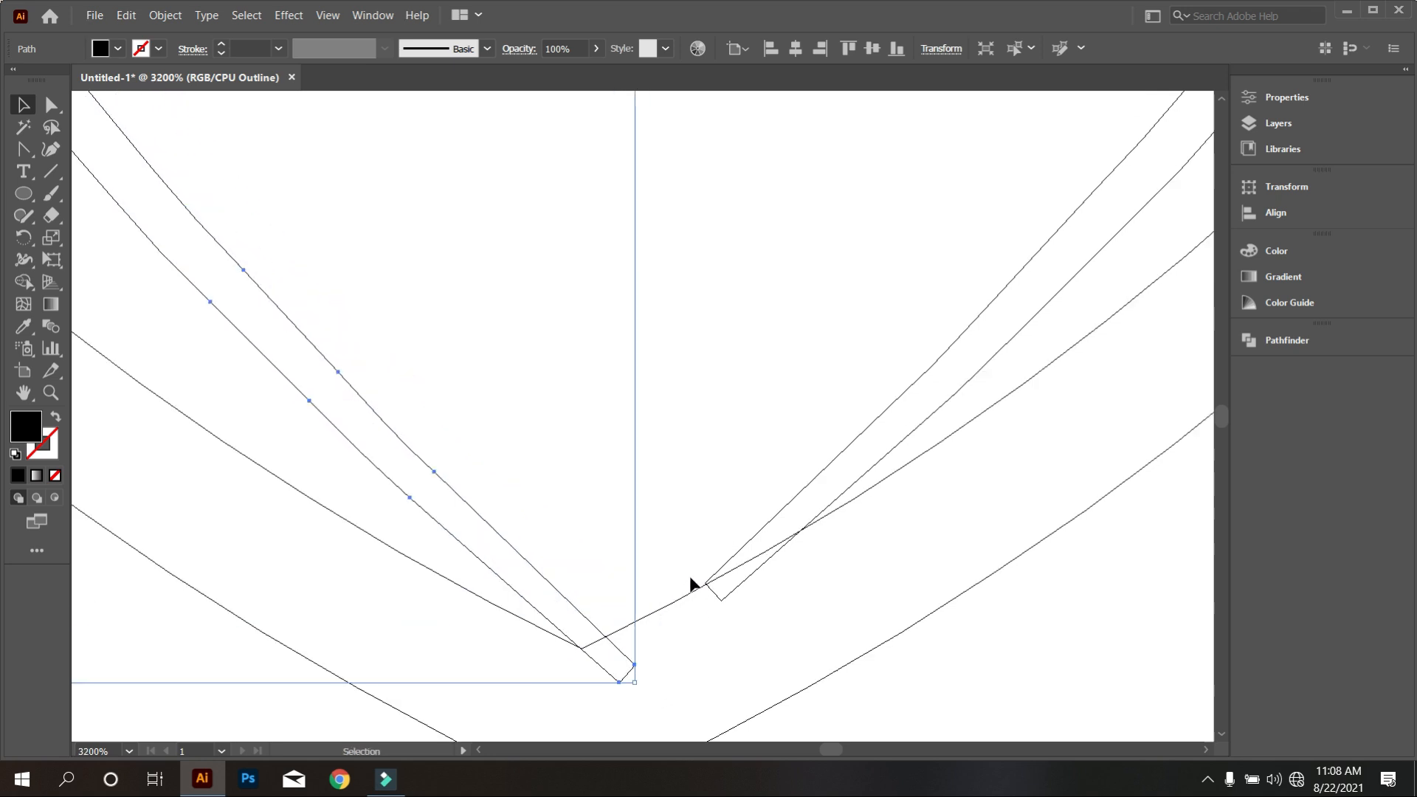
# Move the mirrored curve down and left so its lower end crosses the left curve's end at the shield's inner tip.
pyautogui.click(721, 595)
pyautogui.click(734, 637)
pyautogui.scroll(-2, 590, 634)
pyautogui.hotkey('ctrl', '+')
pyautogui.moveTo(829, 563); pyautogui.dragTo(555, 683)
pyautogui.scroll(-6, 686, 643)
pyautogui.scroll(1, 770, 599)
pyautogui.scroll(-2, 771, 599)
pyautogui.click(760, 396)
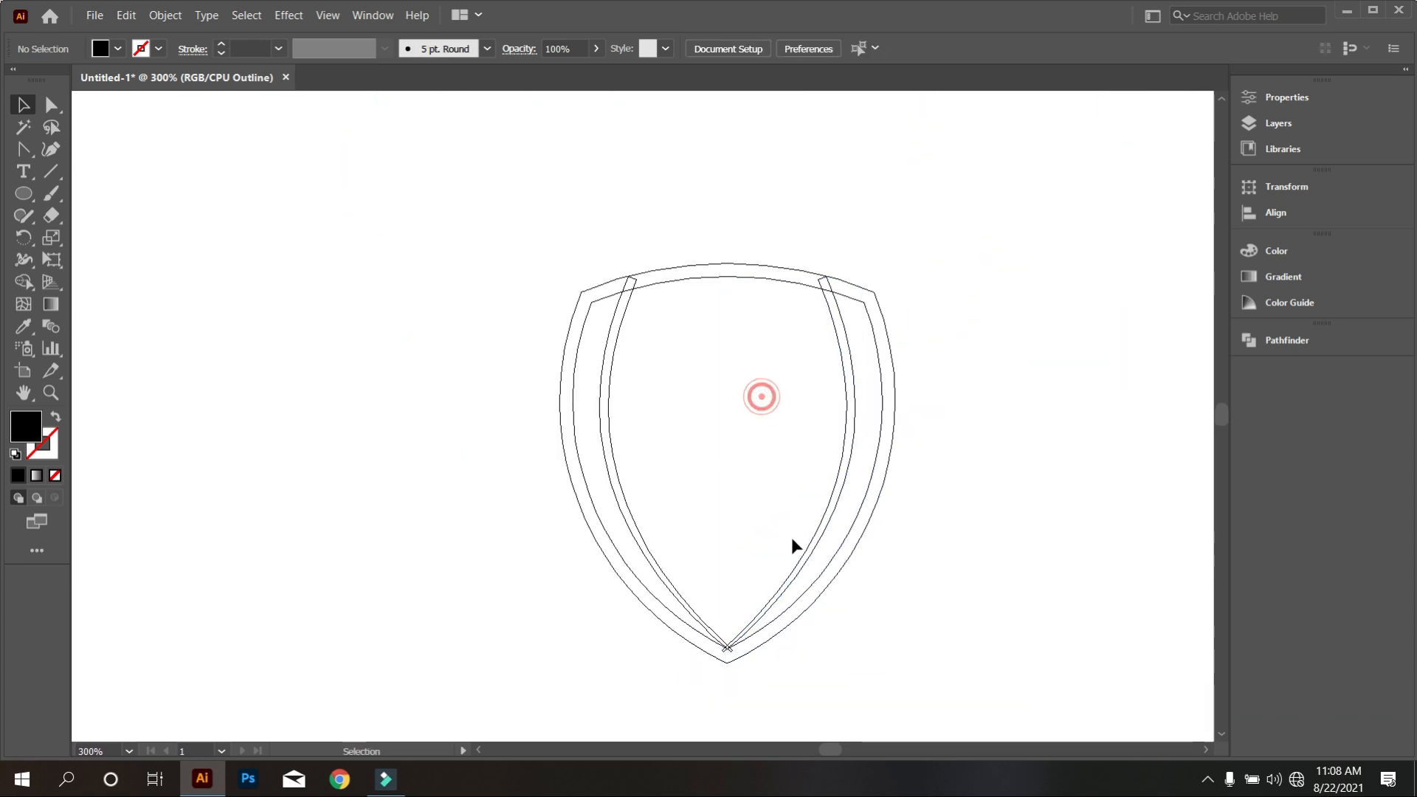
# Return to the preview display and inspect where the two inner curves meet at the shield's bottom tip.
pyautogui.scroll(3, 738, 661)
pyautogui.scroll(-3, 749, 633)
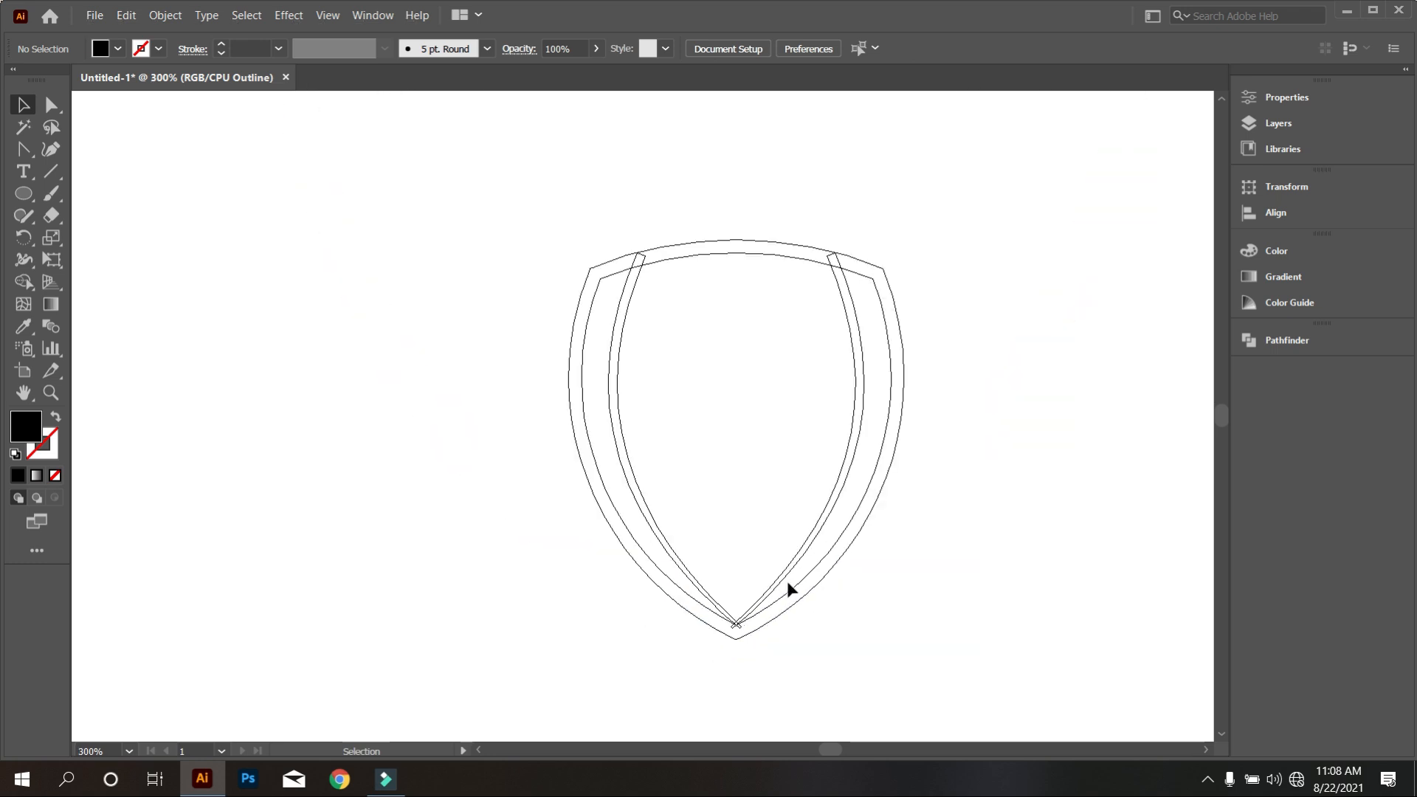
pyautogui.hotkey('ctrl', 'y')
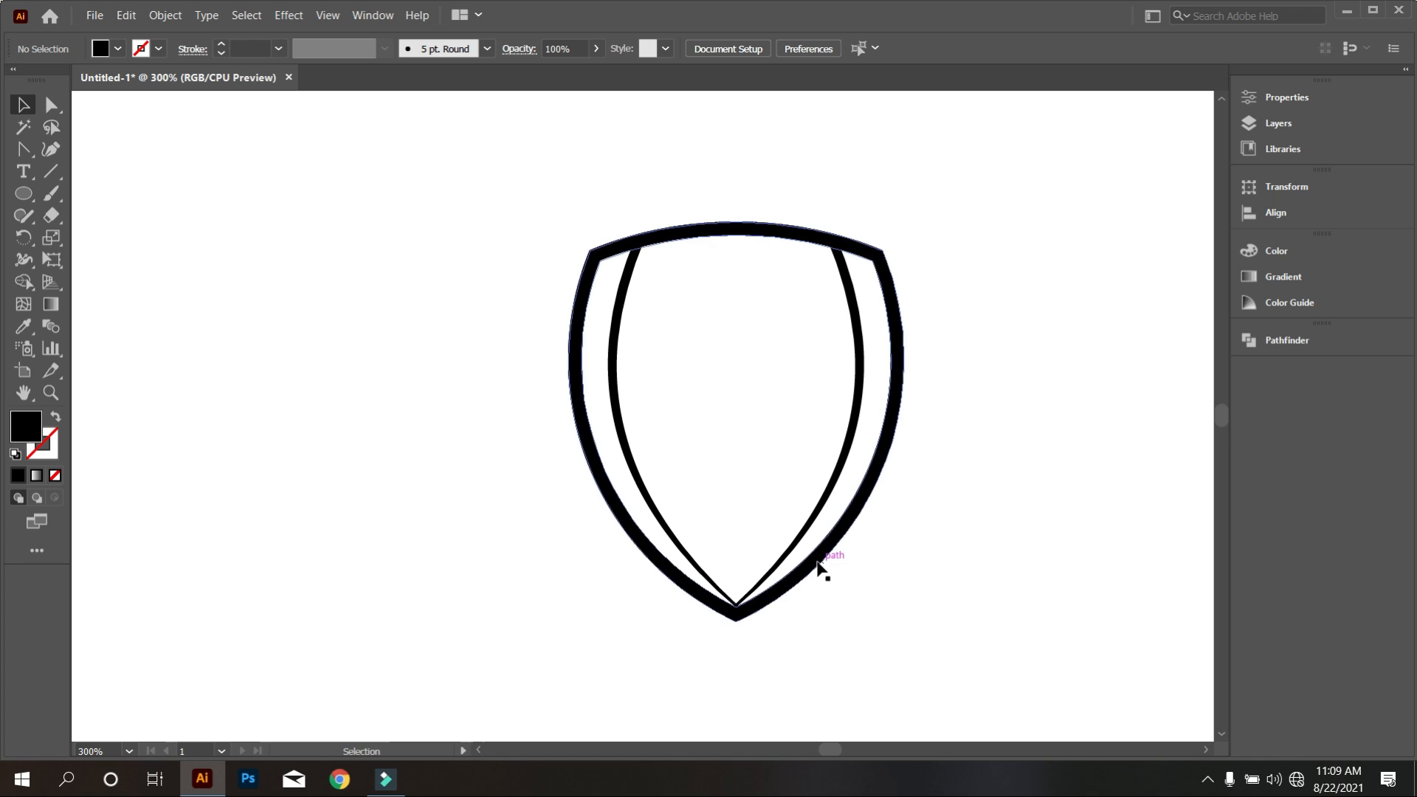
pyautogui.scroll(5, 734, 608)
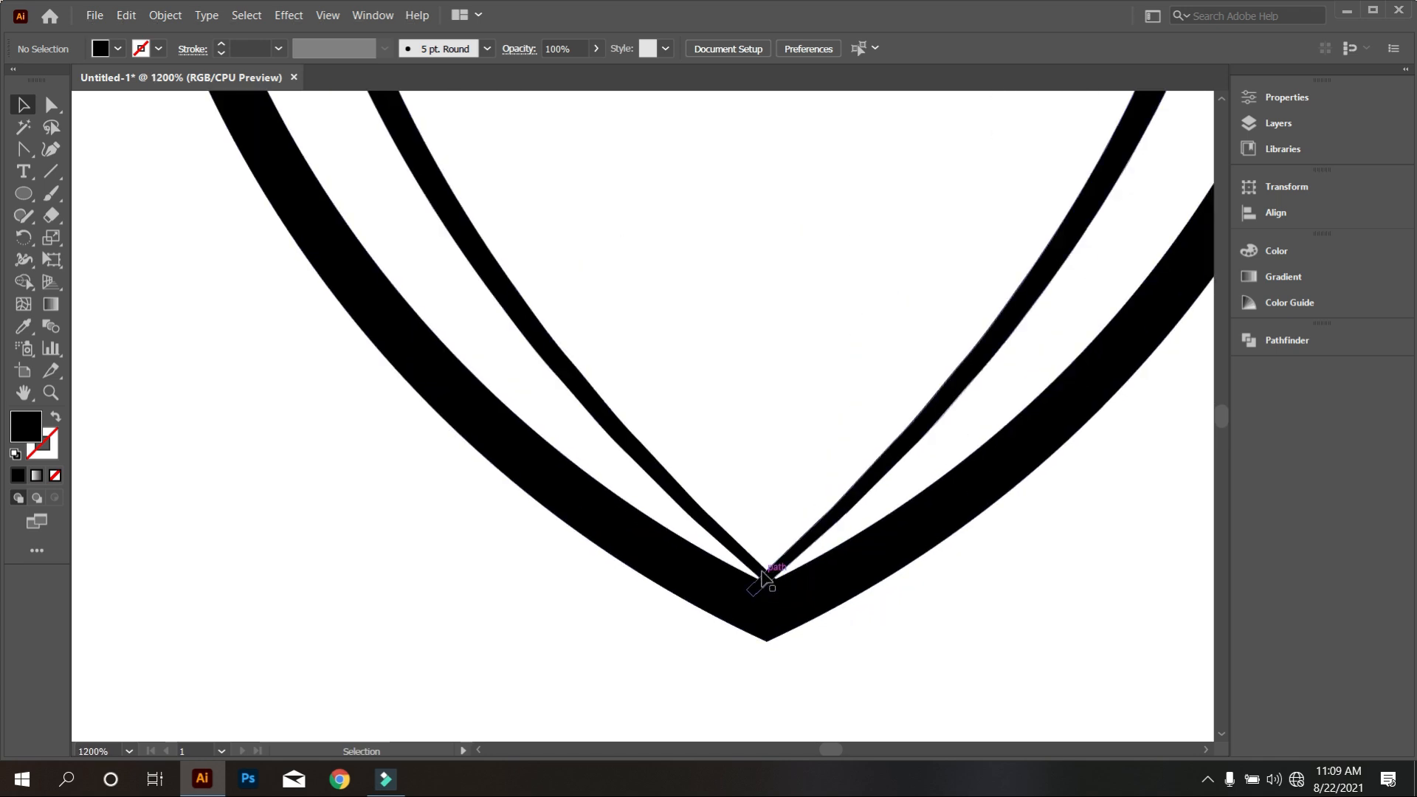
pyautogui.scroll(2, 777, 557)
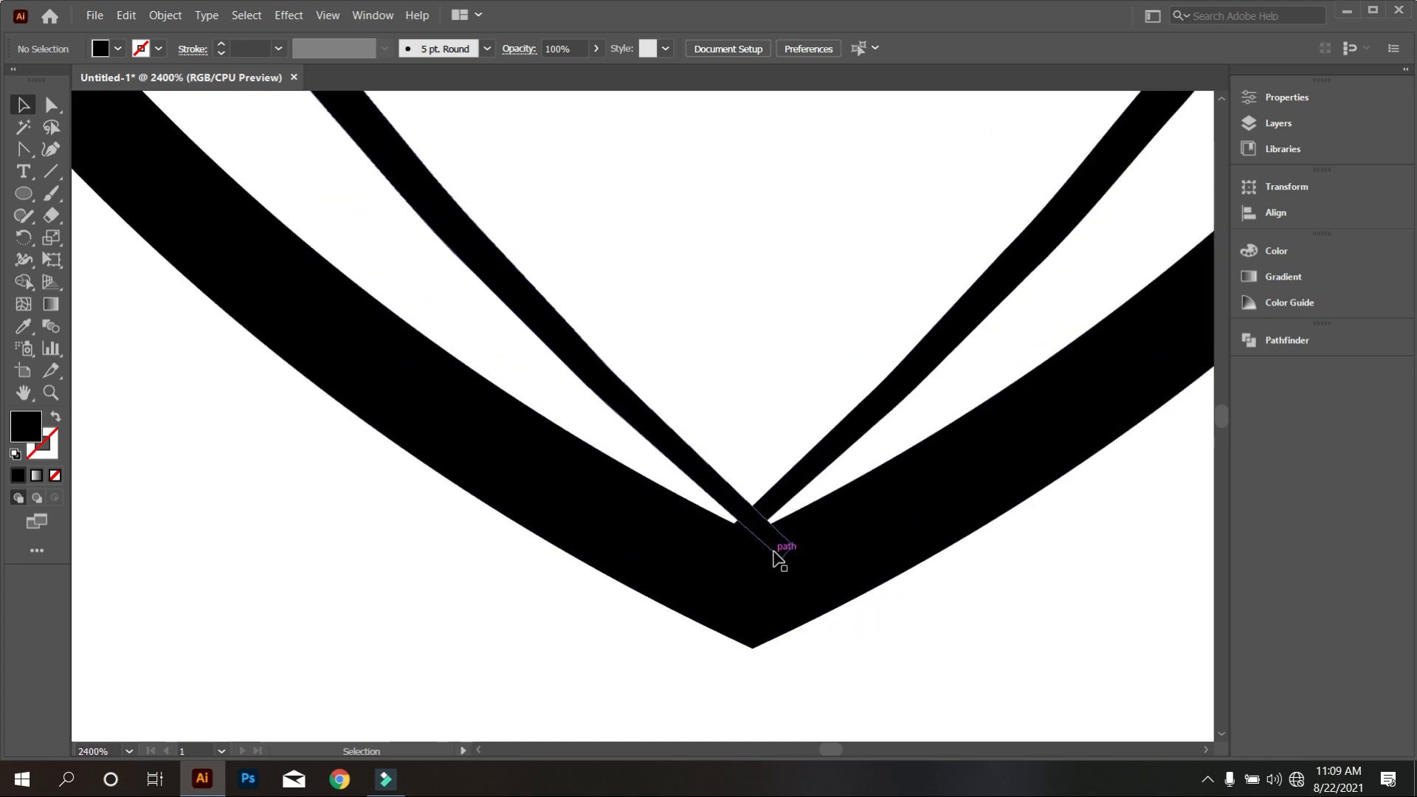
# Select the whole emblem and merge the overlapping top ends of both inner curves into the shield frame with Shape Builder.
pyautogui.scroll(-4, 757, 561)
pyautogui.moveTo(817, 588); pyautogui.dragTo(590, 391)
pyautogui.scroll(-3, 722, 537)
pyautogui.click(23, 281)
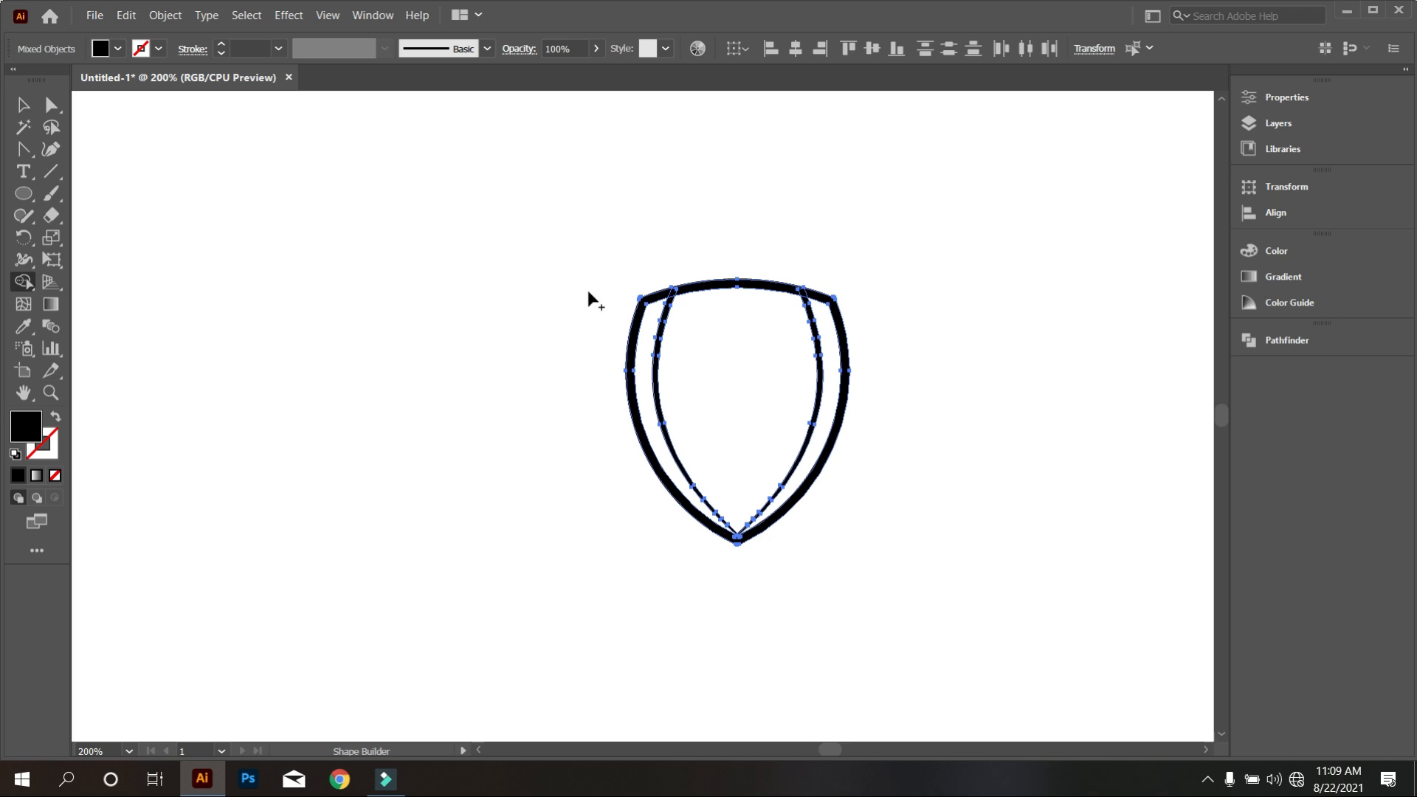
pyautogui.scroll(5, 669, 295)
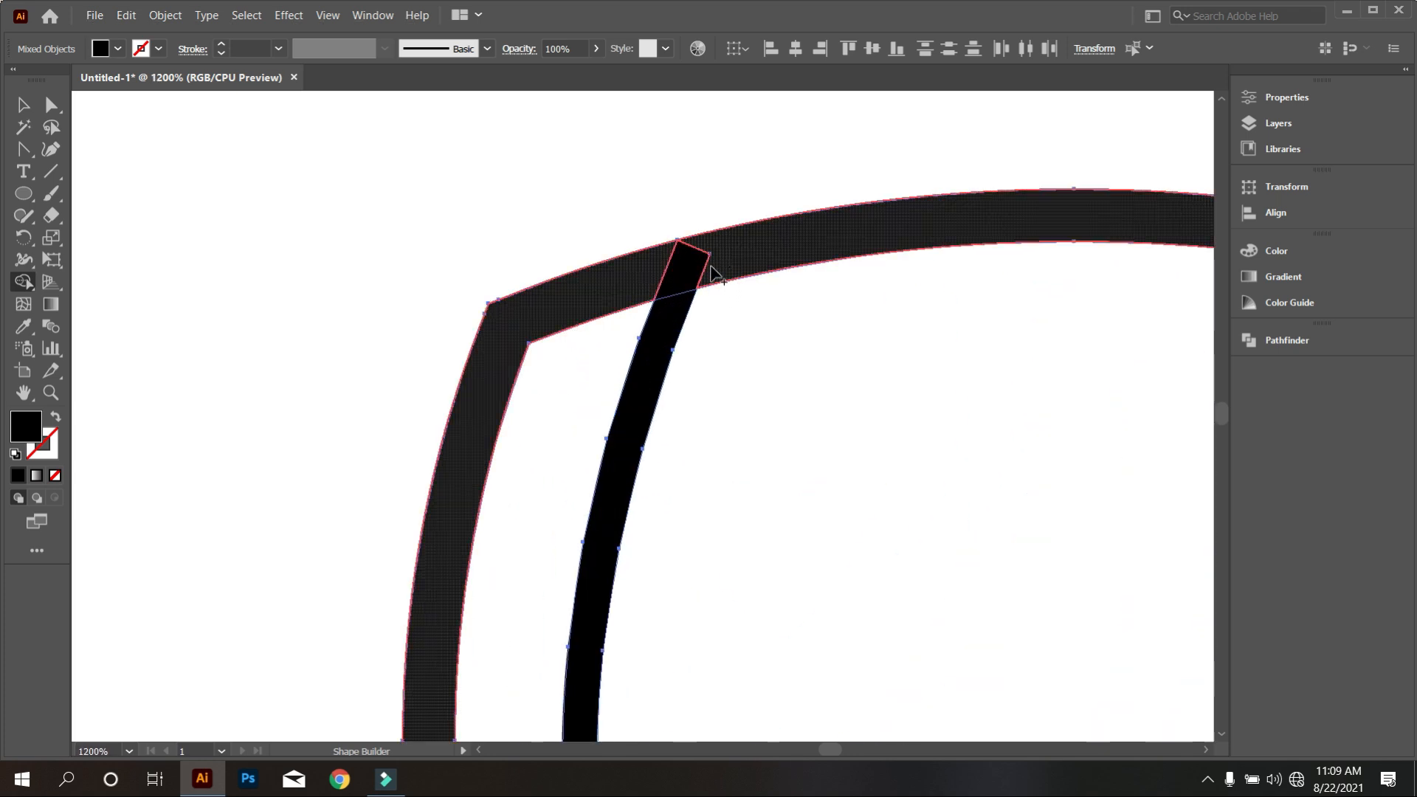
pyautogui.scroll(-3, 622, 278)
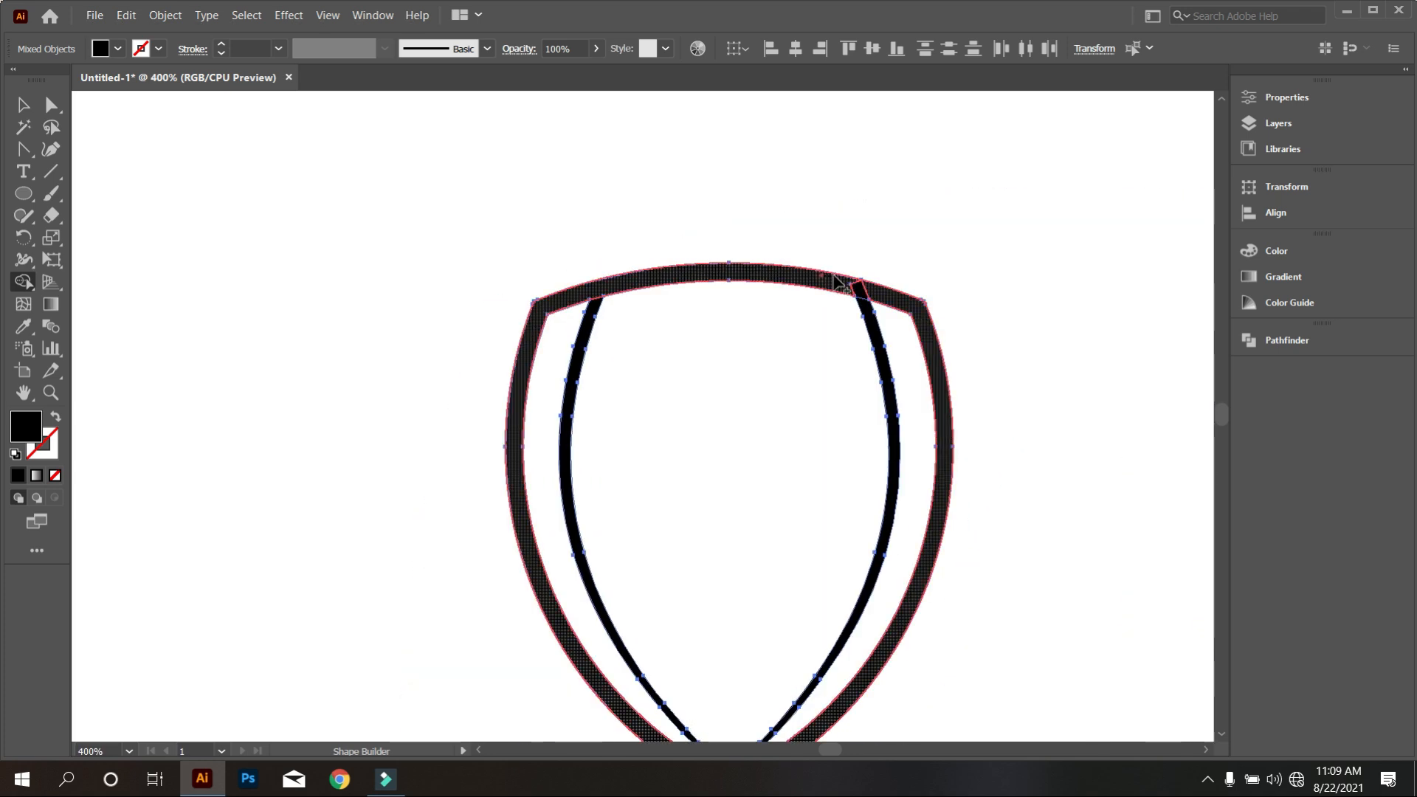
pyautogui.scroll(-3, 866, 316)
# Merge the crossing lower ends of the two inner curves into one shape at the shield's bottom tip.
pyautogui.scroll(2, 761, 620)
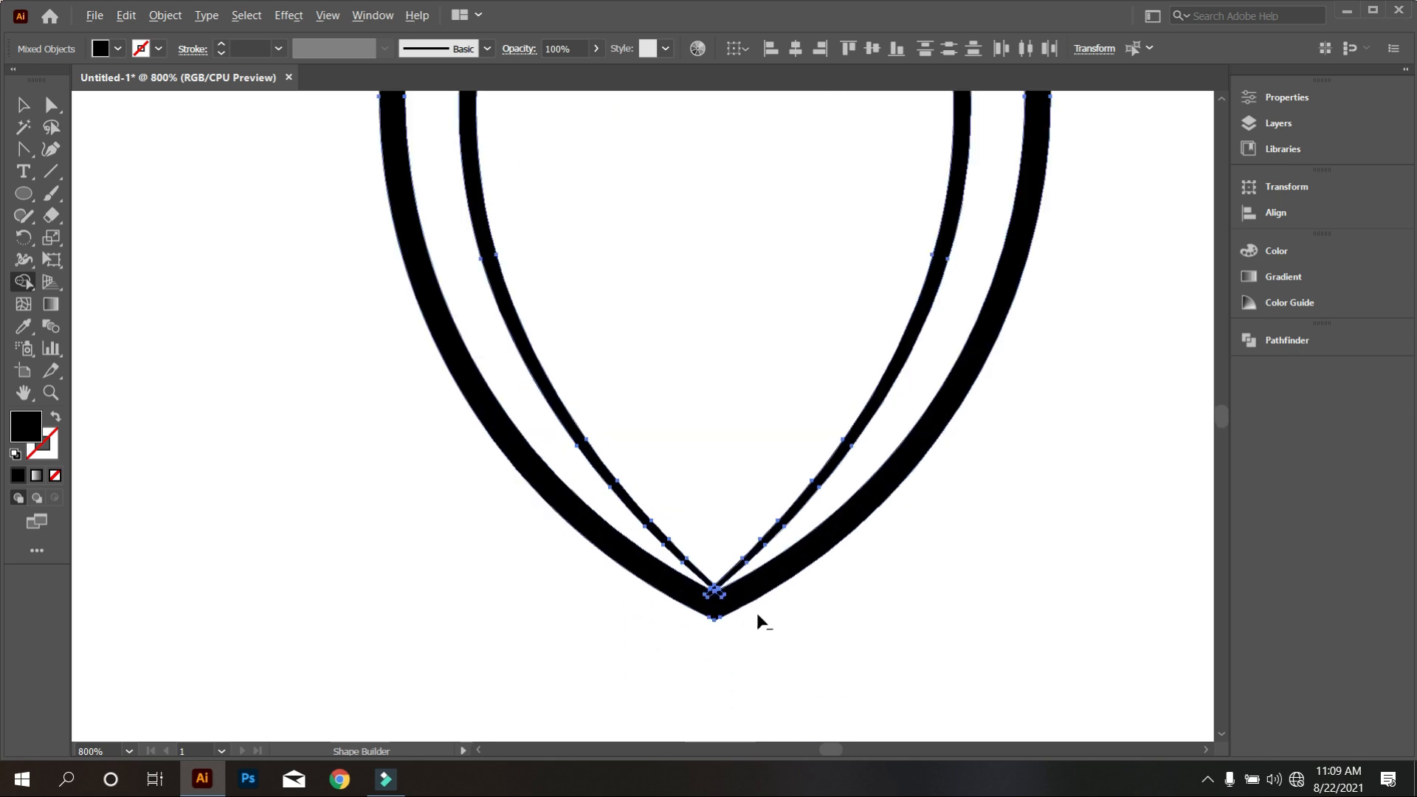
pyautogui.scroll(1, 760, 620)
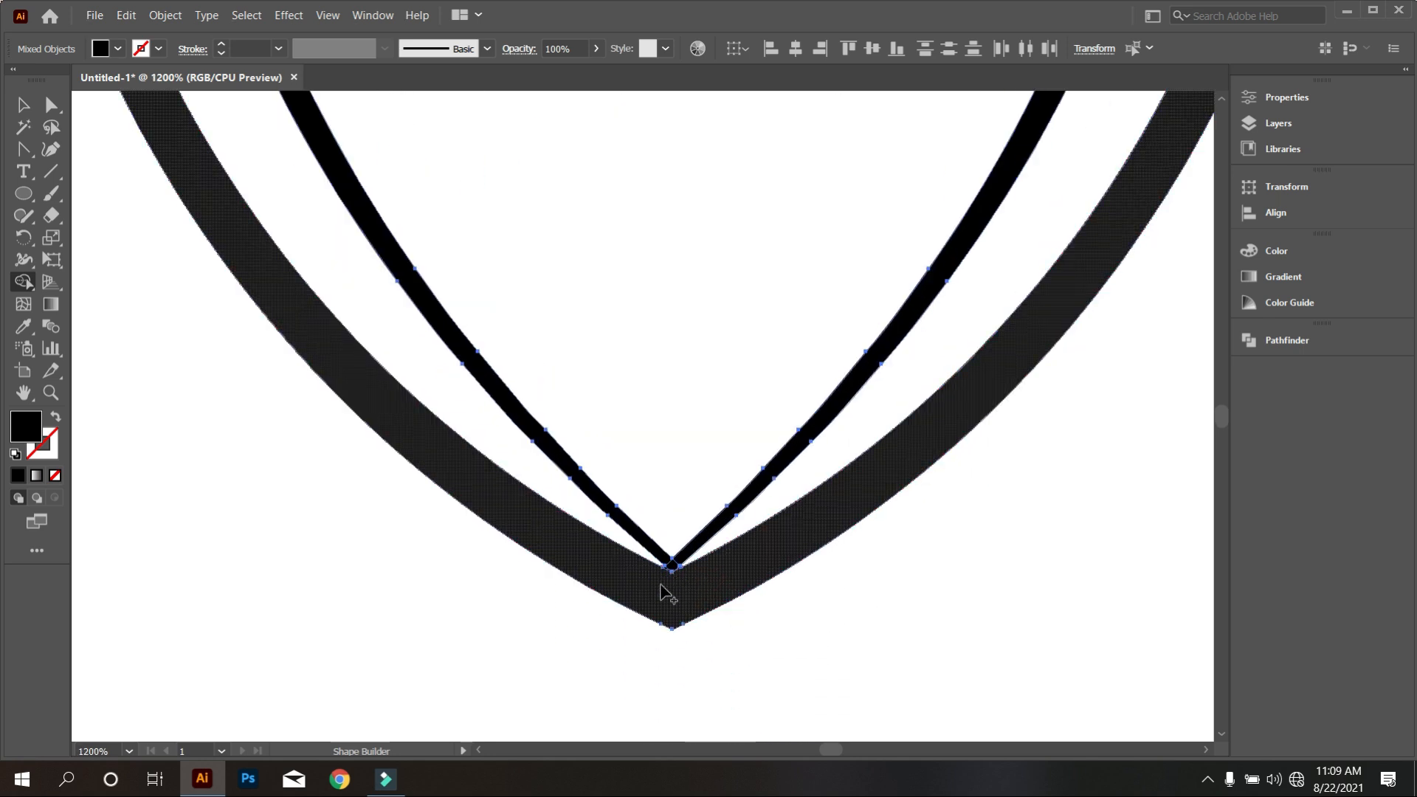
pyautogui.scroll(5, 662, 589)
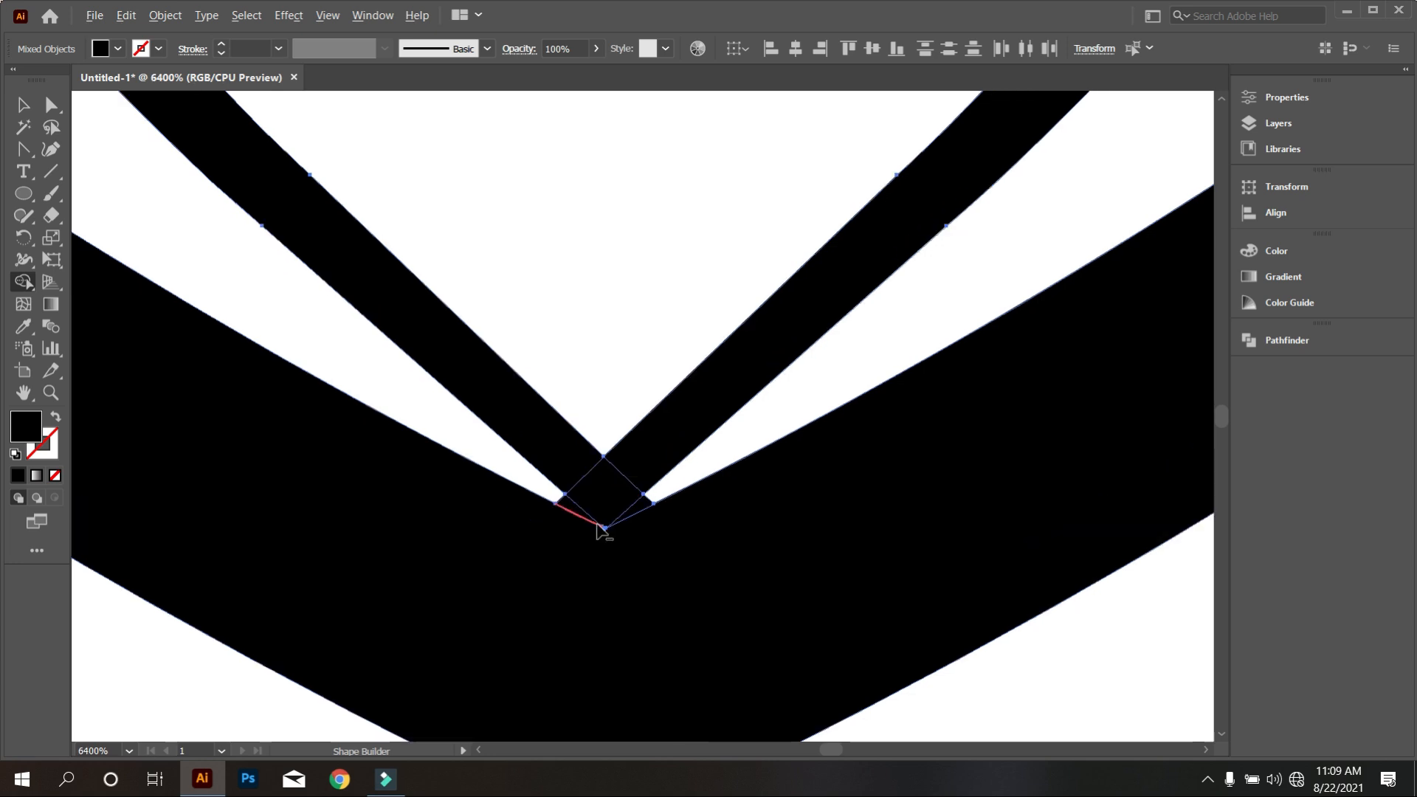
pyautogui.scroll(1, 583, 537)
pyautogui.moveTo(550, 550)
pyautogui.mouseDown()
pyautogui.moveTo(569, 576)
pyautogui.moveTo(626, 565)
pyautogui.mouseUp()
pyautogui.scroll(-2, 626, 575)
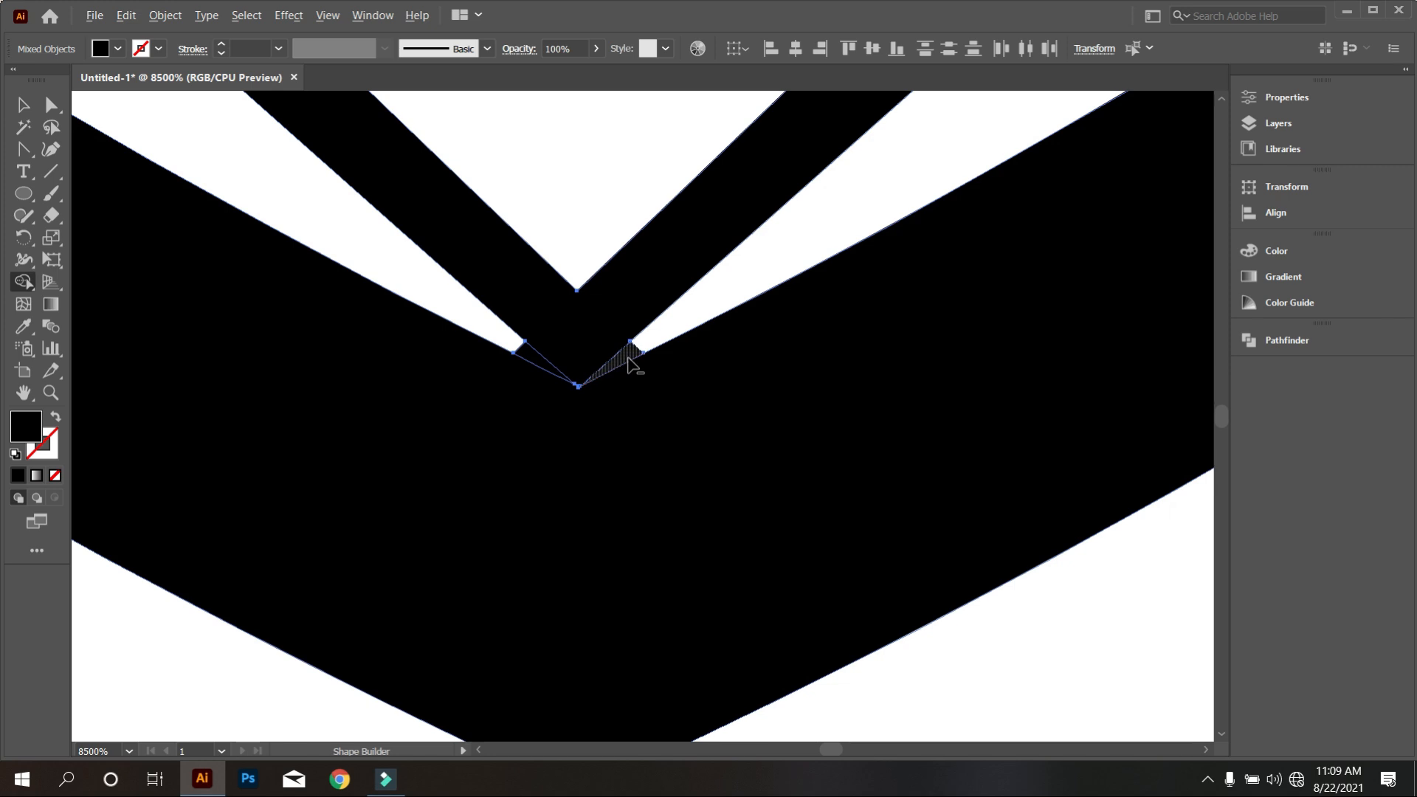
# Remove the two small leftover slivers on either side of the curves' bottom tip and deselect the emblem.
pyautogui.keyDown('alt'); pyautogui.click(628, 359); pyautogui.keyUp('alt')
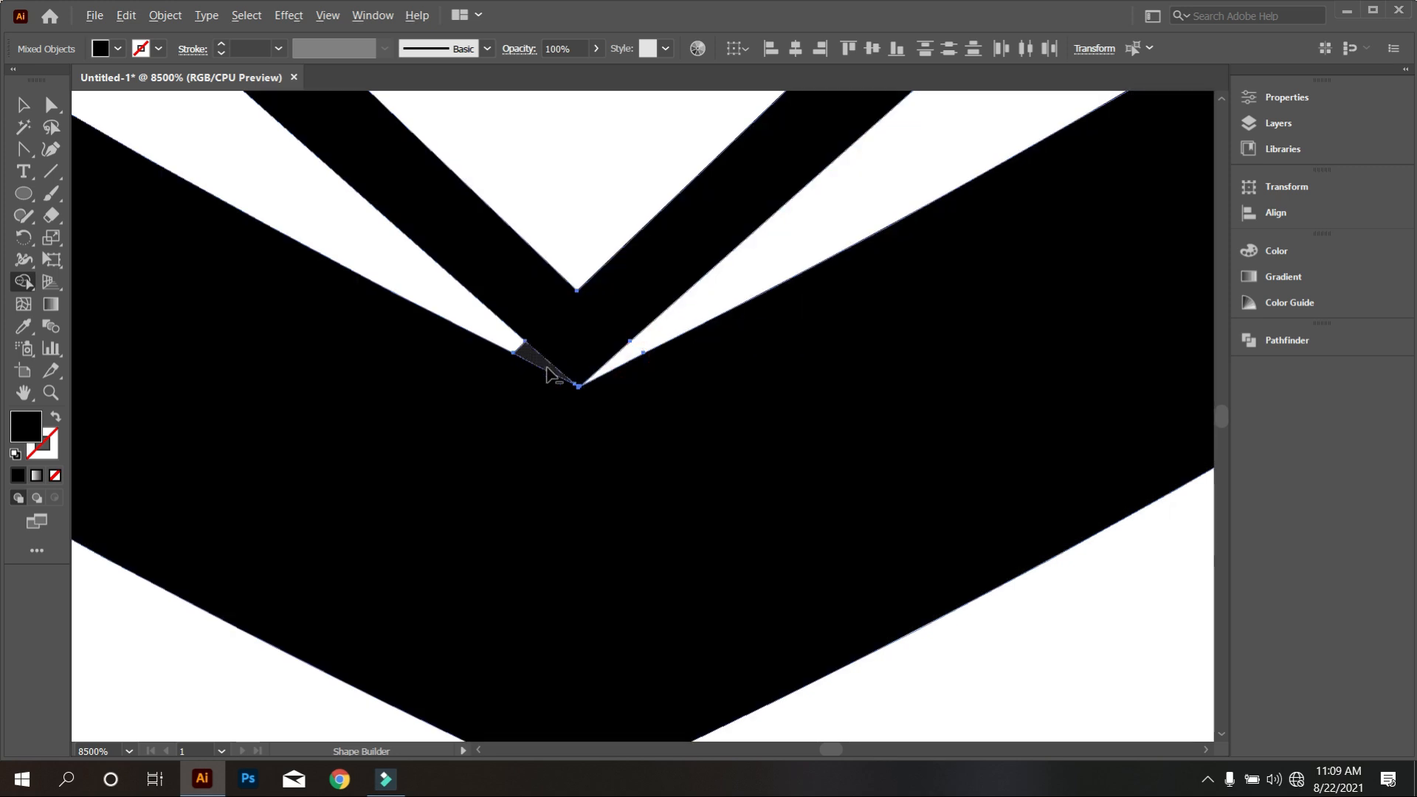
pyautogui.keyDown('alt'); pyautogui.click(545, 367); pyautogui.keyUp('alt')
pyautogui.scroll(-10, 689, 487)
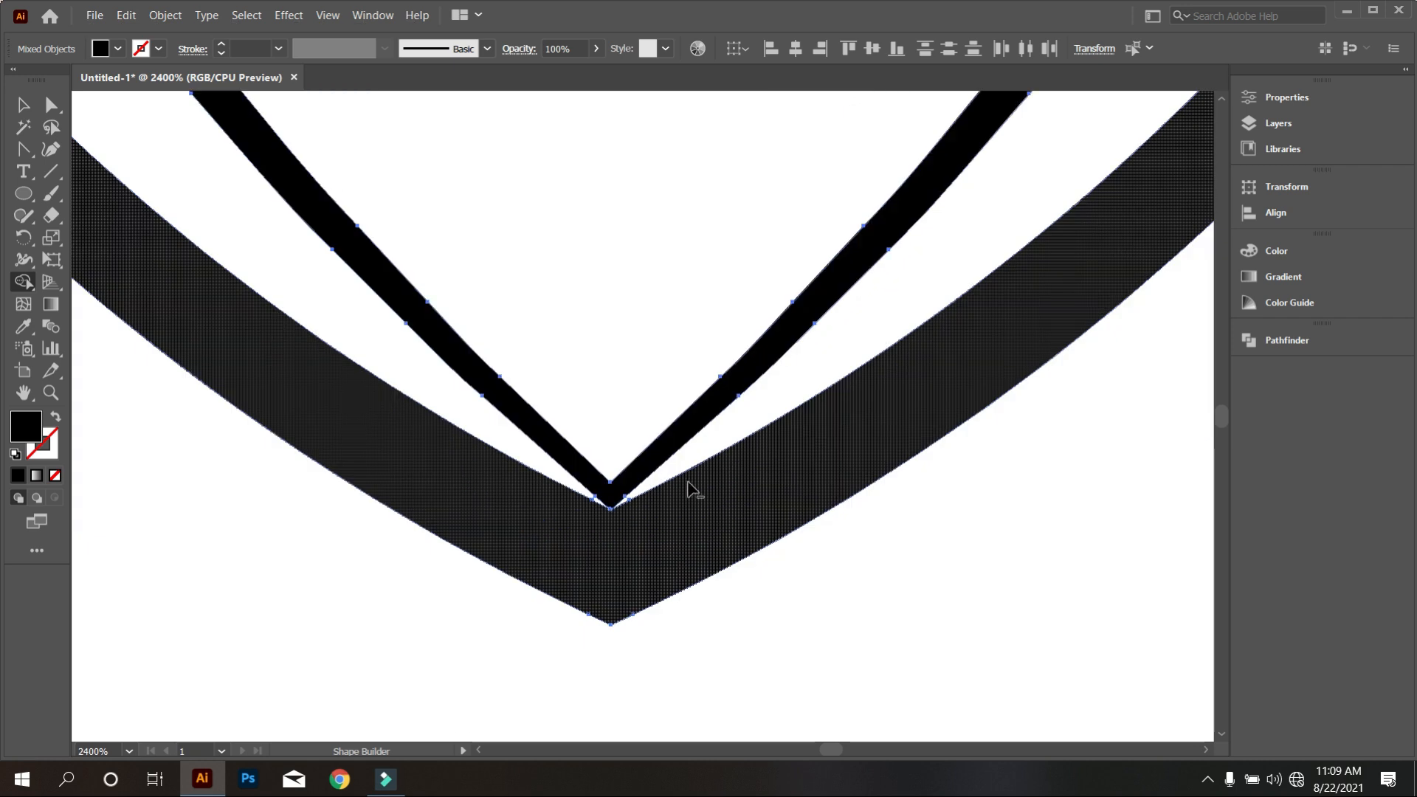
pyautogui.scroll(2, 693, 488)
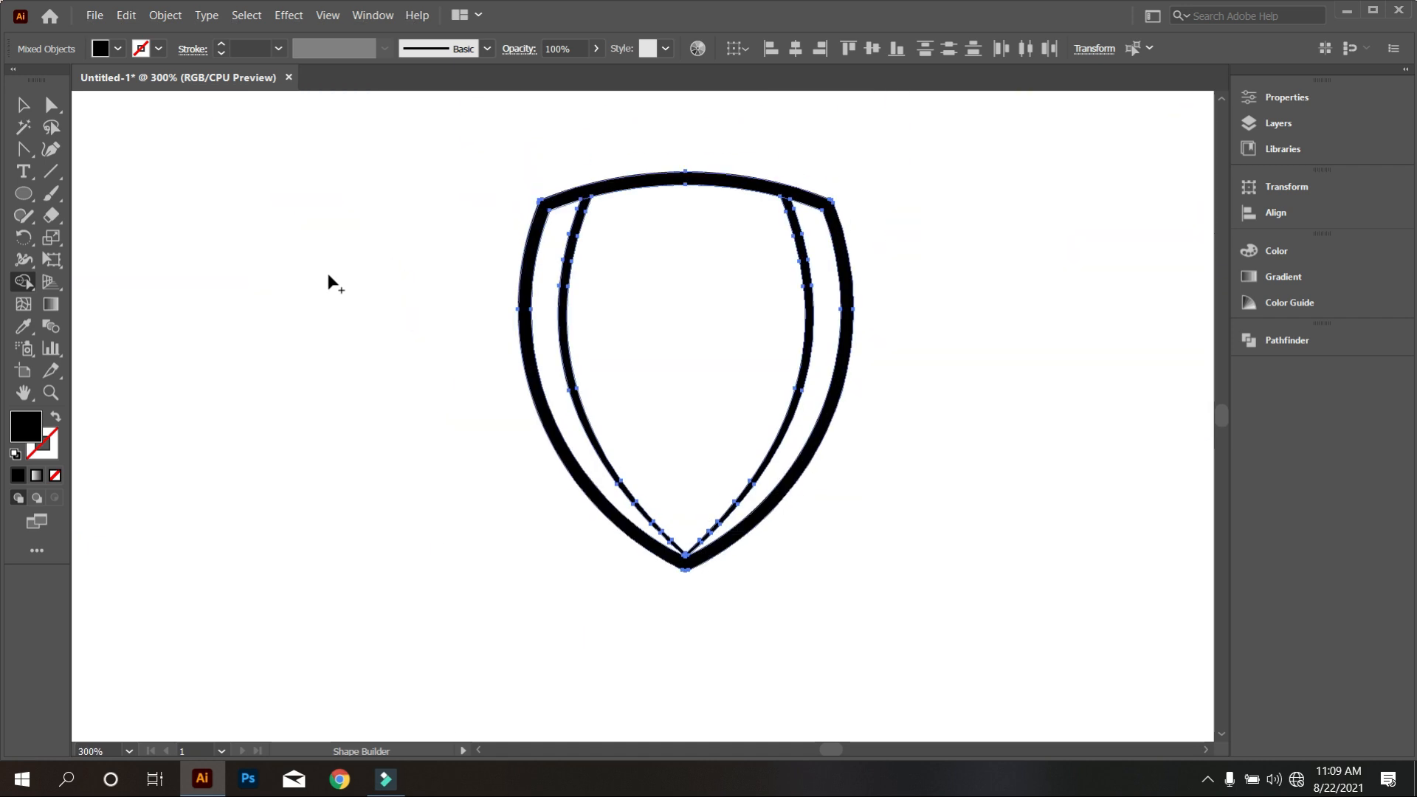
pyautogui.click(25, 105)
pyautogui.click(355, 296)
# Select the emblem and create filled shapes from the shield's central area and both side openings with Shape Builder.
pyautogui.scroll(-3, 705, 506)
pyautogui.scroll(2, 659, 461)
pyautogui.moveTo(608, 380); pyautogui.dragTo(790, 598)
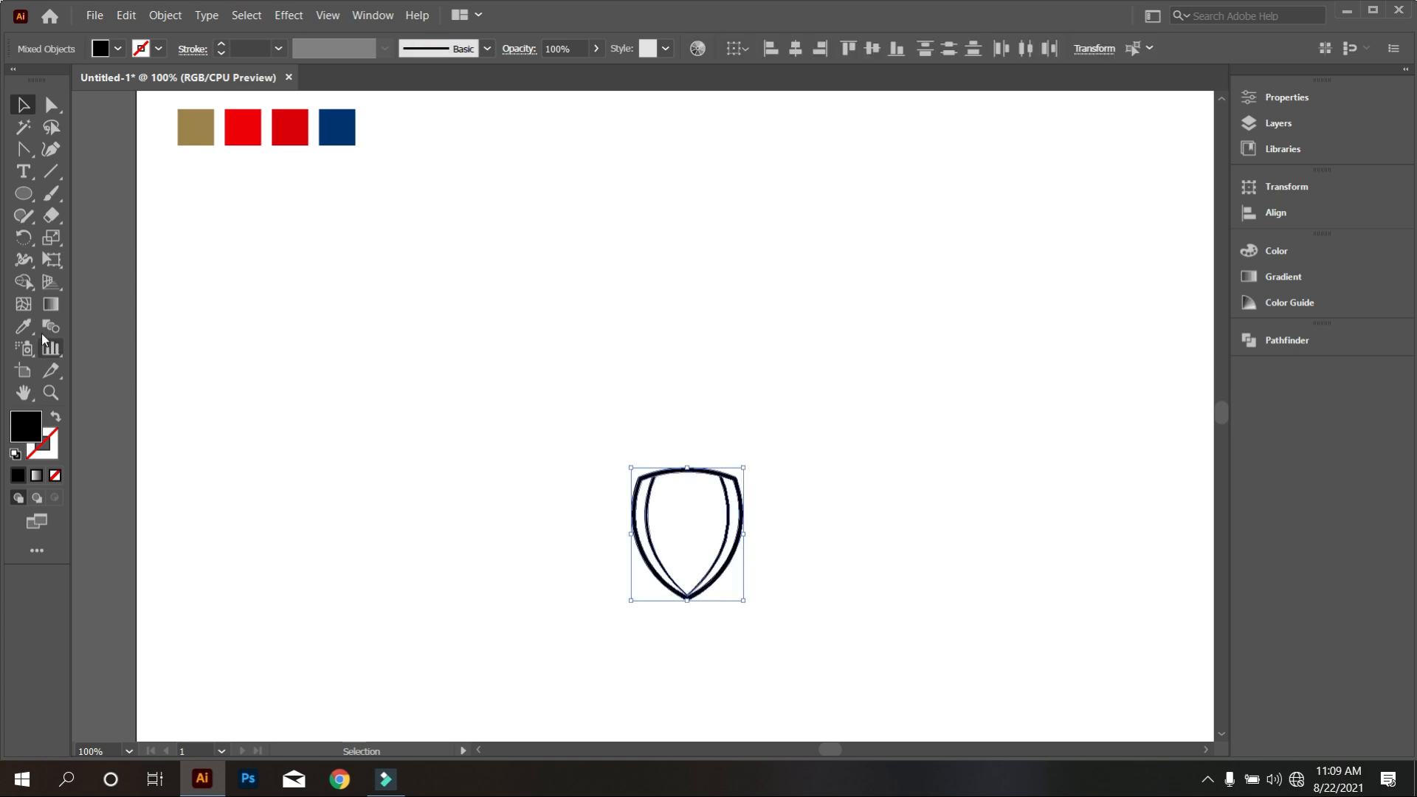
pyautogui.click(23, 282)
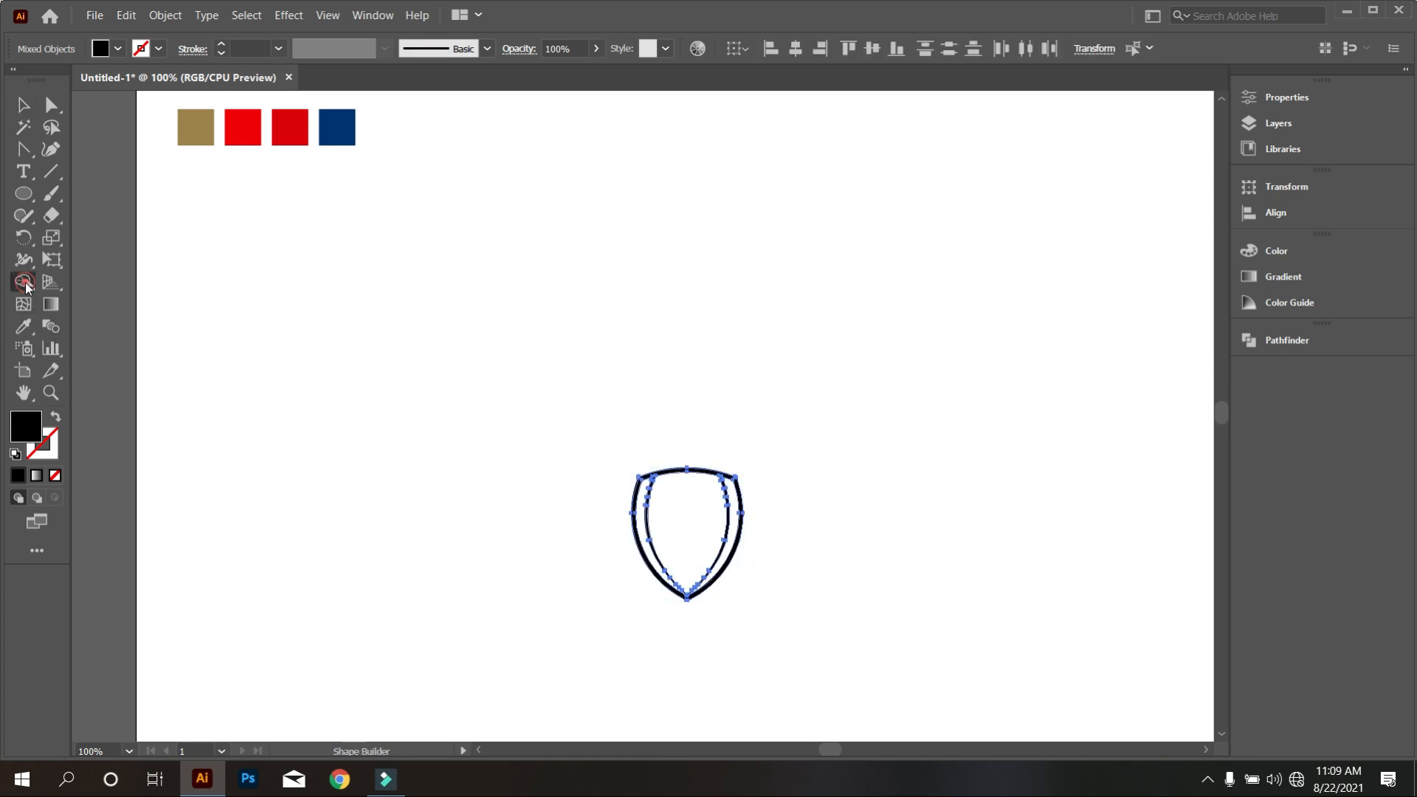
pyautogui.click(685, 516)
pyautogui.scroll(3, 661, 531)
pyautogui.click(600, 515)
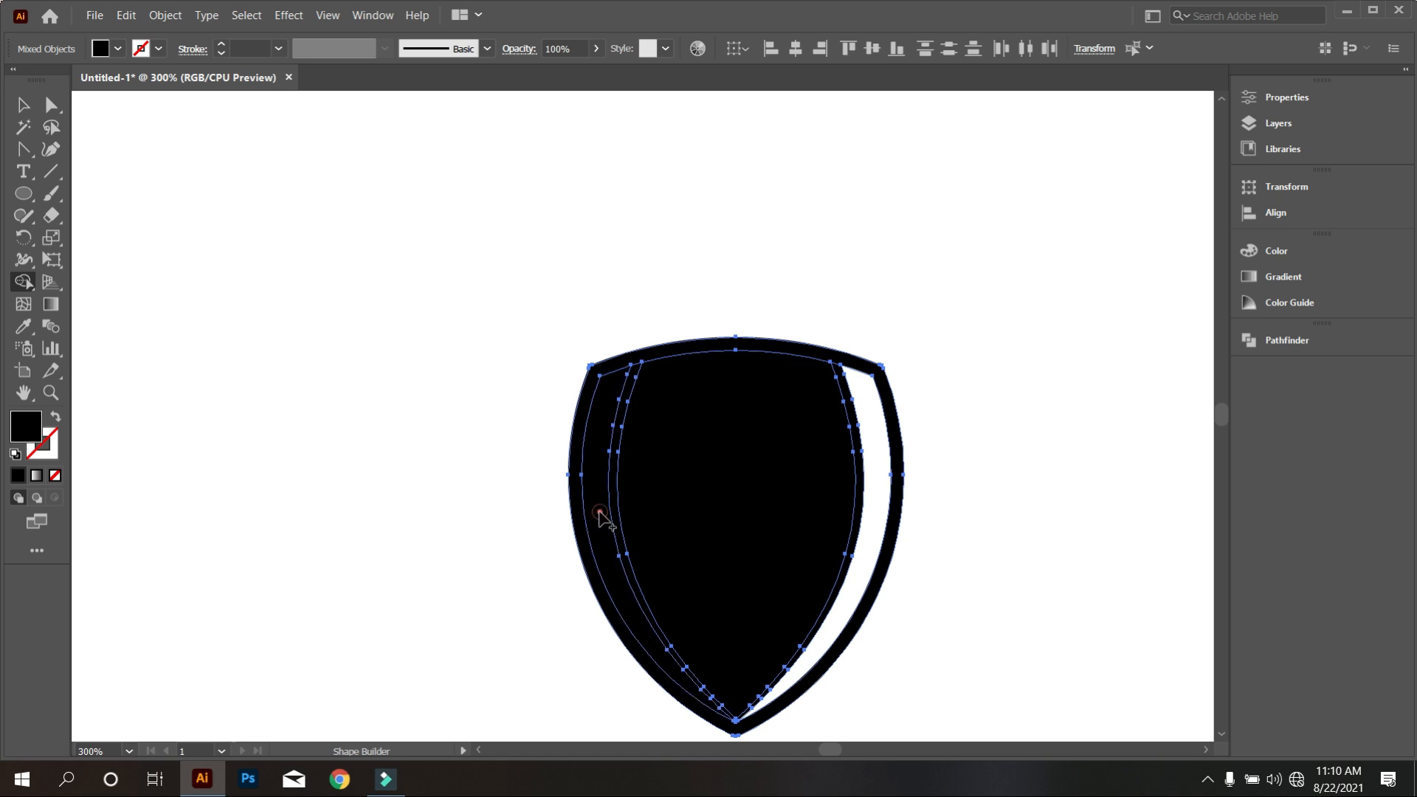
pyautogui.click(886, 522)
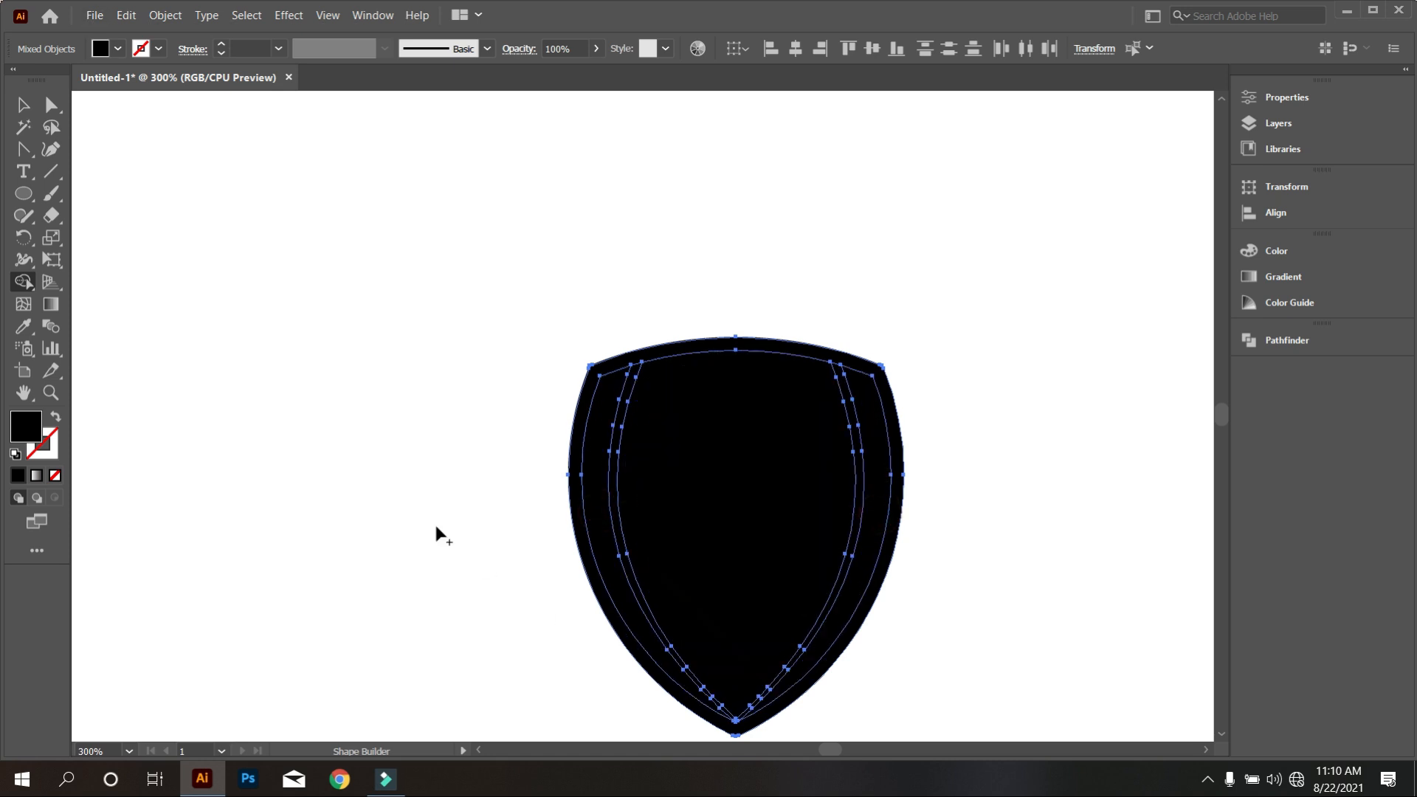
pyautogui.scroll(-1, 477, 522)
pyautogui.click(23, 104)
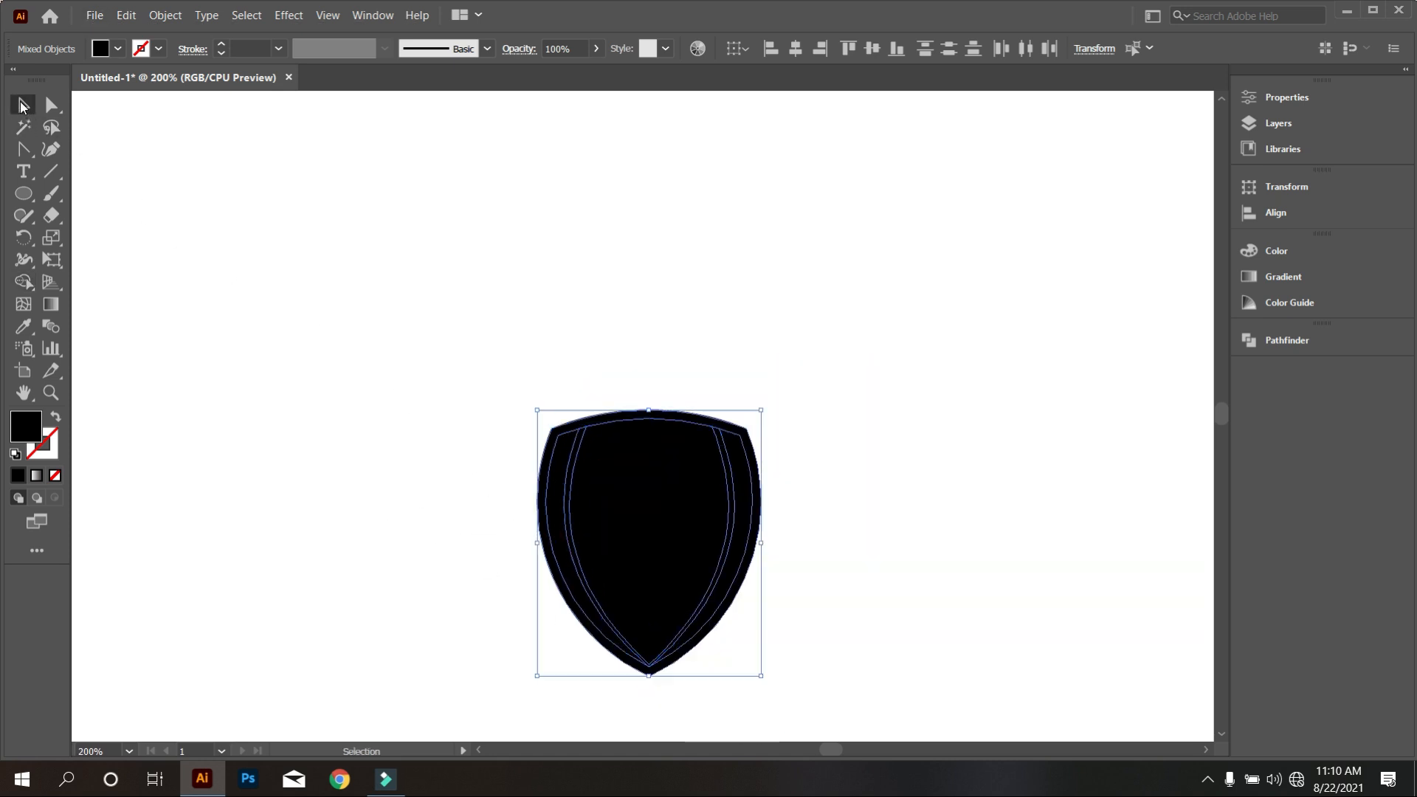
pyautogui.click(138, 147)
# Fill the shield's central shape with the brighter red sampled from the colour swatches.
pyautogui.click(591, 493)
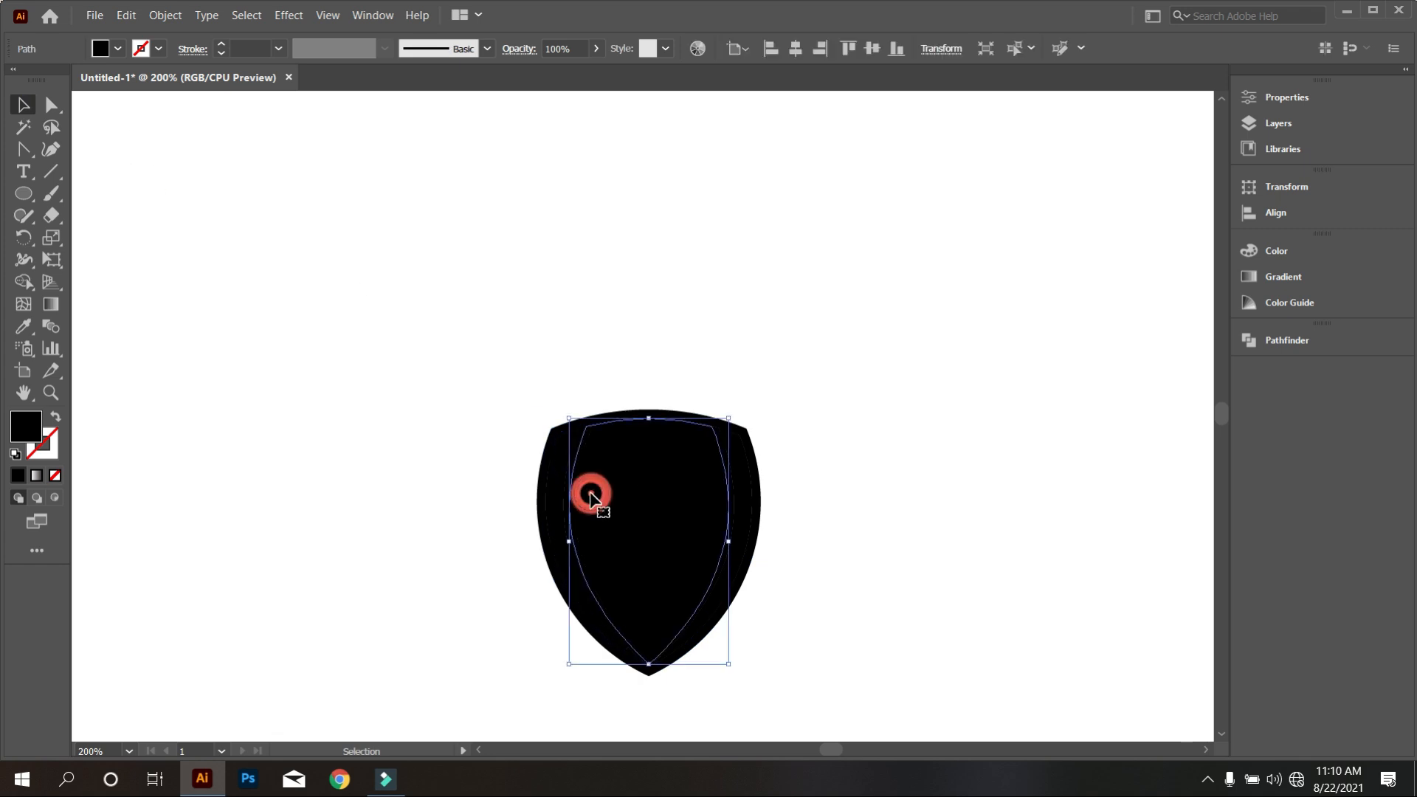
pyautogui.scroll(-2, 591, 493)
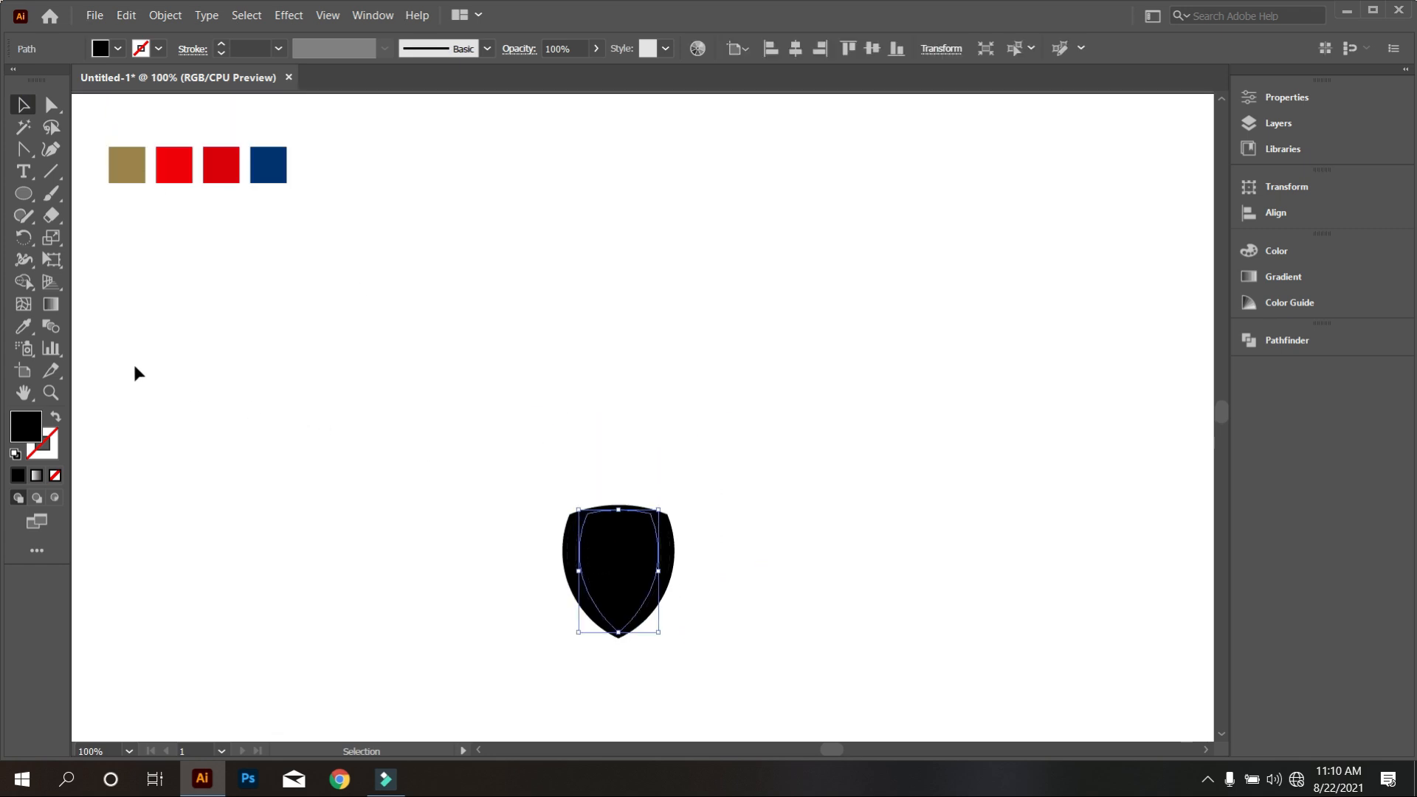
pyautogui.scroll(-1, 465, 456)
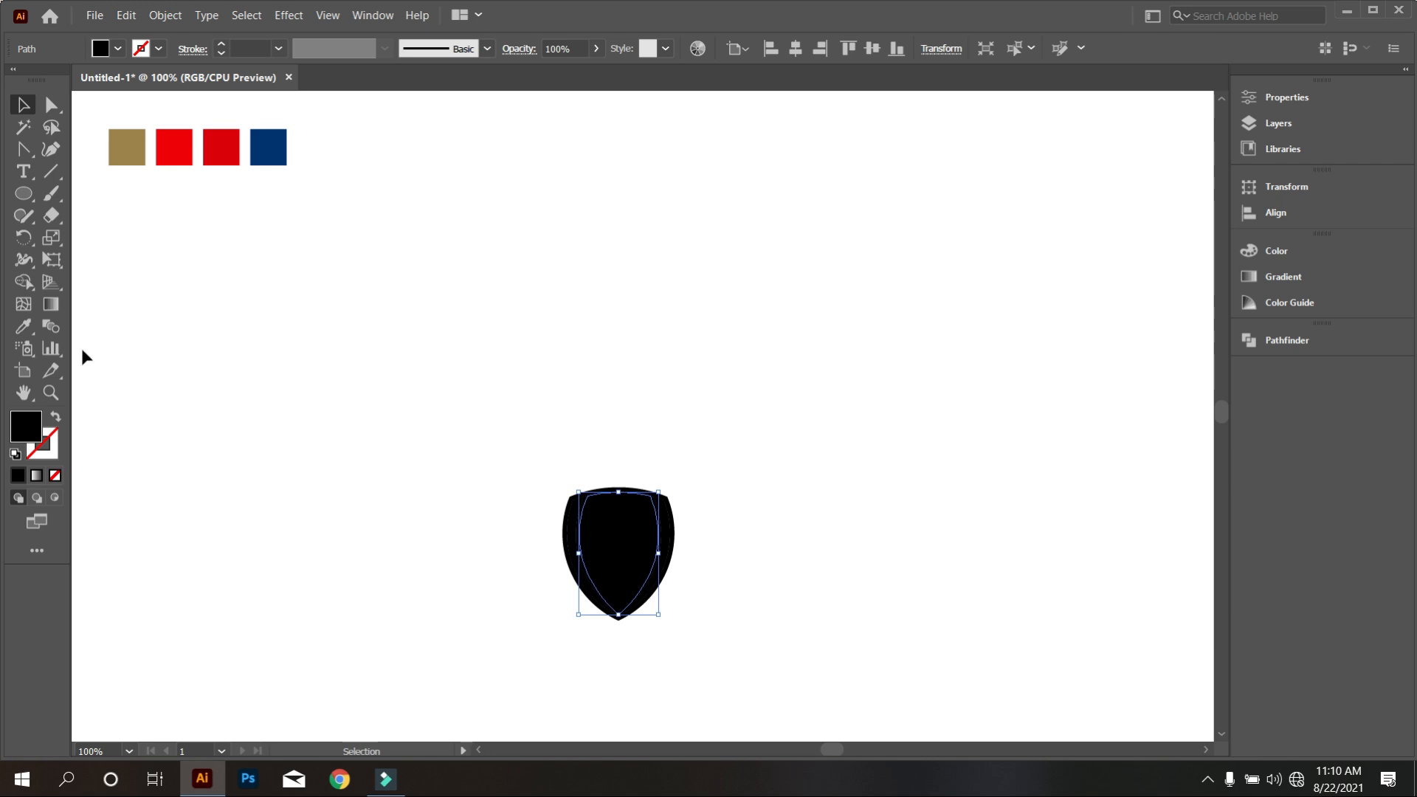
pyautogui.click(23, 326)
pyautogui.click(174, 142)
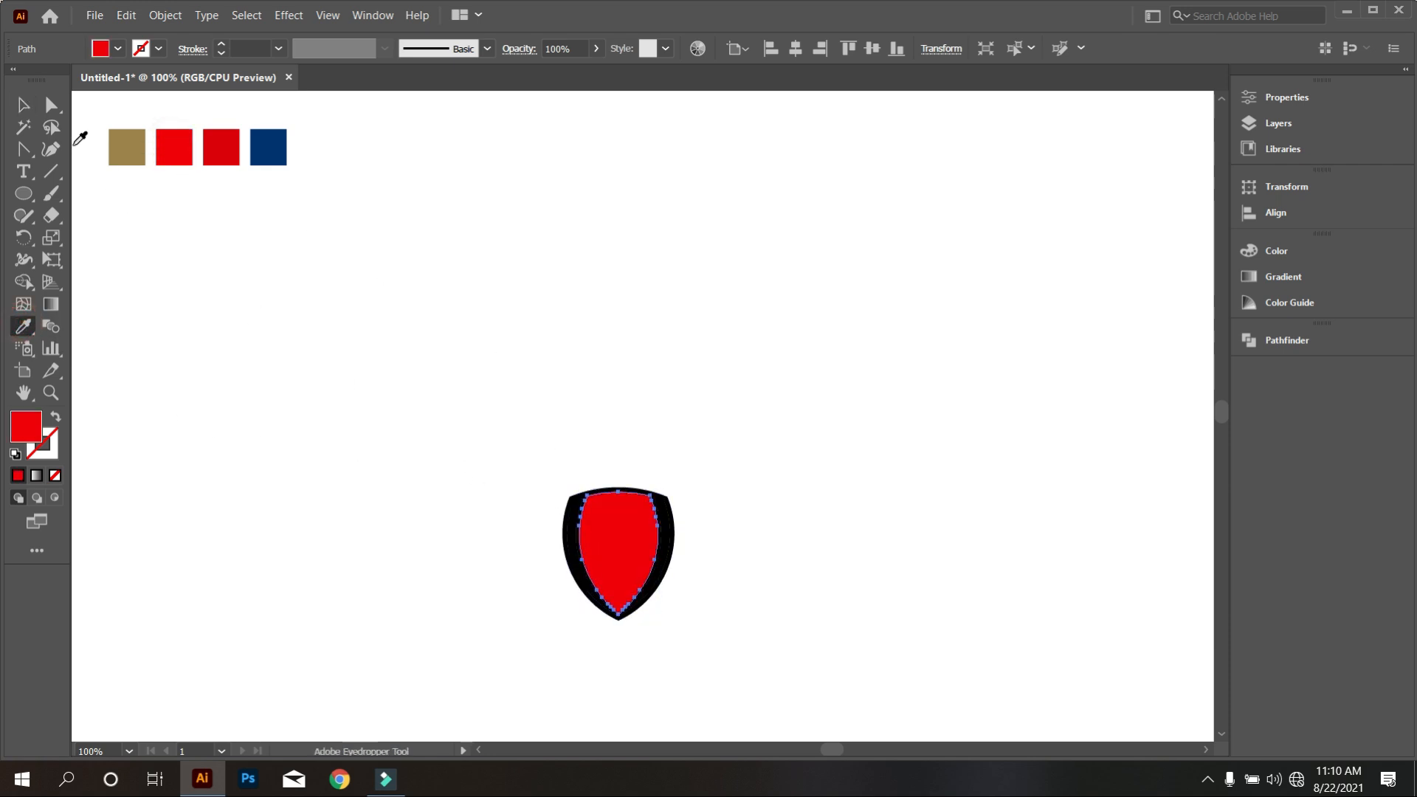
pyautogui.click(24, 106)
pyautogui.click(389, 389)
# Fill the right and left side bands of the shield with the dark blue from the colour swatches.
pyautogui.scroll(2, 691, 632)
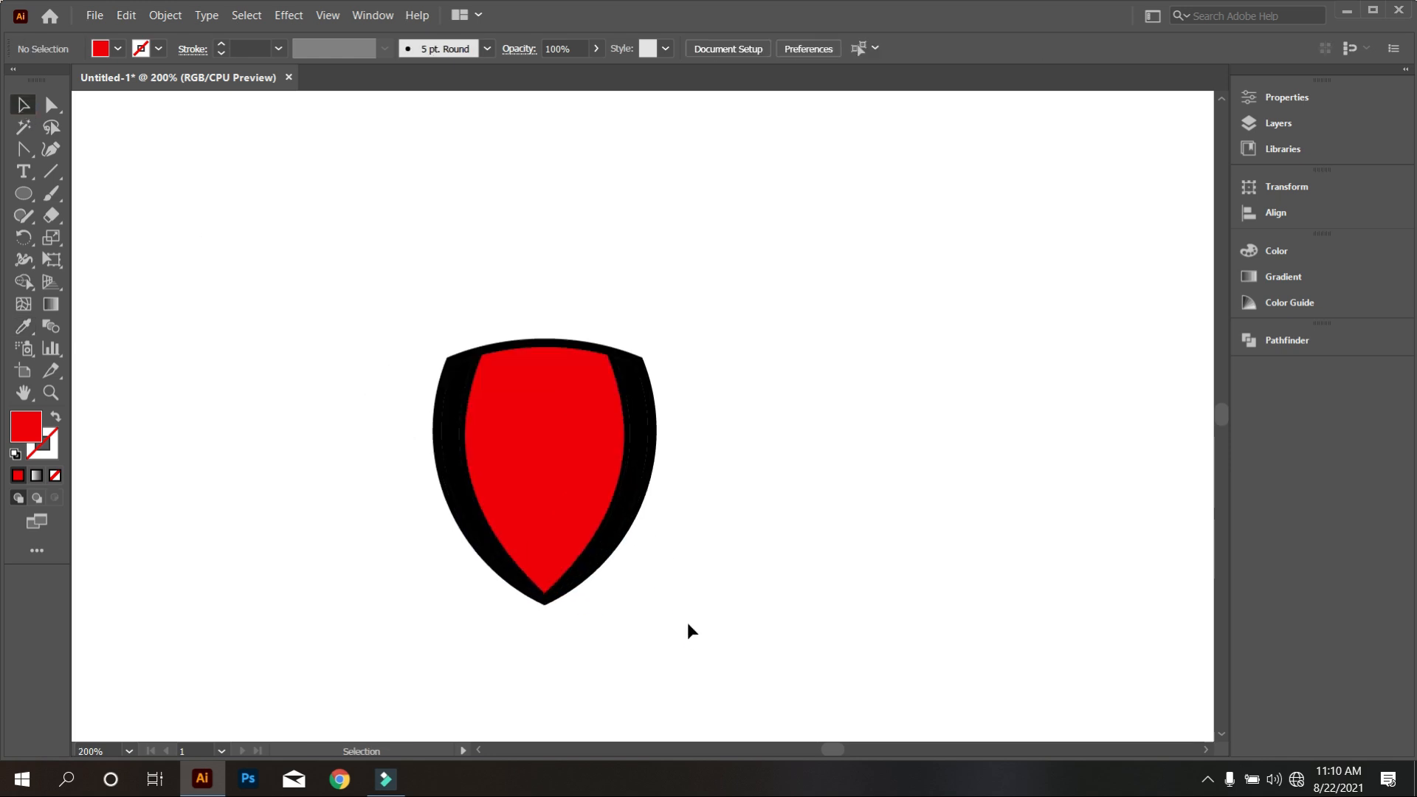
pyautogui.click(625, 517)
pyautogui.scroll(-2, 627, 511)
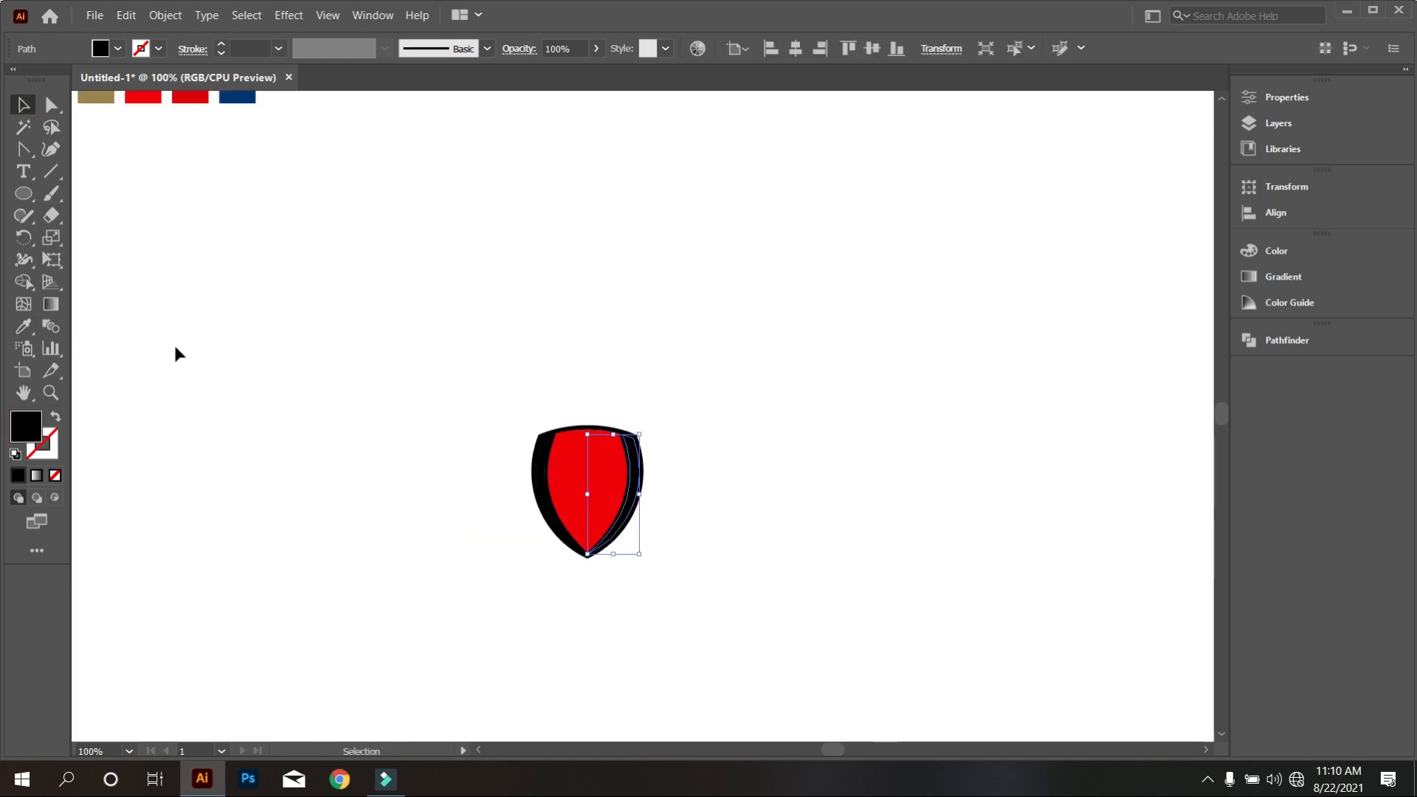
pyautogui.click(24, 326)
pyautogui.scroll(1, 193, 224)
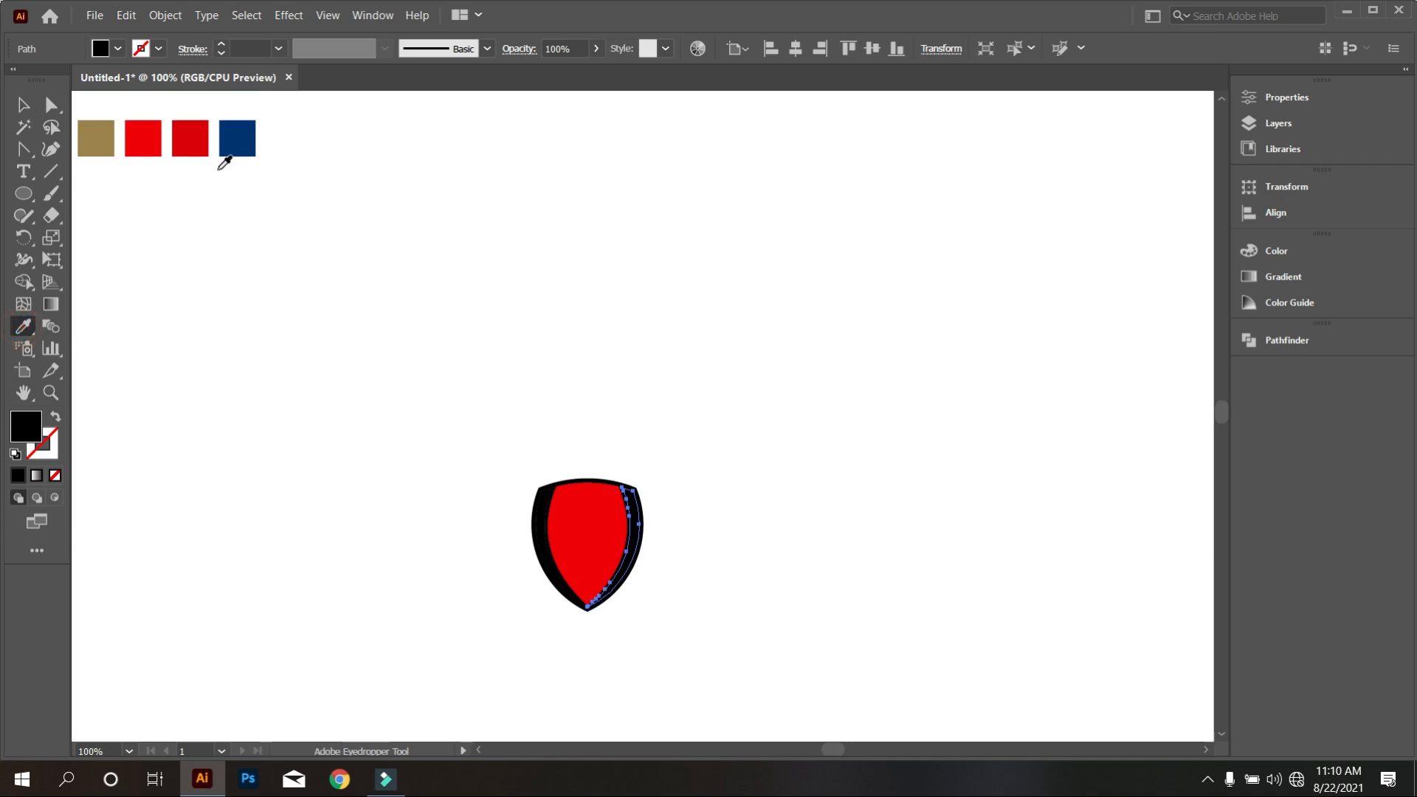
pyautogui.click(225, 150)
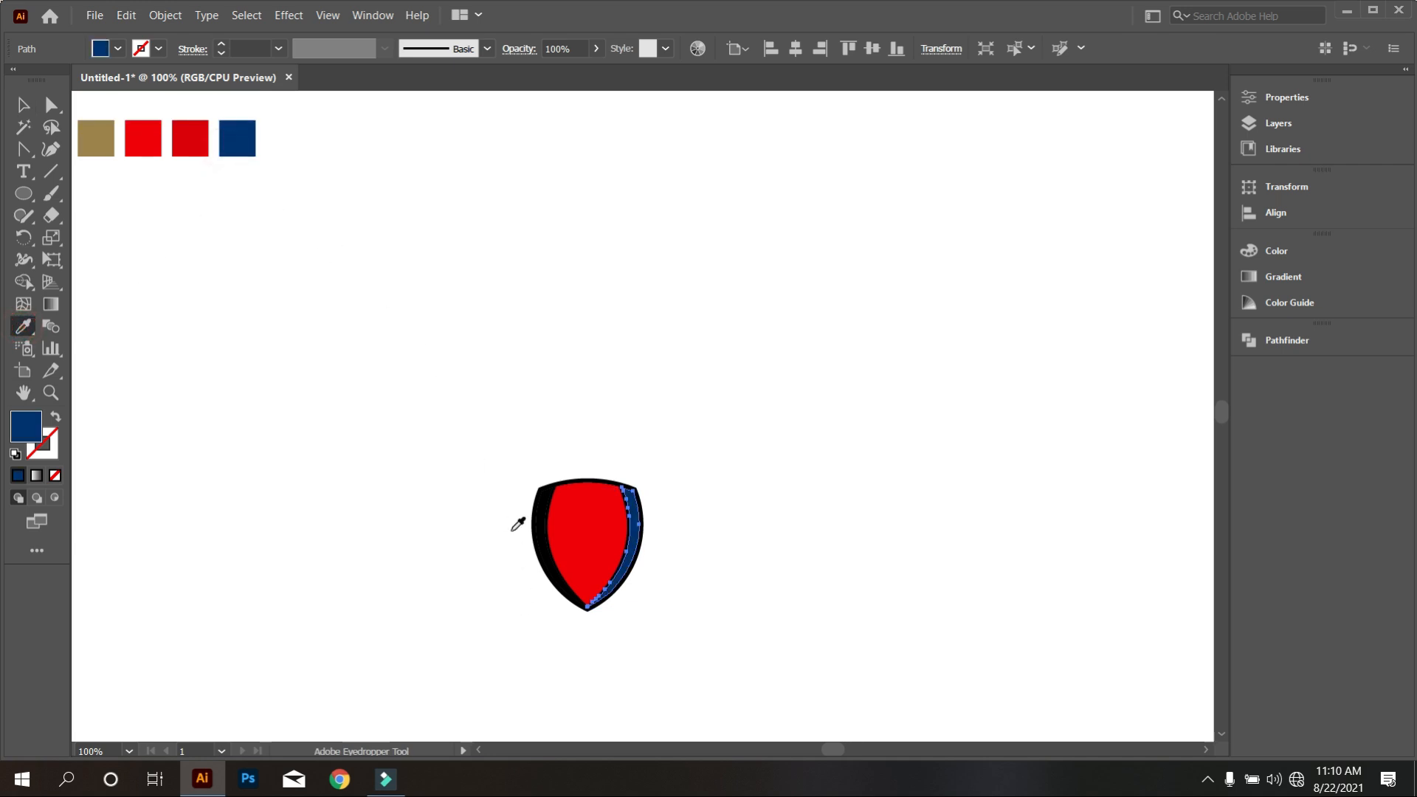
pyautogui.scroll(3, 587, 604)
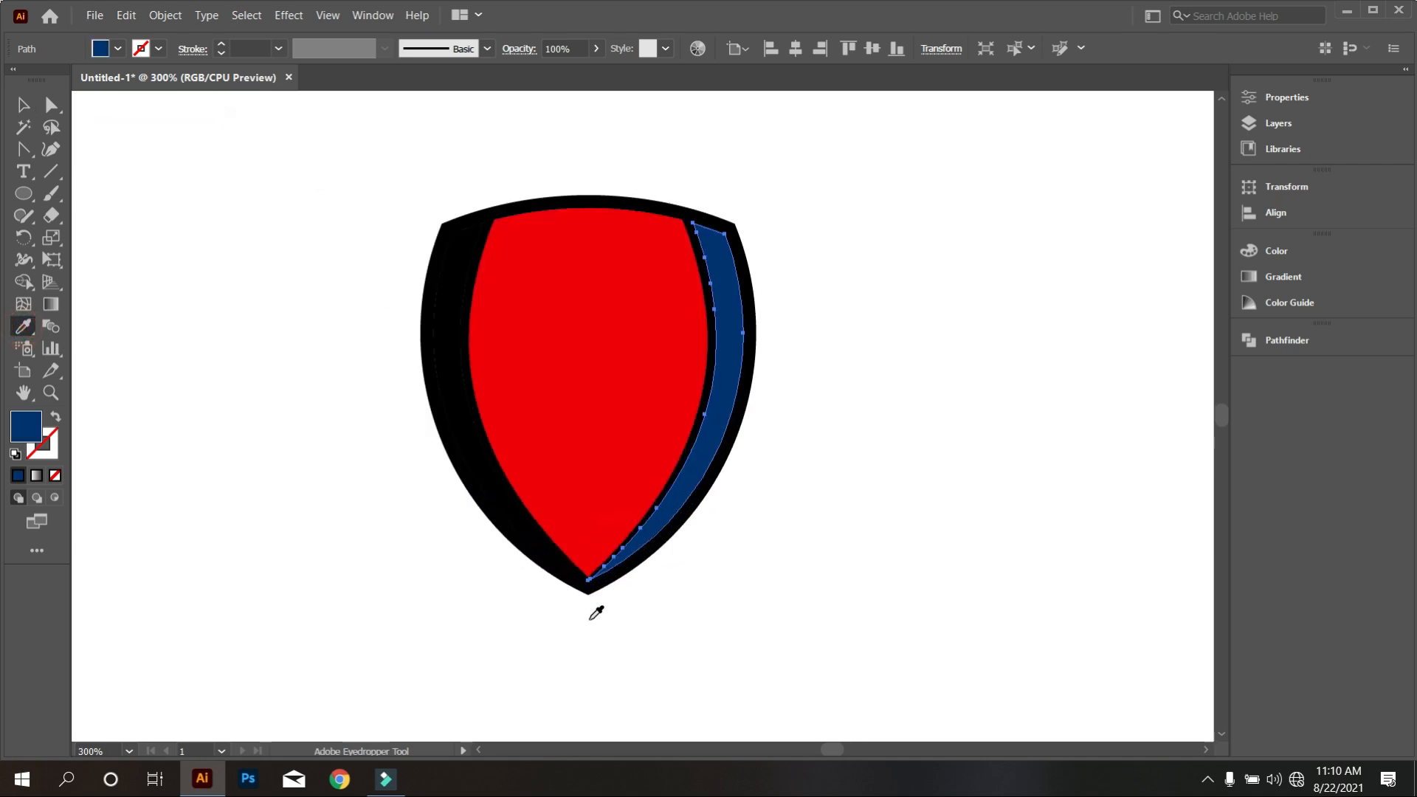
pyautogui.keyDown('ctrl'); pyautogui.click(450, 389); pyautogui.keyUp('ctrl')
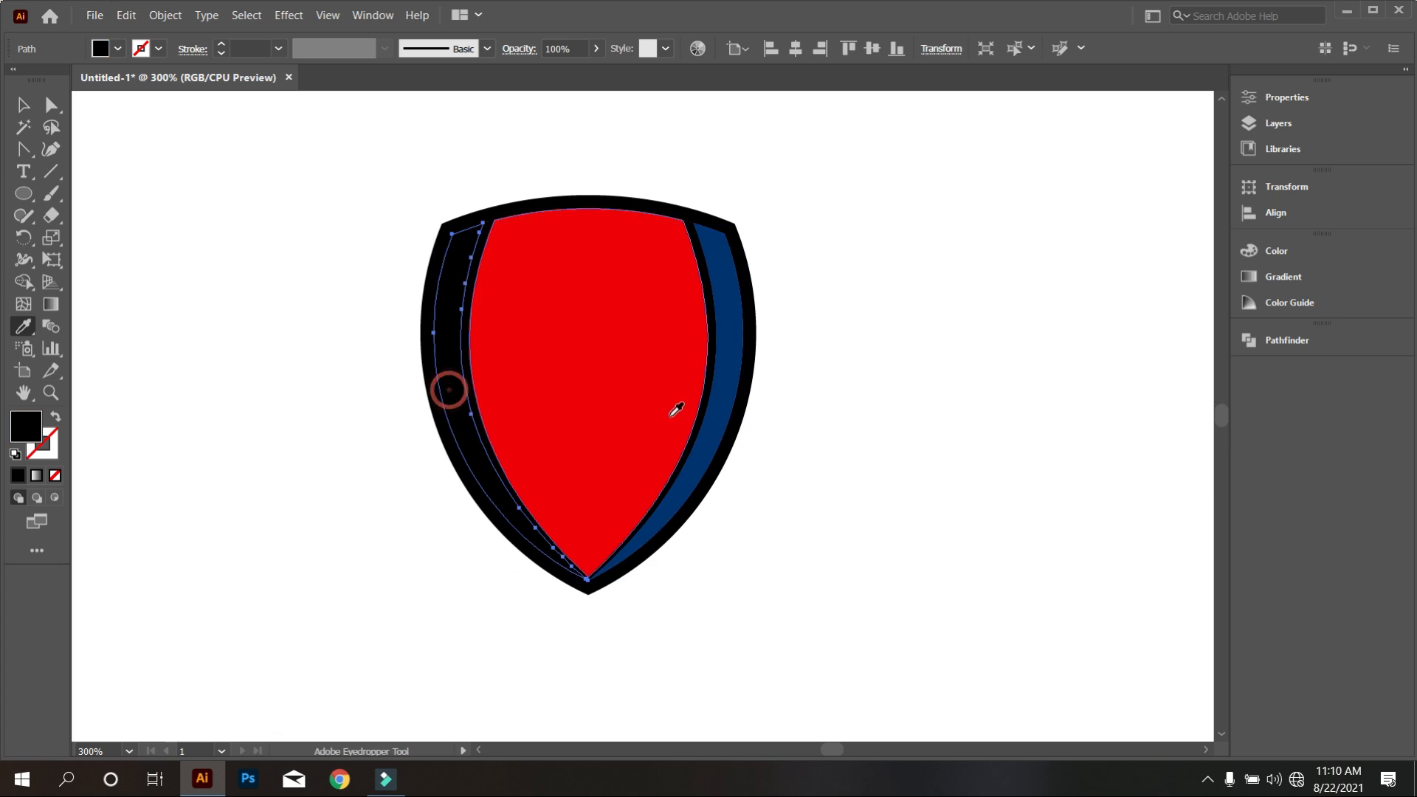
pyautogui.click(715, 419)
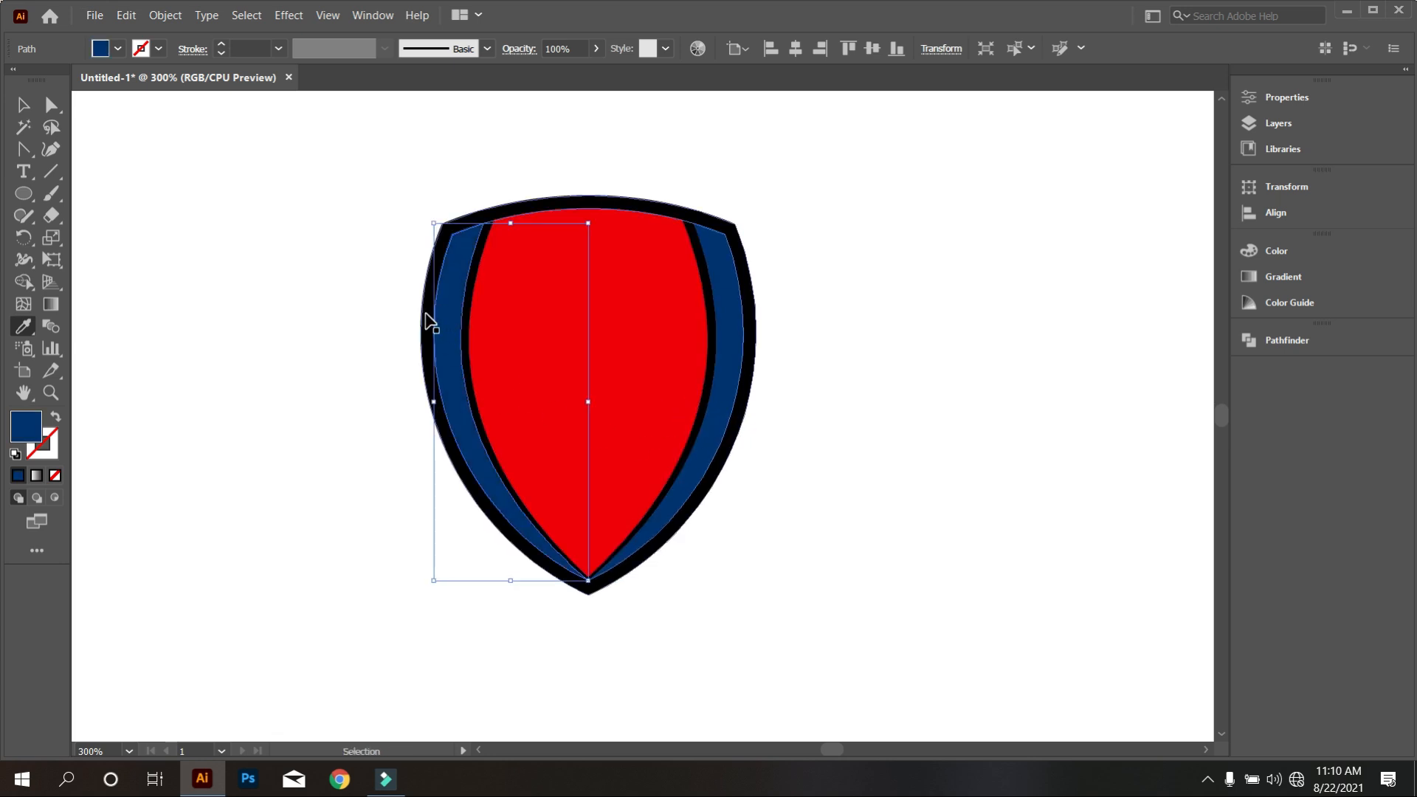
# Fill the shield's outer frame with the gold-brown sampled from the colour swatches and deselect it.
pyautogui.keyDown('ctrl'); pyautogui.click(425, 315); pyautogui.keyUp('ctrl')
pyautogui.scroll(-3, 617, 436)
pyautogui.scroll(1, 496, 369)
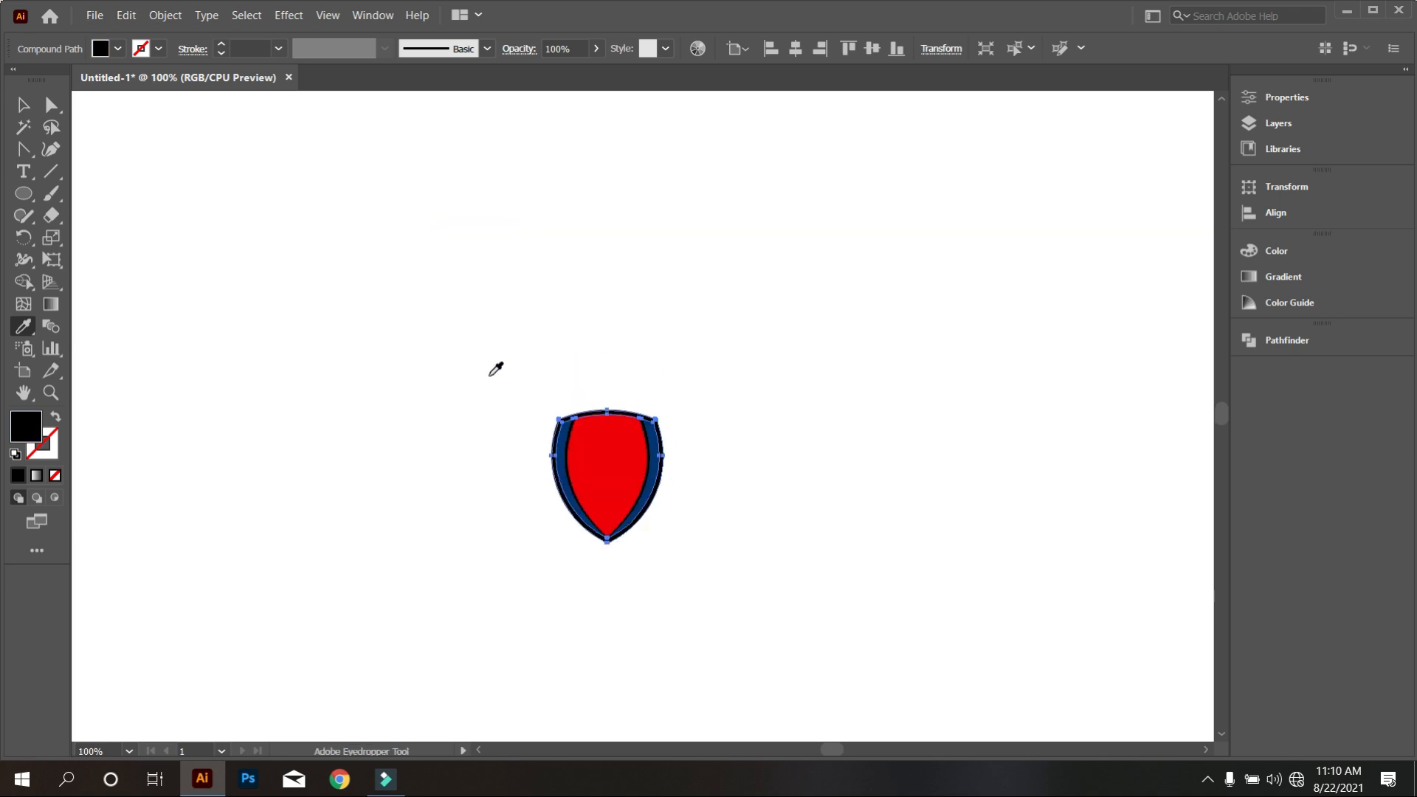
pyautogui.scroll(-3, 496, 369)
pyautogui.click(373, 275)
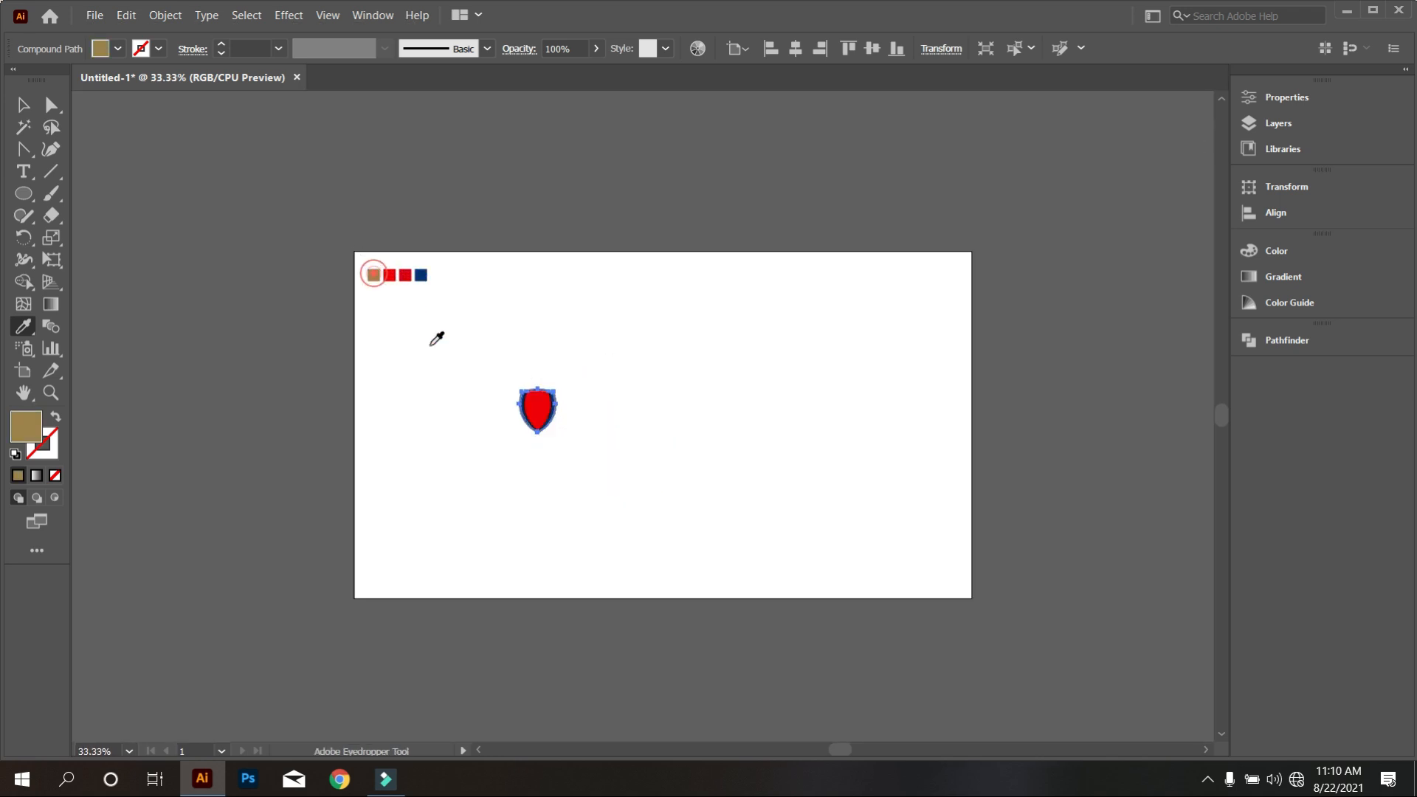
pyautogui.scroll(5, 610, 480)
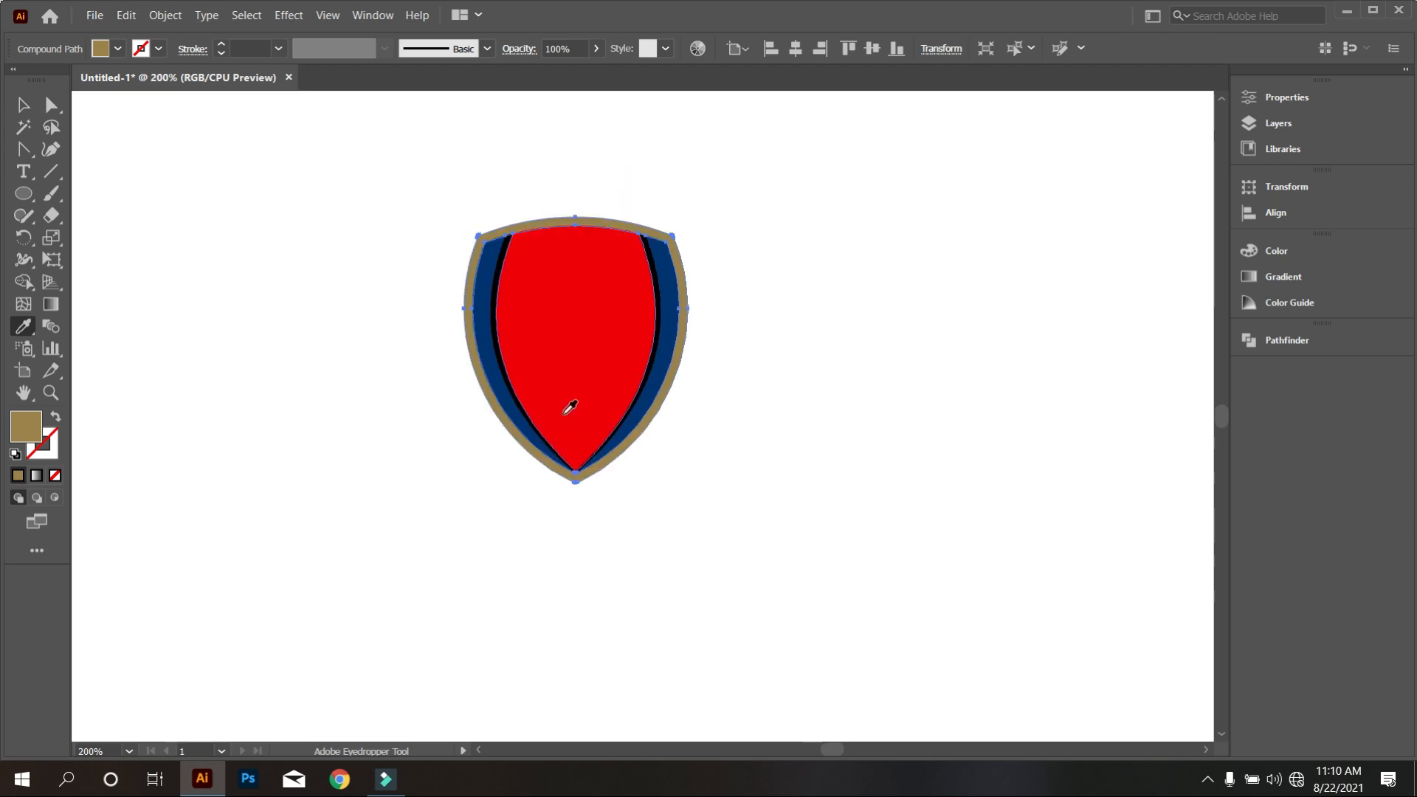
pyautogui.scroll(2, 571, 407)
pyautogui.click(22, 105)
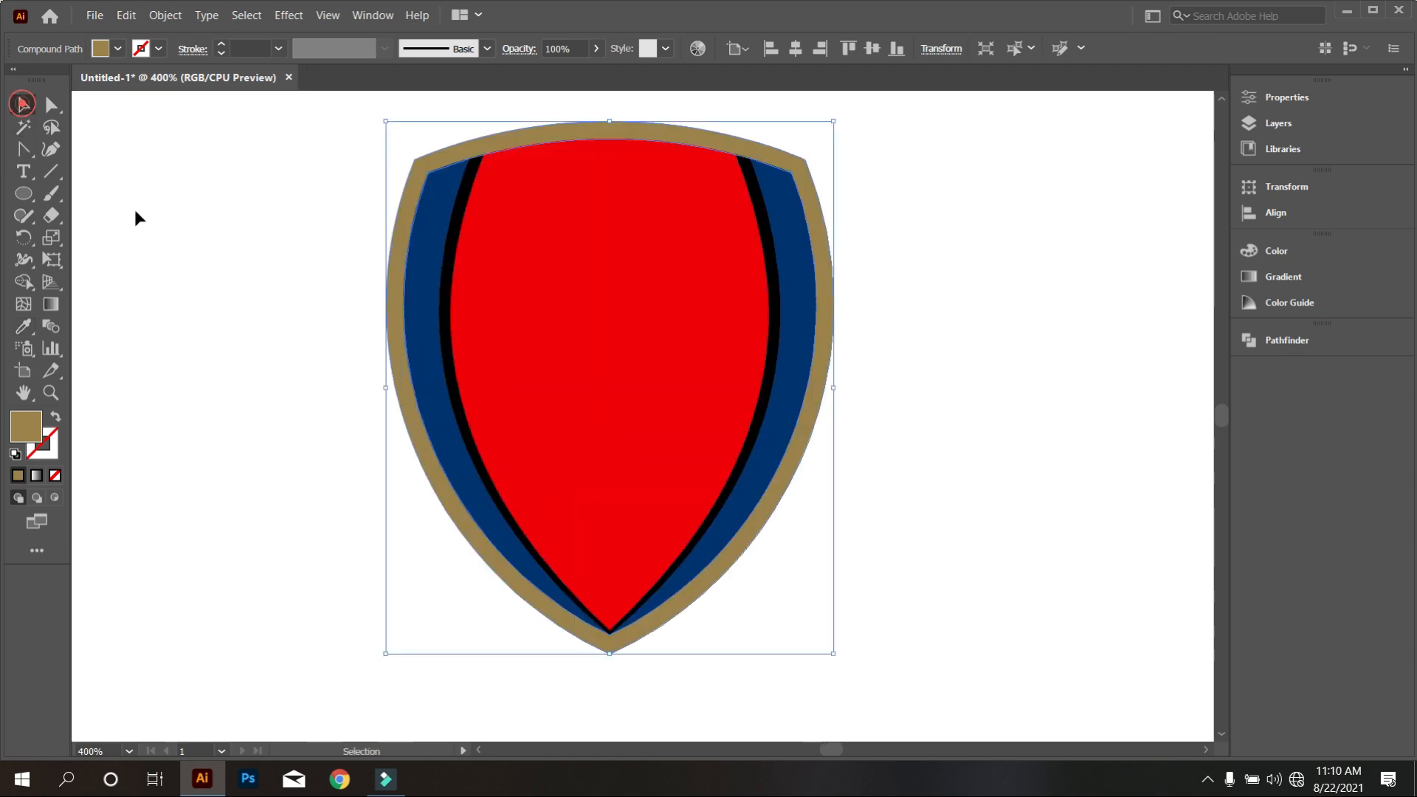
pyautogui.click(136, 217)
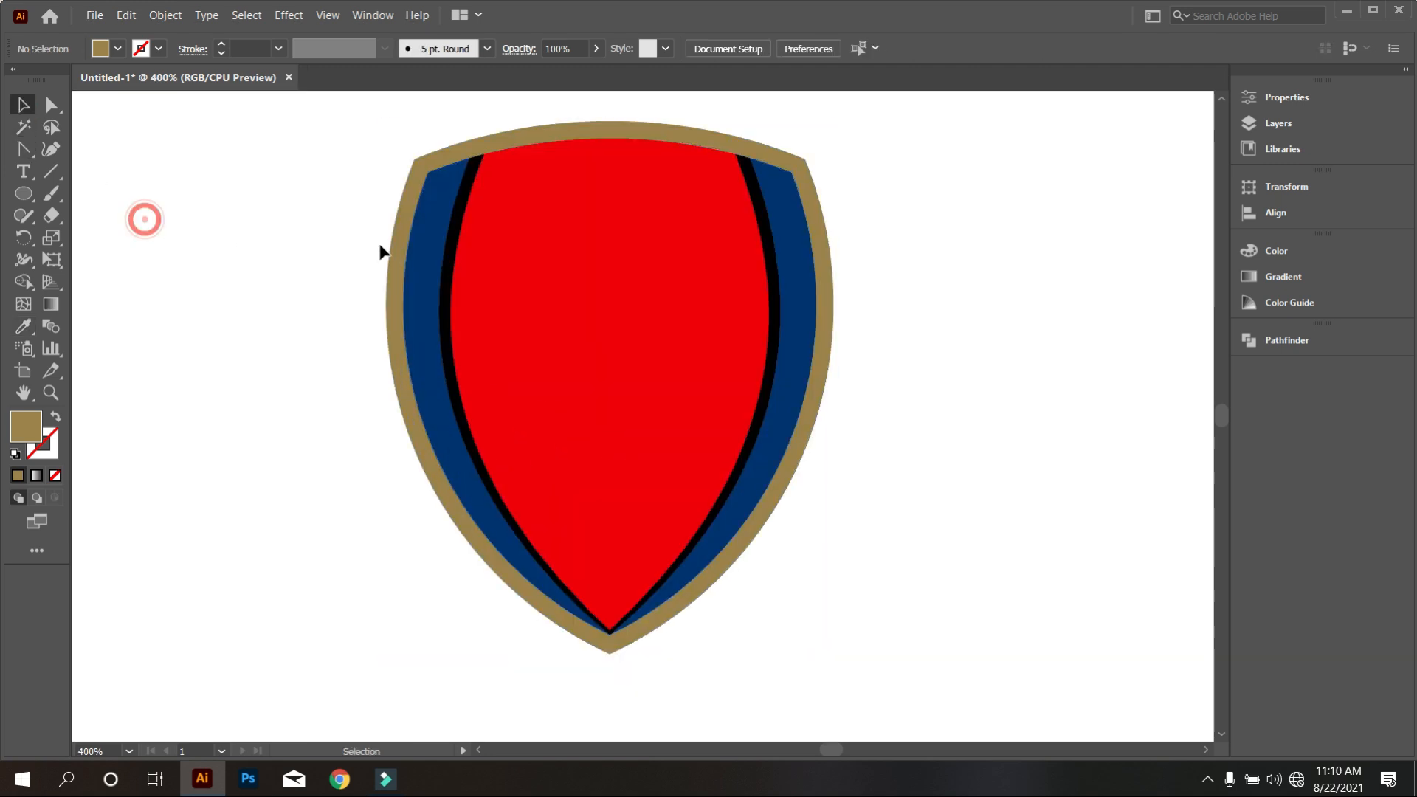
# Fill the joined inner curves between the red centre and the blue bands with white sampled from the artboard.
pyautogui.click(449, 309)
pyautogui.click(24, 326)
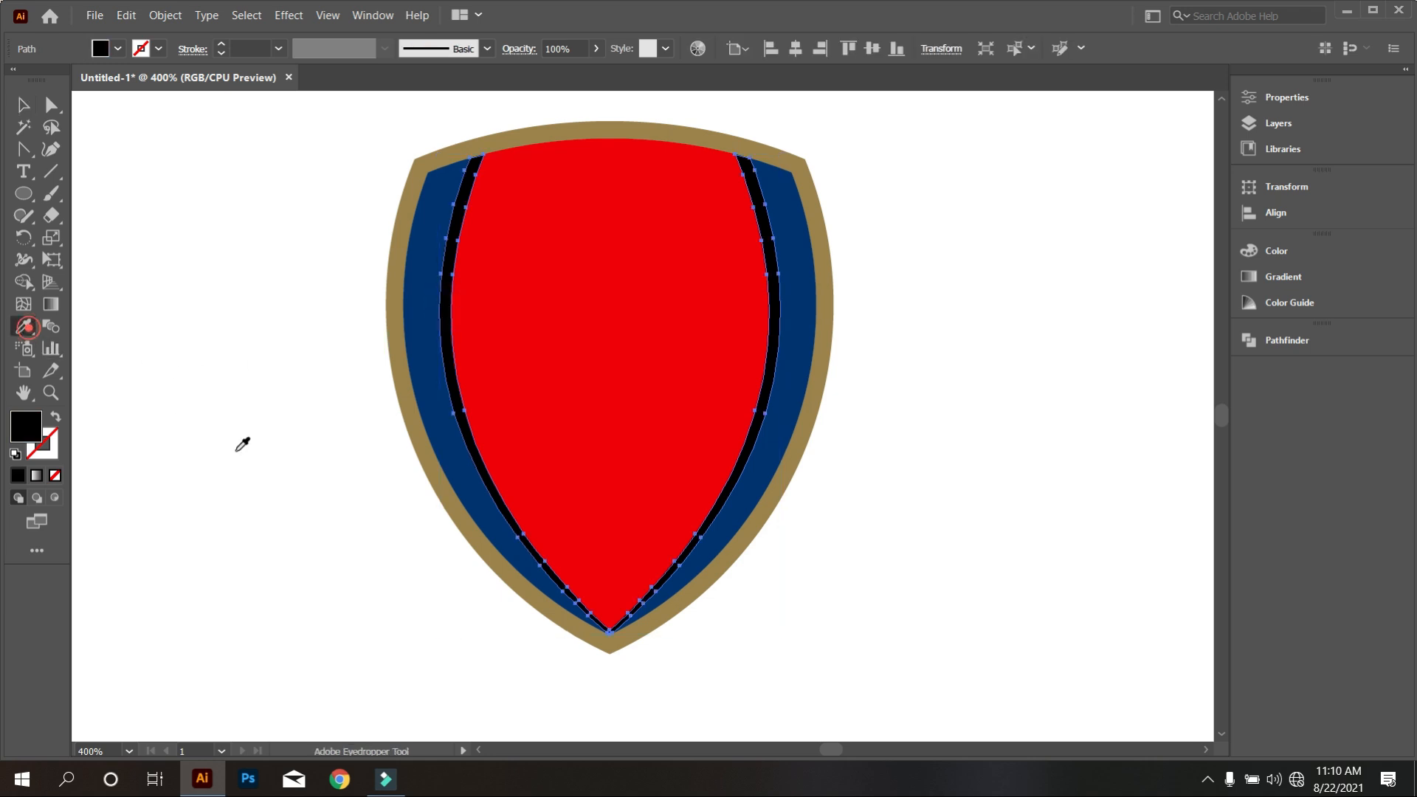
pyautogui.click(237, 448)
pyautogui.click(23, 107)
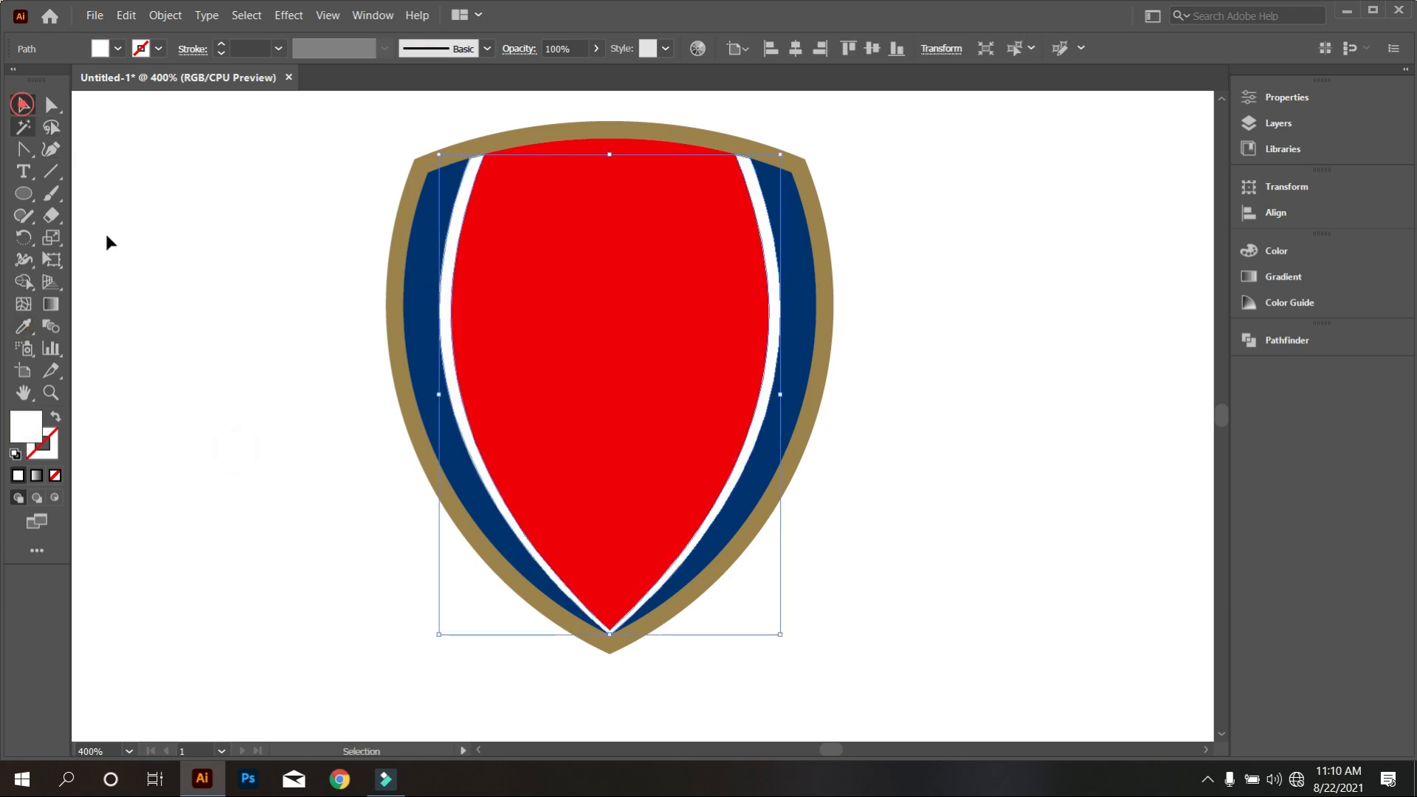
pyautogui.click(111, 237)
pyautogui.scroll(-1, 517, 495)
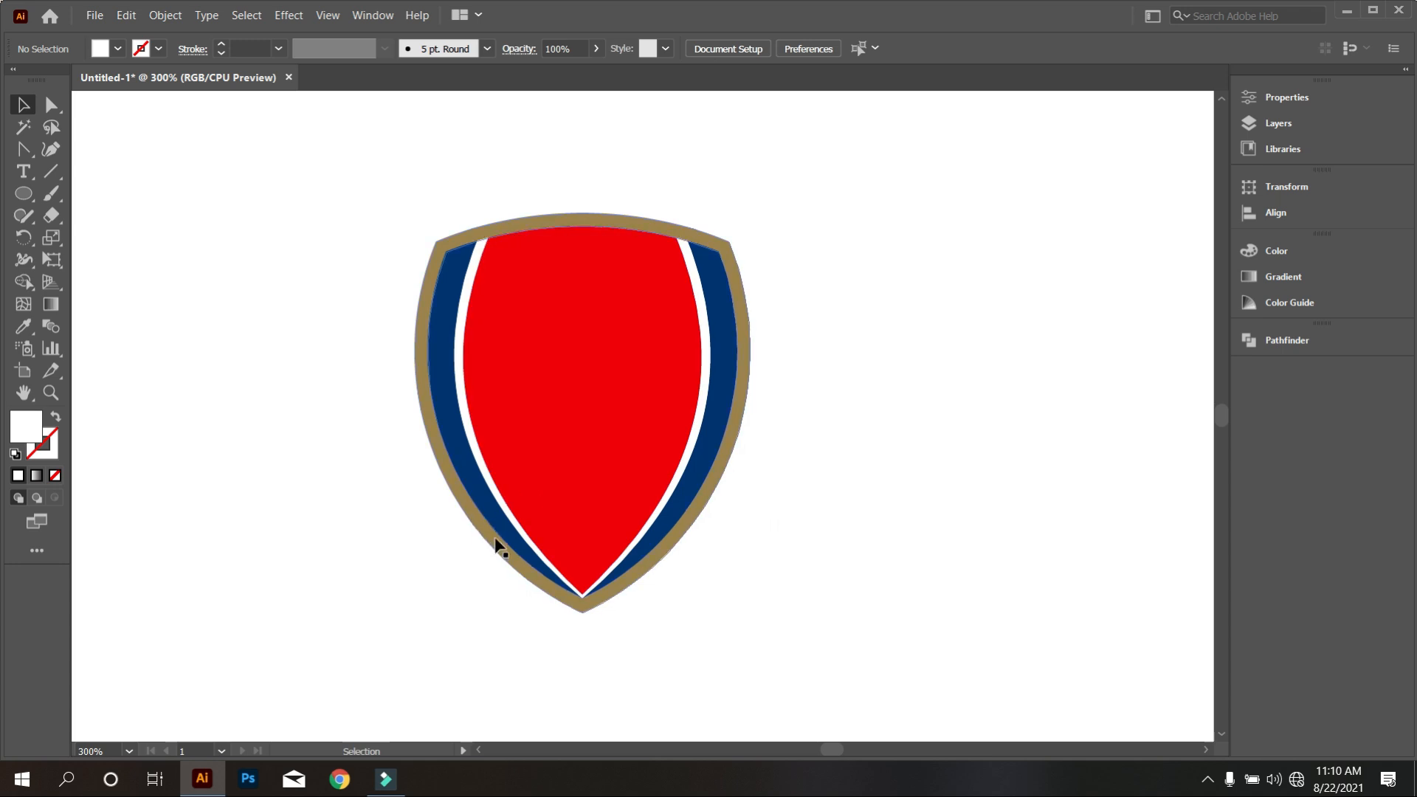
pyautogui.scroll(1, 635, 572)
pyautogui.scroll(-1, 630, 564)
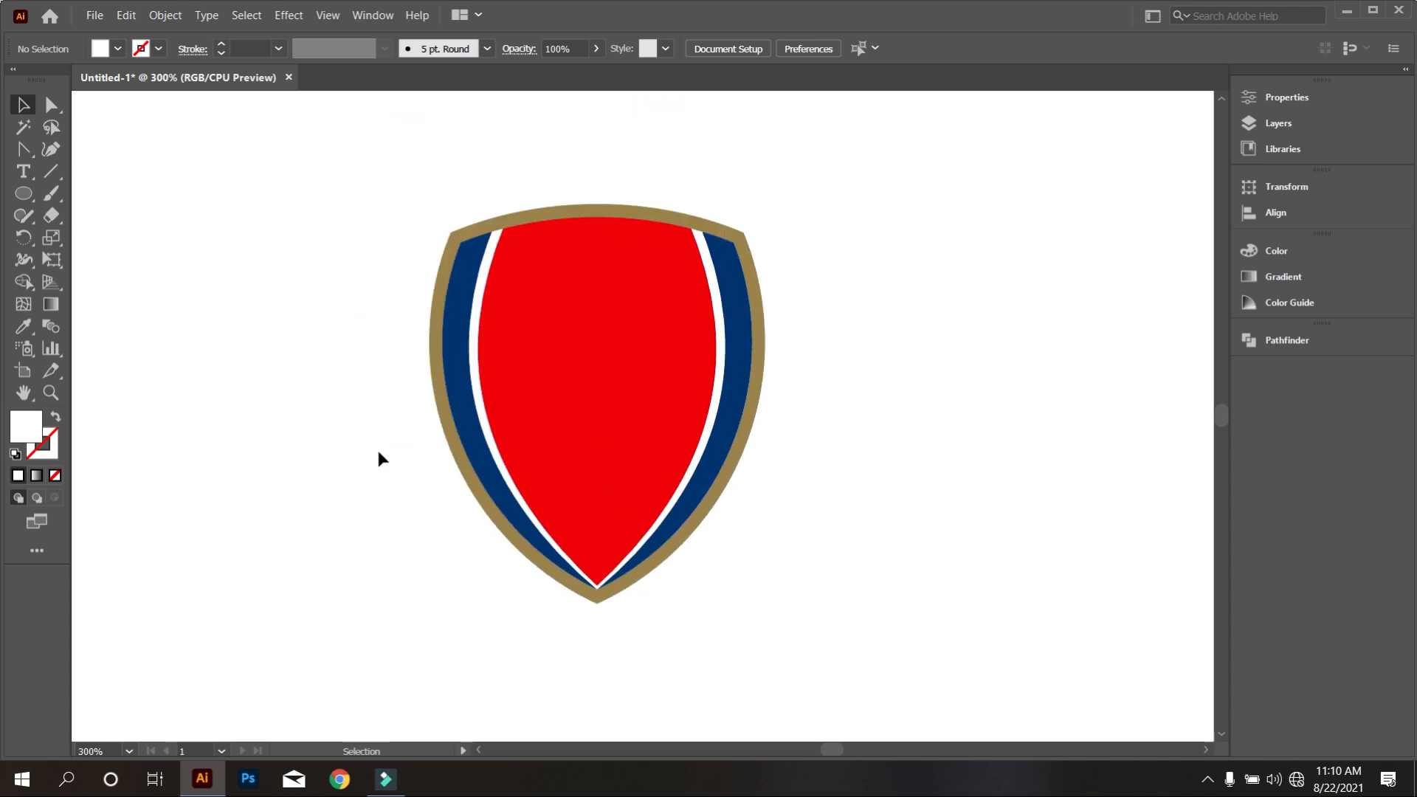
# Draw a straight vertical line through the shield's centre, extending beyond its upper edge and its lower tip.
pyautogui.scroll(-2, 537, 424)
pyautogui.scroll(1, 544, 480)
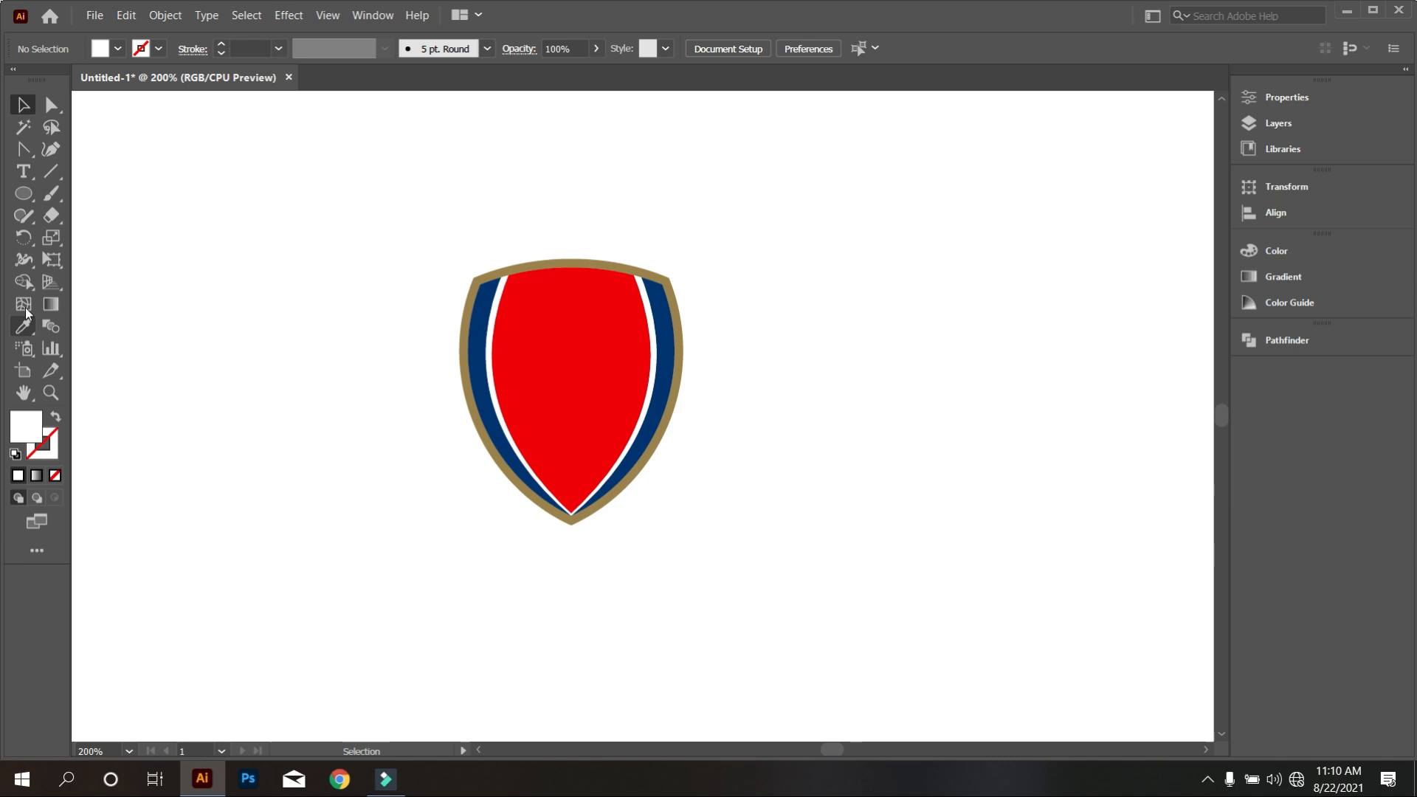
pyautogui.click(52, 172)
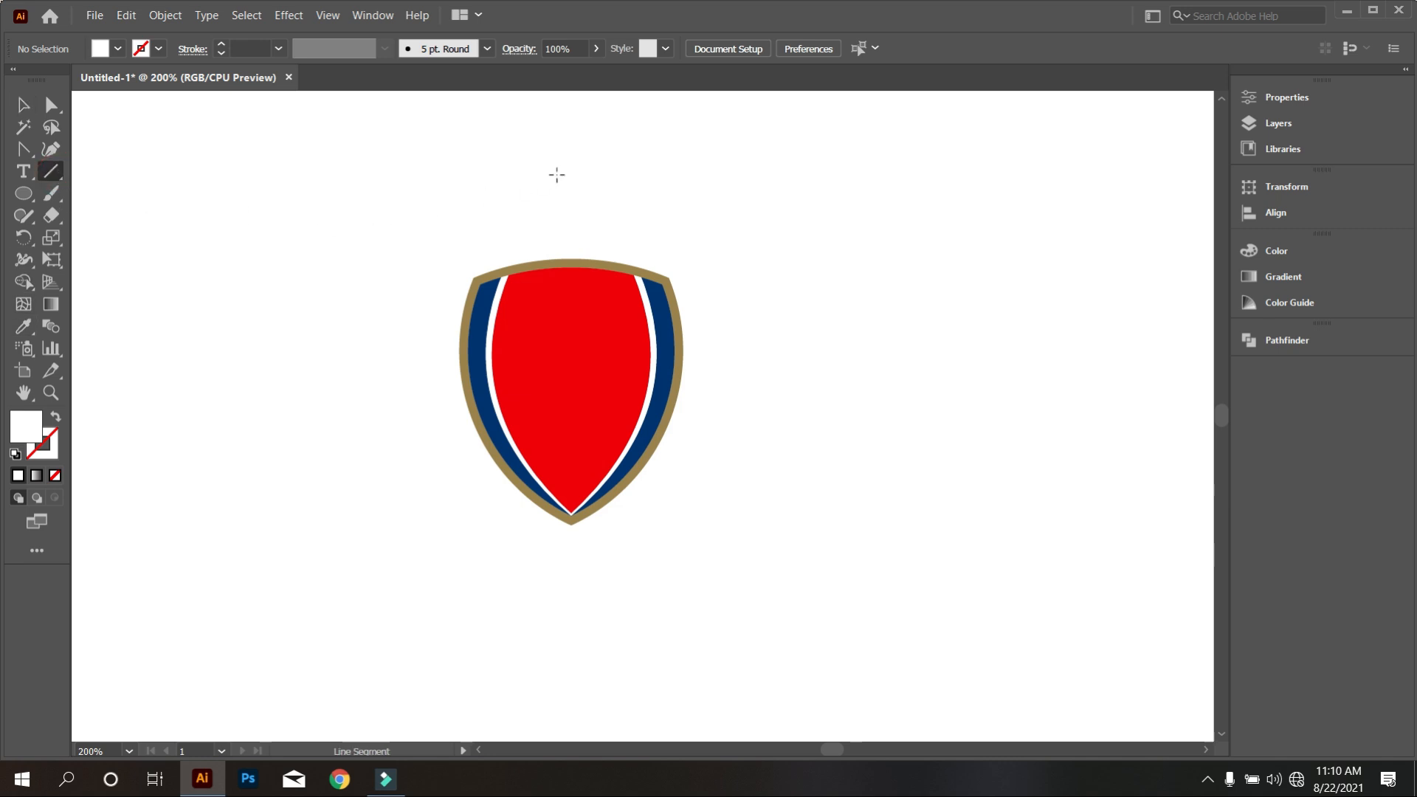
pyautogui.moveTo(570, 126); pyautogui.dragTo(525, 654)
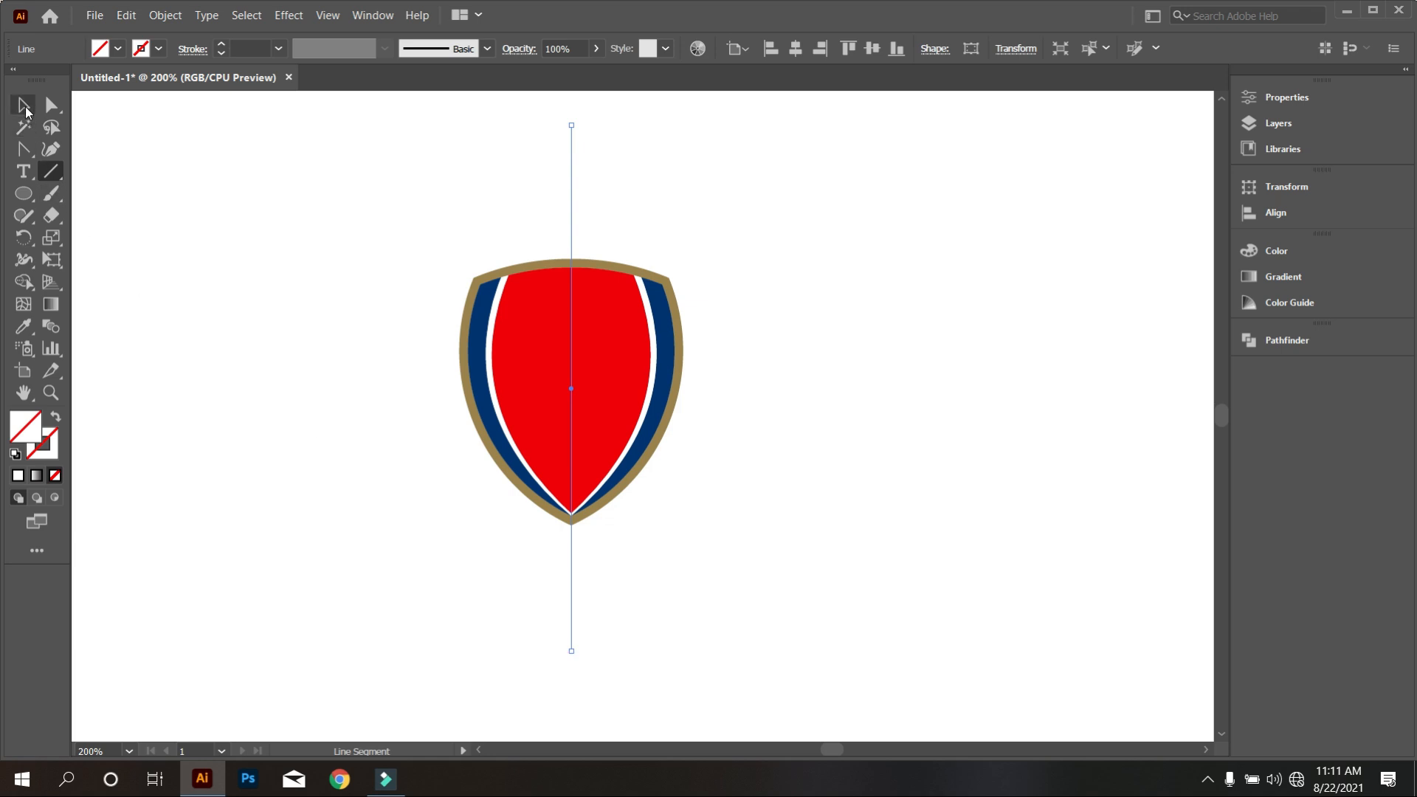
# Select the shield and the vertical line, and use Shape Builder to split off the red centre's right half with a red swatch fill.
pyautogui.click(25, 109)
pyautogui.click(386, 185)
pyautogui.moveTo(324, 145); pyautogui.dragTo(795, 620)
pyautogui.click(25, 283)
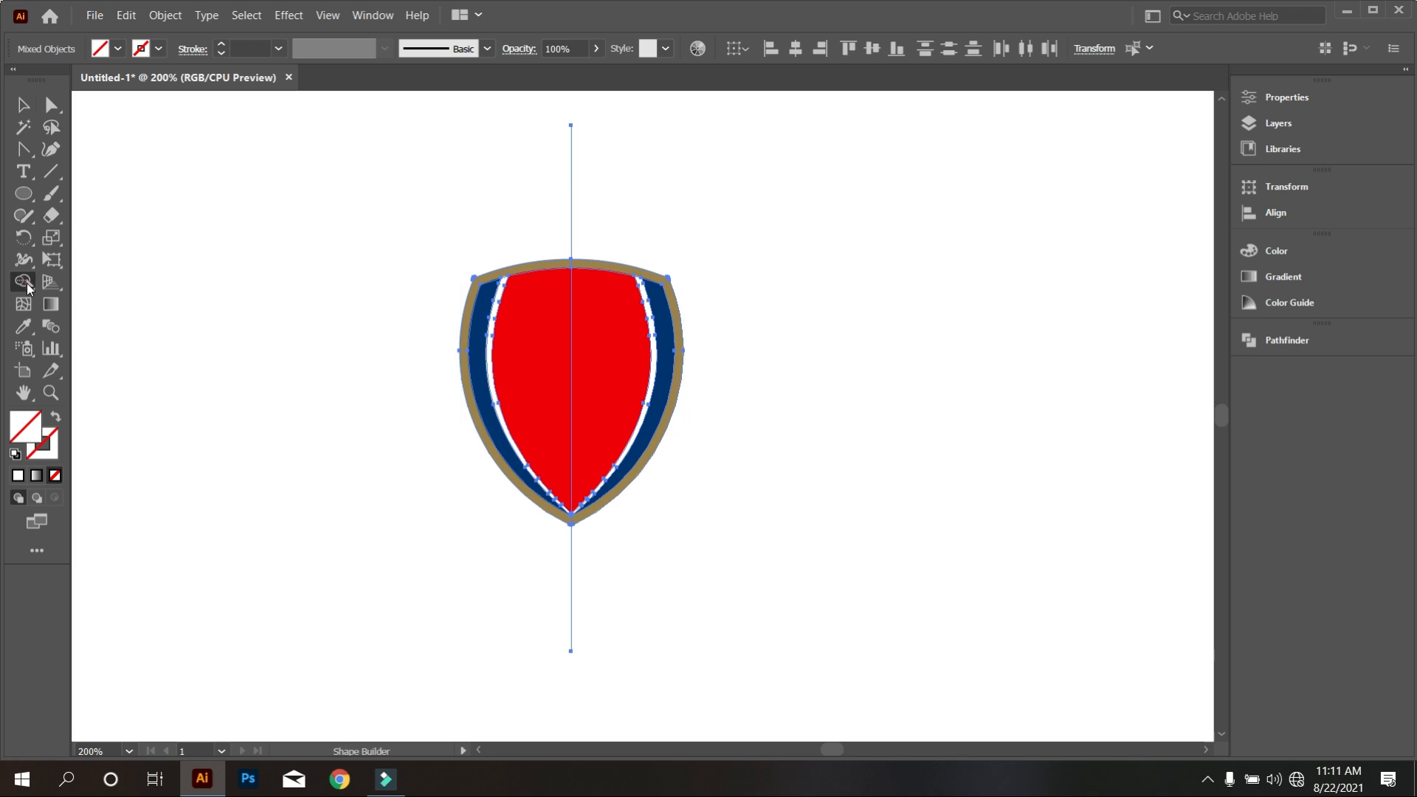
pyautogui.click(118, 48)
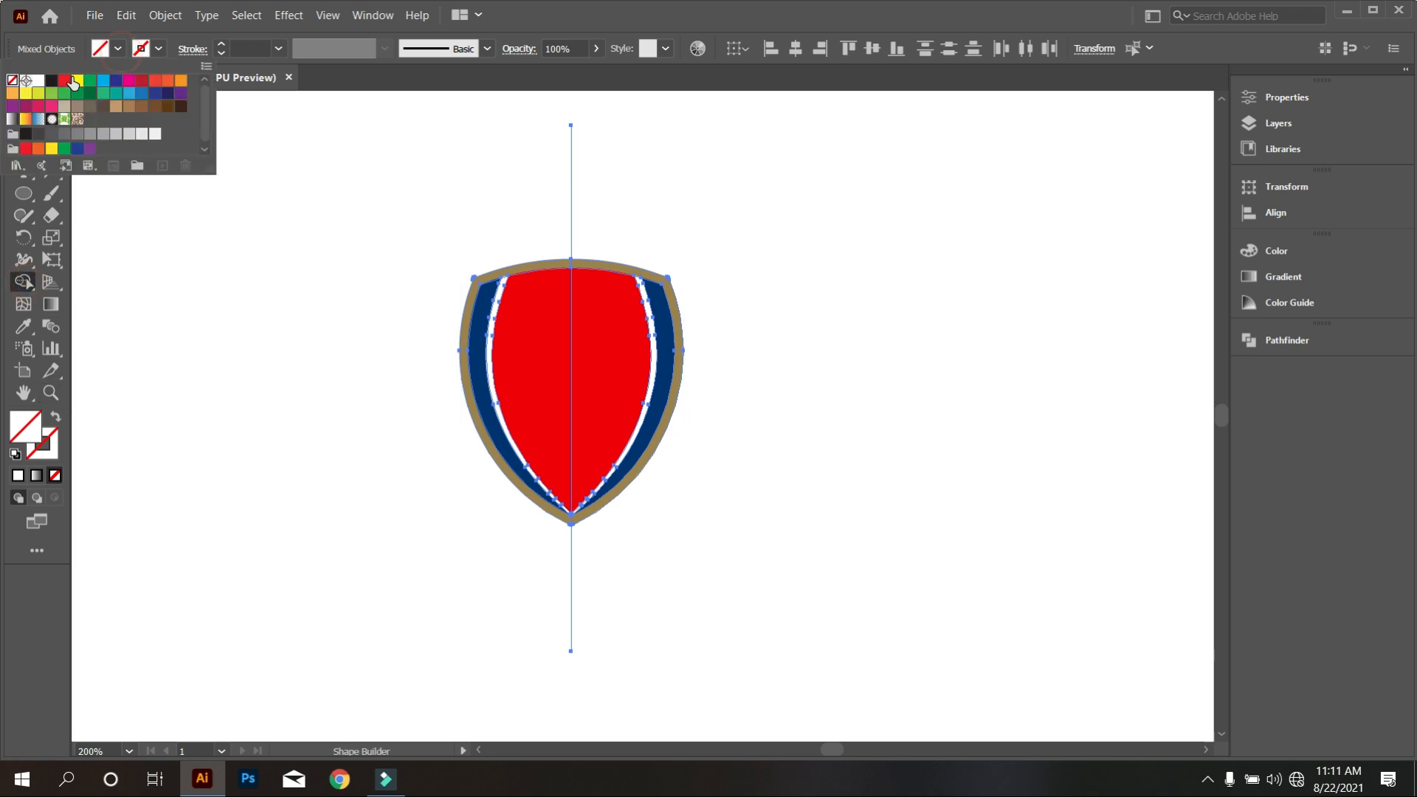
pyautogui.click(71, 85)
pyautogui.click(205, 295)
pyautogui.click(610, 454)
# Delete the leftover pieces of the dividing line below and above the shield.
pyautogui.click(23, 105)
pyautogui.click(206, 316)
pyautogui.moveTo(389, 528); pyautogui.dragTo(661, 665)
pyautogui.press('Delete')
pyautogui.moveTo(468, 147); pyautogui.dragTo(680, 225)
pyautogui.press('Delete')
# Fill the right half of the shield's centre with the darker red sampled from the colour swatches and deselect it.
pyautogui.click(585, 350)
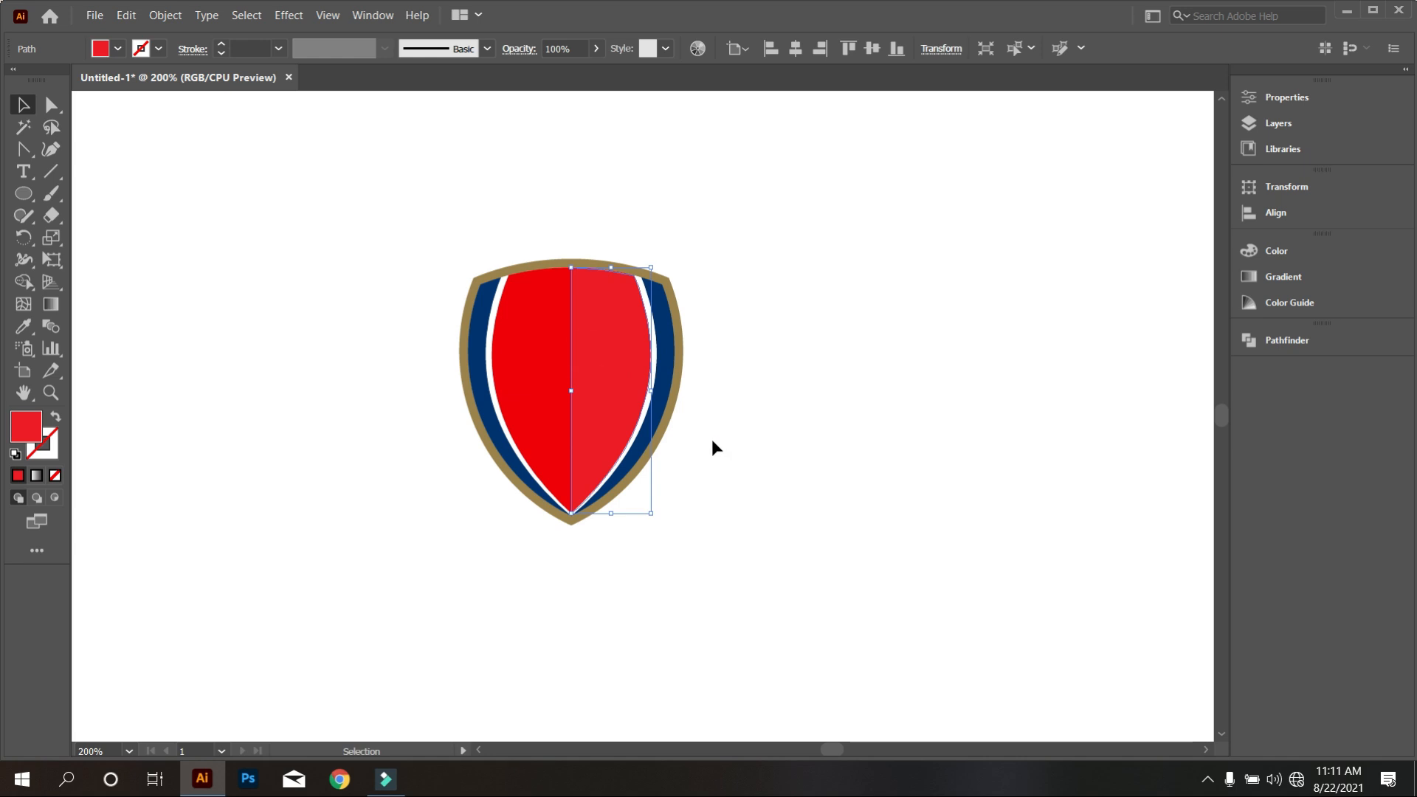
pyautogui.hotkey('ctrl', '-')
pyautogui.hotkey('ctrl', '-')
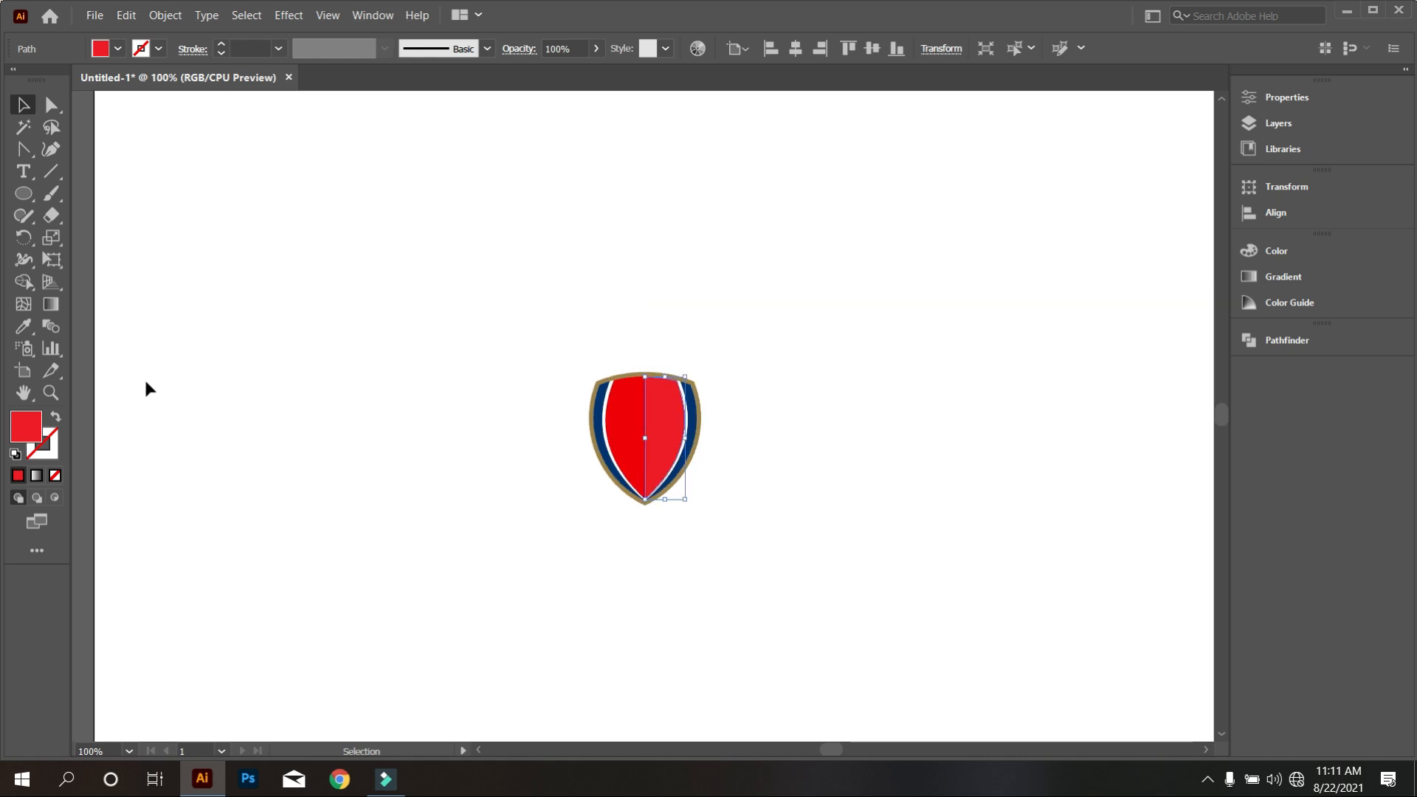
pyautogui.click(29, 326)
pyautogui.scroll(3, 177, 302)
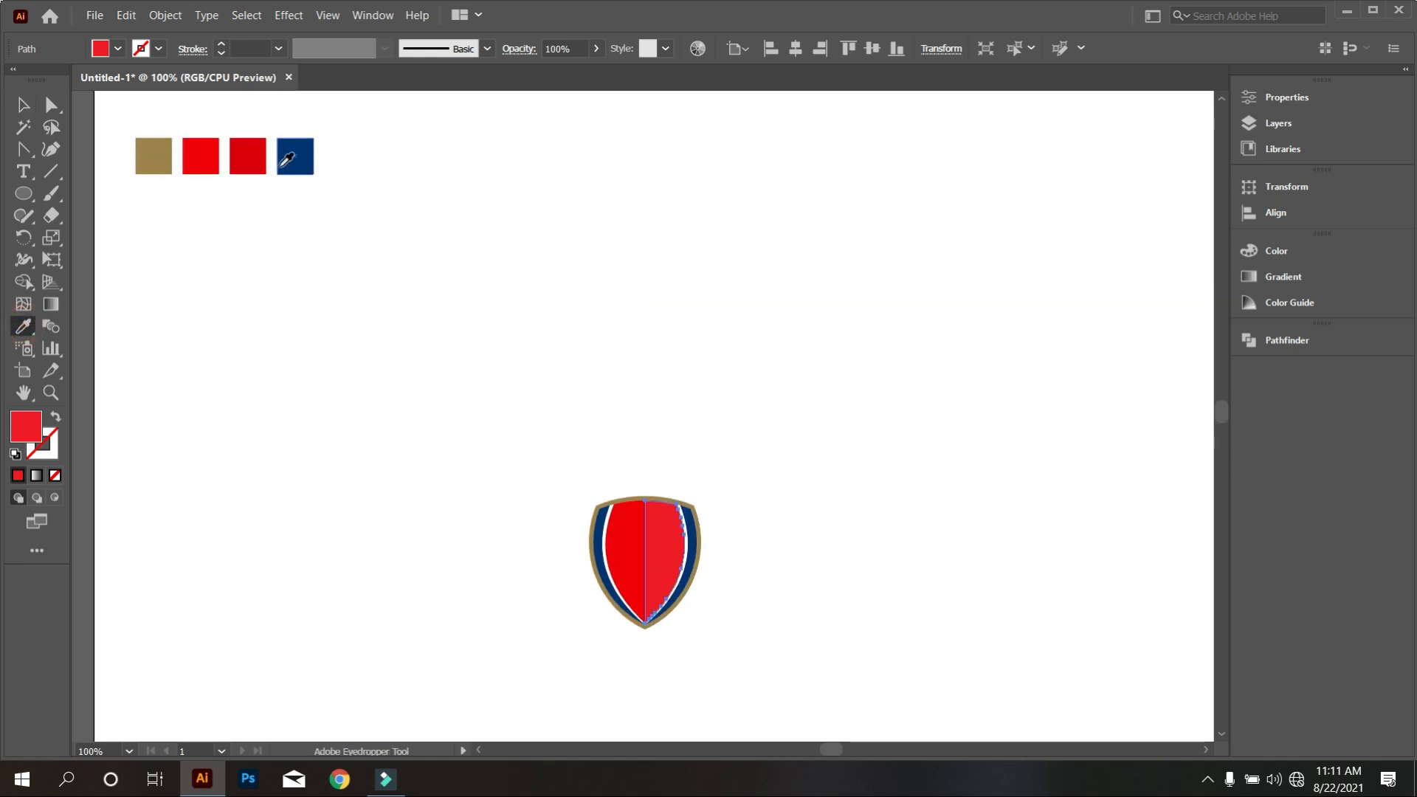
pyautogui.click(256, 159)
pyautogui.click(23, 105)
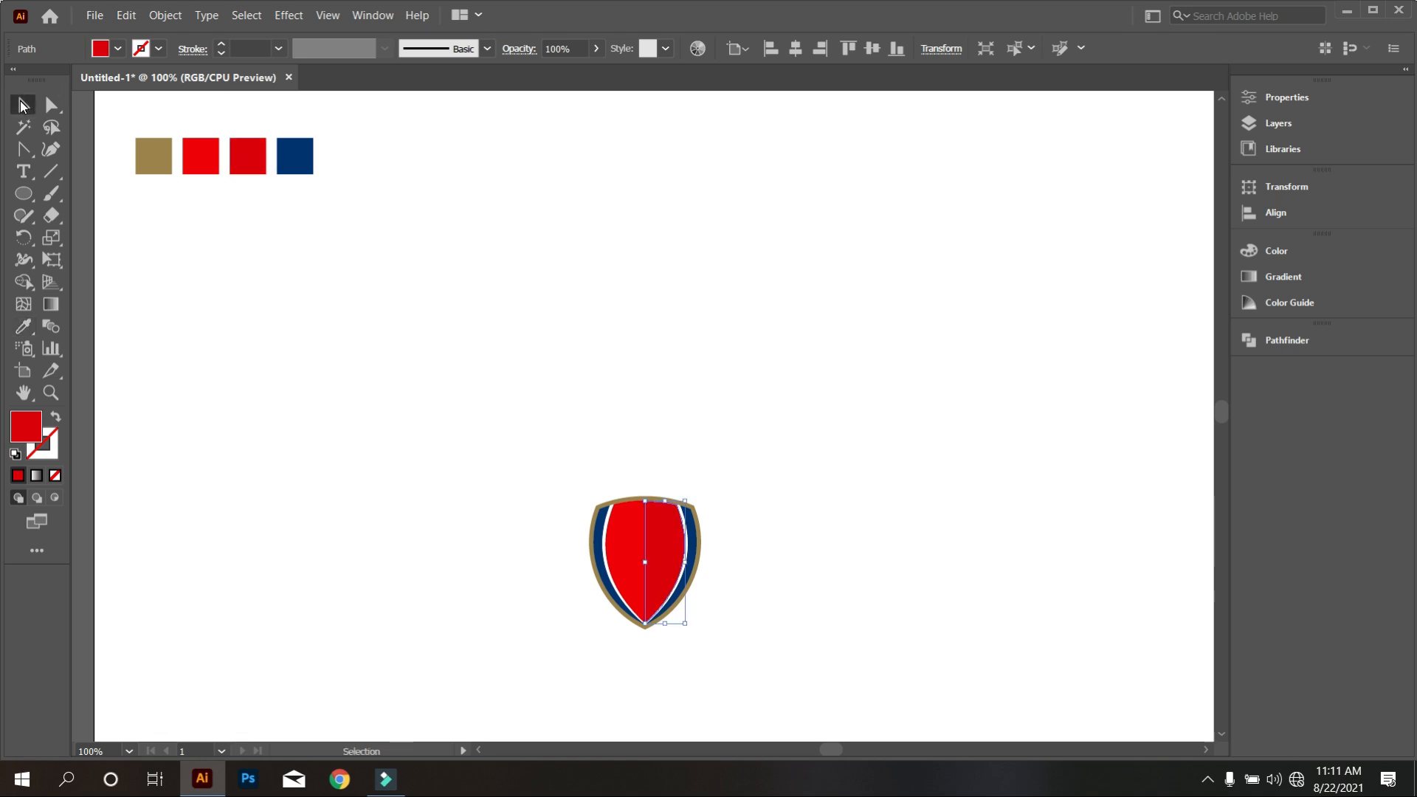
pyautogui.click(341, 394)
# Draw a 10 px circle in the empty area to the right of the shield, with no fill and a red stroke.
pyautogui.scroll(-3, 564, 595)
pyautogui.scroll(2, 662, 580)
pyautogui.scroll(-2, 807, 547)
pyautogui.moveTo(835, 545); pyautogui.dragTo(613, 532)
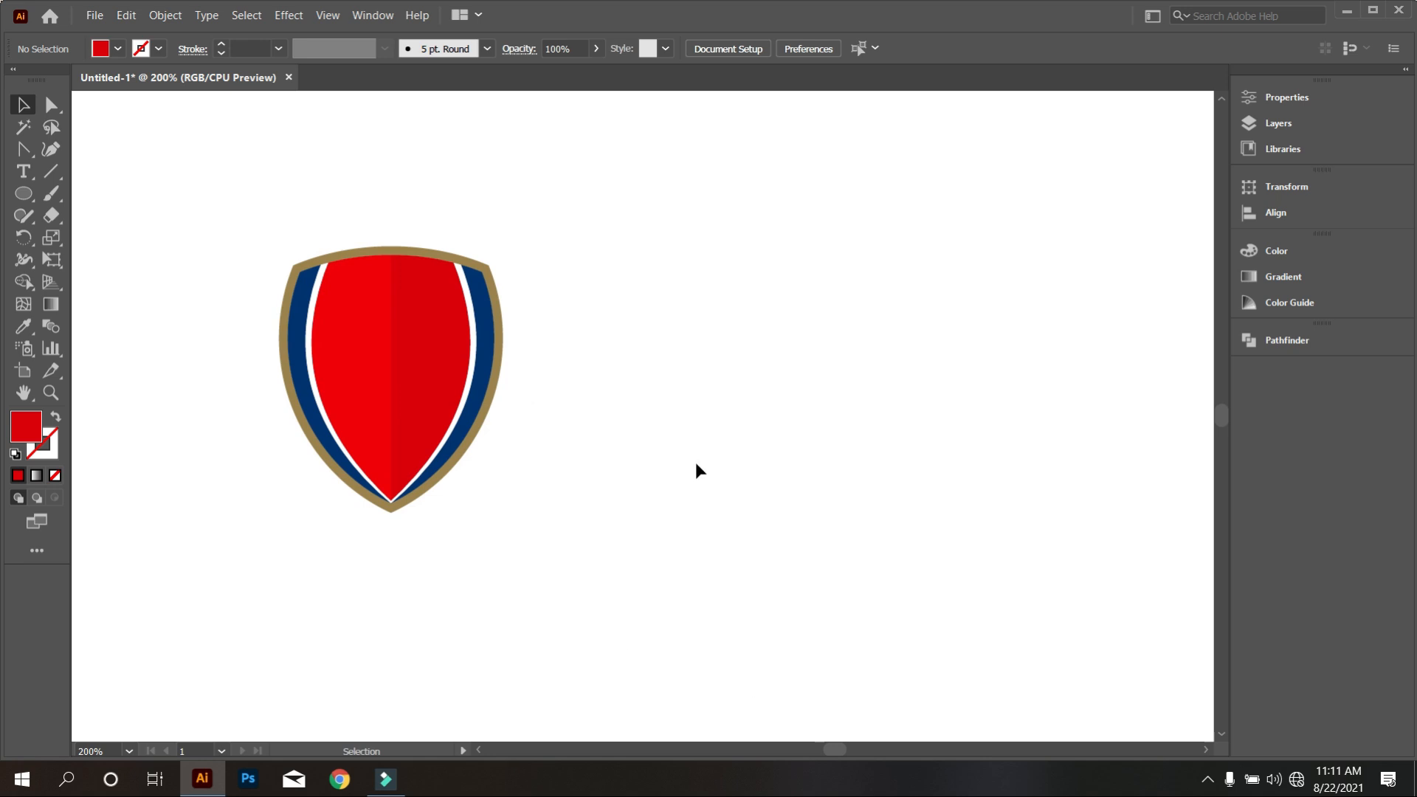
pyautogui.scroll(-1, 710, 554)
pyautogui.moveTo(775, 569); pyautogui.dragTo(576, 484)
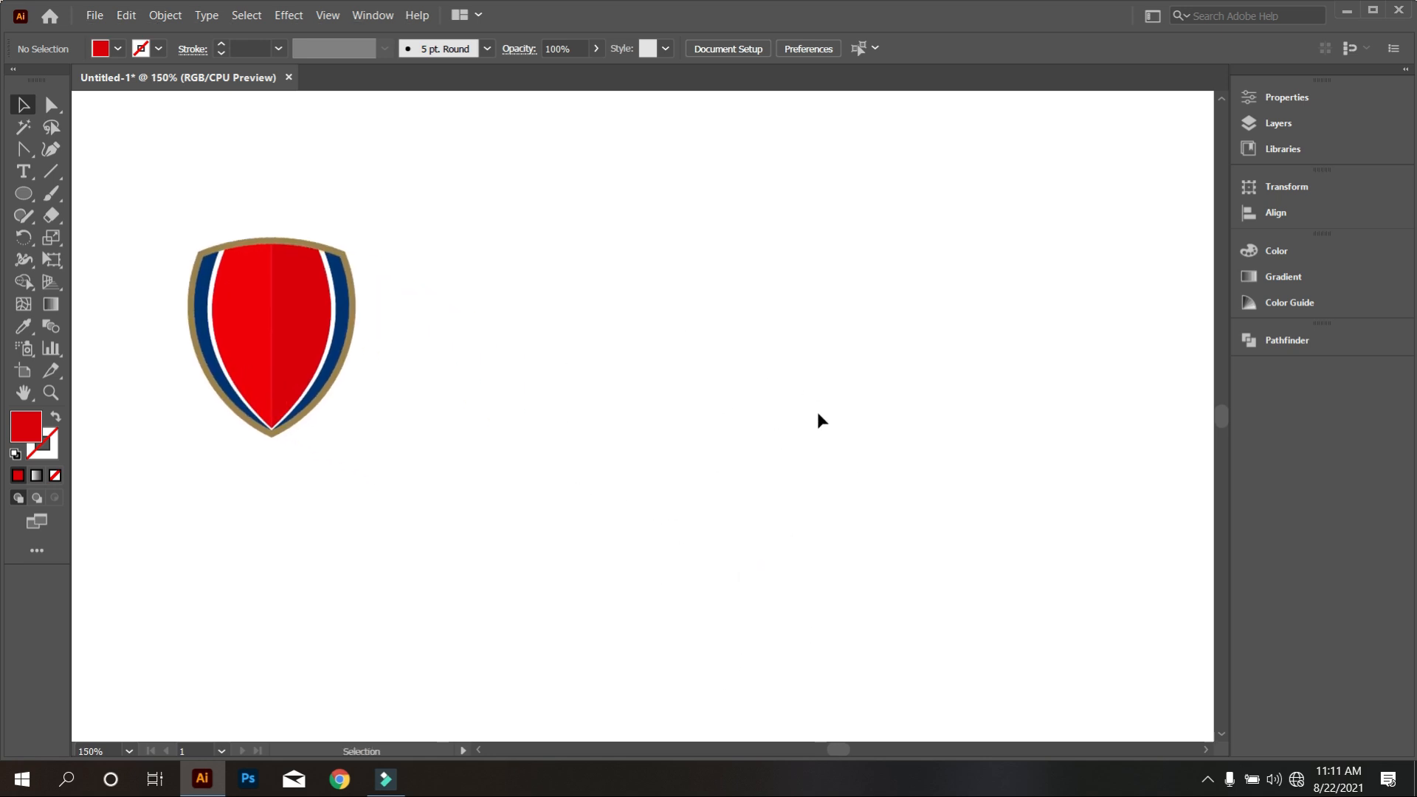
pyautogui.click(25, 195)
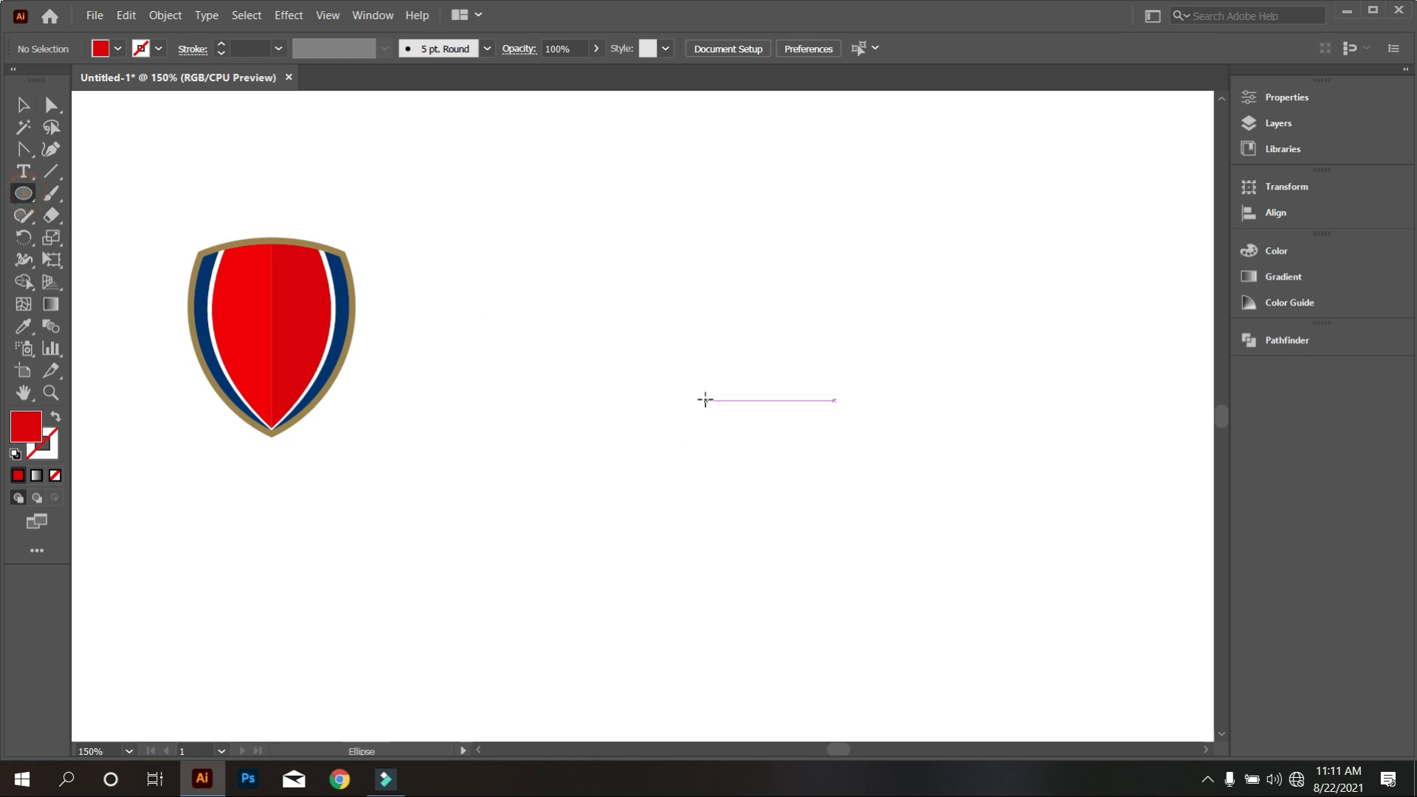
pyautogui.moveTo(699, 395); pyautogui.dragTo(726, 422)
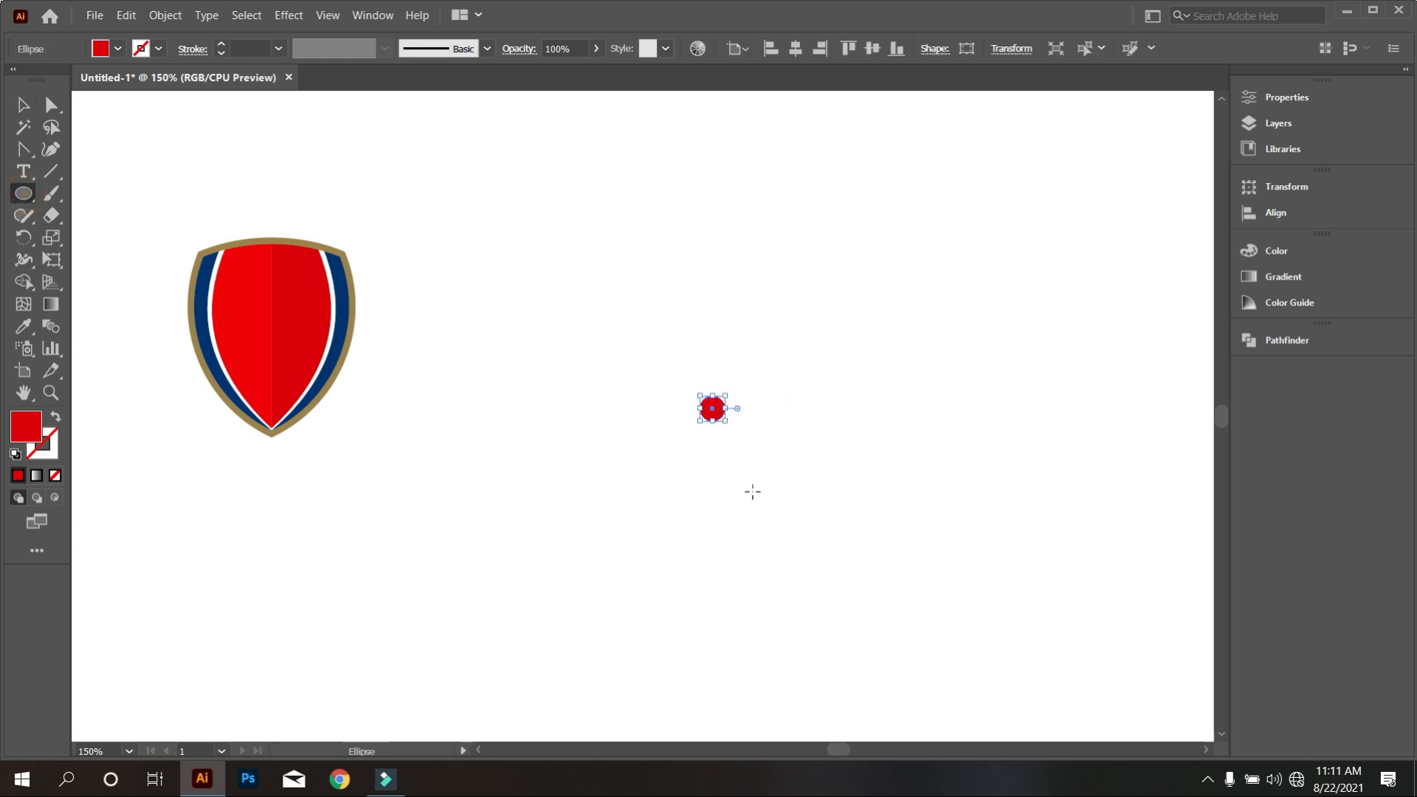
pyautogui.click(55, 419)
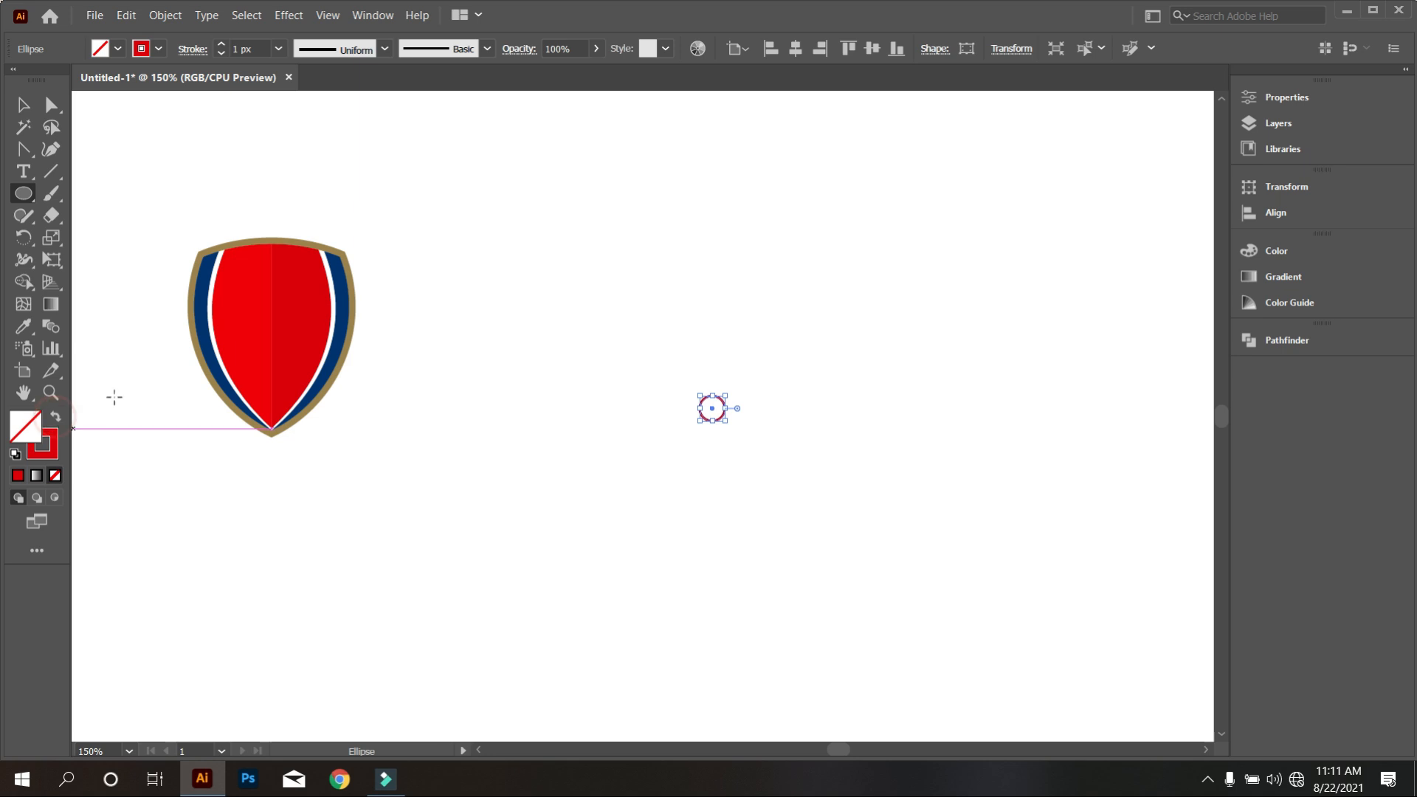
# Copy the small circle, paste it in place, and scale the copy proportionally to 20 px.
pyautogui.click(136, 16)
pyautogui.click(158, 95)
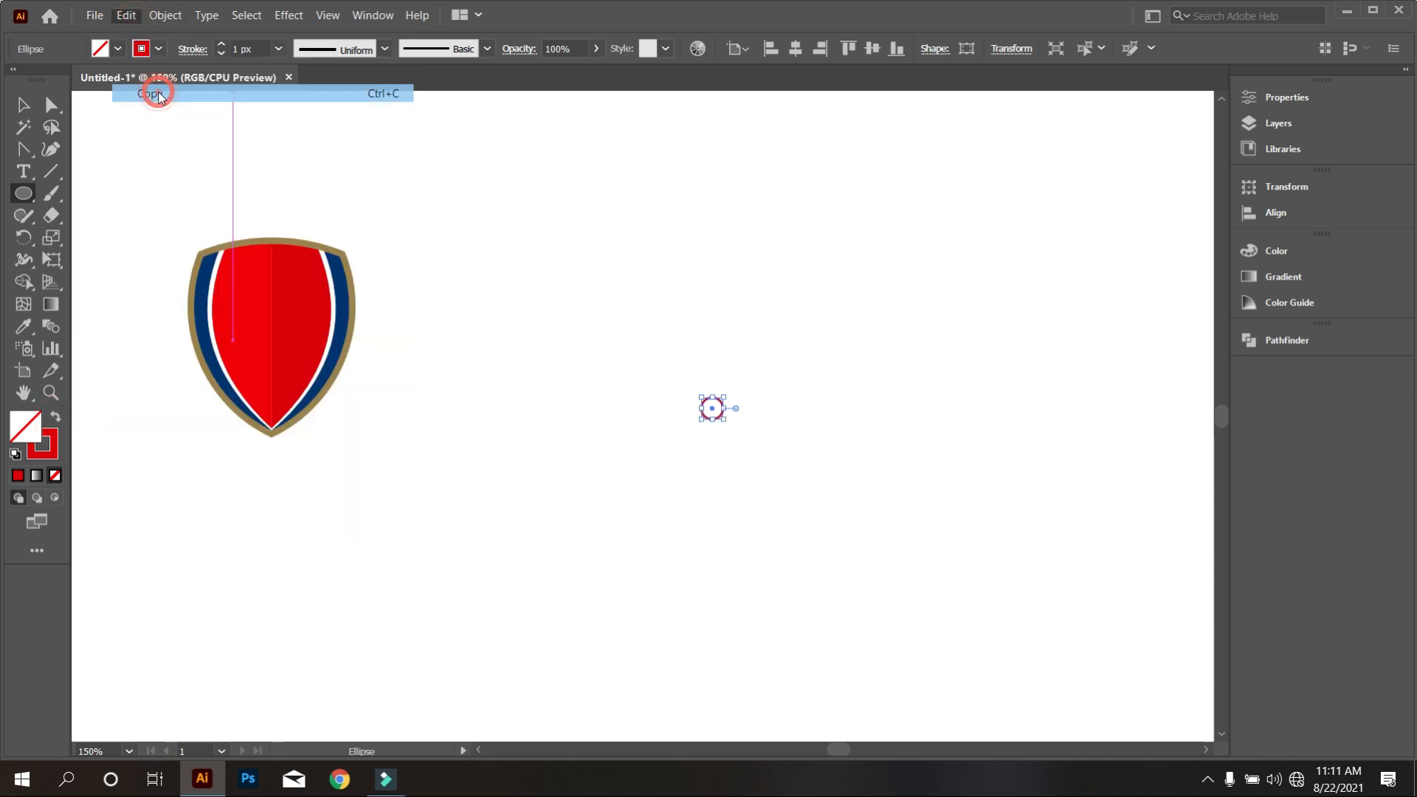
pyautogui.click(127, 16)
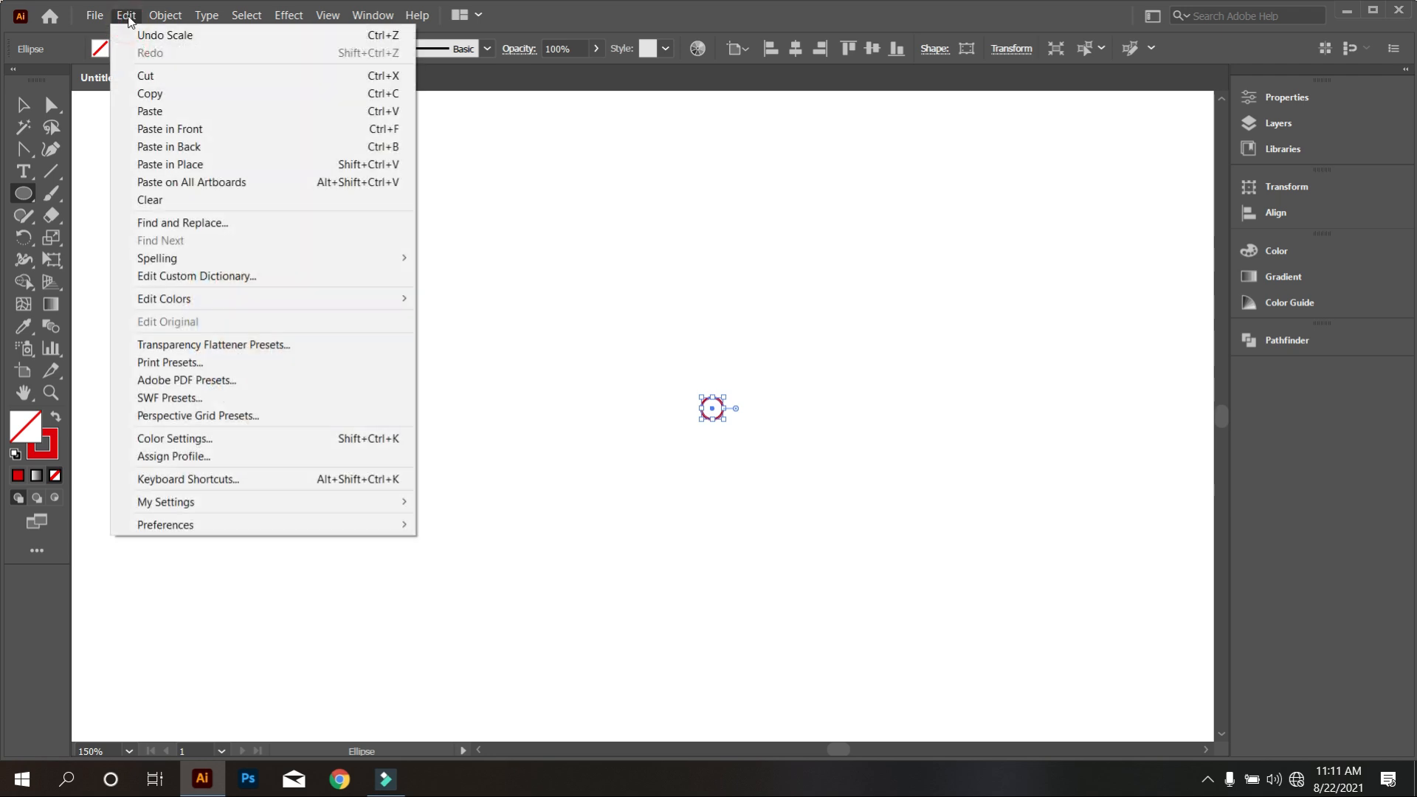
pyautogui.click(186, 163)
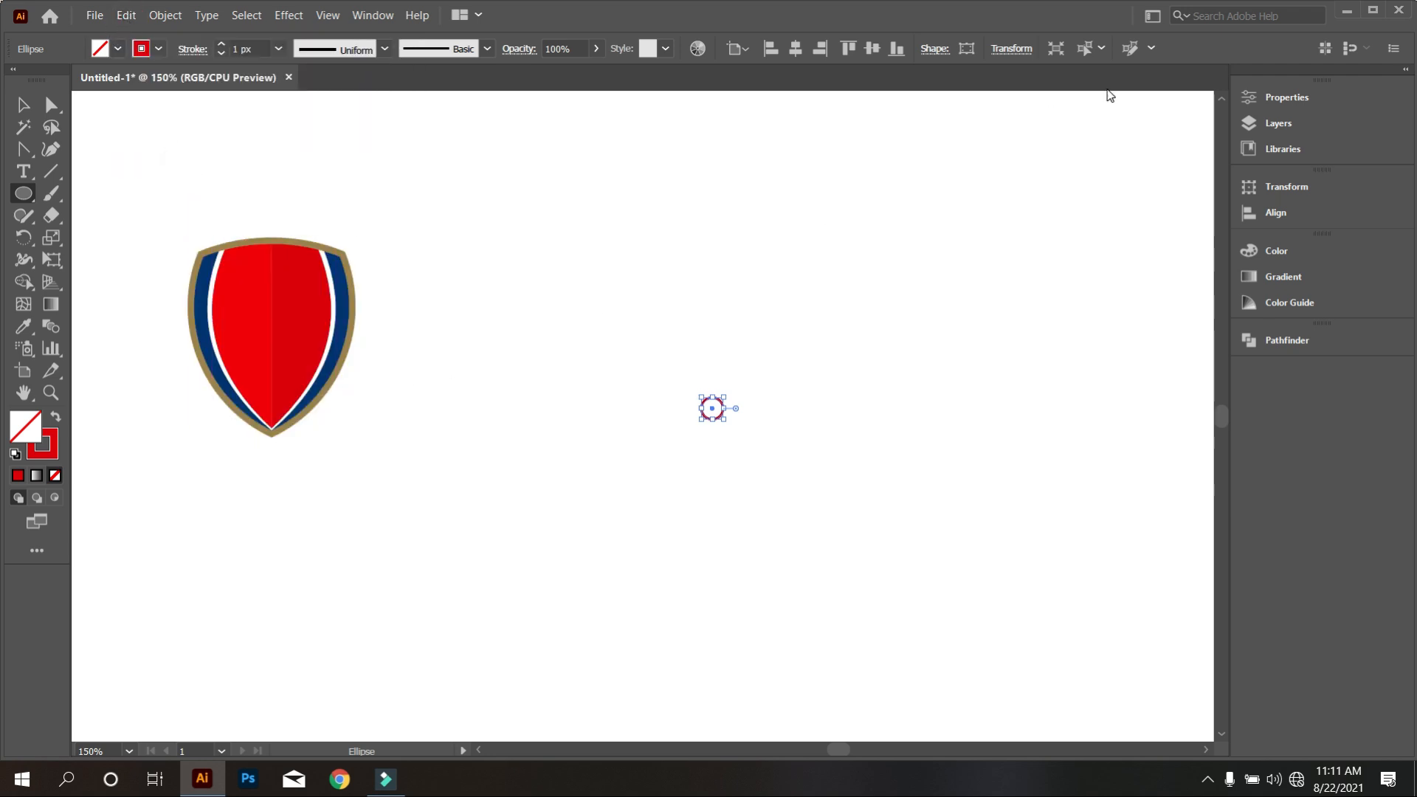
pyautogui.click(1021, 50)
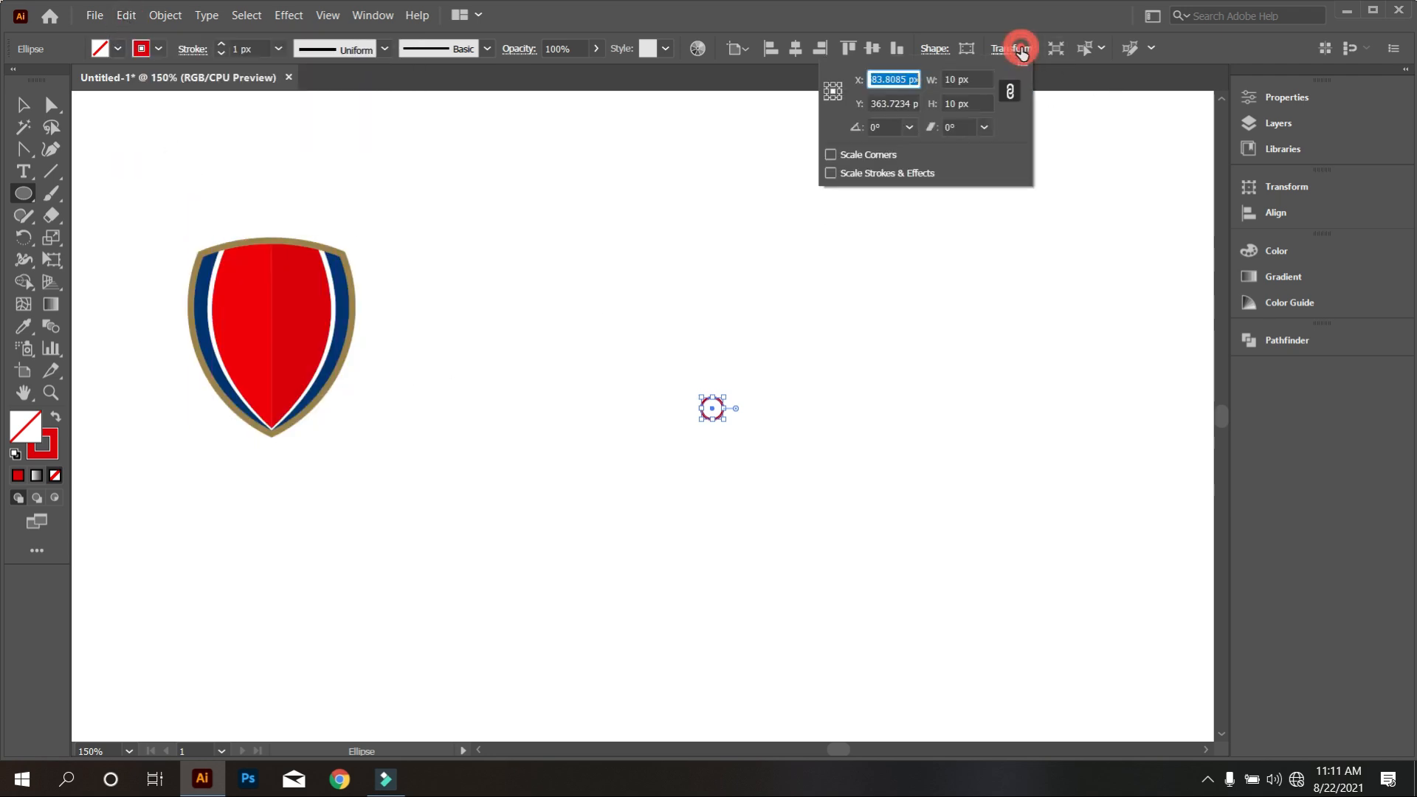
pyautogui.click(981, 106)
pyautogui.hotkey('ctrl', 'a')
pyautogui.write('30')
pyautogui.press('Return')
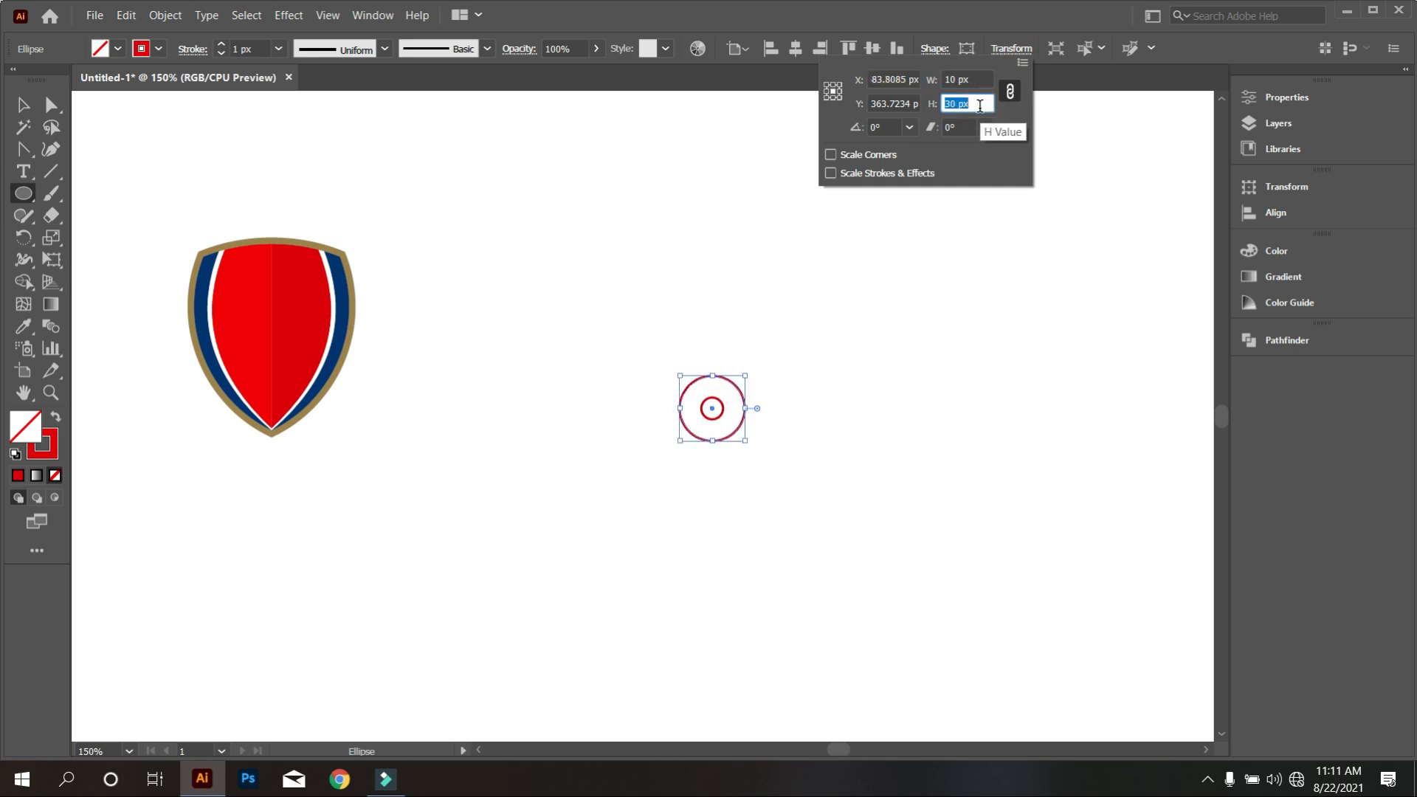
pyautogui.write('20')
pyautogui.press('Return')
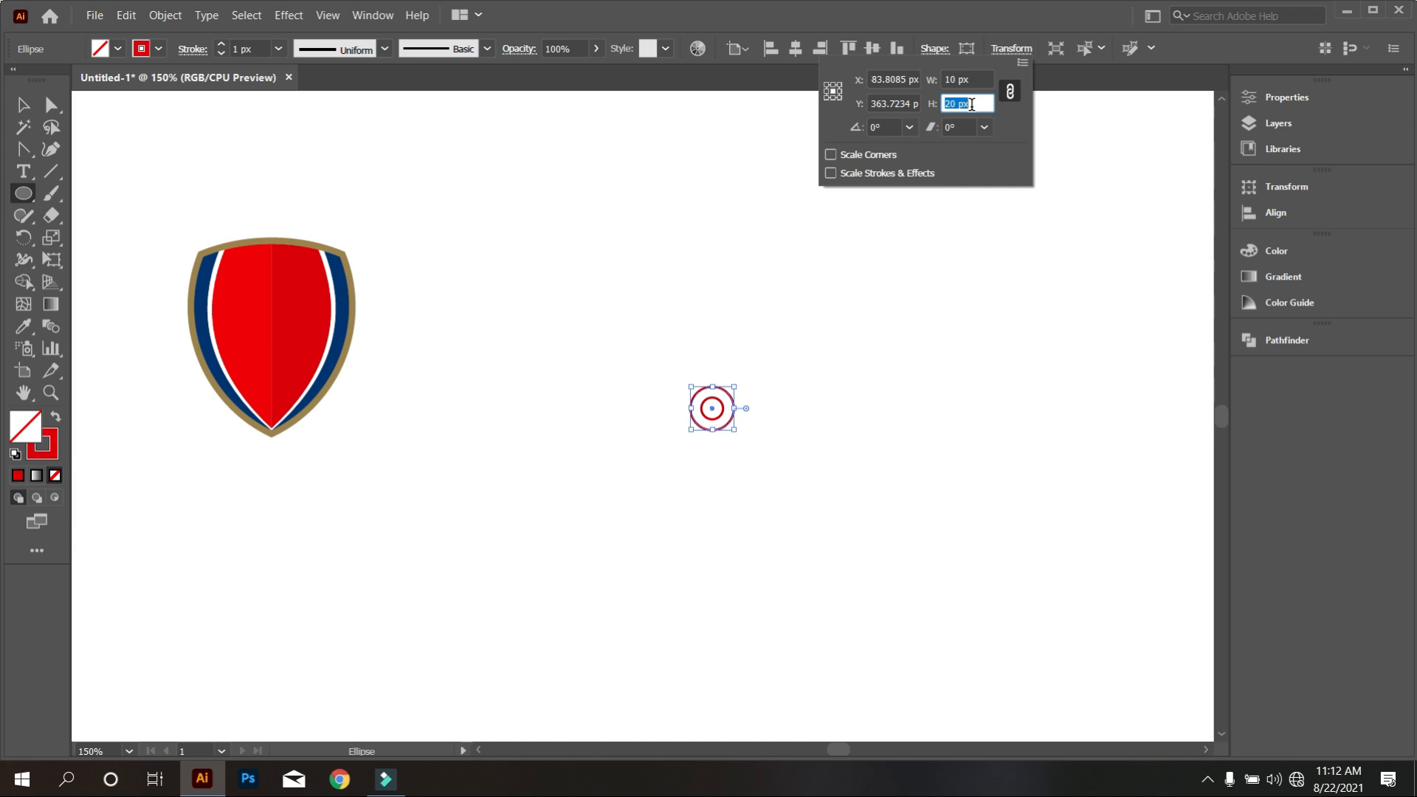
# Try enlarging the second circle in 1 px increments up to 23 px, then return it to 20 px.
pyautogui.press('Up')
pyautogui.press('Up')
pyautogui.press('Up')
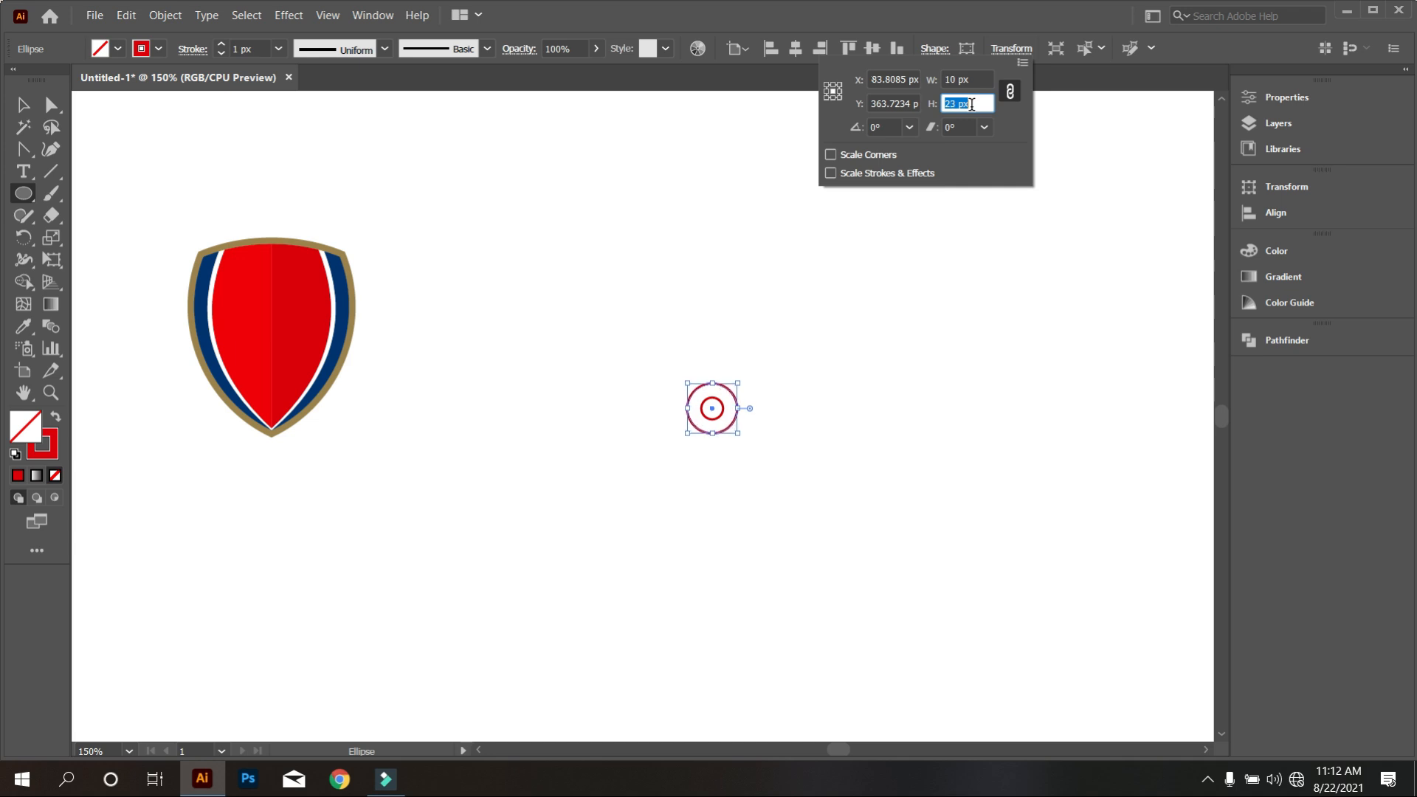
pyautogui.press('Down')
pyautogui.press('Down')
pyautogui.press('Down')
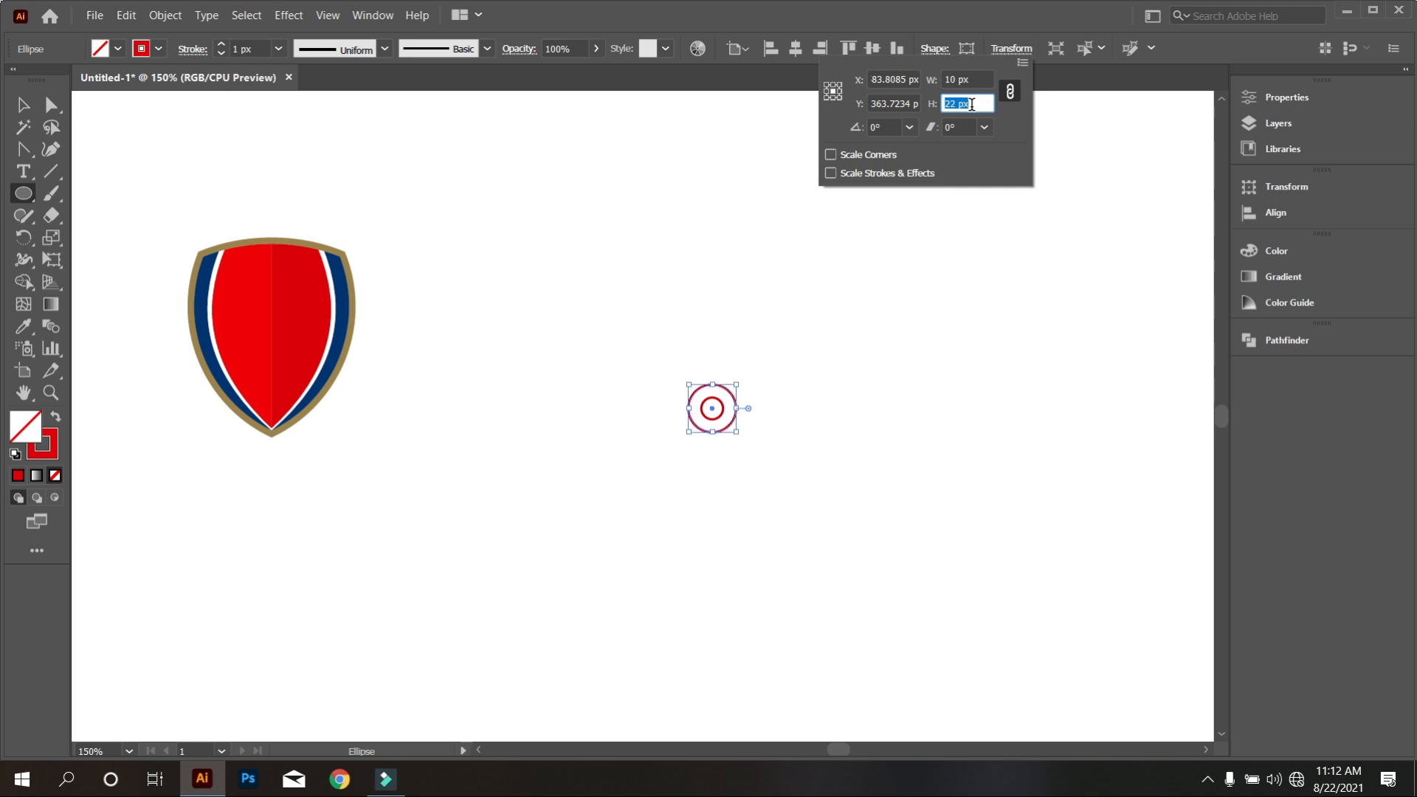
pyautogui.click(883, 272)
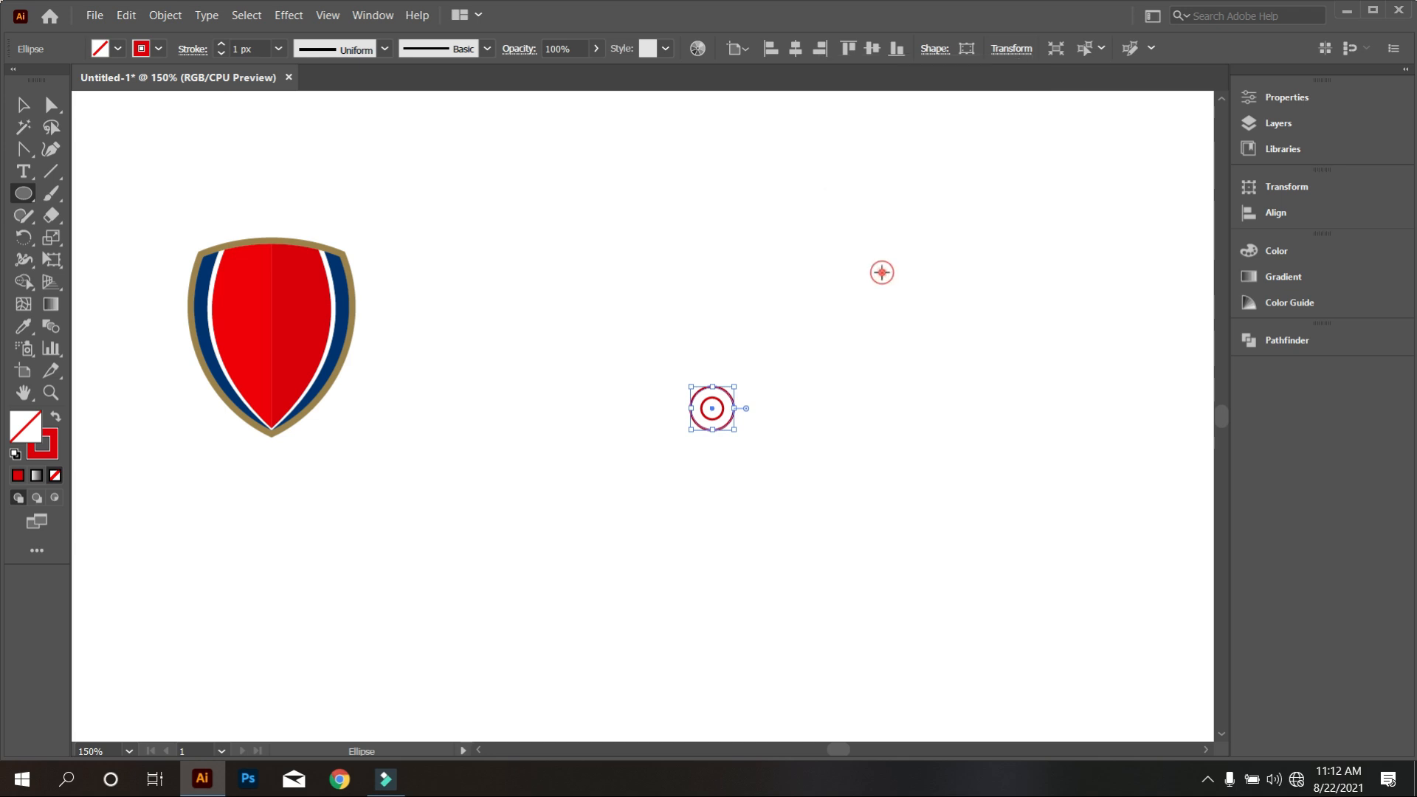
# Copy the 20 px circle and paste the duplicate in place.
pyautogui.click(160, 14)
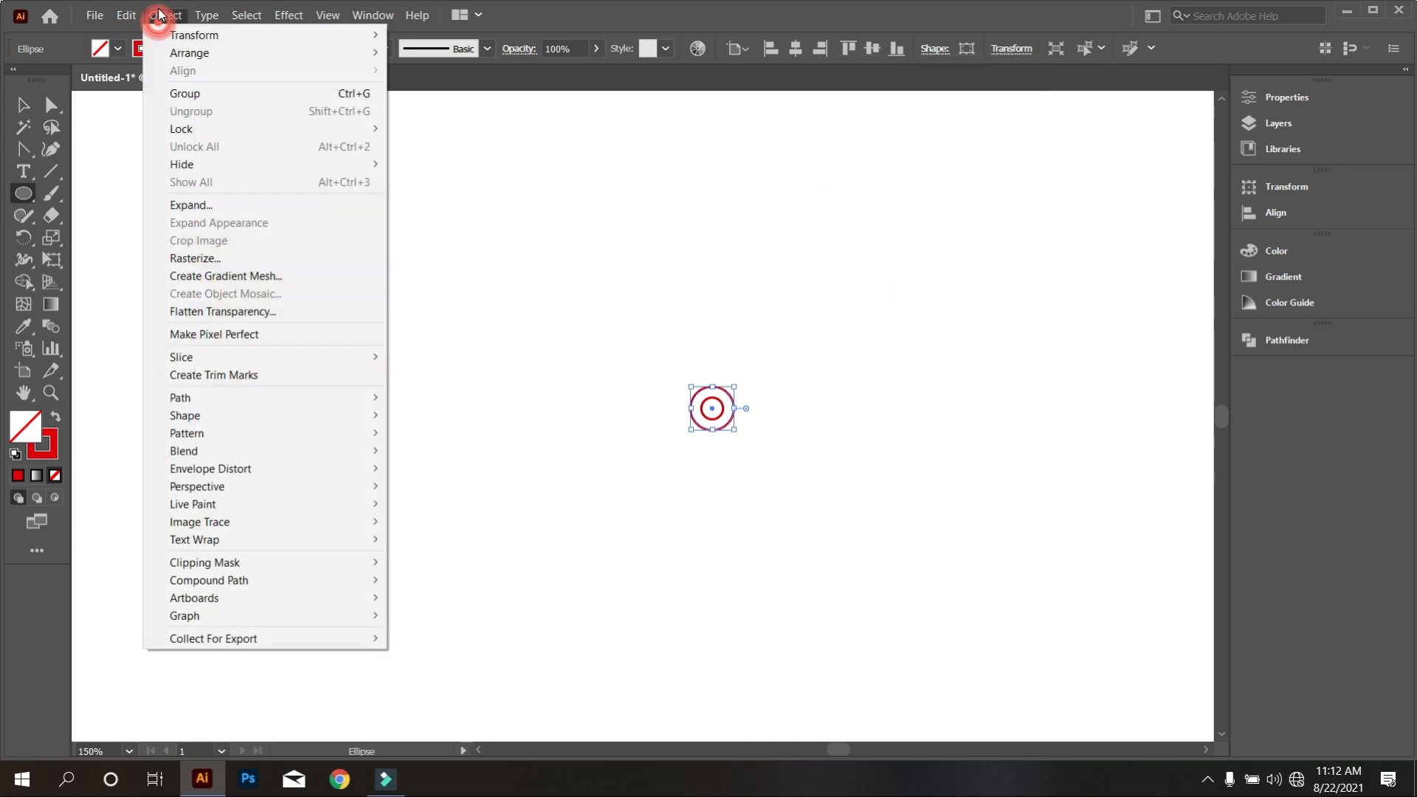
pyautogui.moveTo(127, 14)
pyautogui.click(156, 94)
pyautogui.click(126, 15)
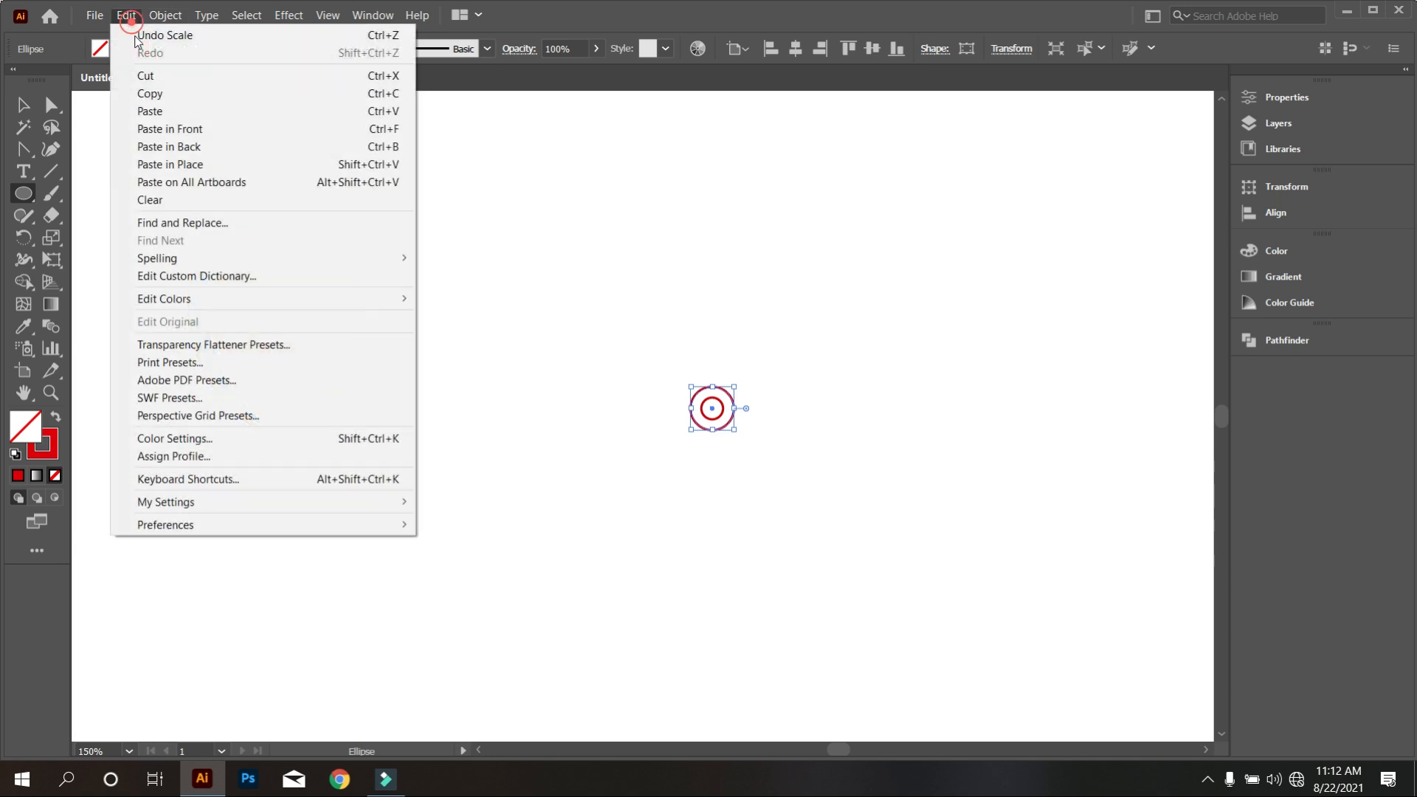
pyautogui.click(217, 164)
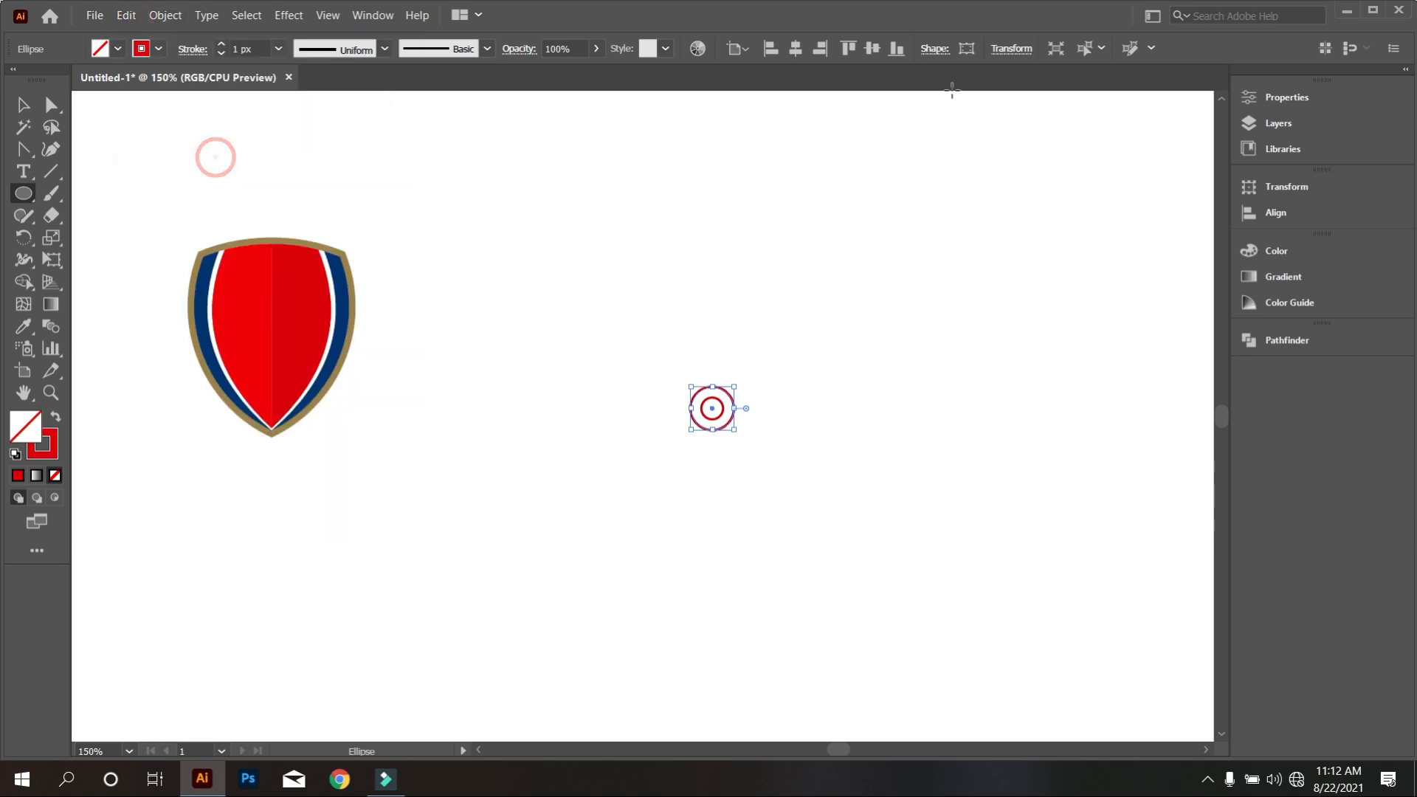
# Scale the newly pasted circle proportionally to a width of 60 px.
pyautogui.click(1032, 51)
pyautogui.click(985, 79)
pyautogui.write('60')
pyautogui.press('Return')
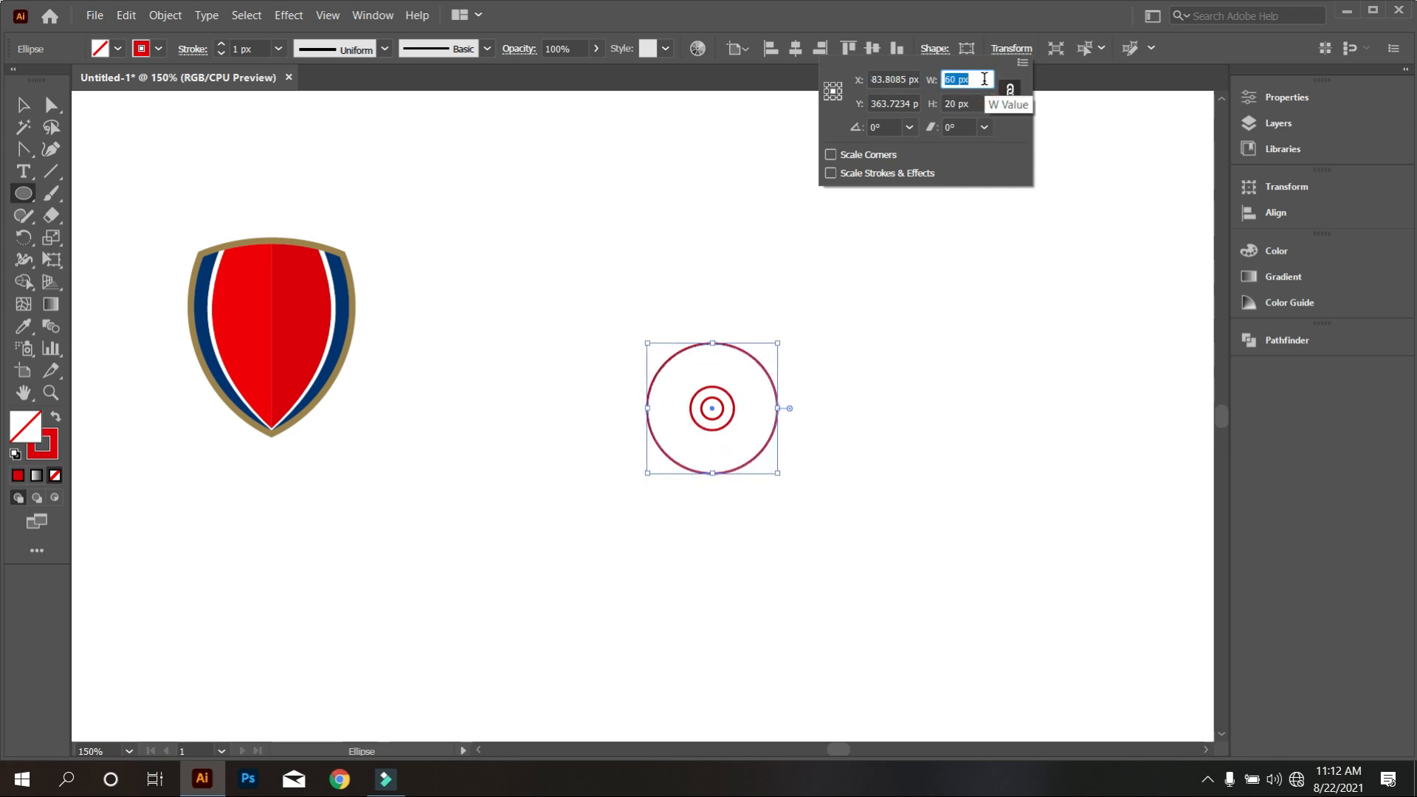
pyautogui.write('50')
pyautogui.press('Return')
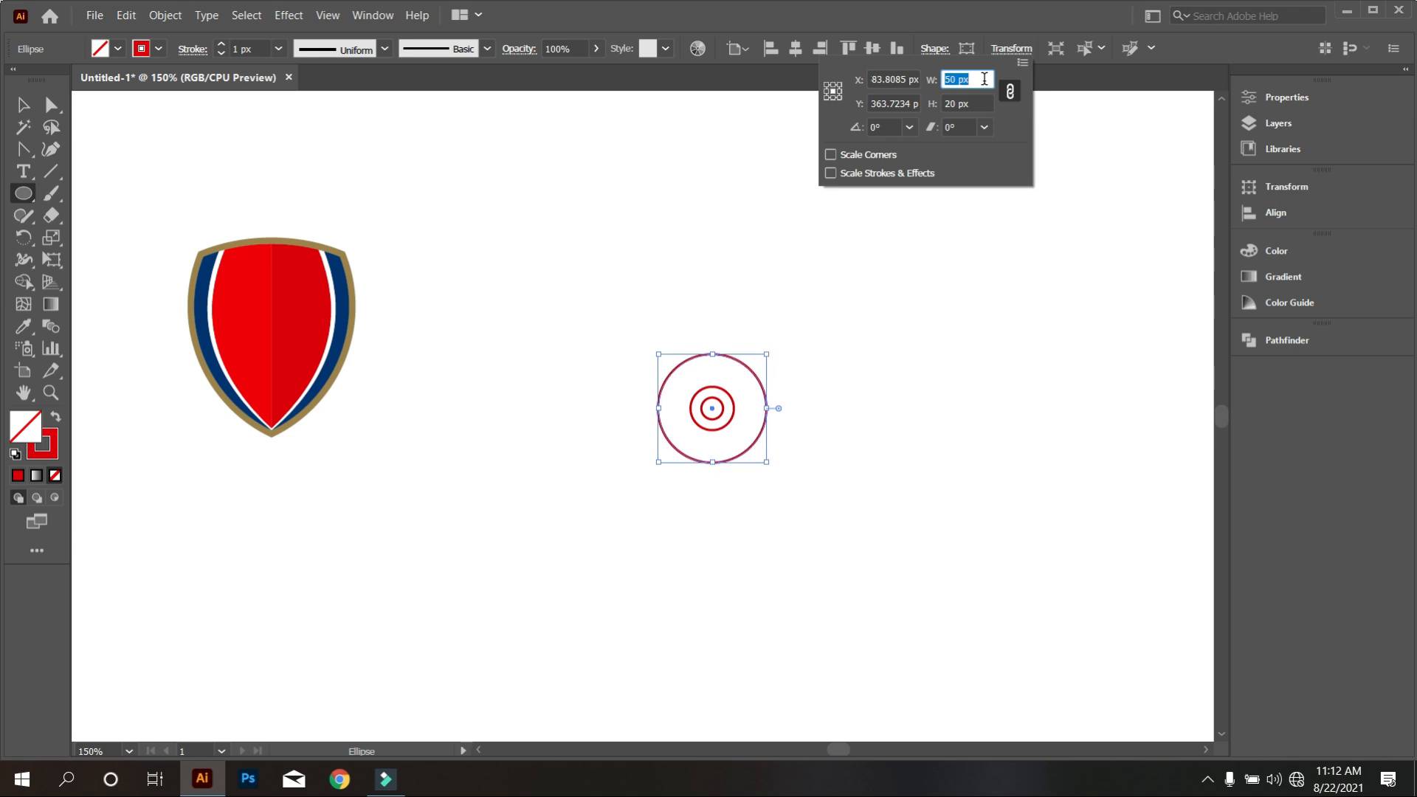
pyautogui.write('60')
pyautogui.press('Return')
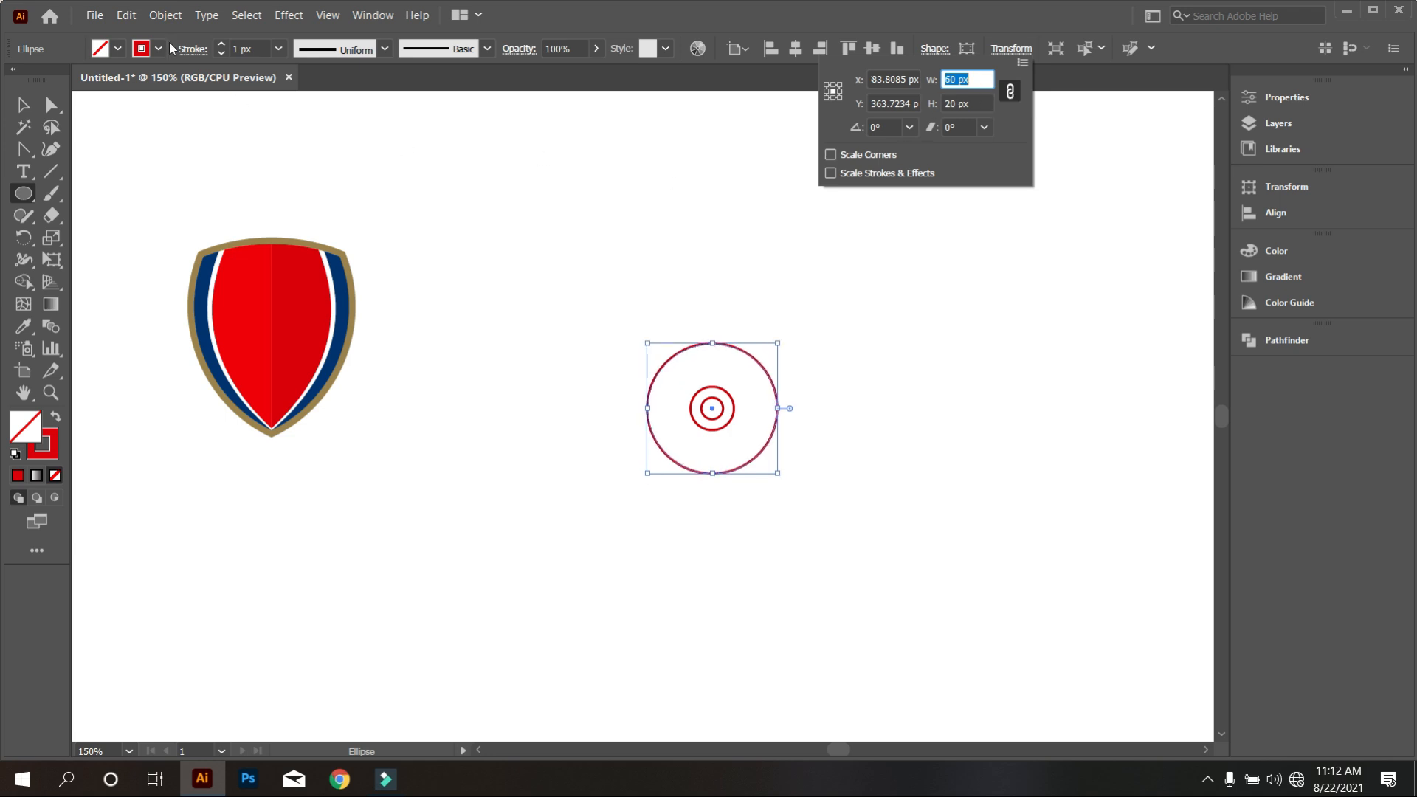
# Copy the 60 px circle, paste it in place, scale the copy proportionally to 70 px, and deselect it.
pyautogui.click(127, 16)
pyautogui.click(127, 17)
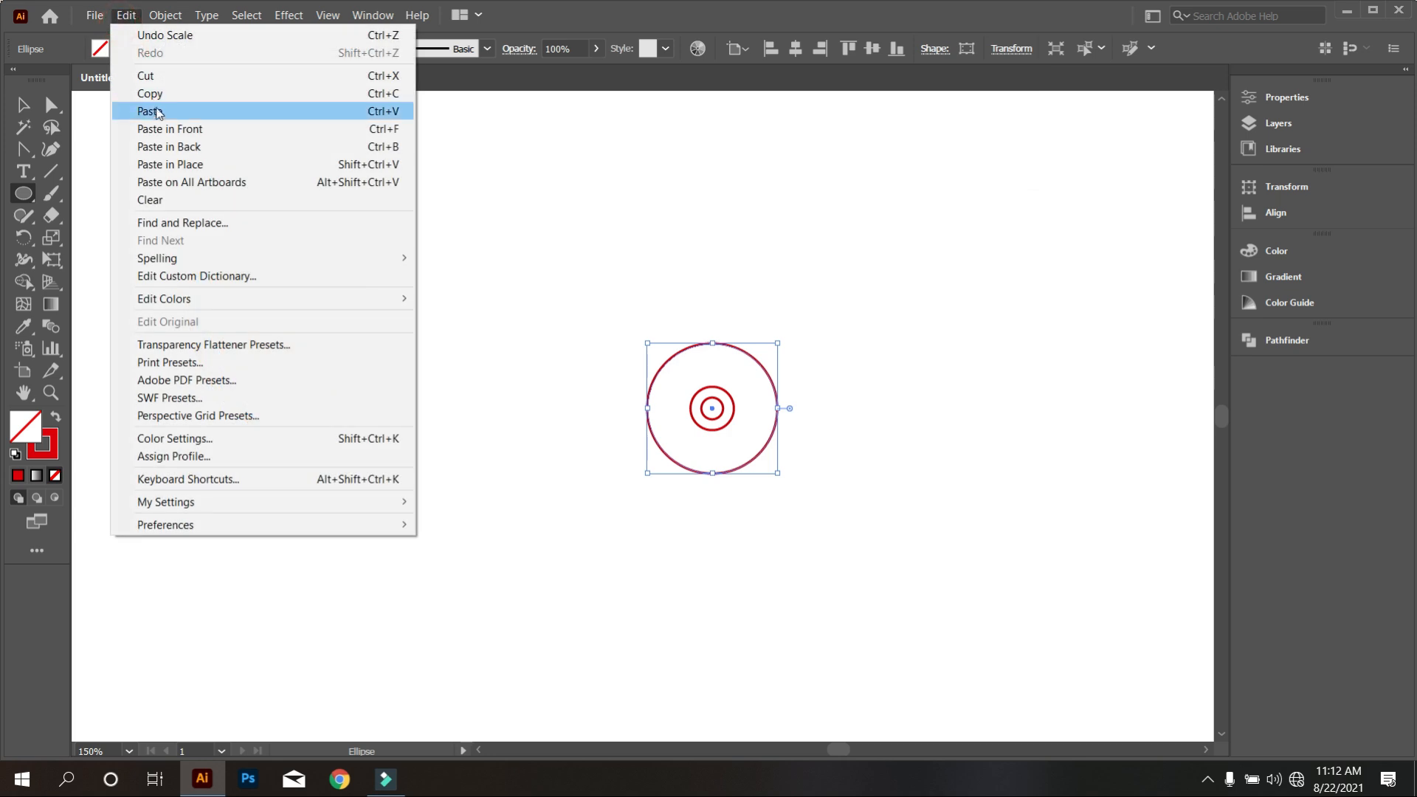
pyautogui.click(170, 94)
pyautogui.click(126, 16)
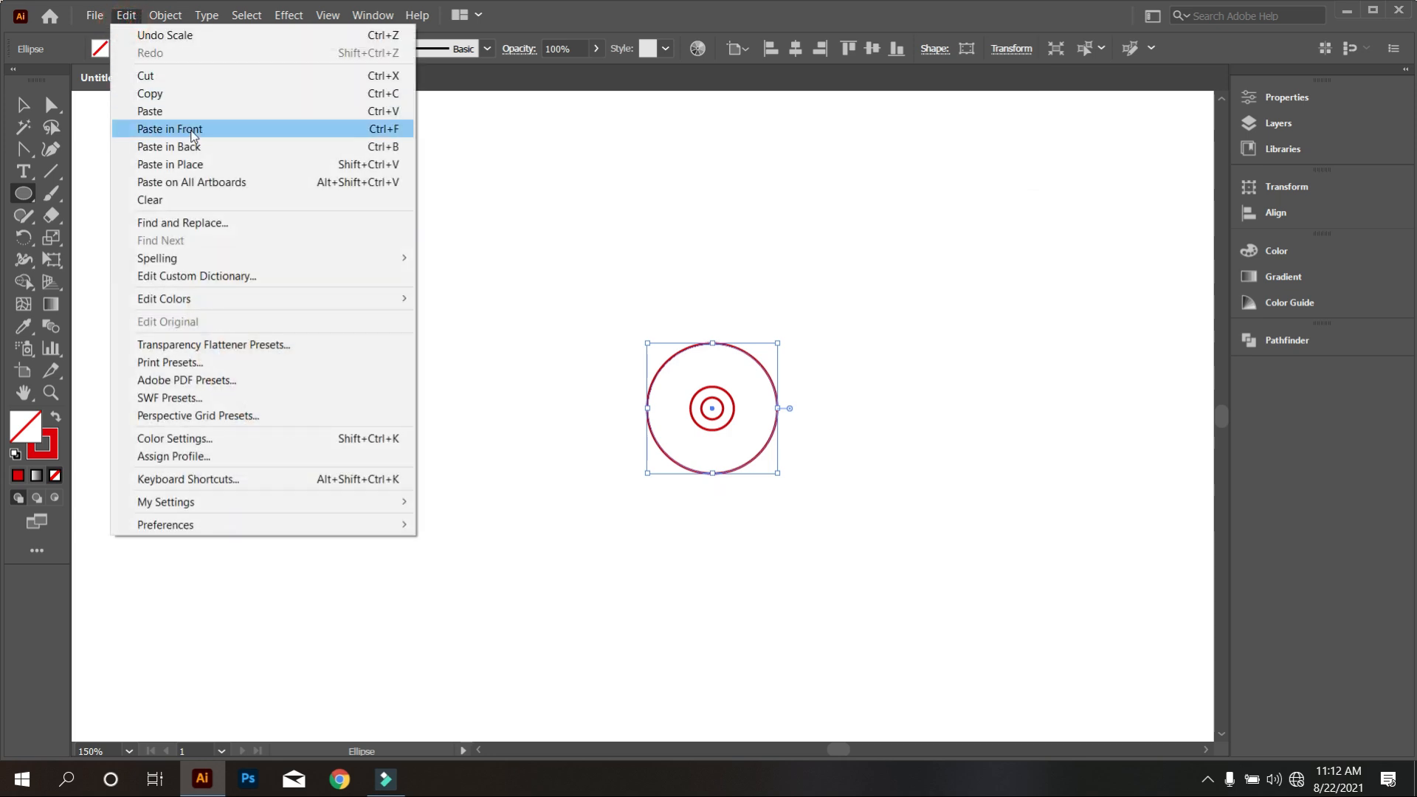
pyautogui.click(214, 164)
pyautogui.click(1010, 49)
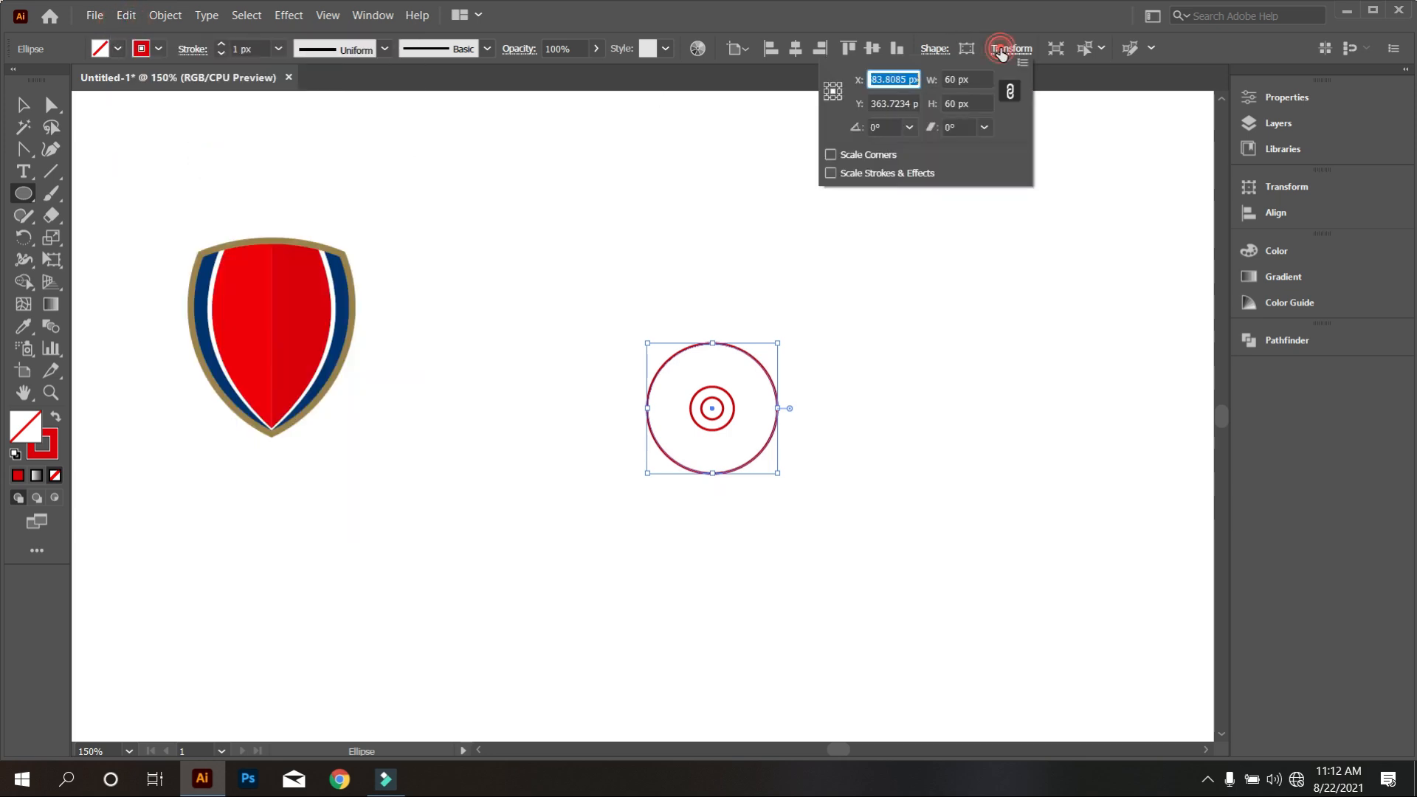
pyautogui.click(983, 79)
pyautogui.write('70')
pyautogui.press('Return')
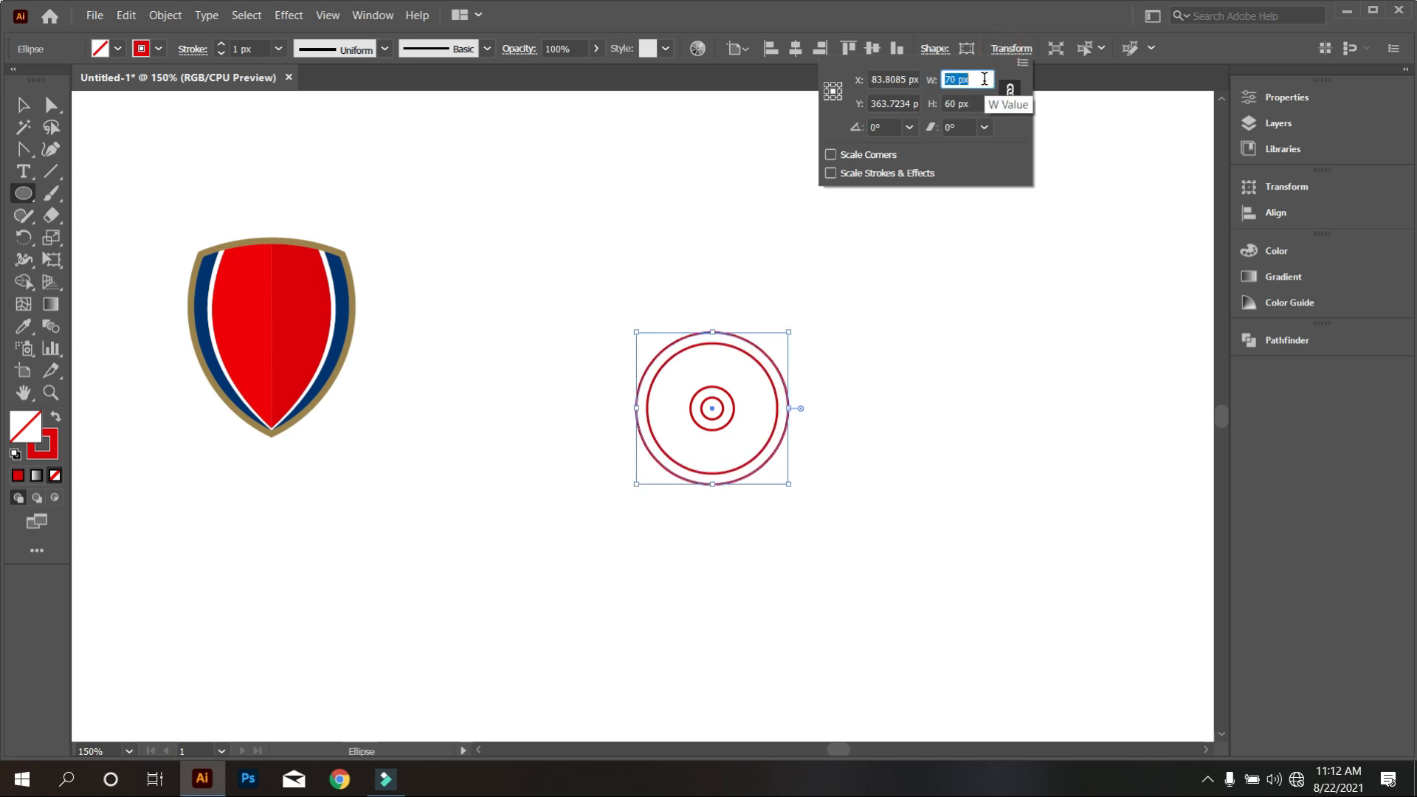
pyautogui.click(30, 103)
pyautogui.click(689, 221)
pyautogui.click(771, 417)
pyautogui.click(24, 105)
pyautogui.click(327, 154)
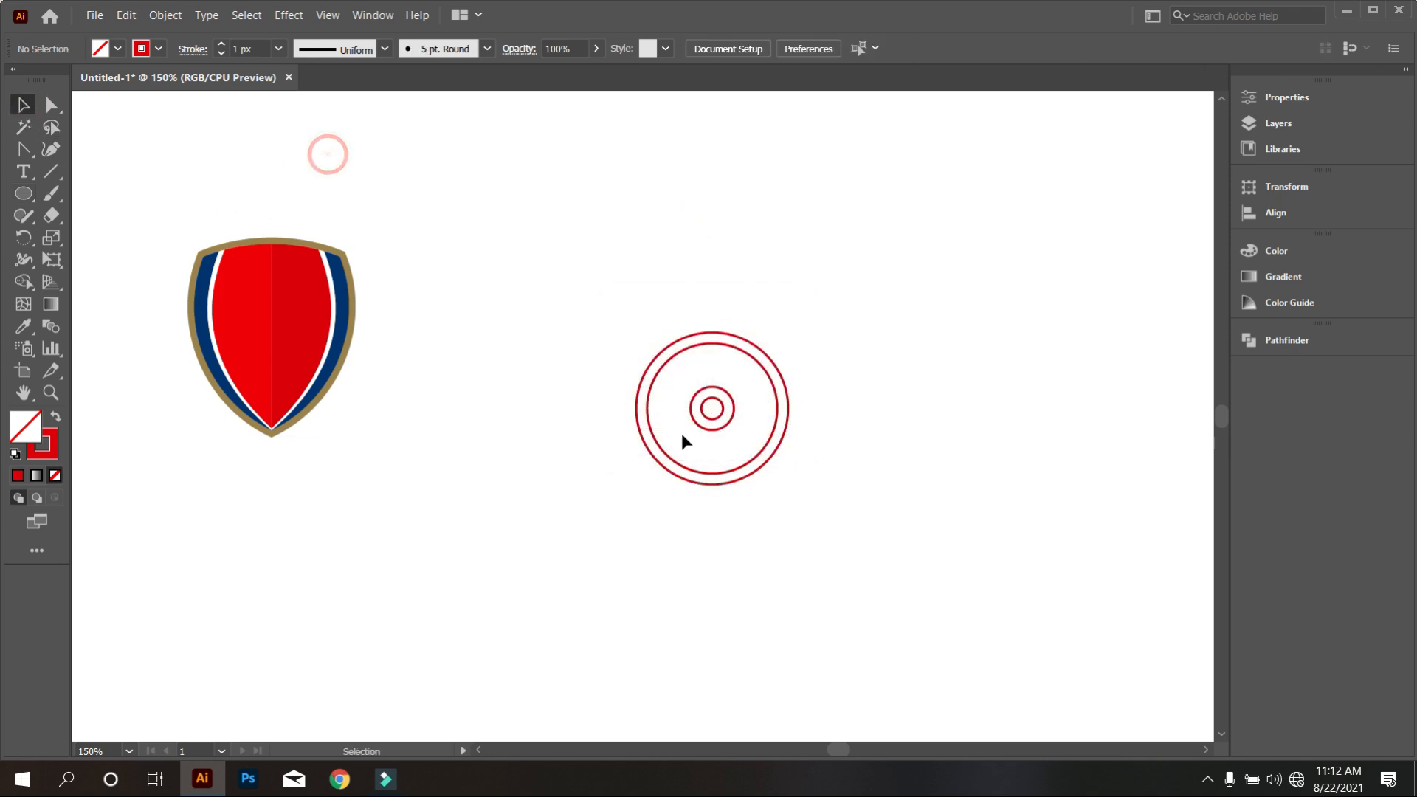
pyautogui.scroll(2, 851, 439)
pyautogui.scroll(-3, 607, 374)
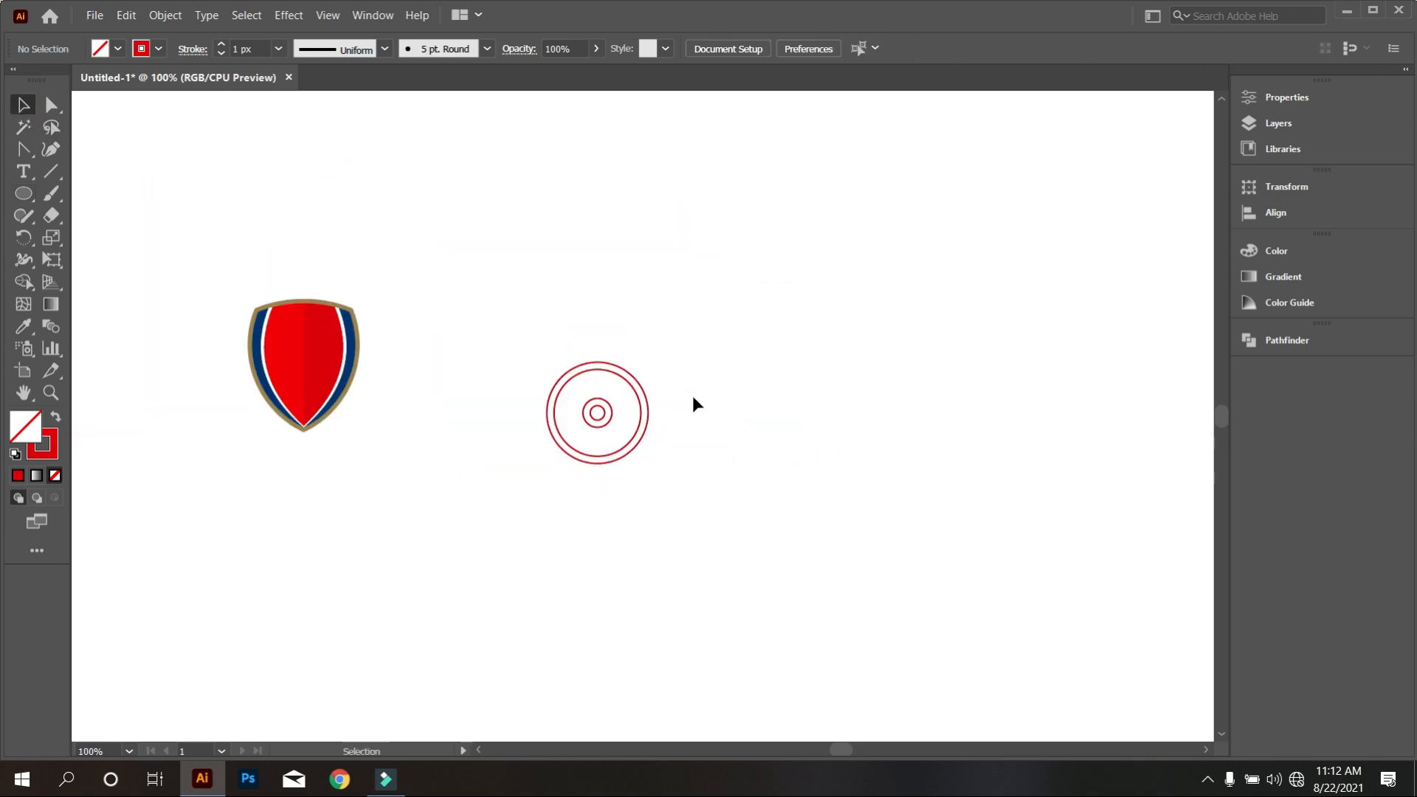
# Draw a long vertical straight line in the empty area to the right of the concentric circles.
pyautogui.moveTo(781, 440); pyautogui.dragTo(625, 387)
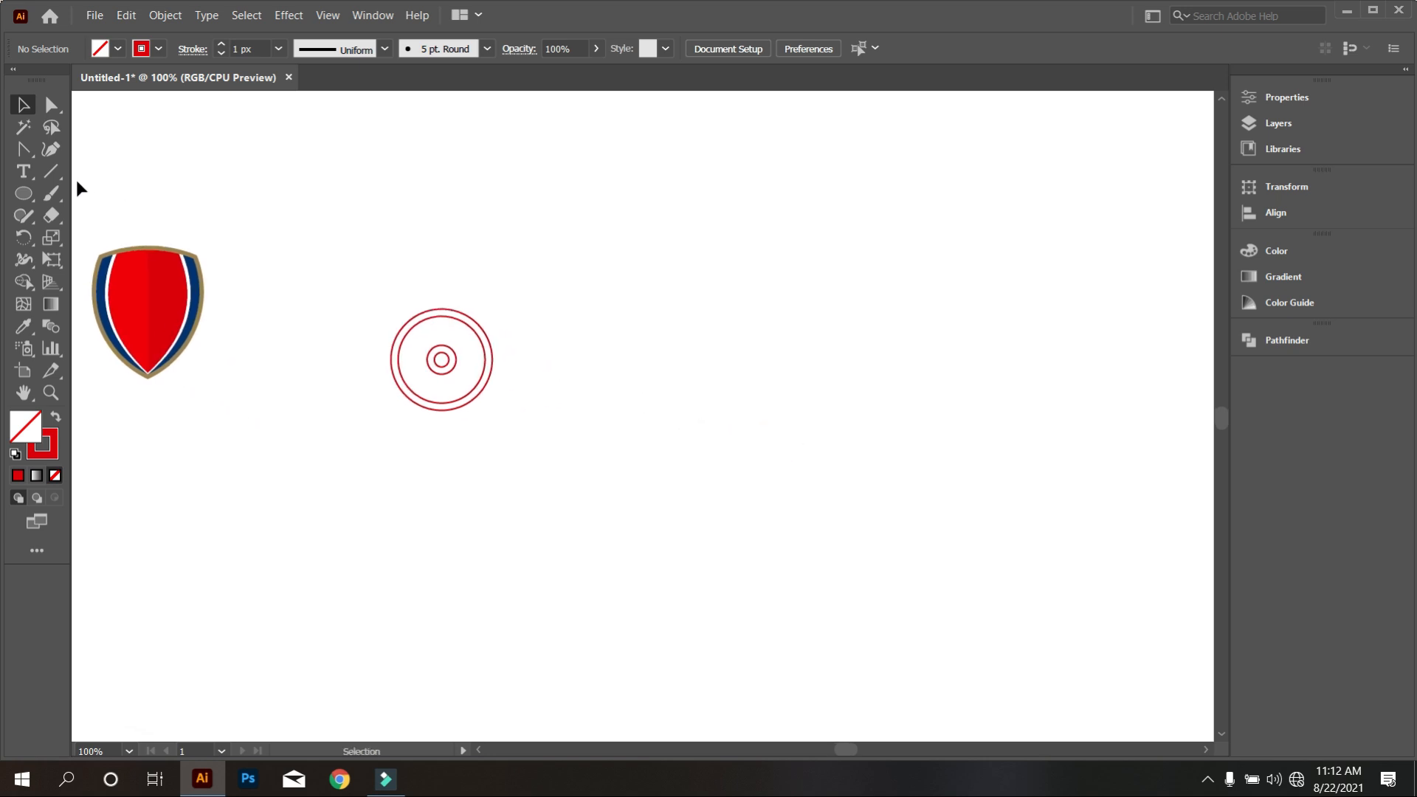
pyautogui.click(56, 172)
pyautogui.moveTo(769, 220); pyautogui.dragTo(770, 581)
pyautogui.click(20, 108)
pyautogui.scroll(1, 295, 377)
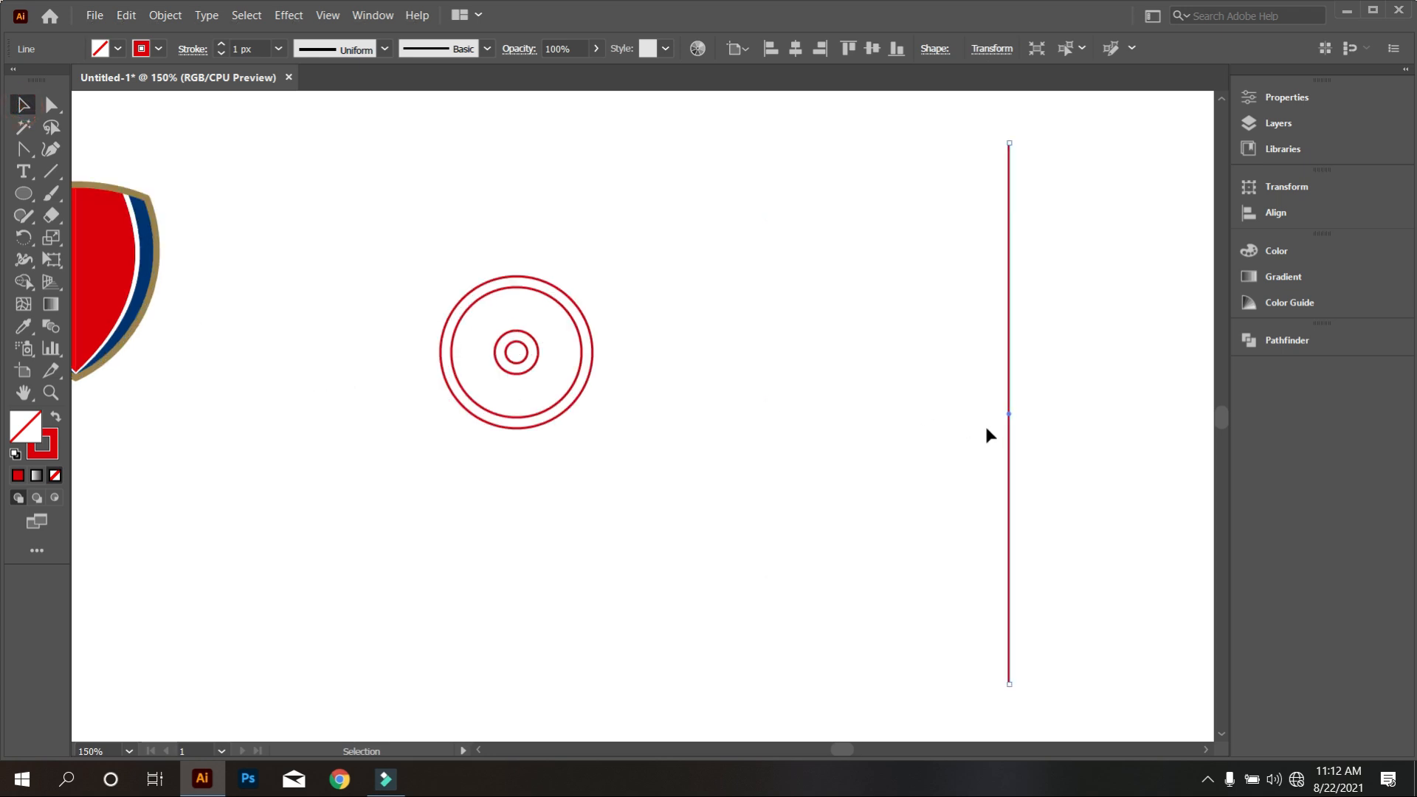
# Move the vertical line to the right edge of the 60 px circle and place a duplicate at the outermost circle's right edge.
pyautogui.moveTo(1007, 453); pyautogui.dragTo(578, 387)
pyautogui.scroll(2, 579, 361)
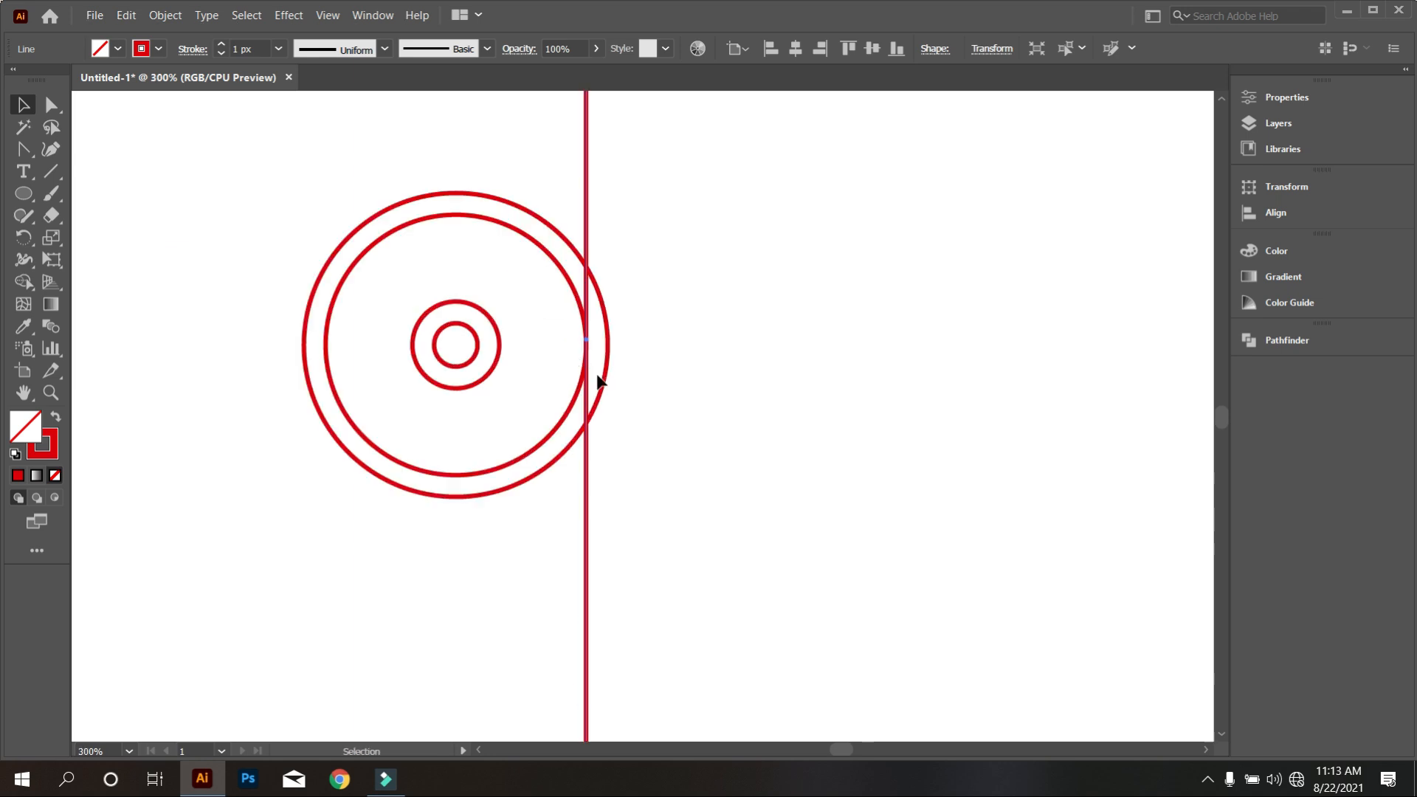
pyautogui.moveTo(590, 477); pyautogui.dragTo(613, 478)
pyautogui.scroll(-3, 628, 473)
# Align and group the two vertical lines, and move the group into the blank area right of the circles.
pyautogui.moveTo(732, 318); pyautogui.dragTo(586, 183)
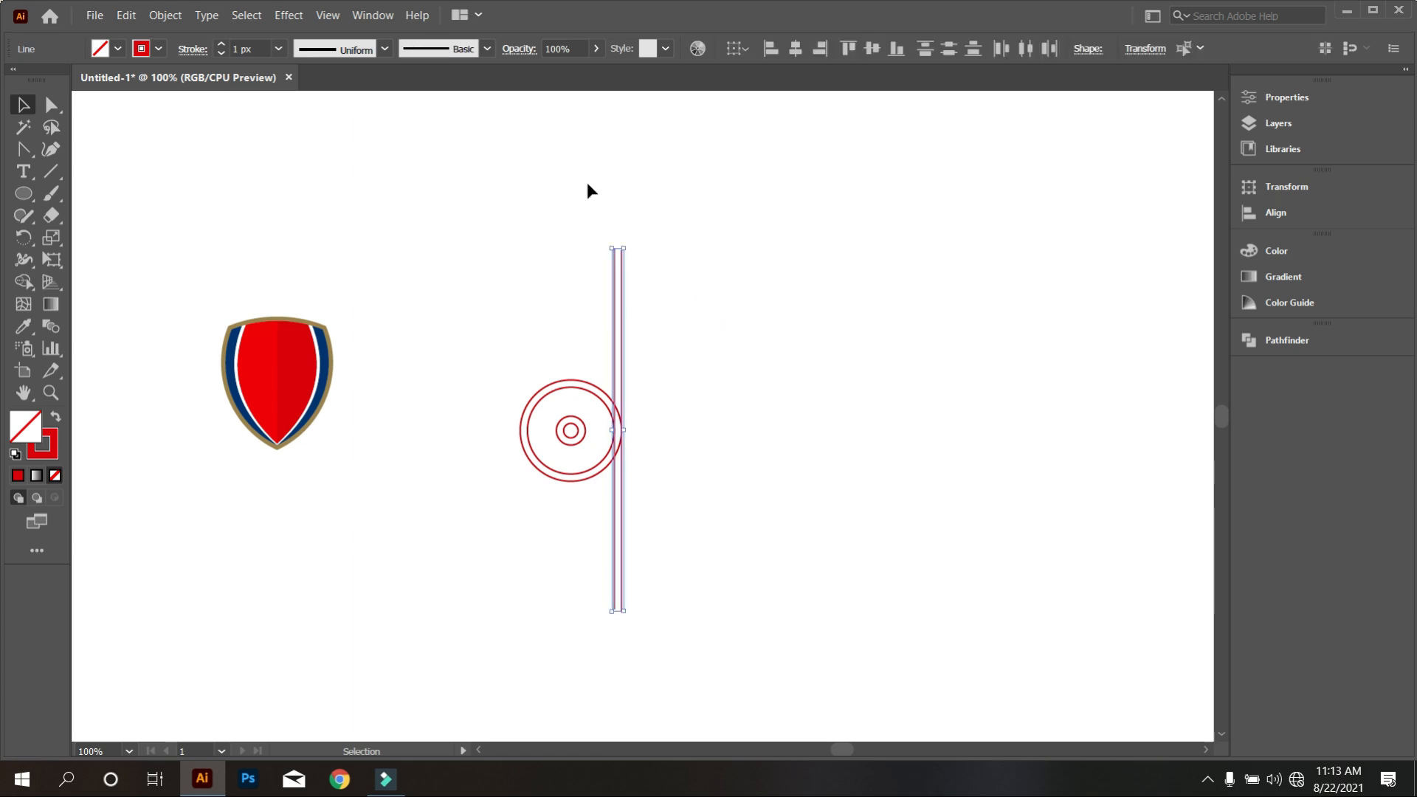
pyautogui.rightClick(684, 229)
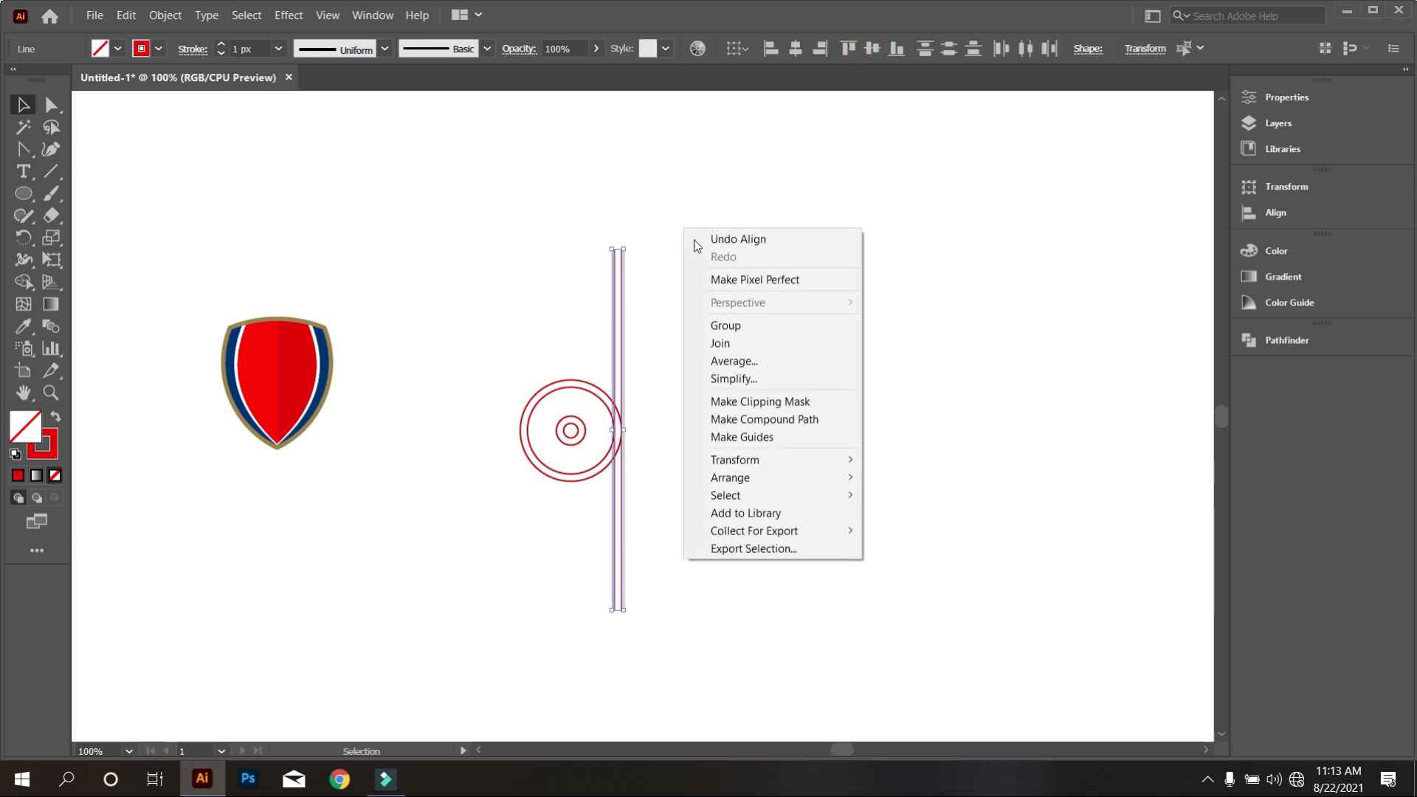
pyautogui.click(733, 329)
pyautogui.moveTo(623, 351); pyautogui.dragTo(844, 352)
pyautogui.click(901, 374)
pyautogui.moveTo(947, 475); pyautogui.dragTo(805, 373)
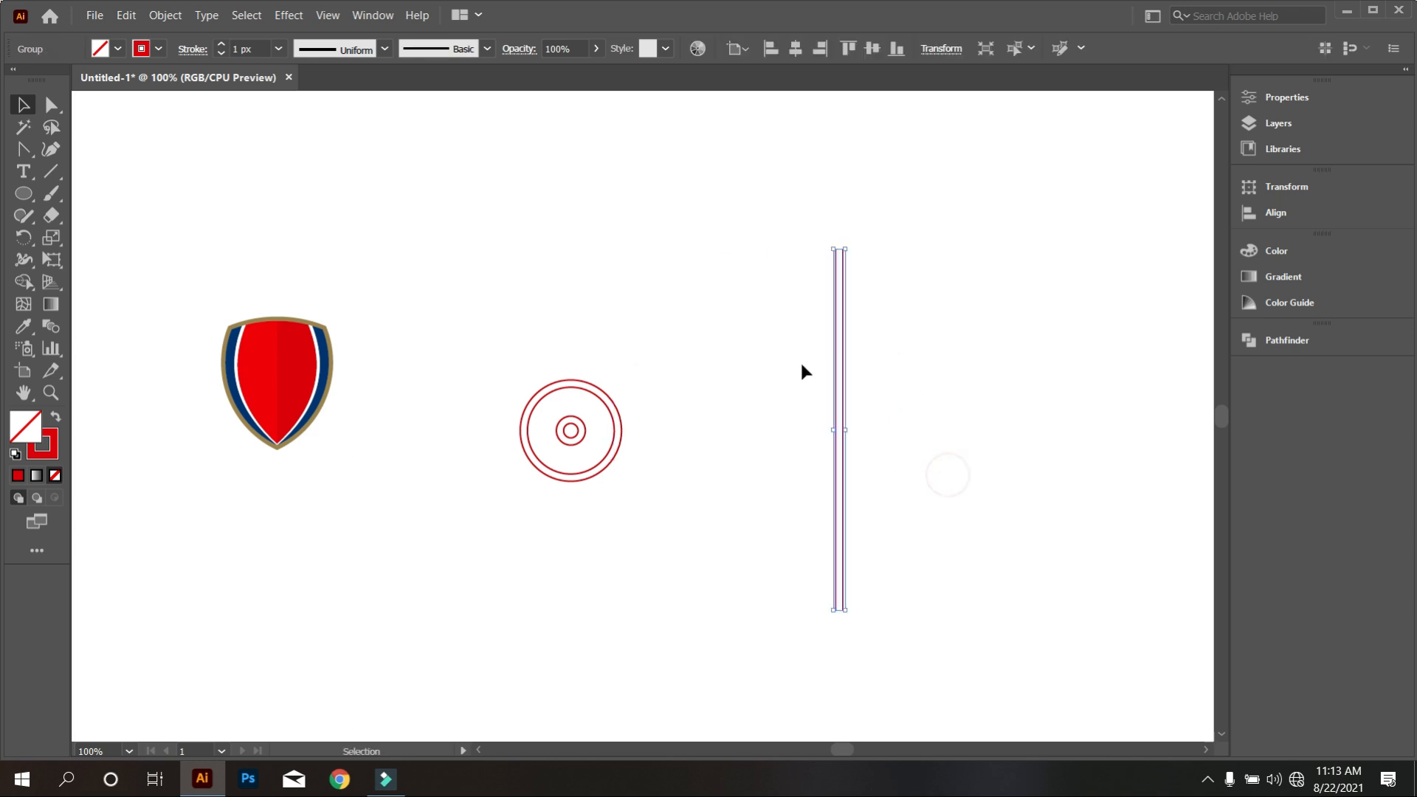
# Rotate a copy of the line pair about its centre by 360/6 degrees, and repeat the transformation once for a third pair.
pyautogui.click(23, 238)
pyautogui.scroll(1, 818, 480)
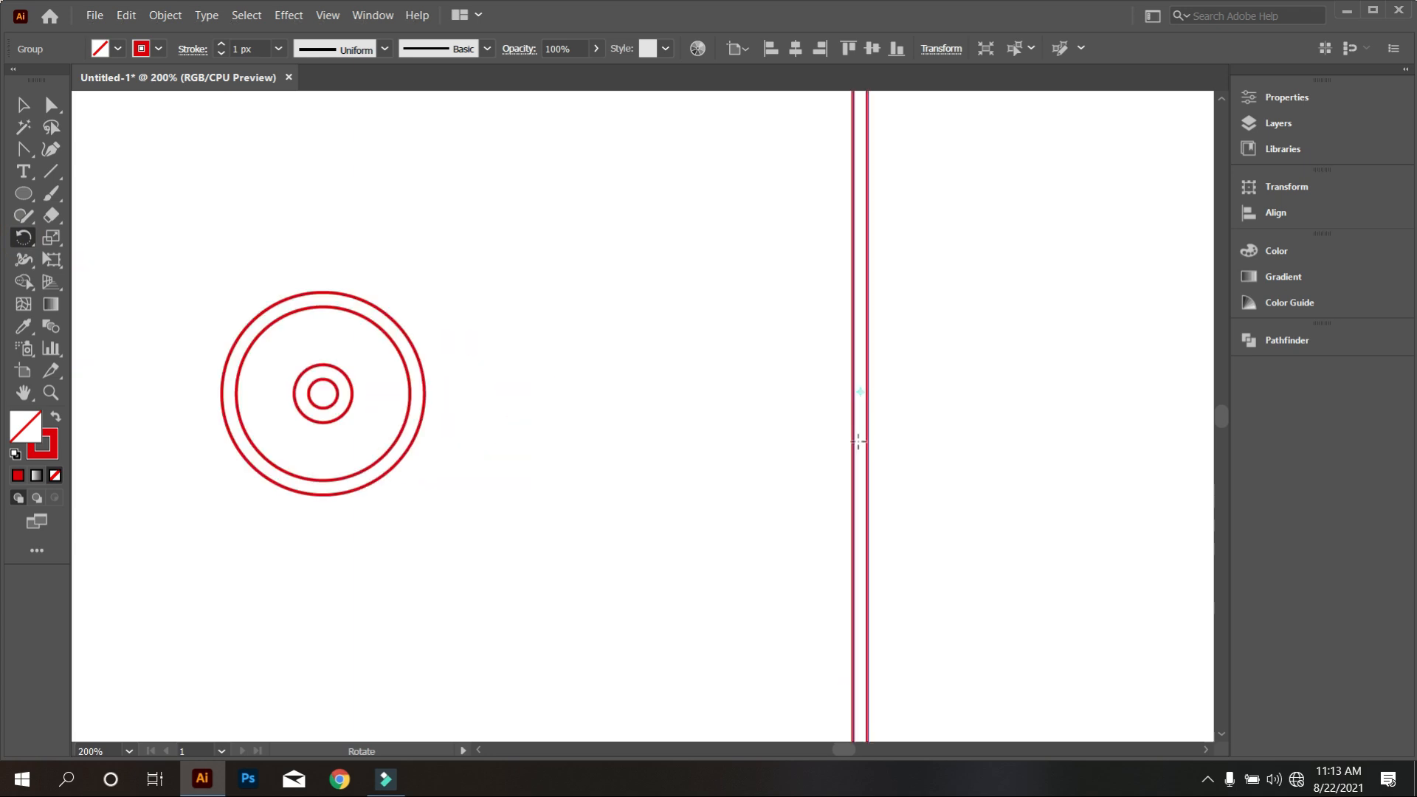
pyautogui.keyDown('alt'); pyautogui.click(859, 392); pyautogui.keyUp('alt')
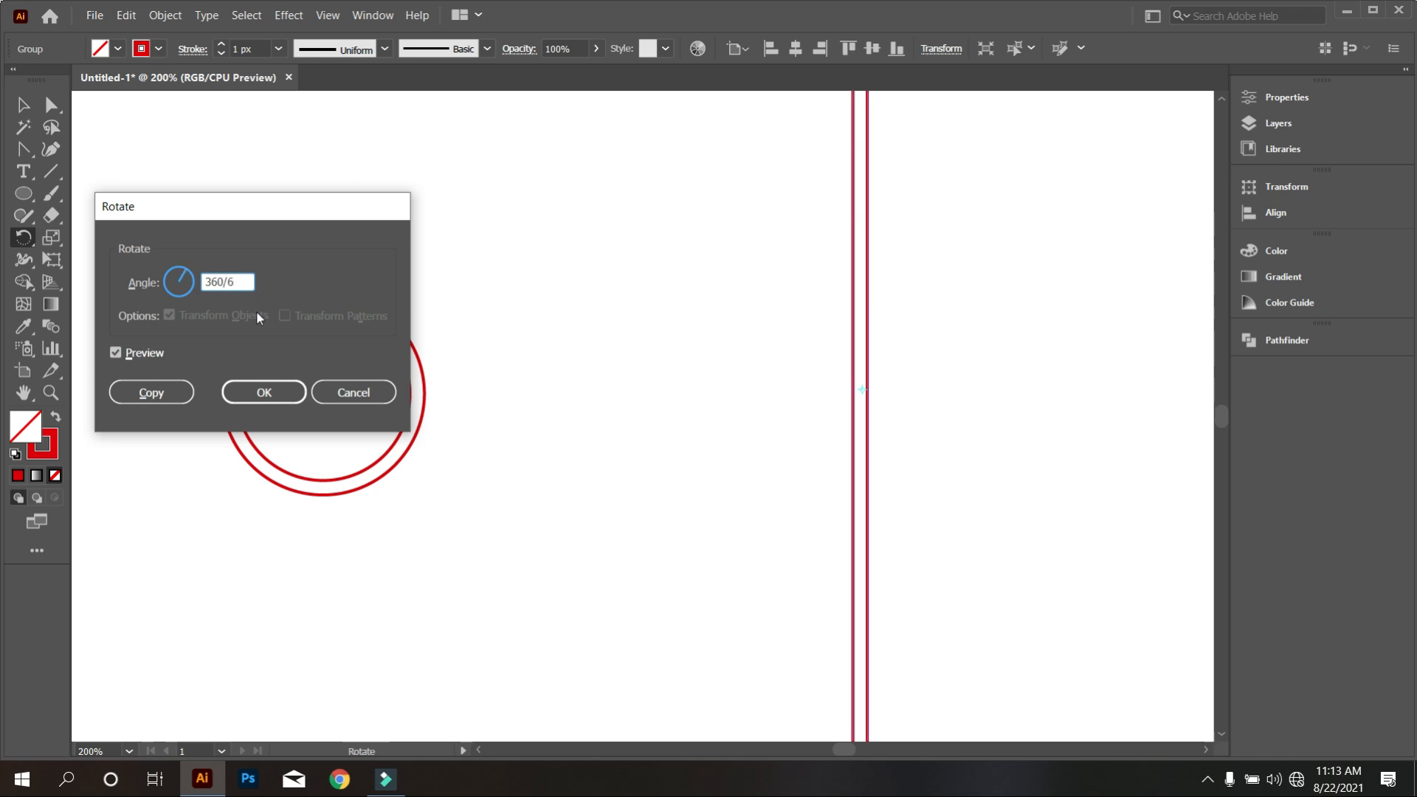
pyautogui.click(169, 393)
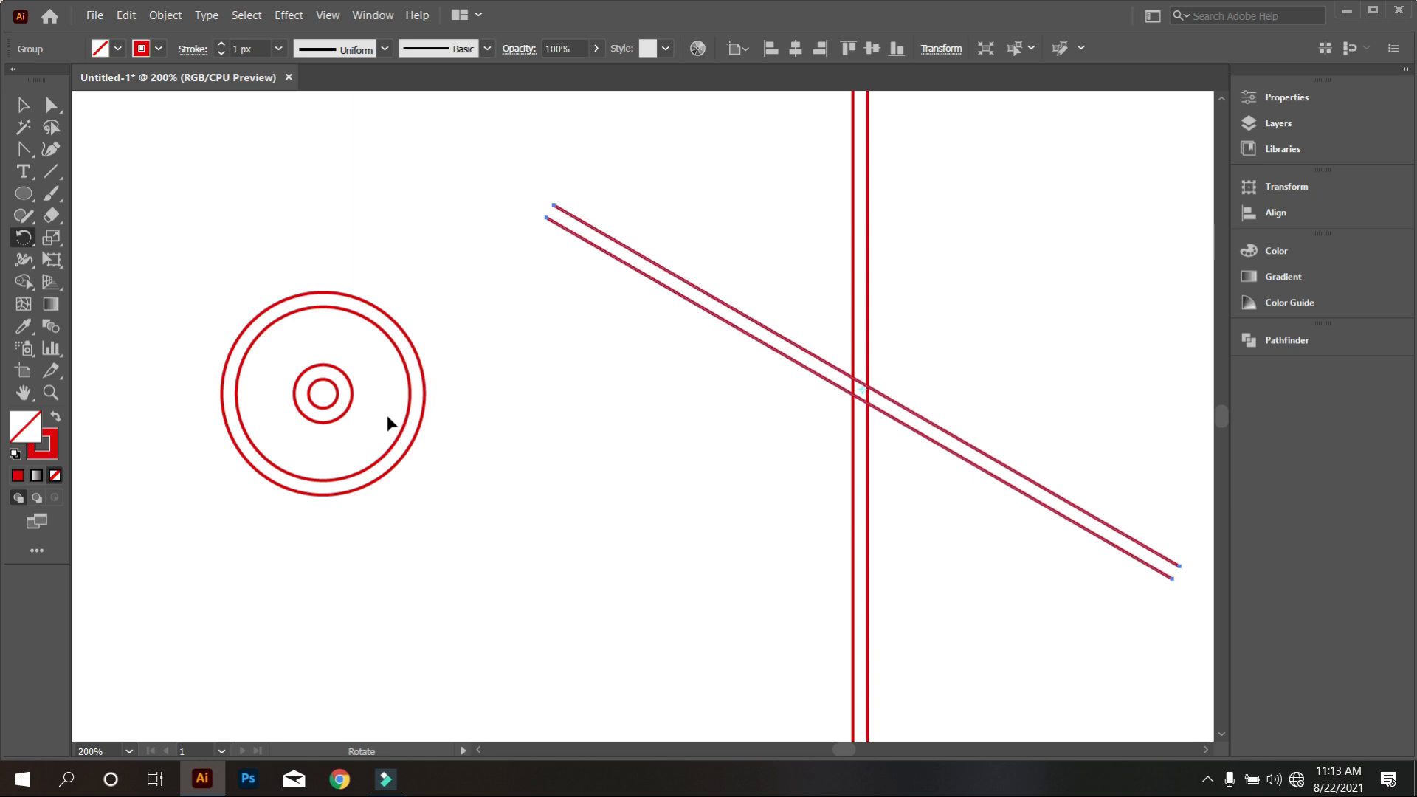
pyautogui.hotkey('ctrl', 'd')
pyautogui.scroll(-2, 487, 379)
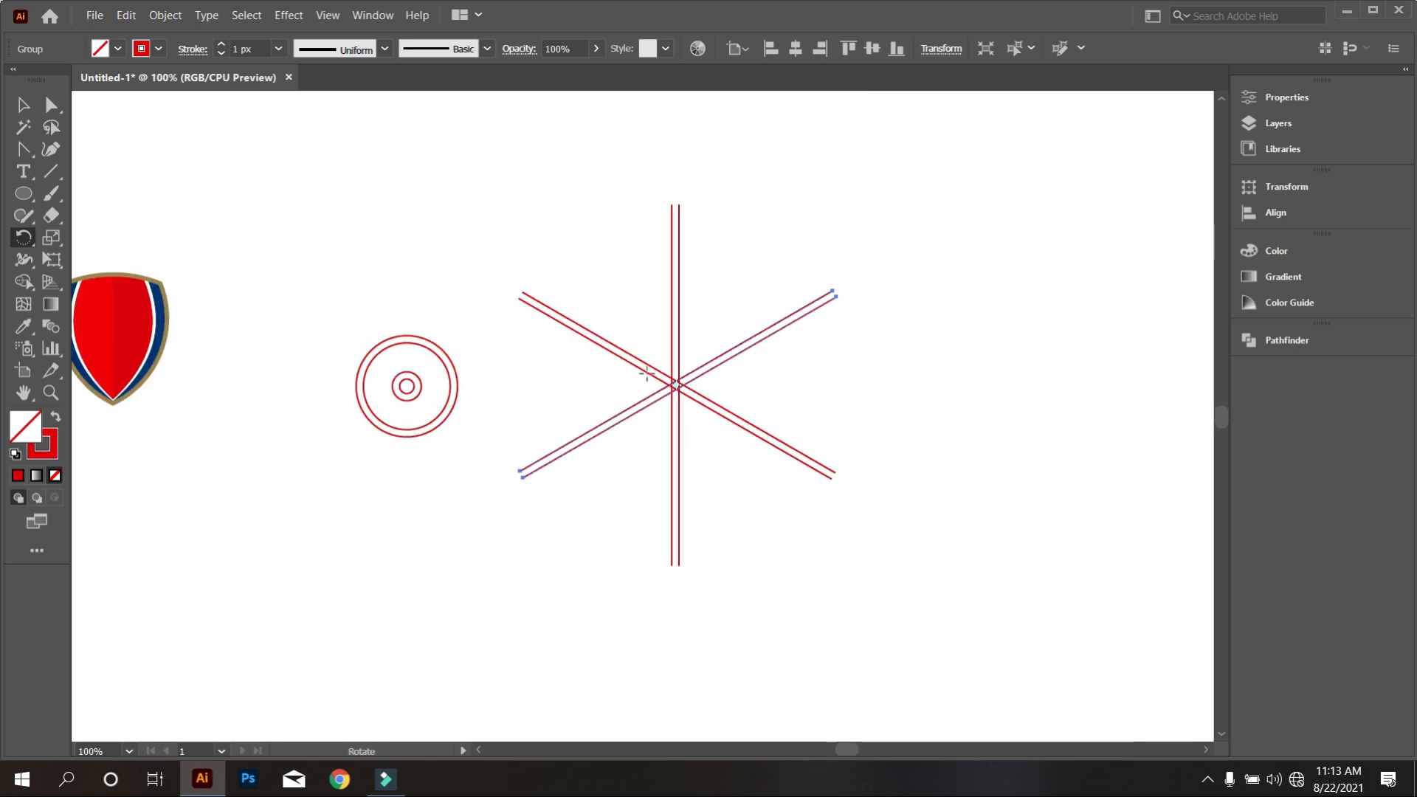
# Centre the three line pairs and the concentric circles on each other horizontally and vertically.
pyautogui.click(23, 105)
pyautogui.moveTo(315, 230); pyautogui.dragTo(746, 549)
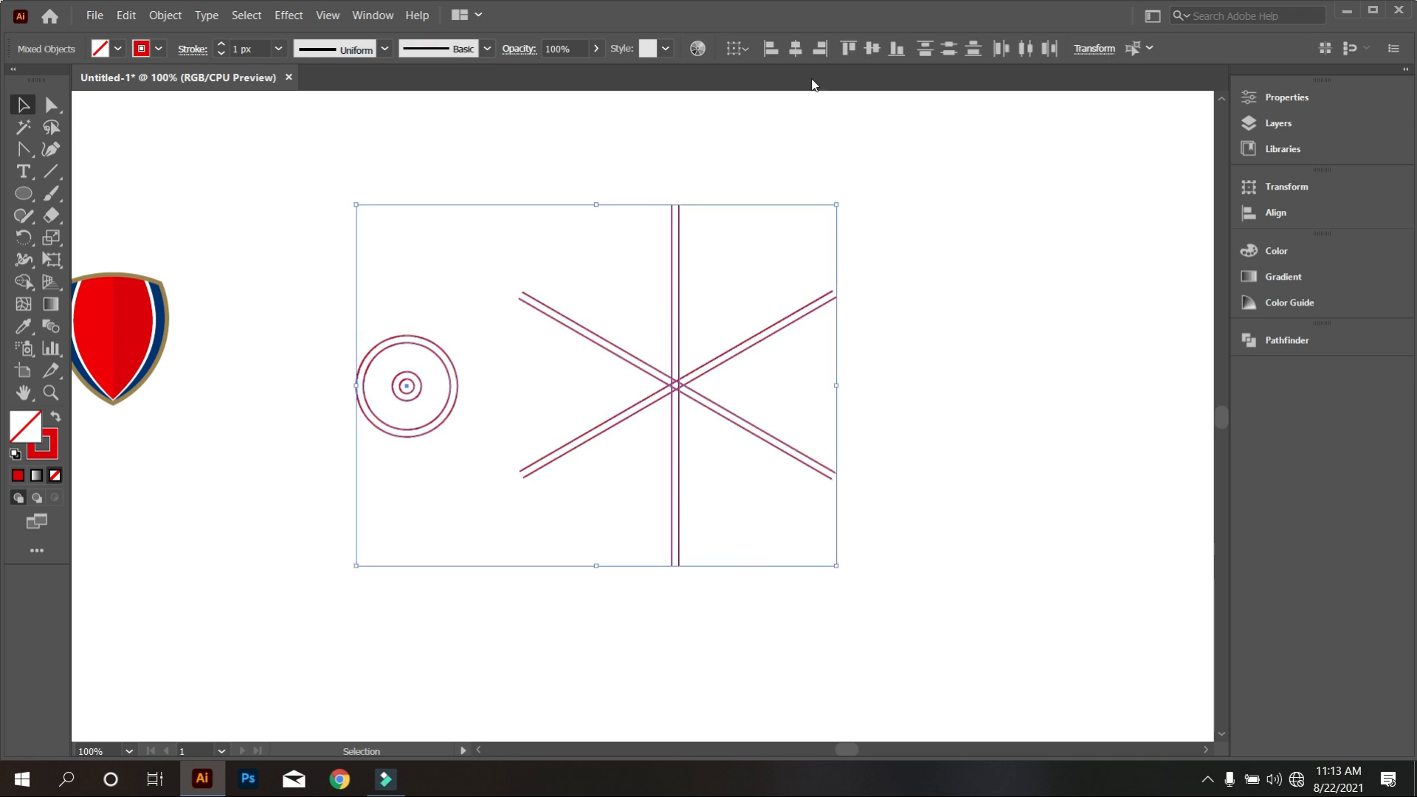
pyautogui.click(795, 49)
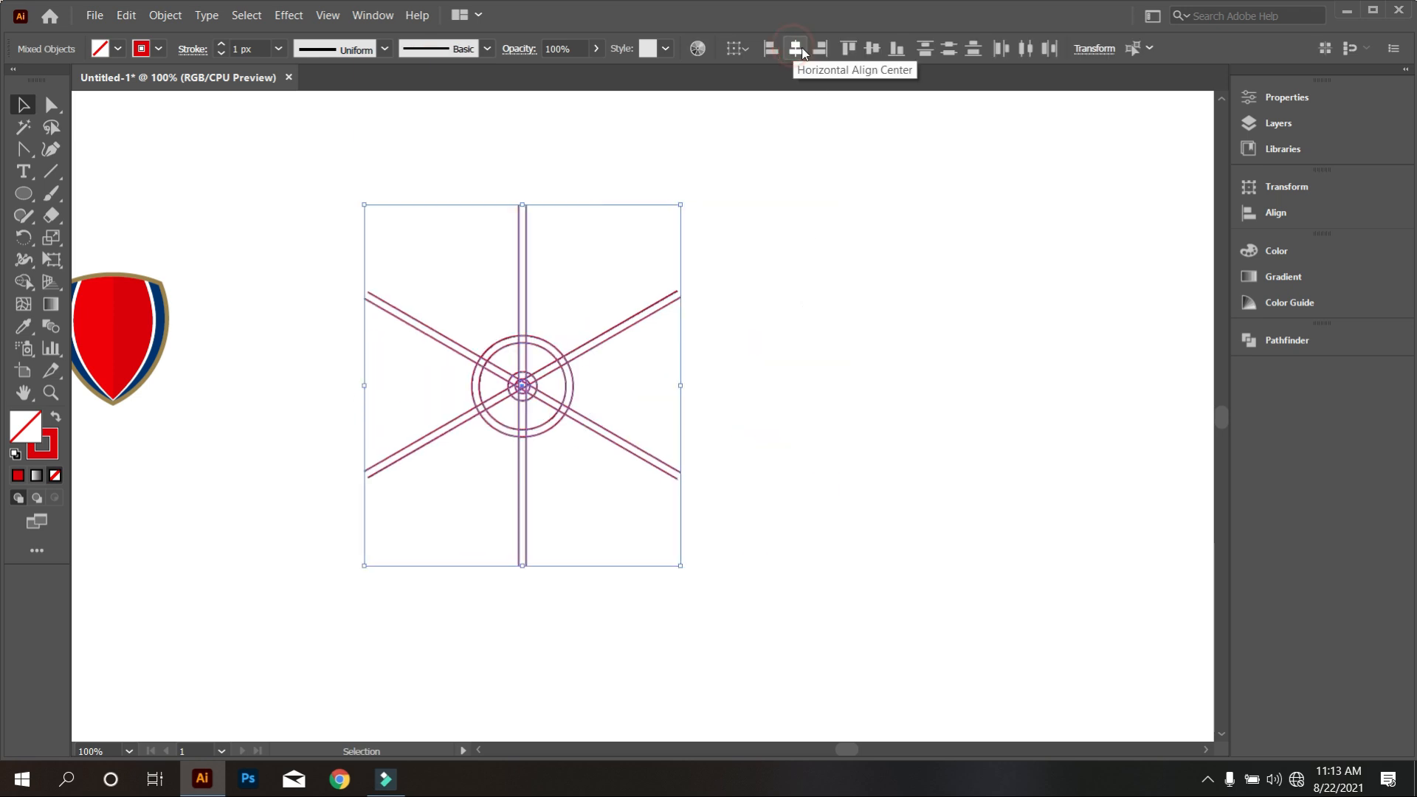
pyautogui.click(872, 48)
pyautogui.click(807, 307)
pyautogui.scroll(1, 518, 433)
pyautogui.moveTo(545, 475); pyautogui.dragTo(639, 493)
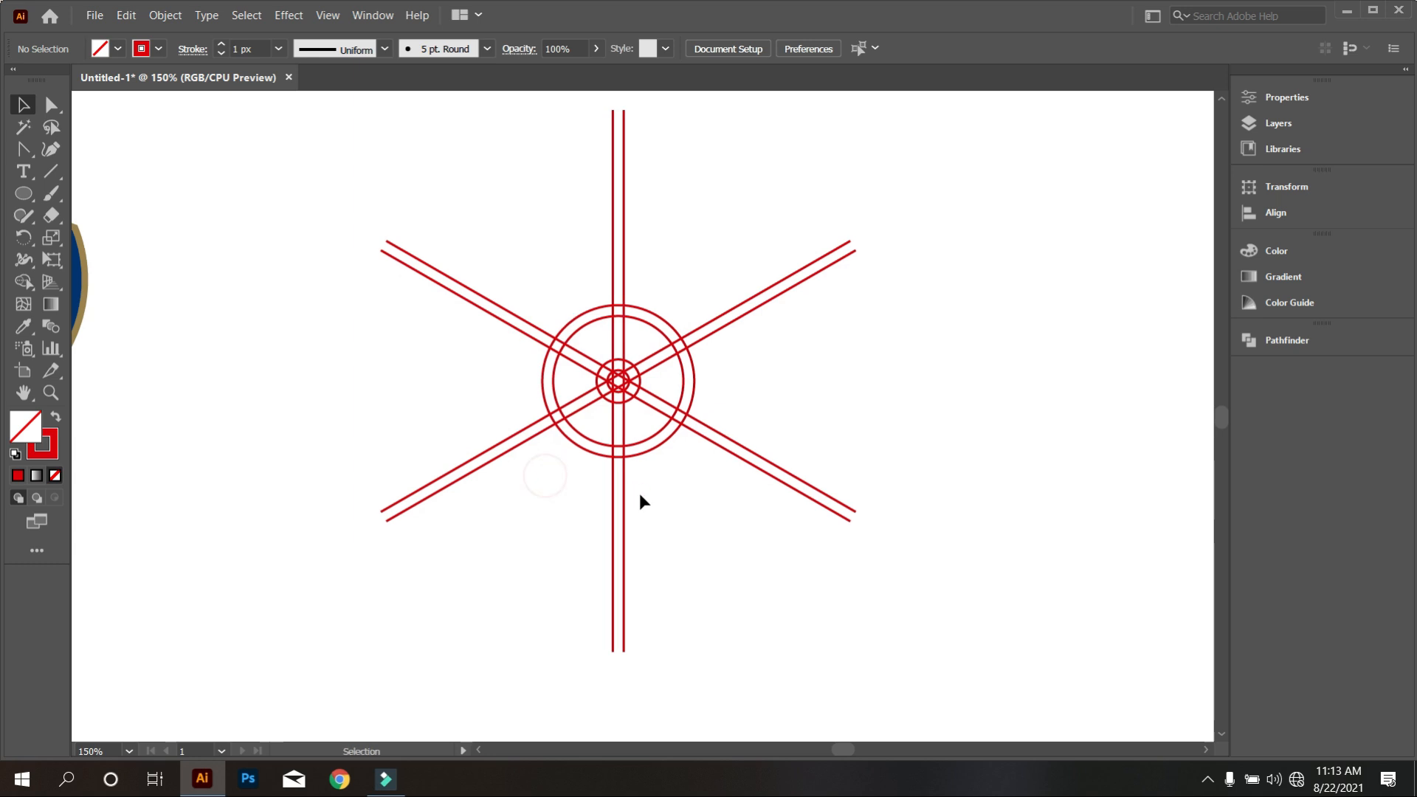
pyautogui.moveTo(537, 164); pyautogui.dragTo(728, 525)
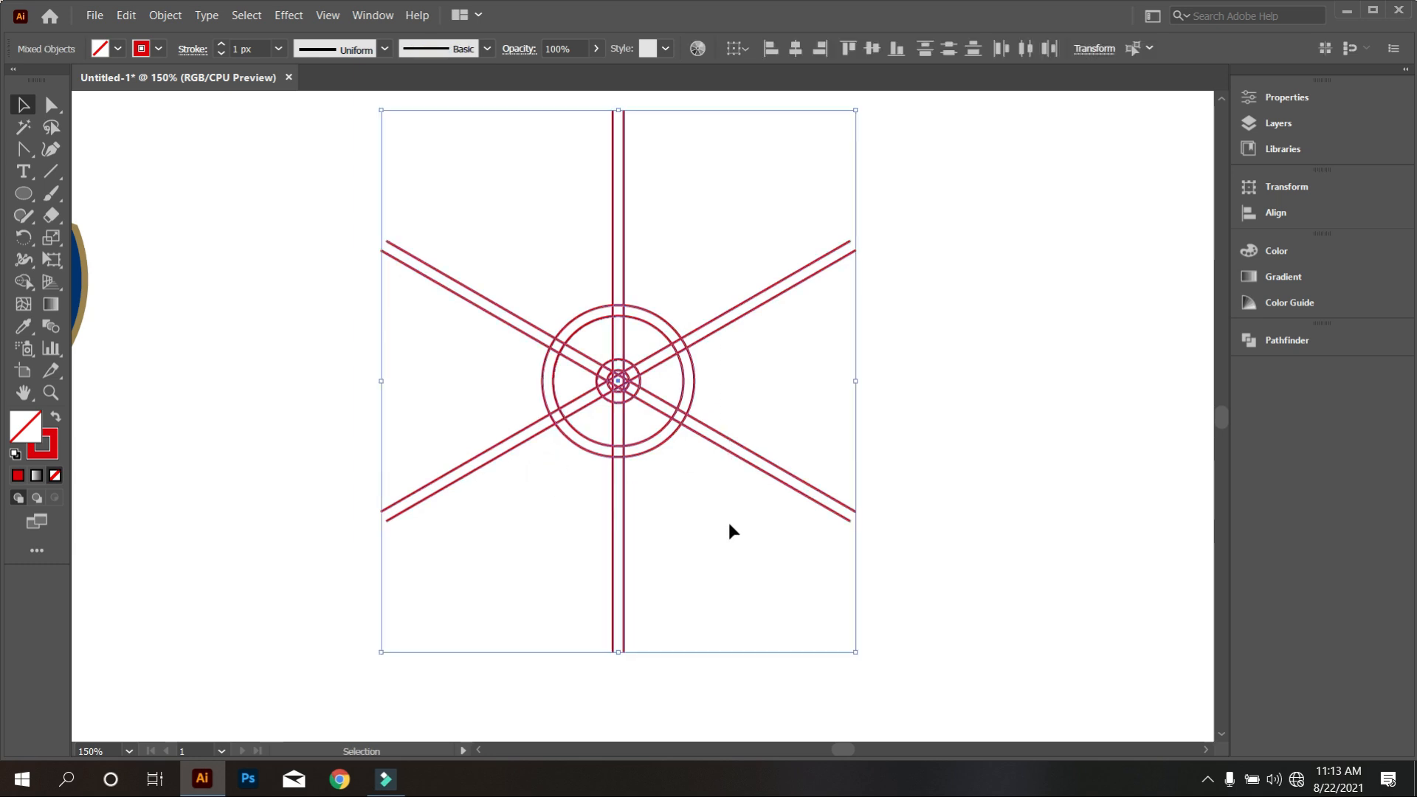
pyautogui.click(729, 524)
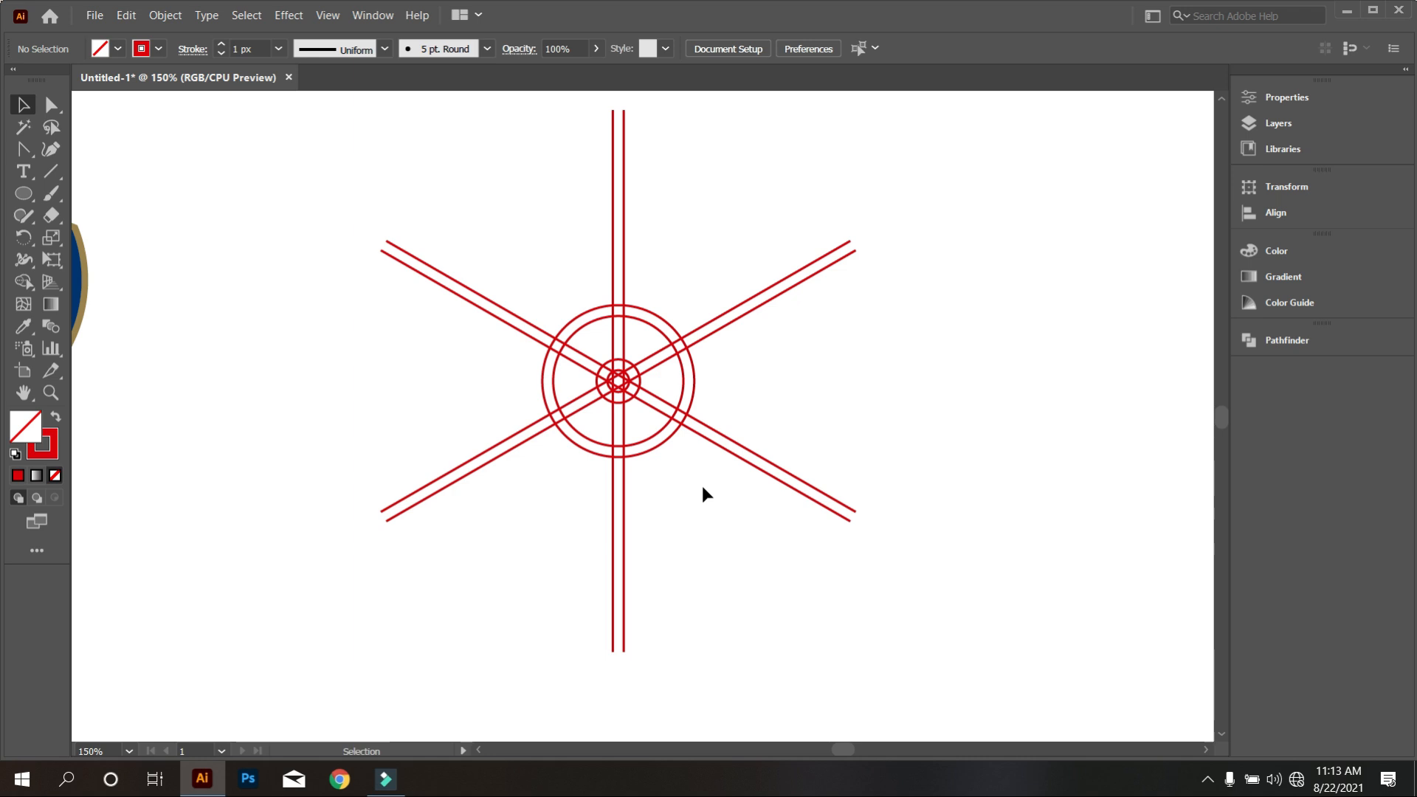
pyautogui.scroll(2, 609, 448)
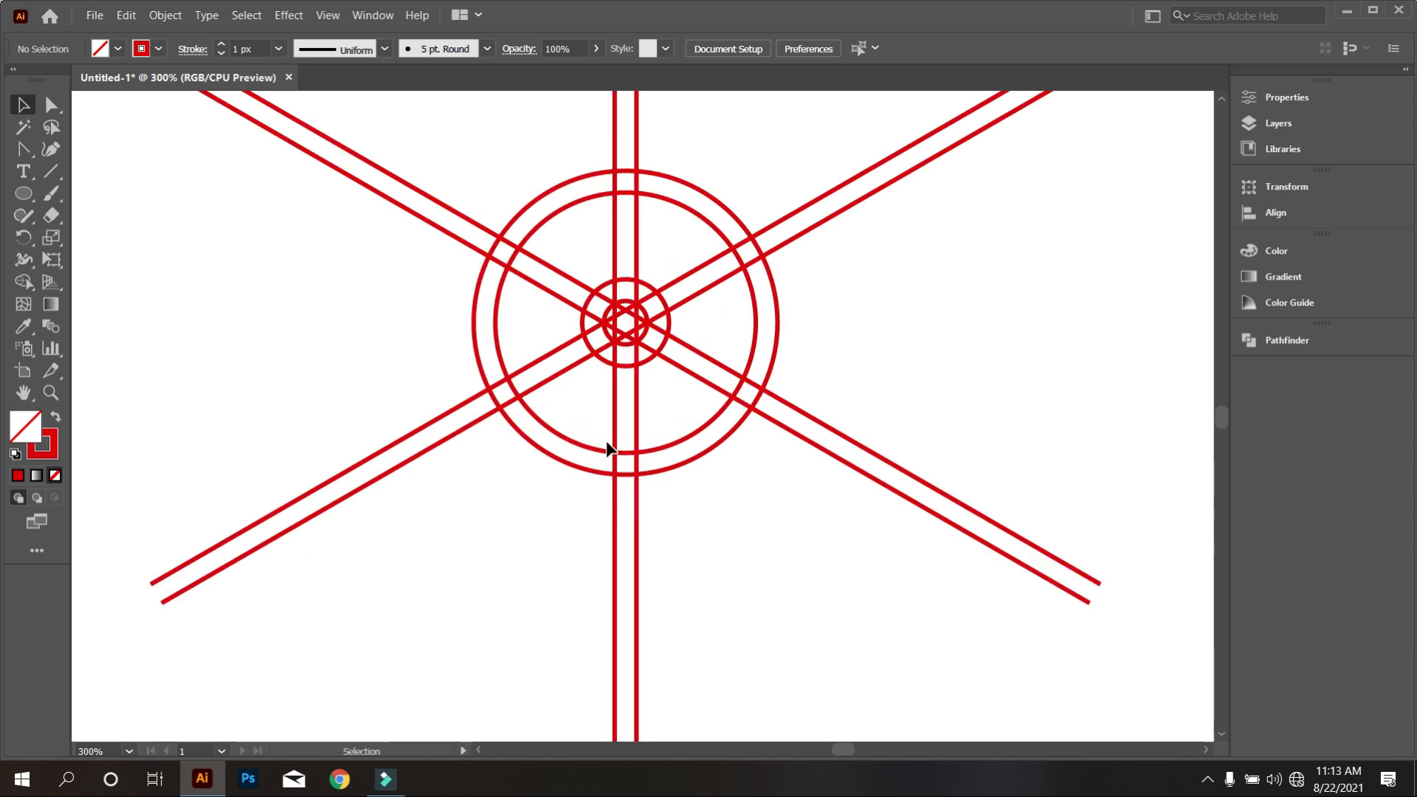
pyautogui.moveTo(680, 454); pyautogui.dragTo(744, 450)
pyautogui.click(730, 474)
pyautogui.scroll(2, 729, 474)
pyautogui.scroll(-1, 730, 474)
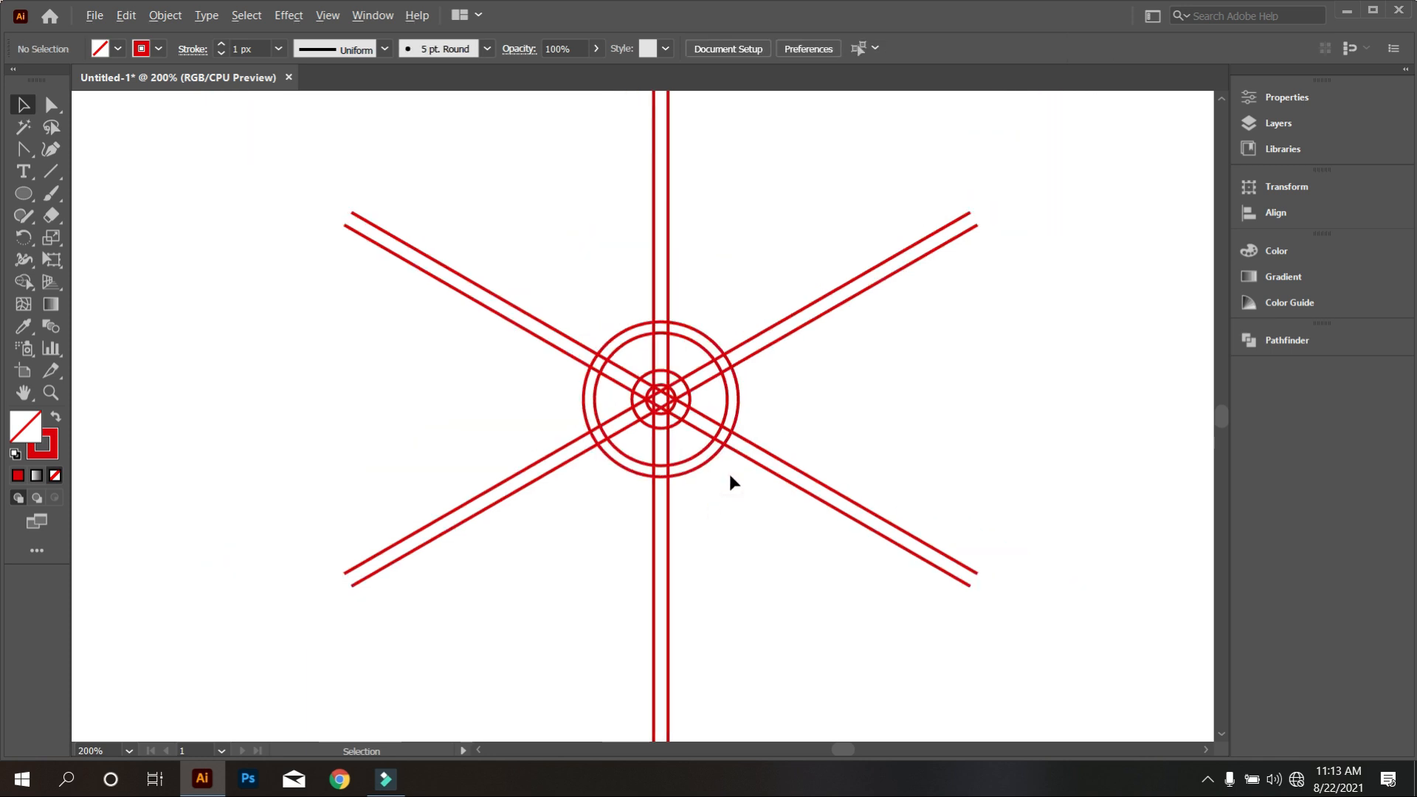
# Select all circles and line pairs and convert their strokes to filled shapes with Outline Stroke.
pyautogui.moveTo(622, 291); pyautogui.dragTo(767, 518)
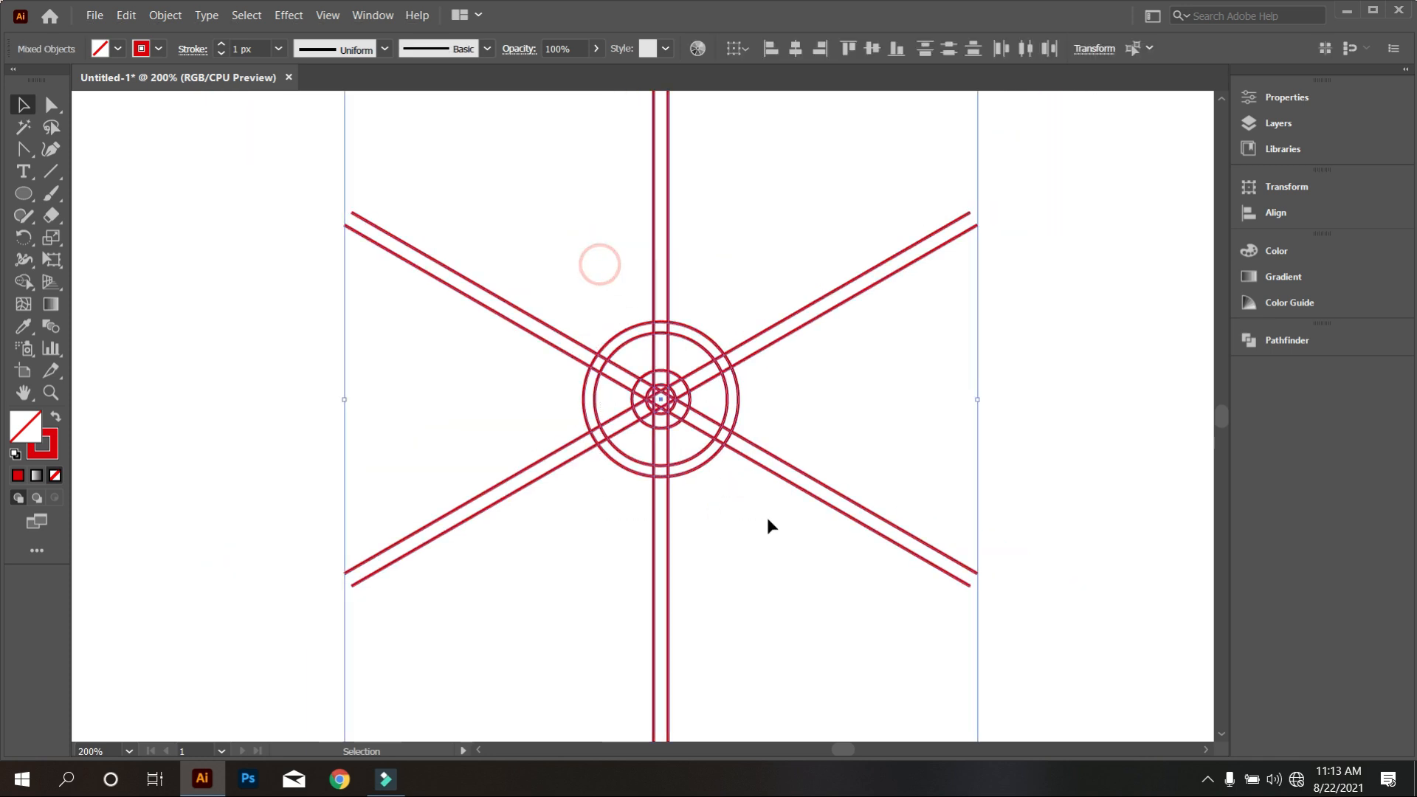
pyautogui.click(165, 17)
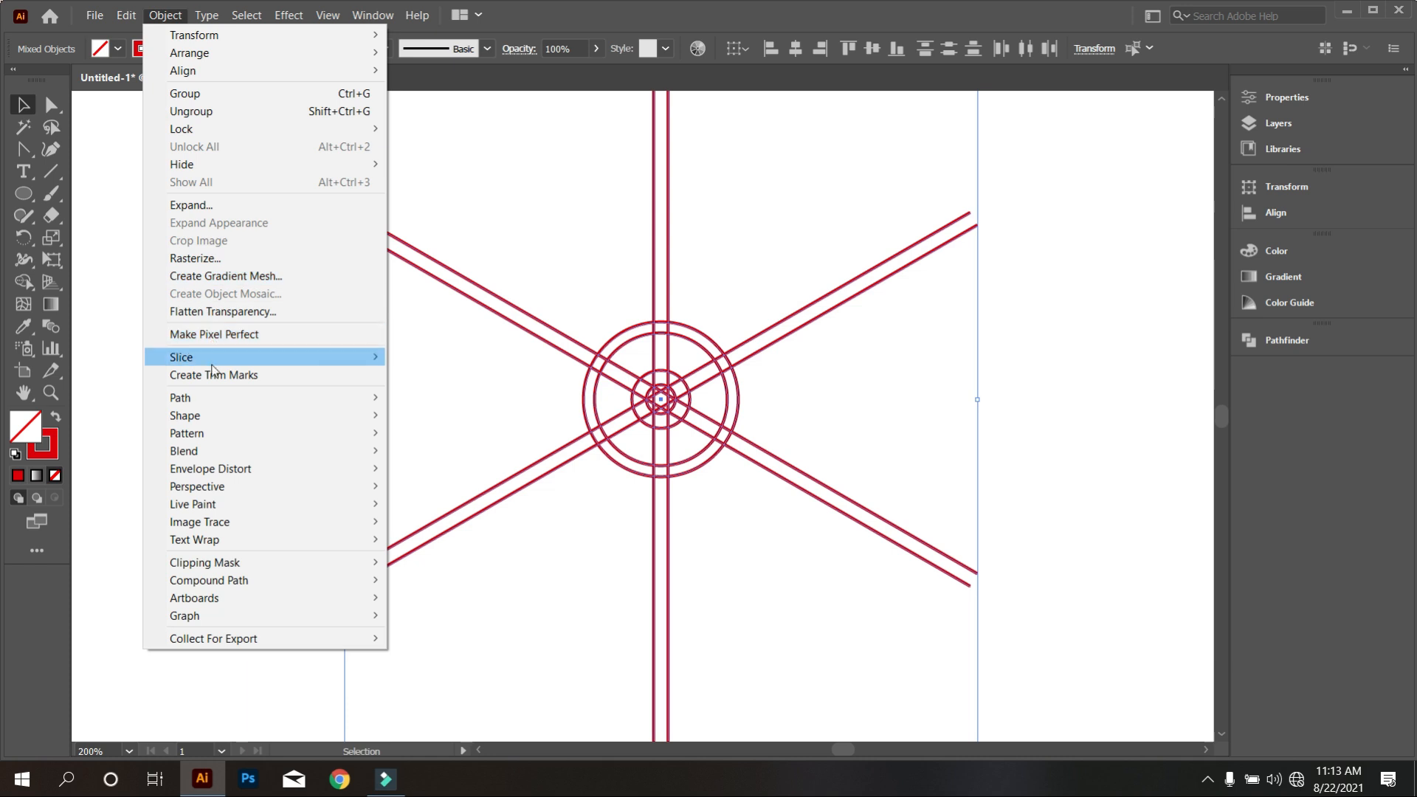
pyautogui.moveTo(210, 403)
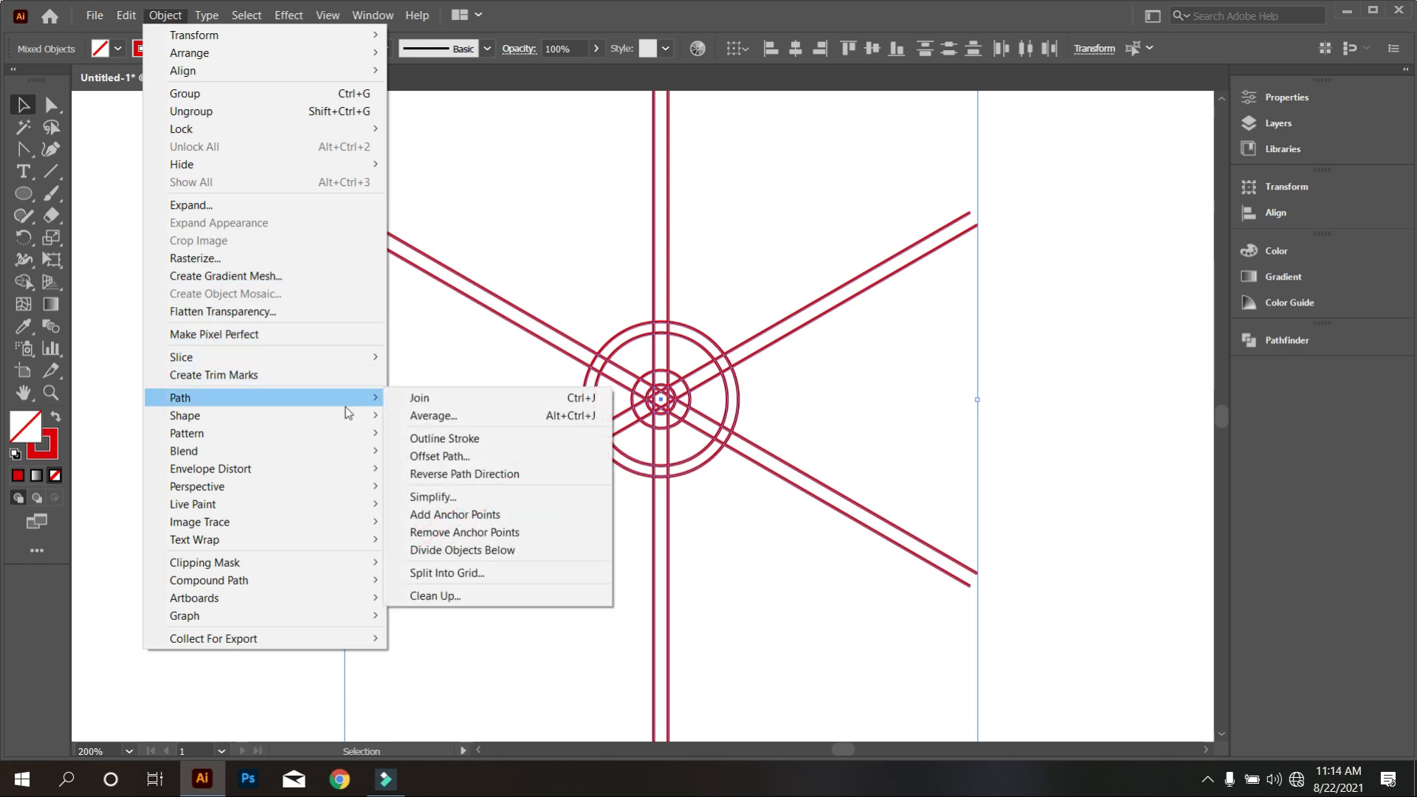
pyautogui.click(468, 437)
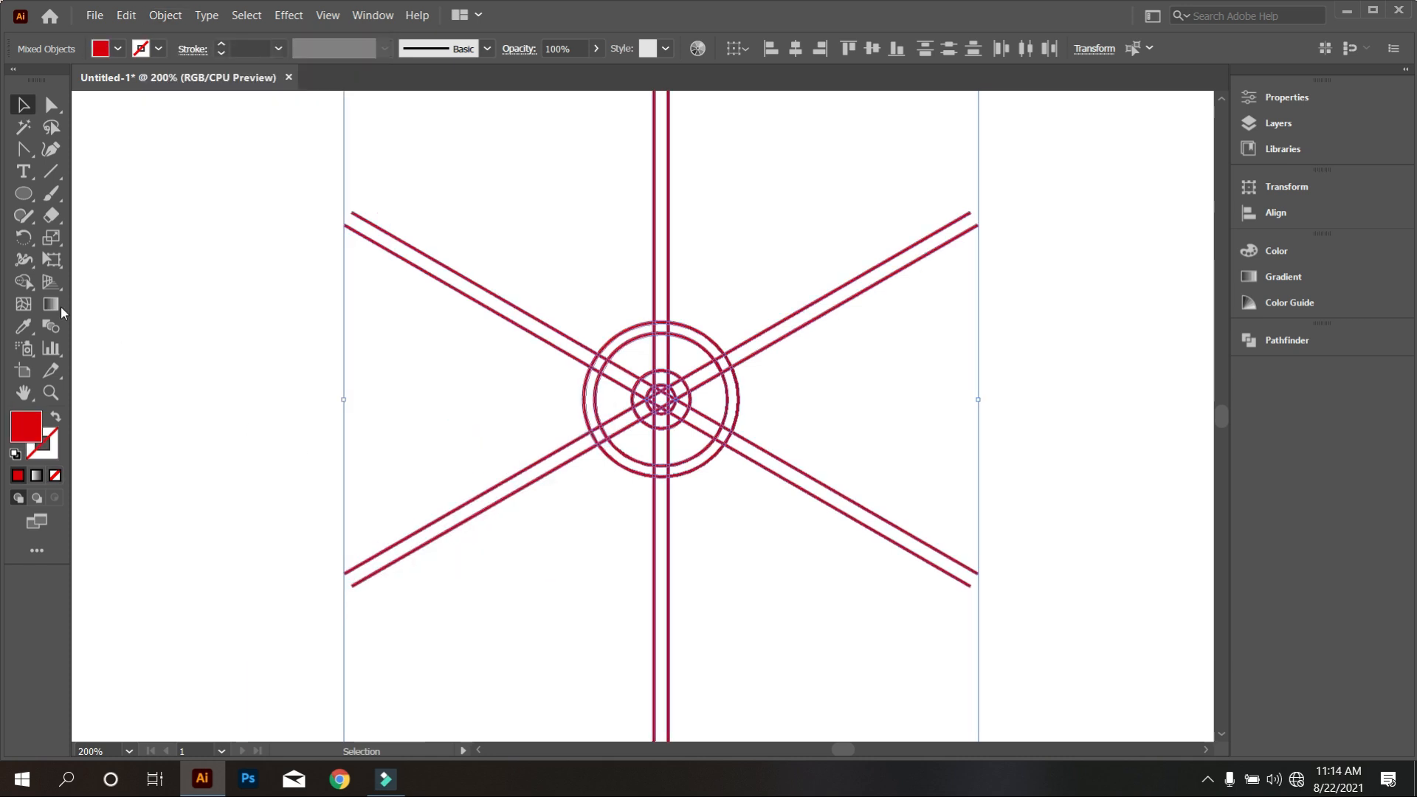
# Remove the ends of the line pairs extending beyond the outermost circle with the Shape Builder tool.
pyautogui.click(23, 282)
pyautogui.scroll(-1, 454, 338)
pyautogui.moveTo(629, 249)
pyautogui.mouseDown()
pyautogui.moveTo(448, 428)
pyautogui.moveTo(758, 489)
pyautogui.moveTo(409, 250)
pyautogui.moveTo(432, 385)
pyautogui.mouseUp()
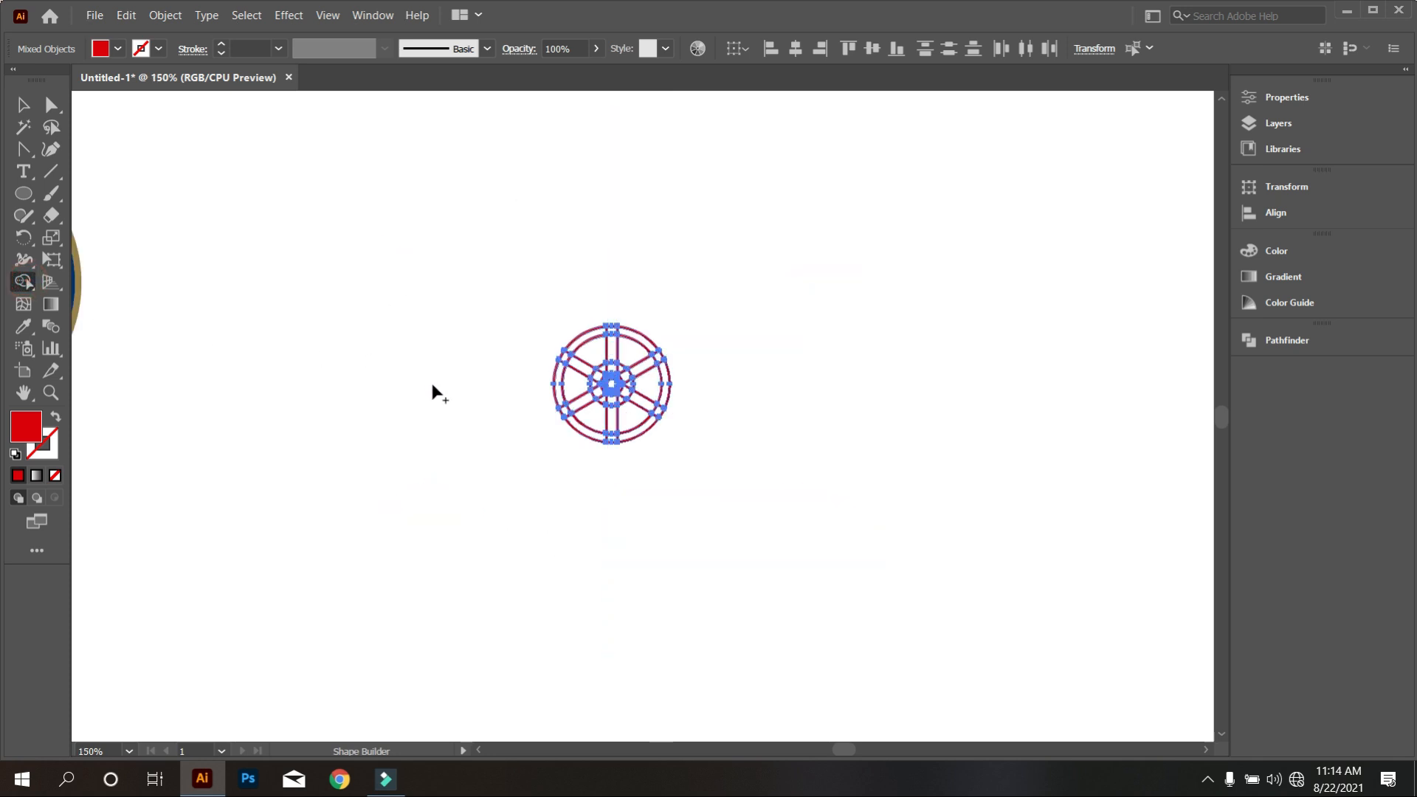
# Remove the line and arc pieces crossing the rim, spokes and hub with Shape Builder, leaving six separate wedge outlines.
pyautogui.scroll(4, 572, 382)
pyautogui.moveTo(923, 254)
pyautogui.mouseDown()
pyautogui.moveTo(715, 174)
pyautogui.moveTo(544, 449)
pyautogui.moveTo(686, 602)
pyautogui.moveTo(934, 491)
pyautogui.moveTo(937, 276)
pyautogui.moveTo(731, 207)
pyautogui.moveTo(879, 323)
pyautogui.moveTo(650, 435)
pyautogui.moveTo(728, 544)
pyautogui.moveTo(752, 487)
pyautogui.moveTo(885, 491)
pyautogui.moveTo(806, 341)
pyautogui.mouseUp()
pyautogui.scroll(2, 803, 339)
pyautogui.moveTo(672, 310)
pyautogui.mouseDown()
pyautogui.moveTo(587, 447)
pyautogui.moveTo(814, 401)
pyautogui.moveTo(712, 313)
pyautogui.mouseUp()
pyautogui.scroll(-2, 745, 386)
pyautogui.click(27, 106)
pyautogui.click(159, 204)
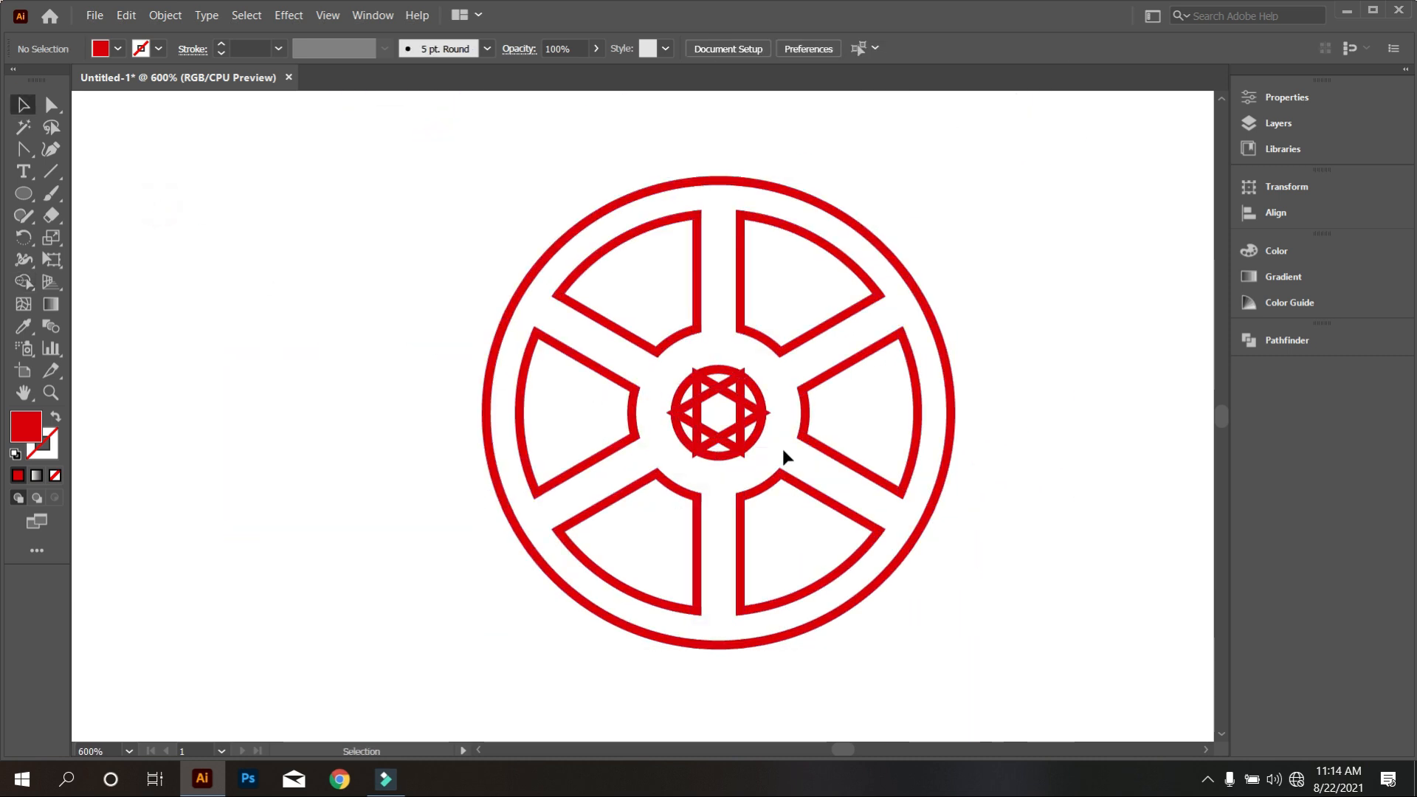
# Ungroup the vertical bar pair crossing the hub circle and deselect it.
pyautogui.scroll(-1, 782, 449)
pyautogui.scroll(1, 768, 463)
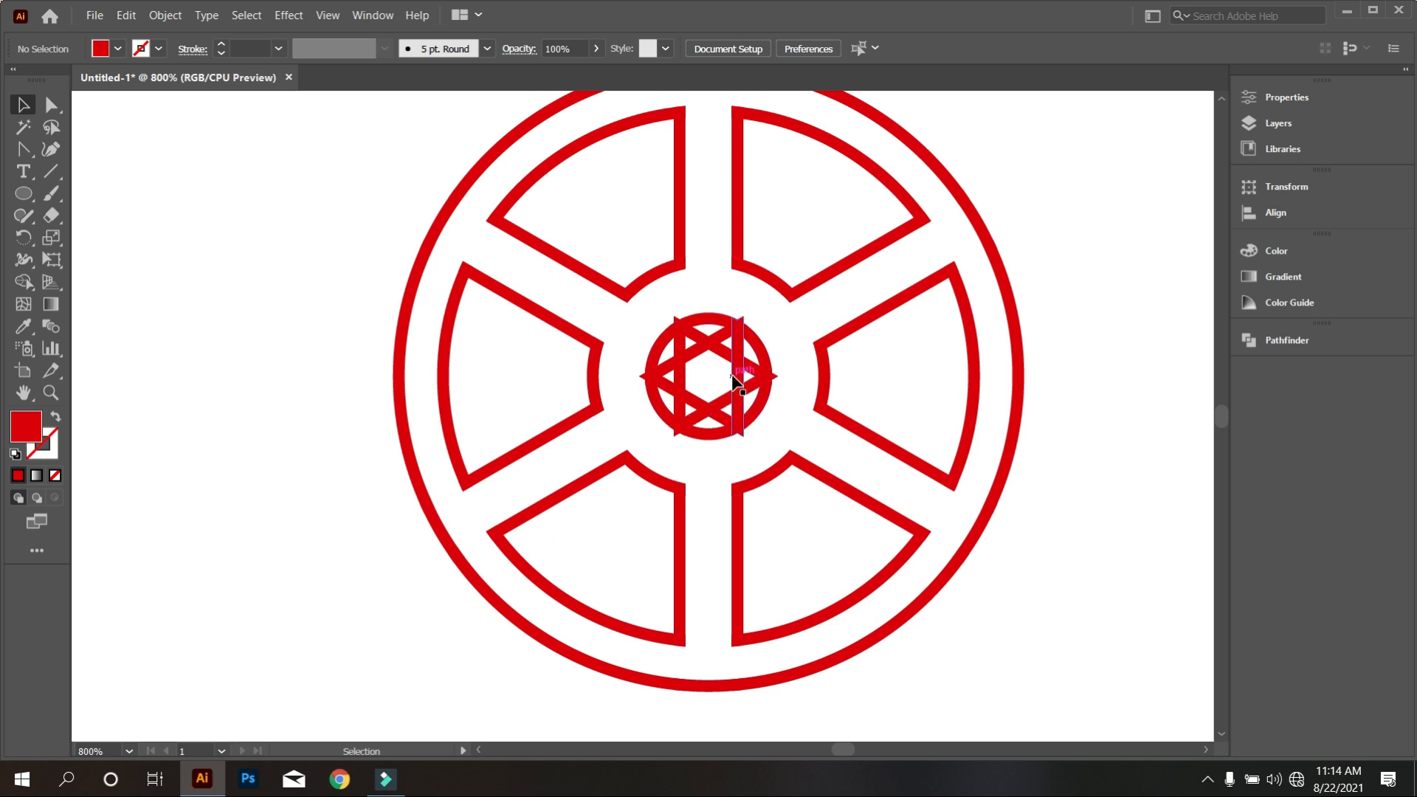
pyautogui.click(732, 375)
pyautogui.rightClick(733, 374)
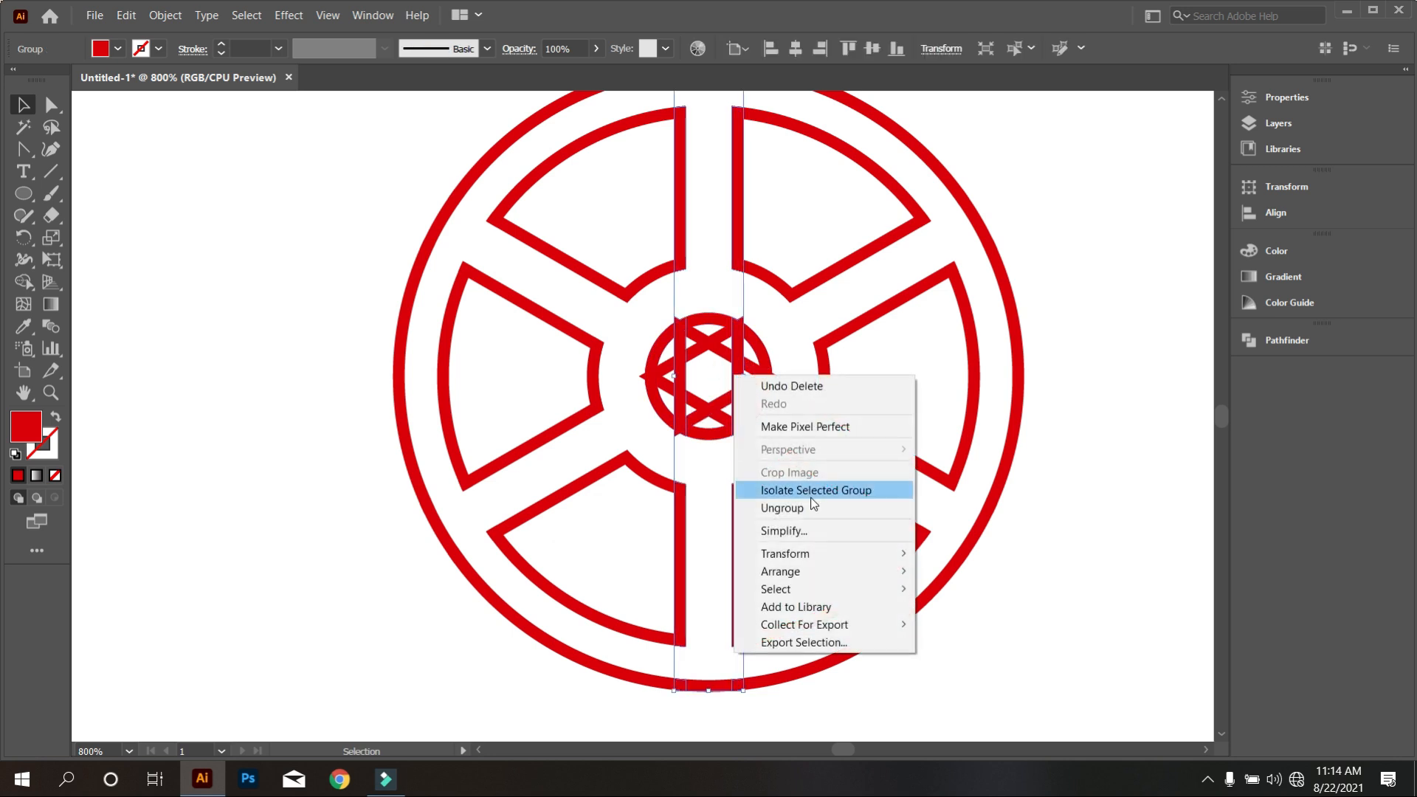
pyautogui.click(815, 517)
pyautogui.click(791, 478)
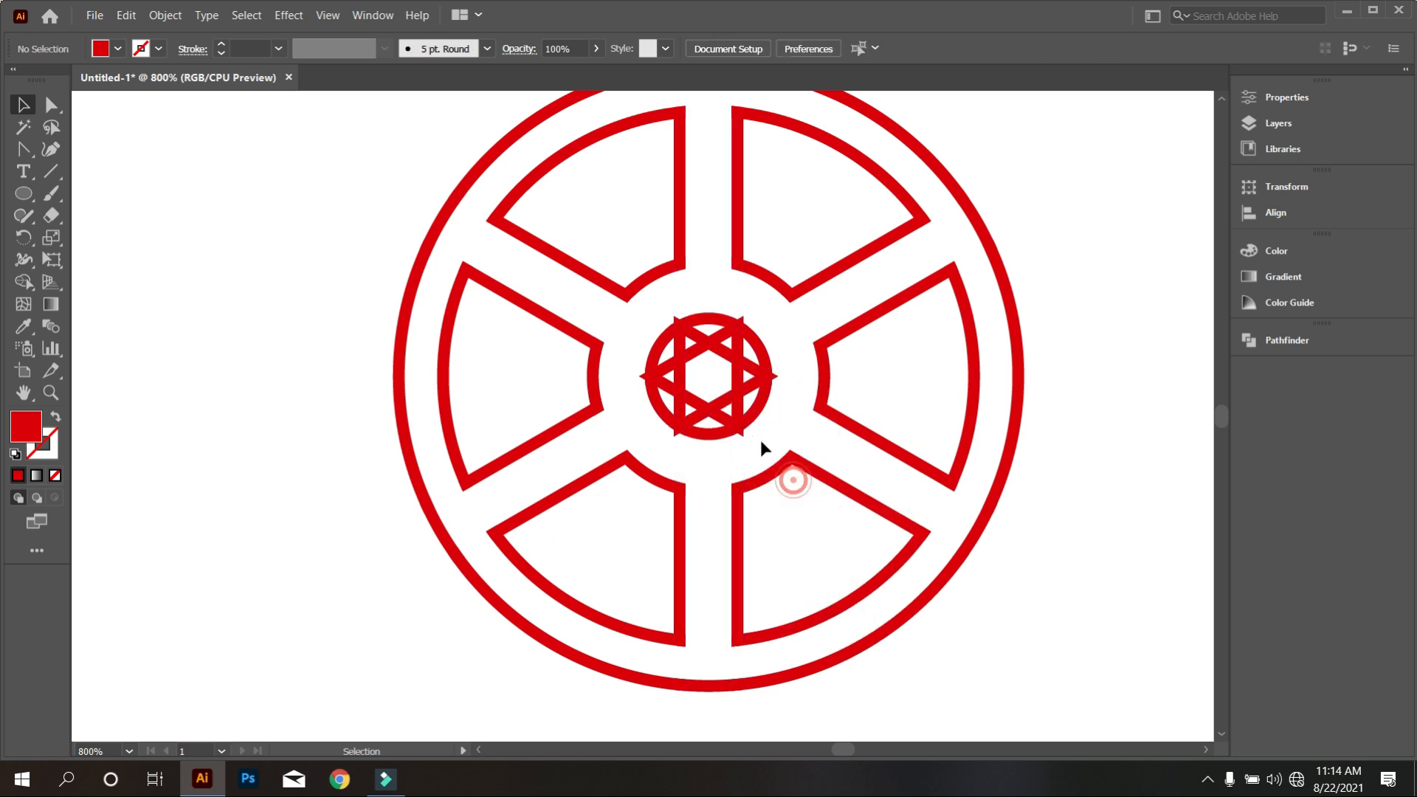
# Delete the two vertical bars that cross the small hub circle.
pyautogui.click(738, 393)
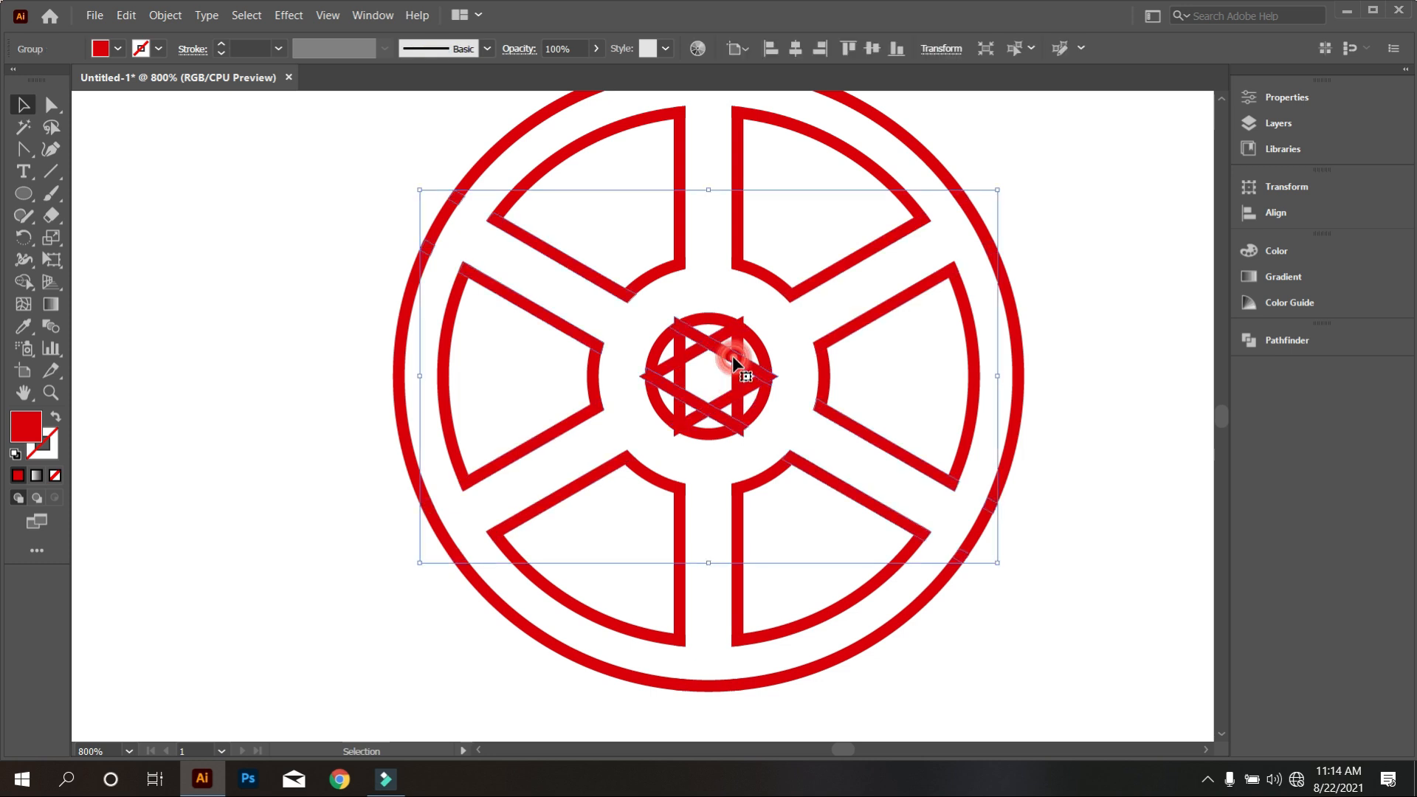
pyautogui.click(775, 341)
pyautogui.click(737, 346)
pyautogui.press('Delete')
pyautogui.click(684, 360)
pyautogui.press('Delete')
# Ungroup the first diagonal bar pair in the hub and delete its upper-left bar.
pyautogui.rightClick(688, 356)
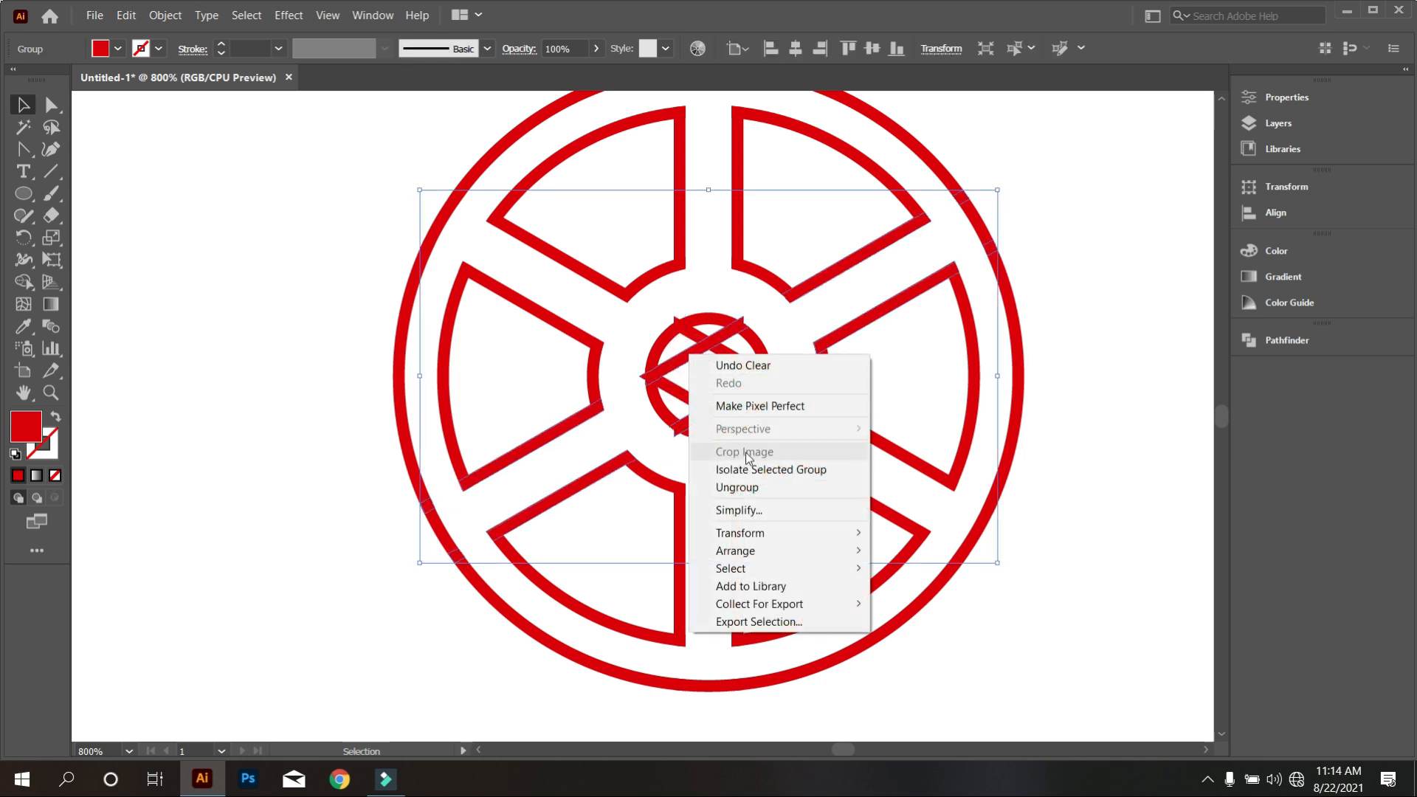
pyautogui.click(753, 485)
pyautogui.click(784, 405)
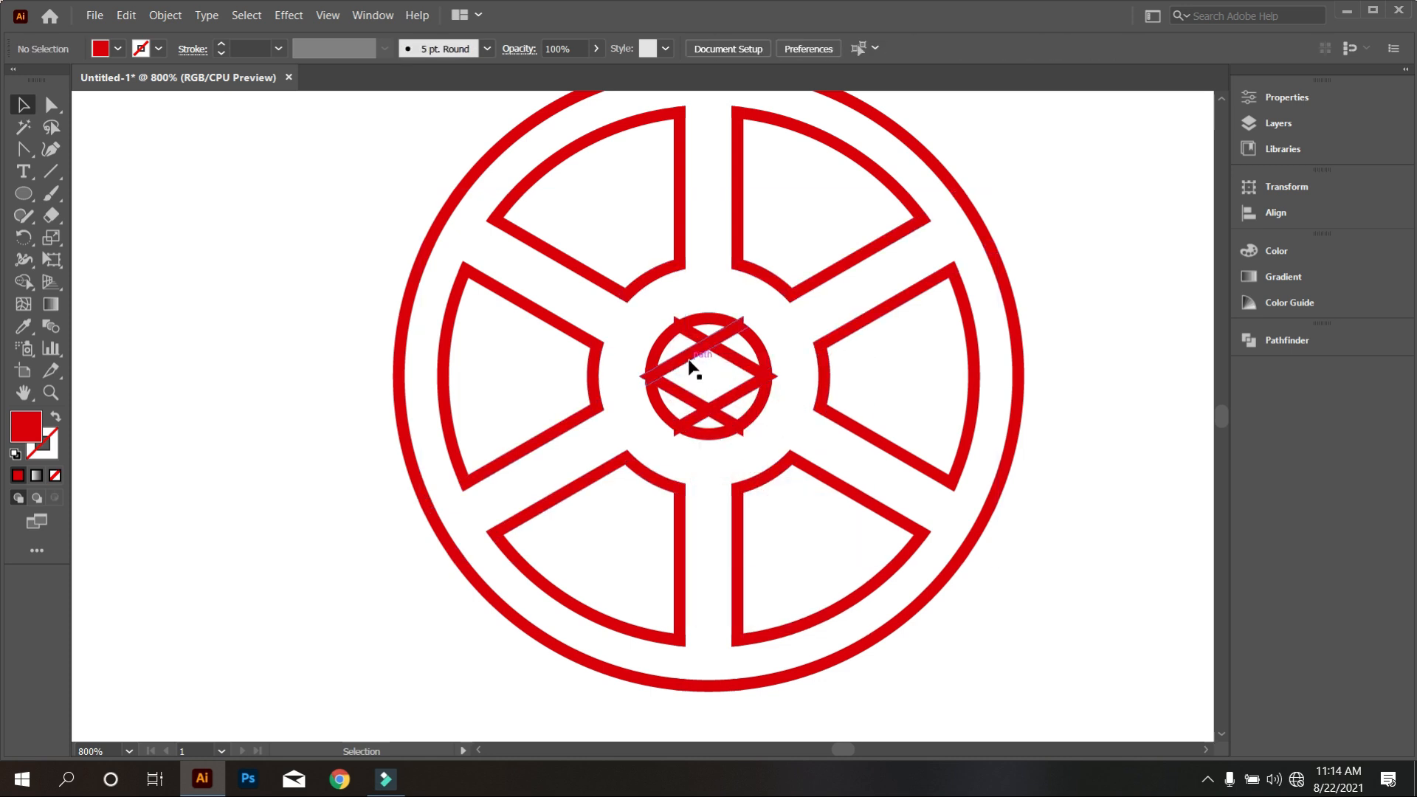
pyautogui.click(684, 350)
pyautogui.press('Delete')
# Ungroup the other diagonal bar pair and delete the three remaining diagonal bars inside the hub circle.
pyautogui.rightClick(692, 401)
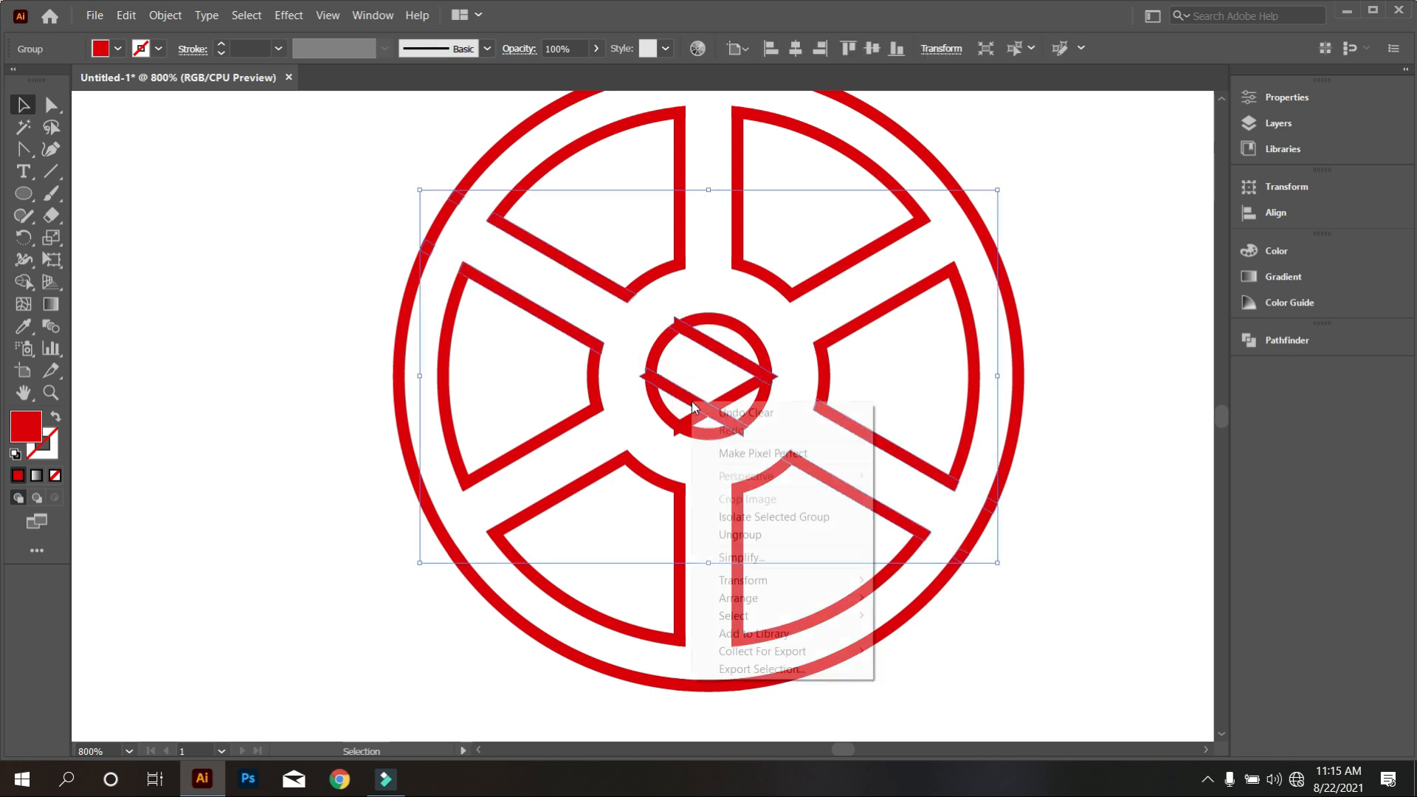
pyautogui.click(759, 542)
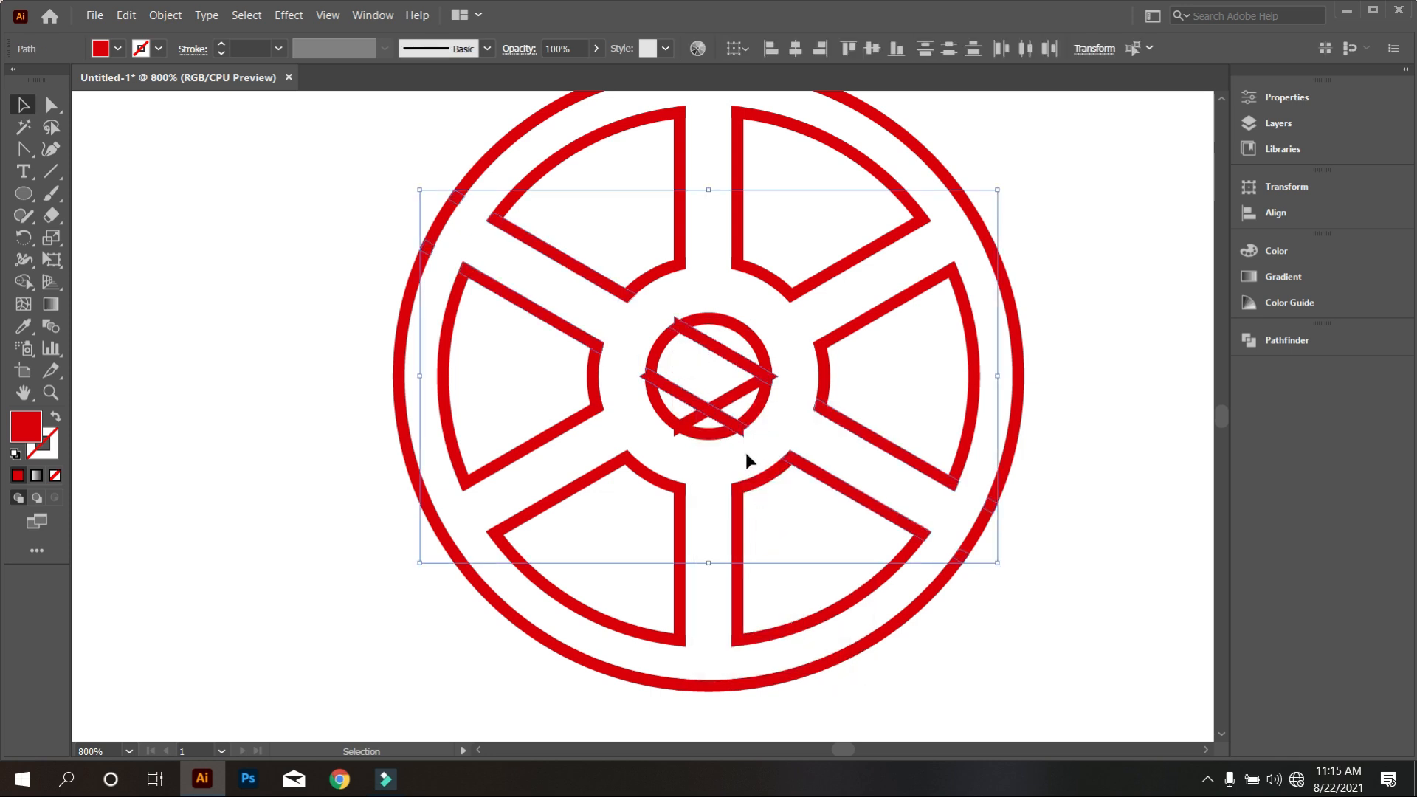
pyautogui.click(746, 453)
pyautogui.click(697, 401)
pyautogui.press('Delete')
pyautogui.click(702, 416)
pyautogui.press('Delete')
pyautogui.click(725, 359)
pyautogui.press('Delete')
# Select all parts of the six-spoke wheel and combine them with the Pathfinder Unite operation.
pyautogui.scroll(1, 719, 396)
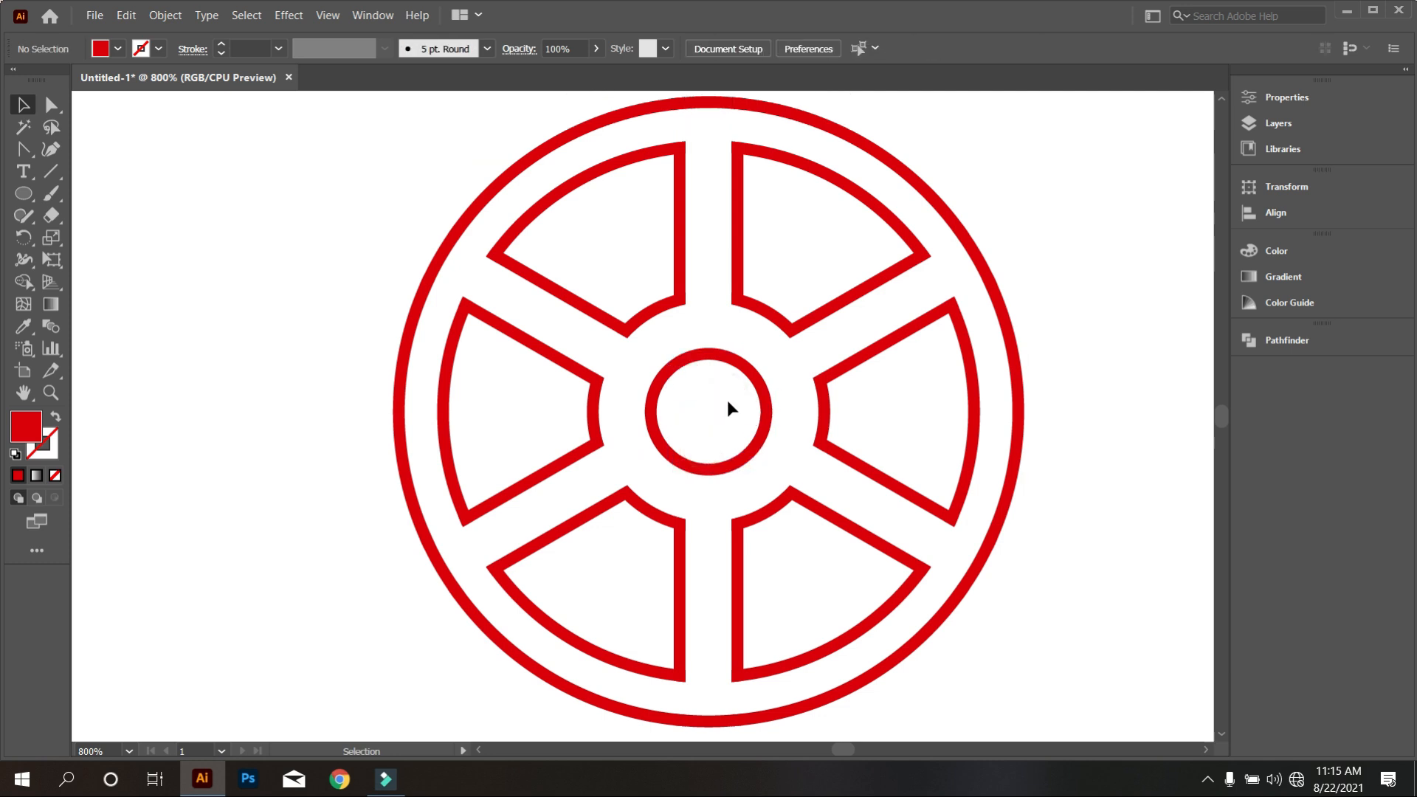
pyautogui.scroll(-4, 730, 400)
pyautogui.moveTo(583, 298); pyautogui.dragTo(878, 536)
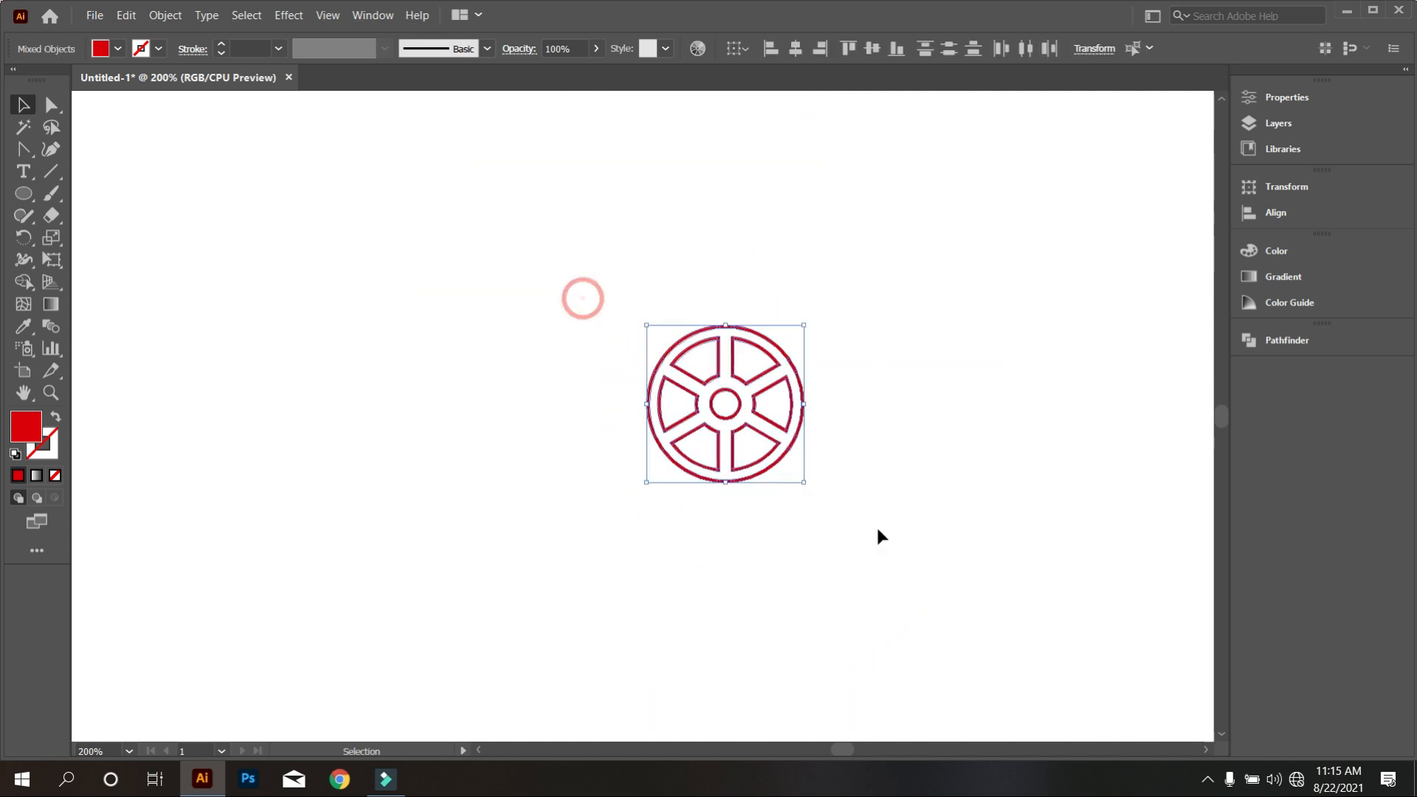
pyautogui.click(1285, 341)
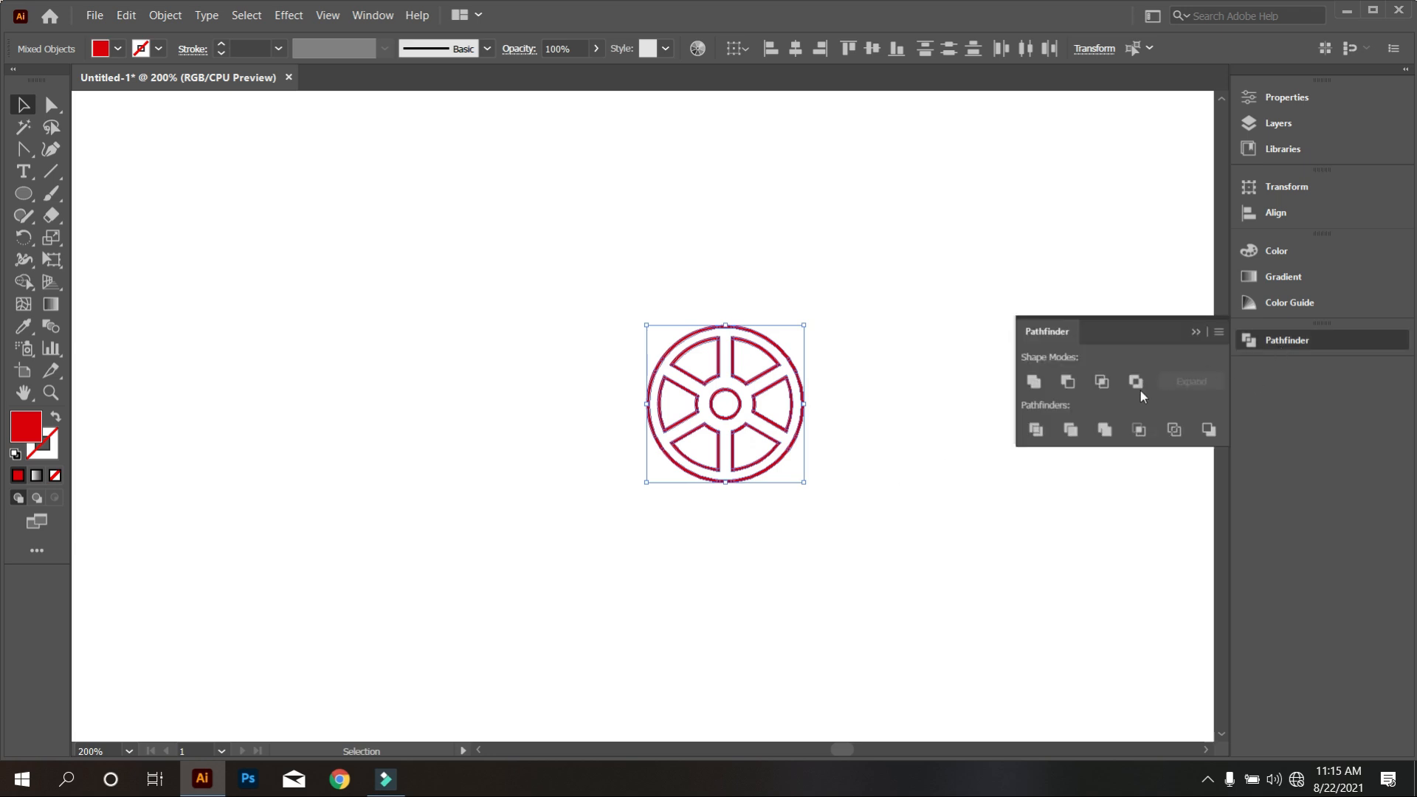
pyautogui.click(1034, 383)
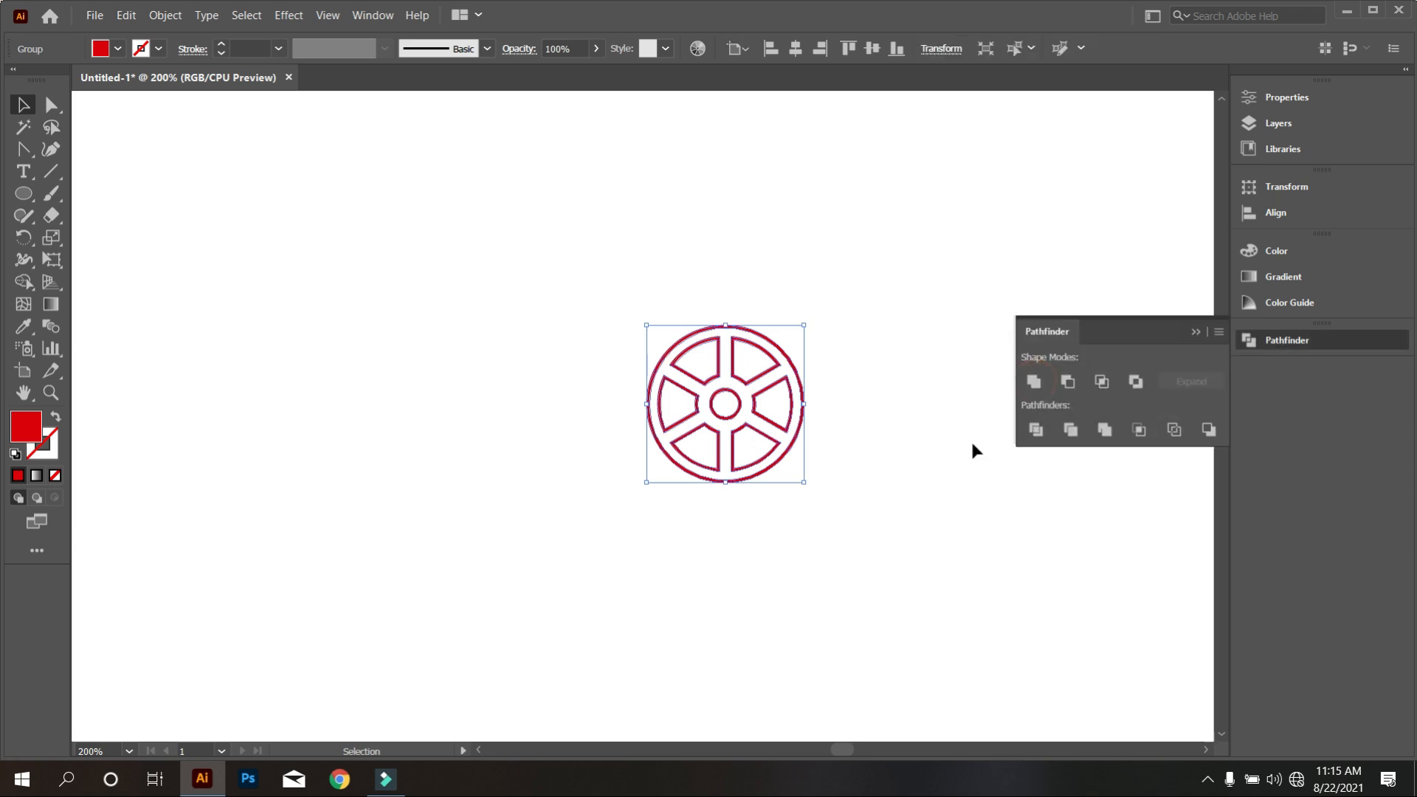
# Draw a large circle that covers the whole six-spoke wheel and fill it with light blue.
pyautogui.click(927, 509)
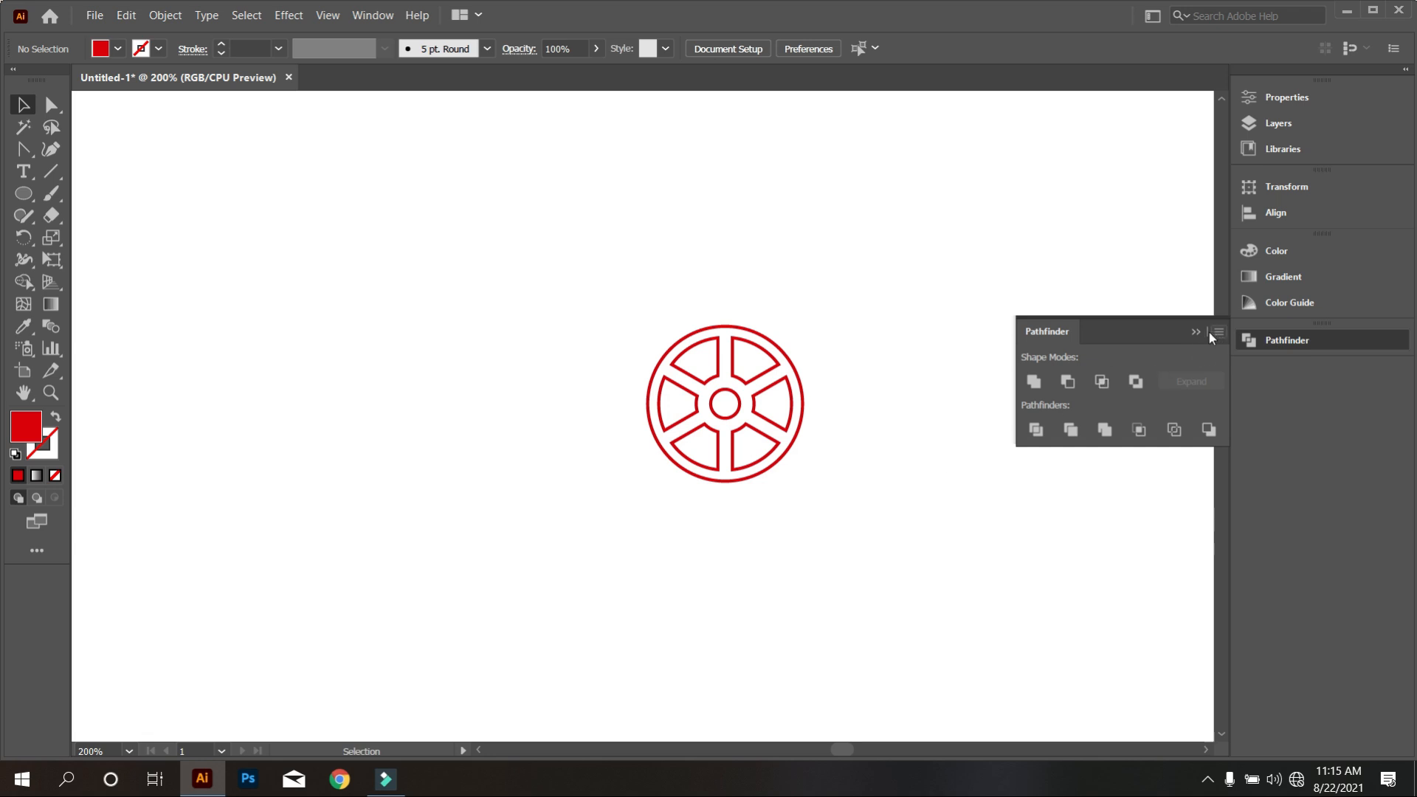
pyautogui.click(1181, 351)
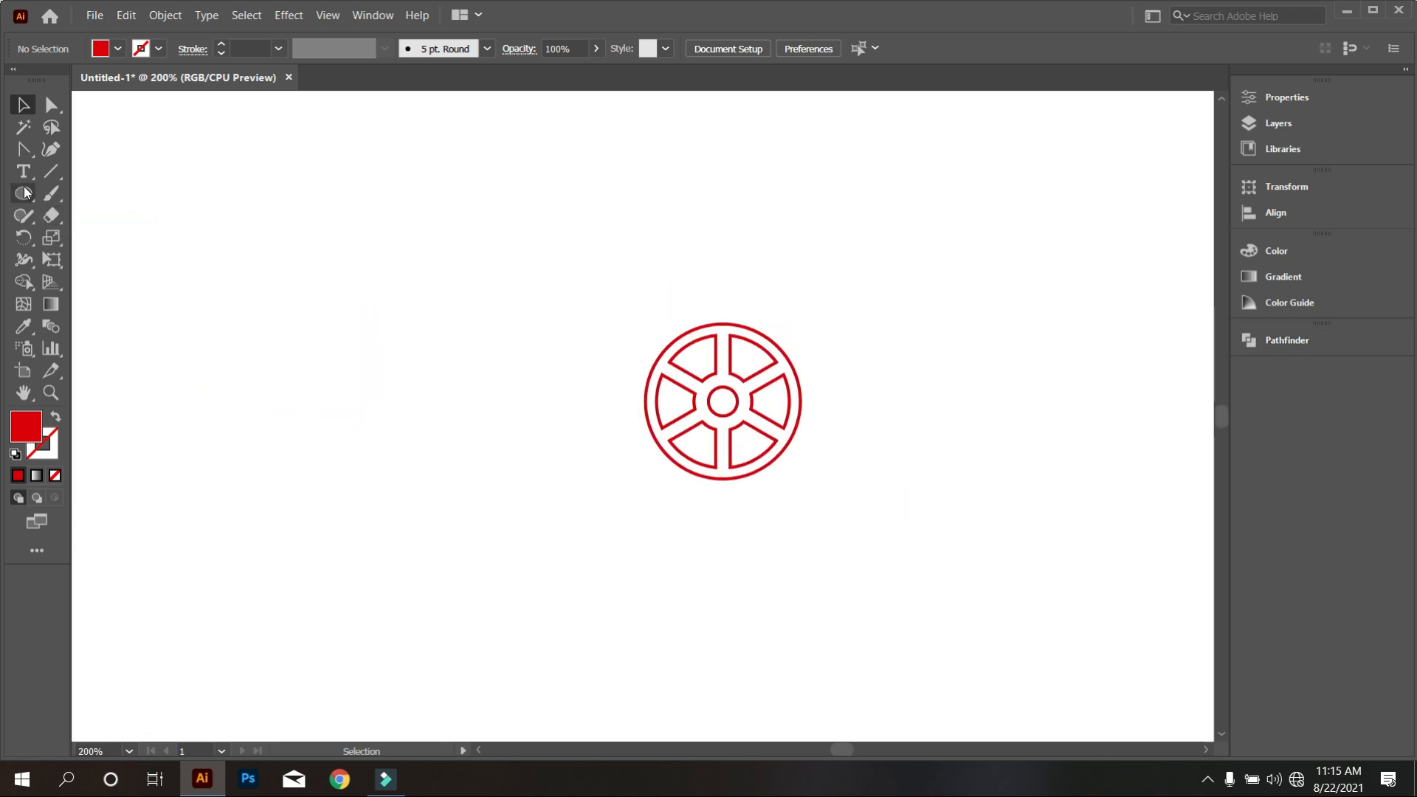
pyautogui.click(24, 194)
pyautogui.moveTo(341, 214); pyautogui.dragTo(963, 561)
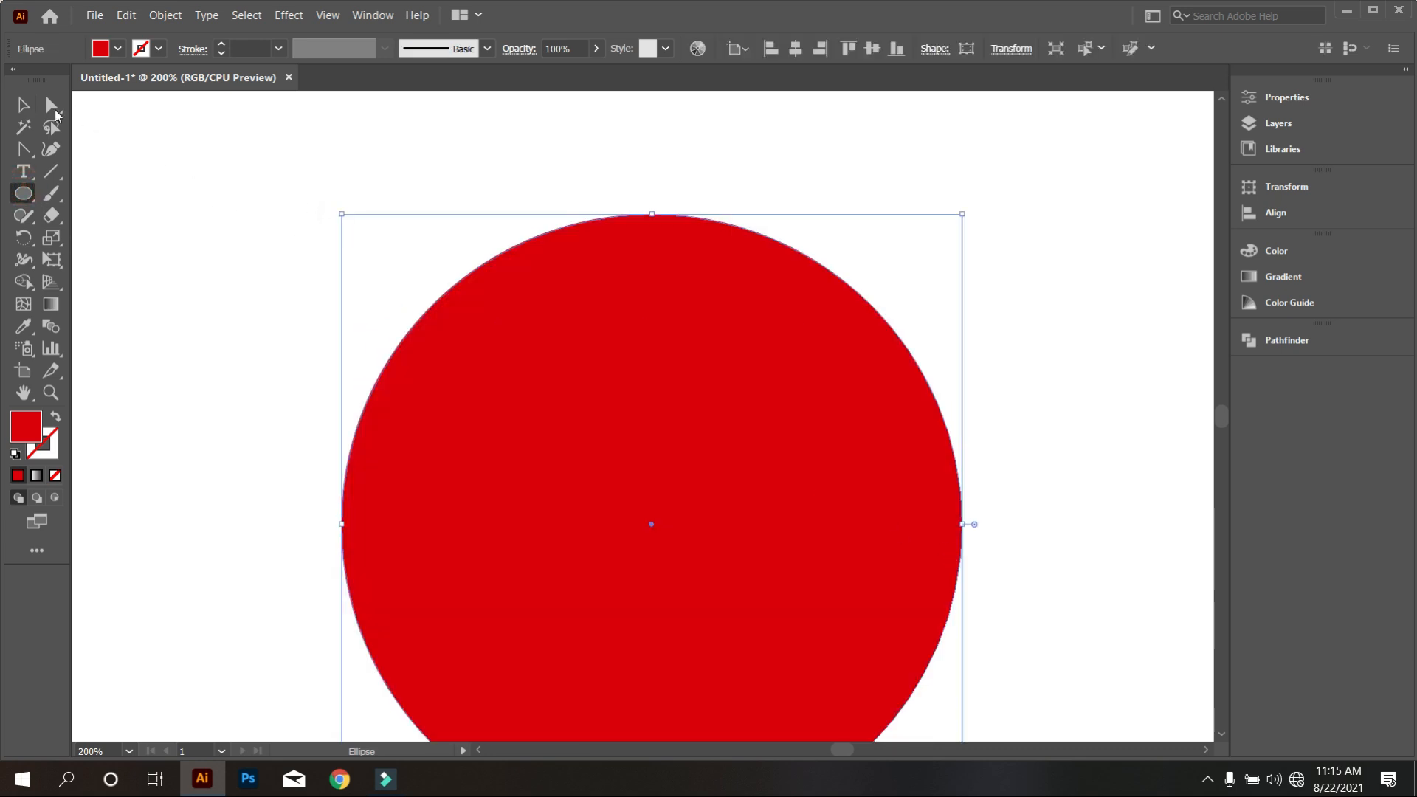
pyautogui.click(22, 105)
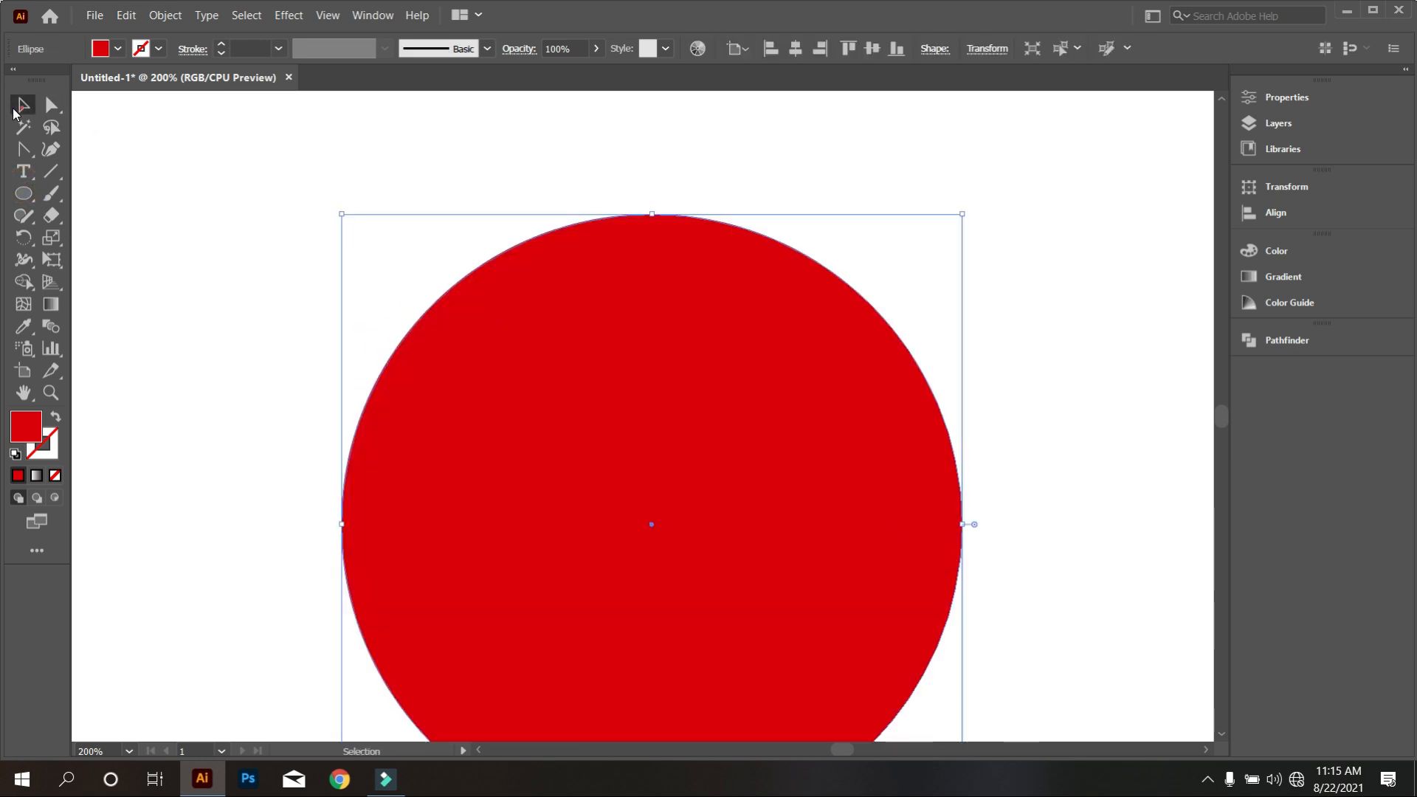
pyautogui.click(118, 49)
pyautogui.click(108, 88)
pyautogui.click(407, 268)
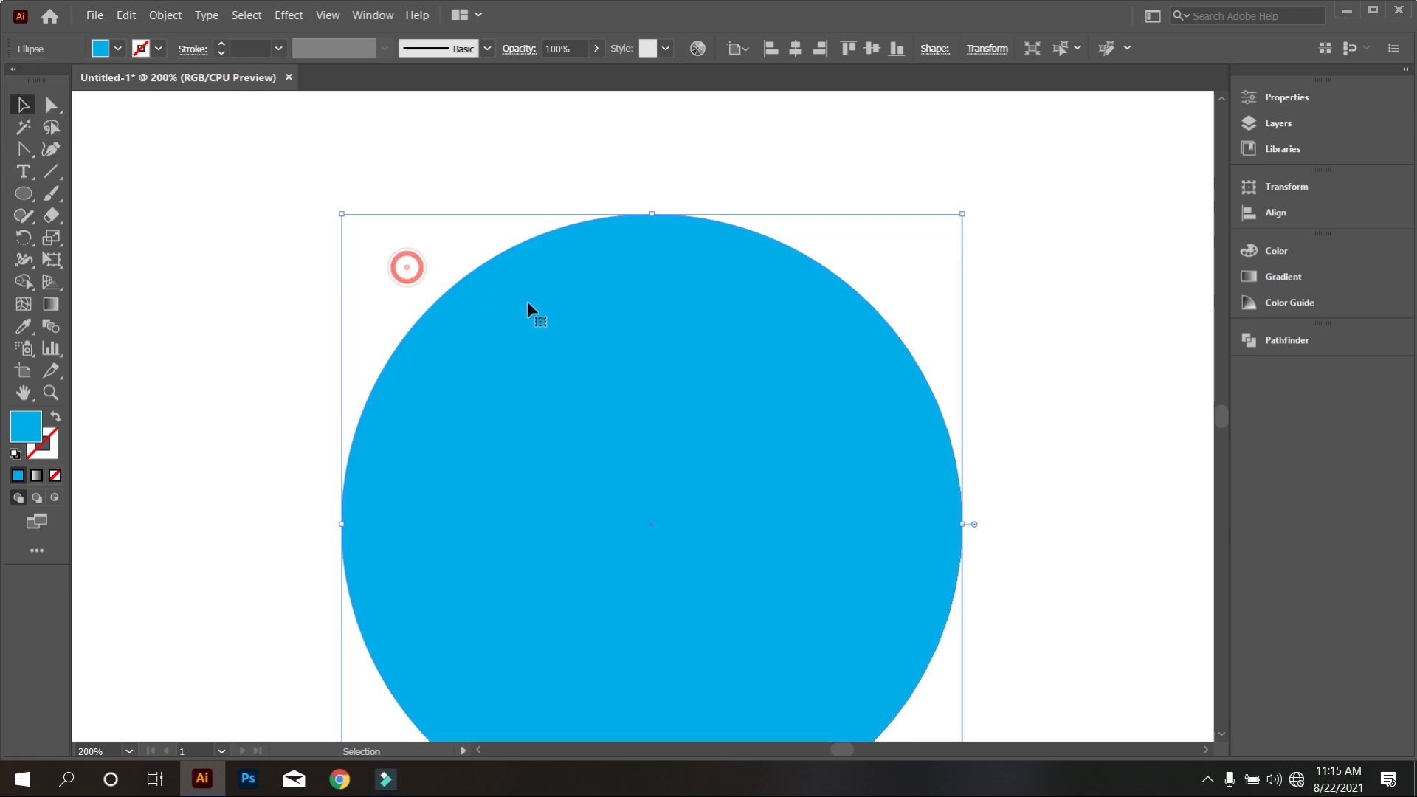
# Send the large blue circle to the back, behind the wheel.
pyautogui.rightClick(529, 303)
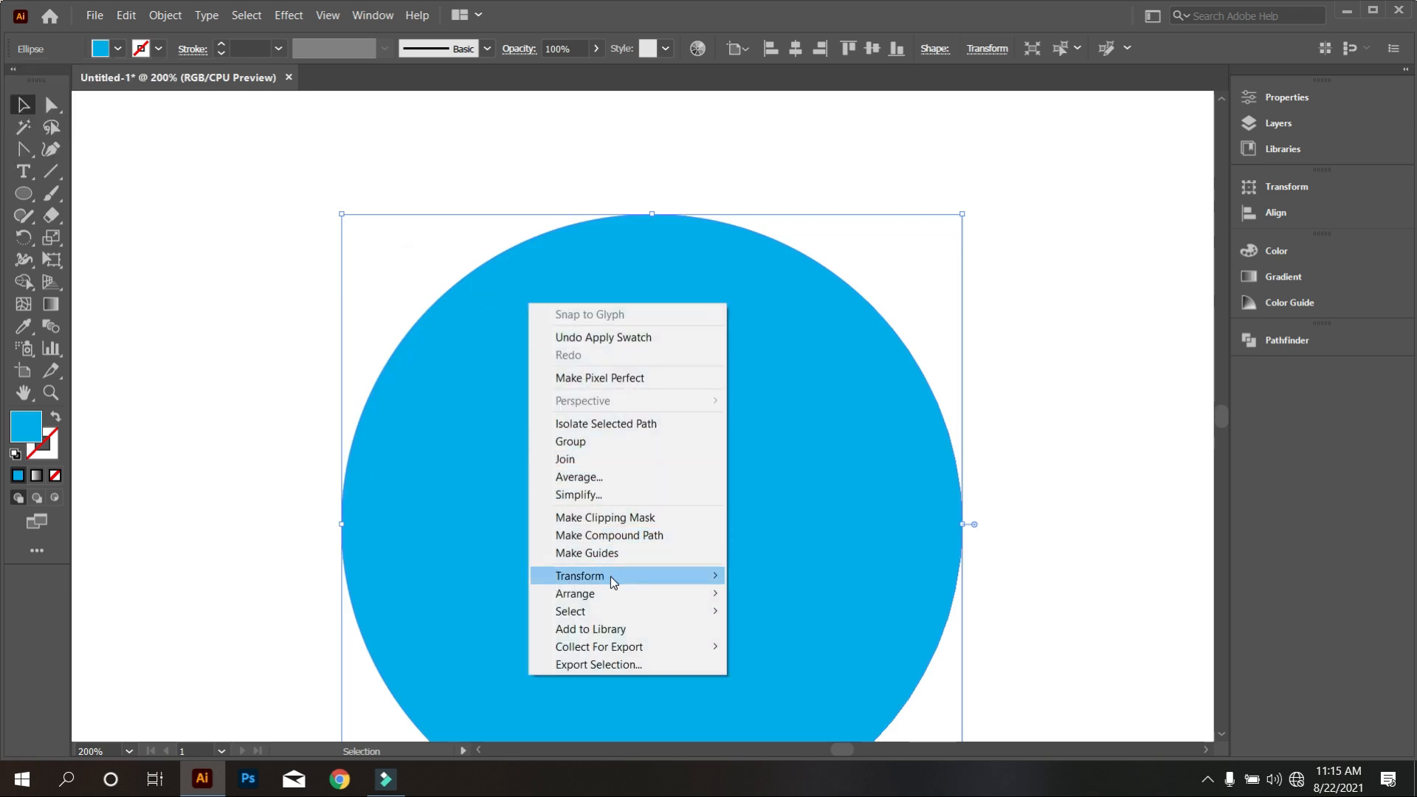
pyautogui.moveTo(607, 592)
pyautogui.click(848, 647)
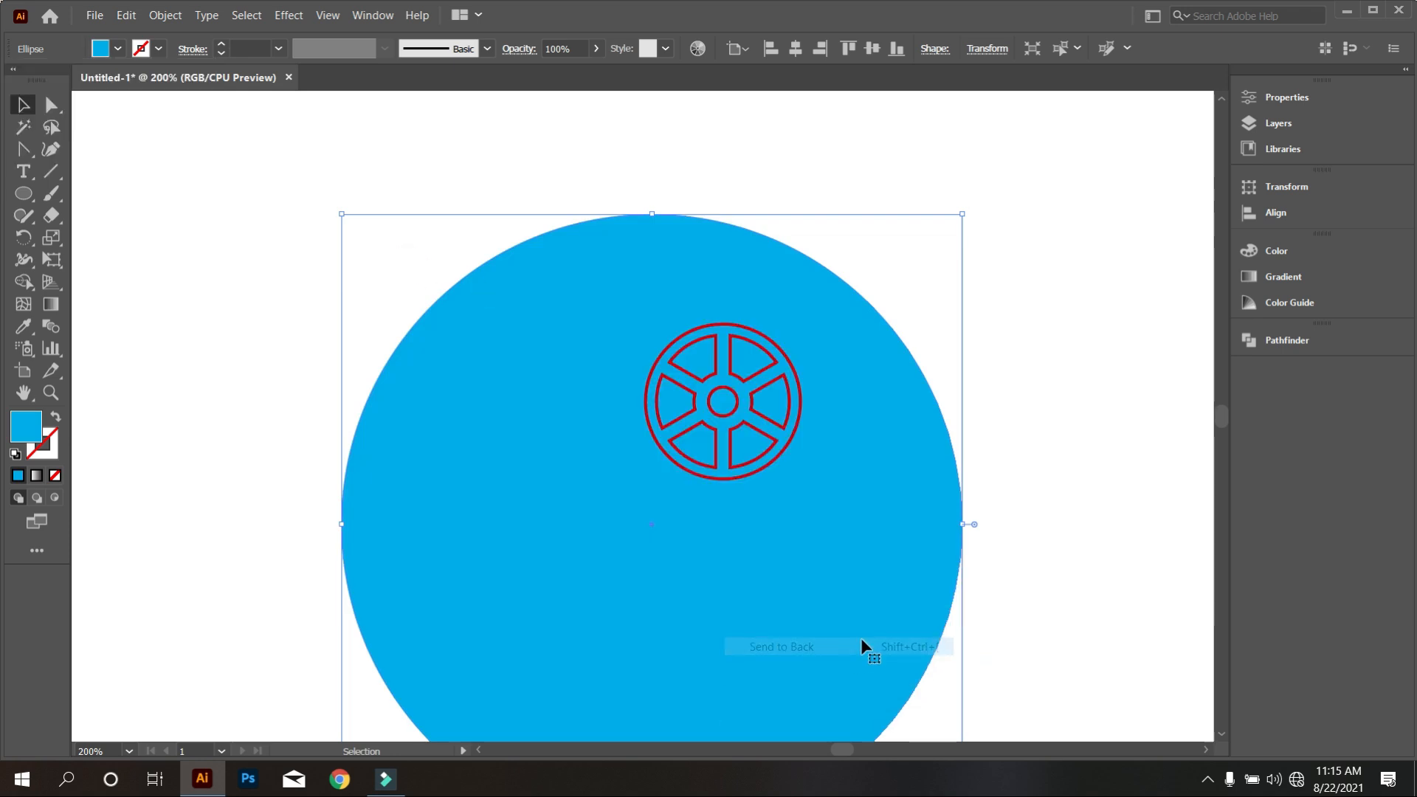
# Select the circle and wheel and remove the blue area outside the wheel with the Shape Builder tool.
pyautogui.moveTo(506, 171); pyautogui.dragTo(790, 477)
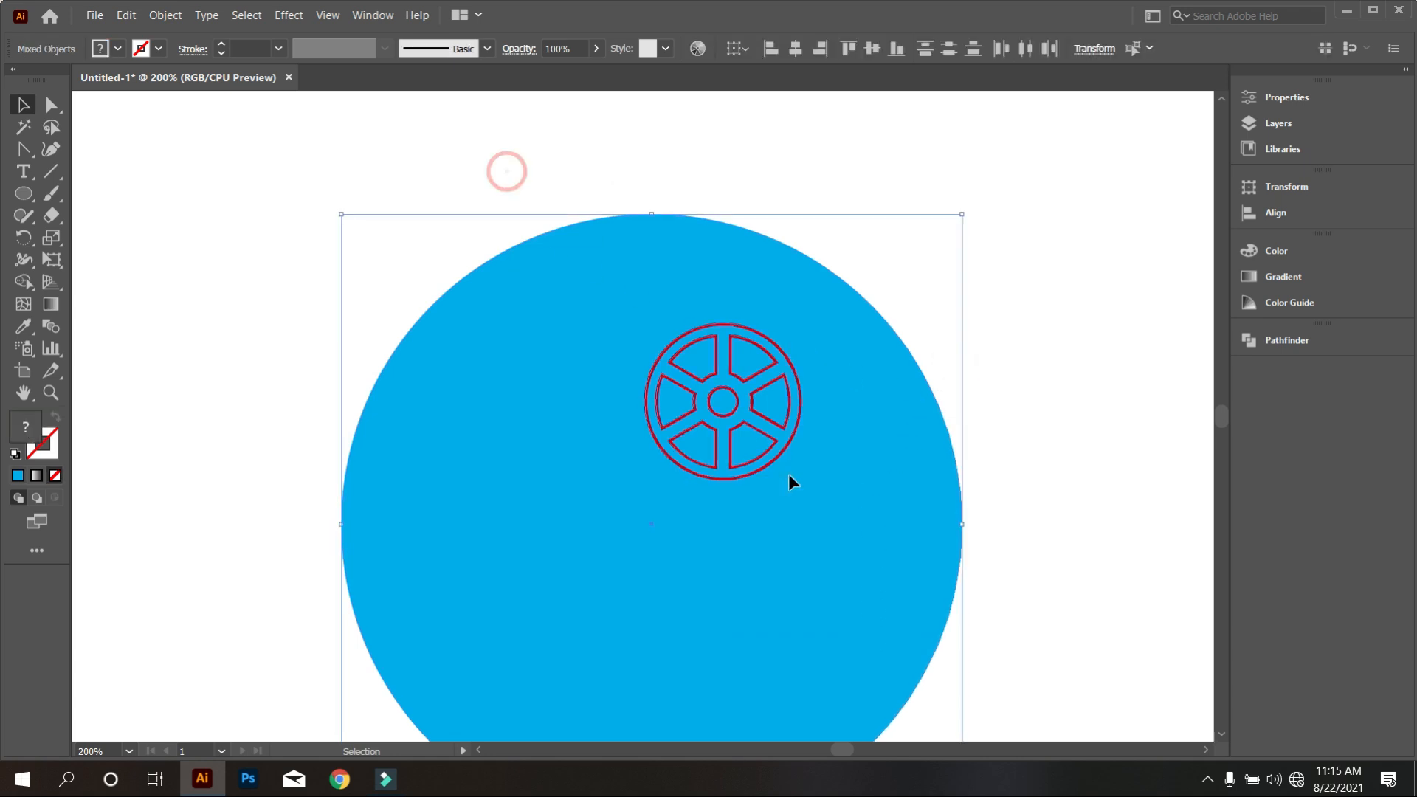
pyautogui.click(23, 281)
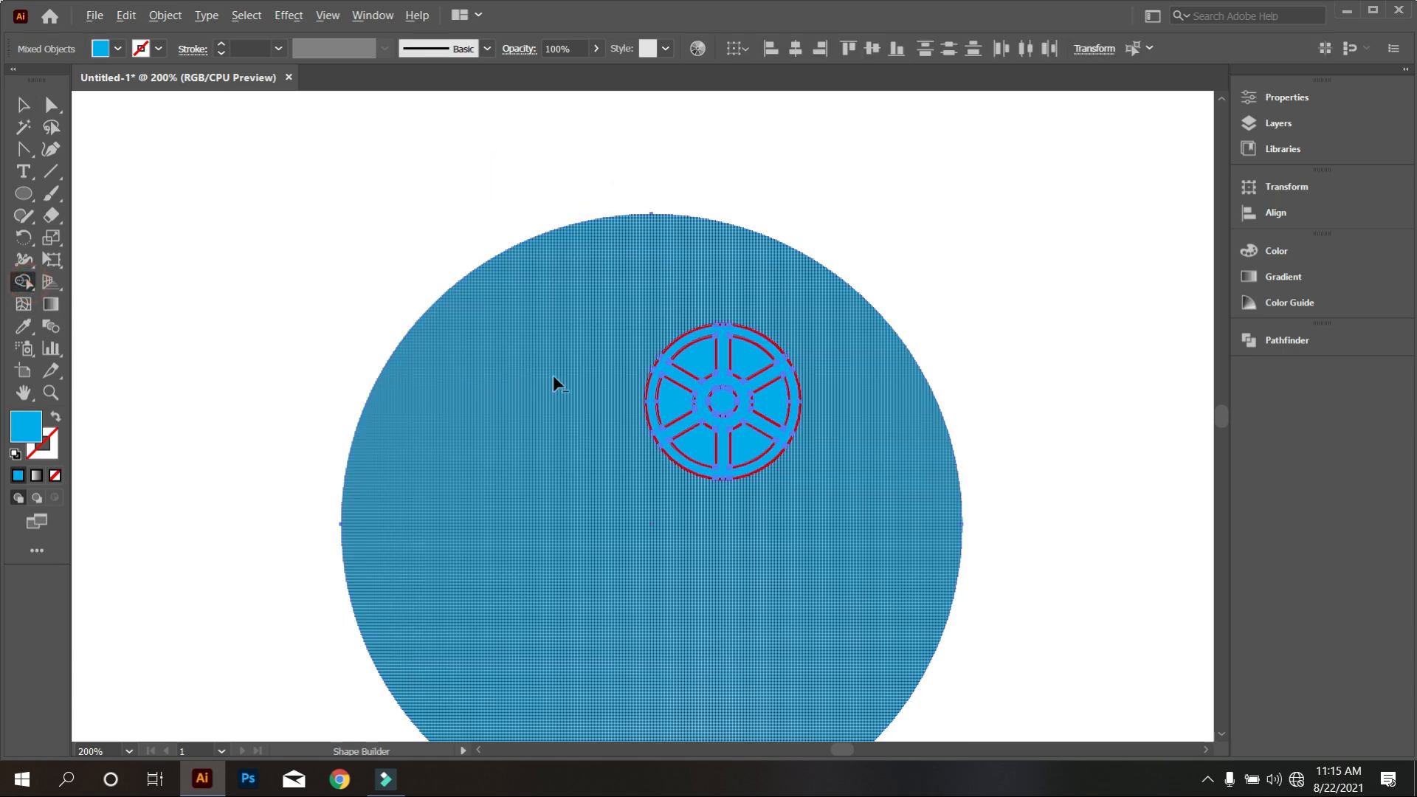
pyautogui.keyDown('alt'); pyautogui.click(553, 377); pyautogui.keyUp('alt')
pyautogui.click(23, 105)
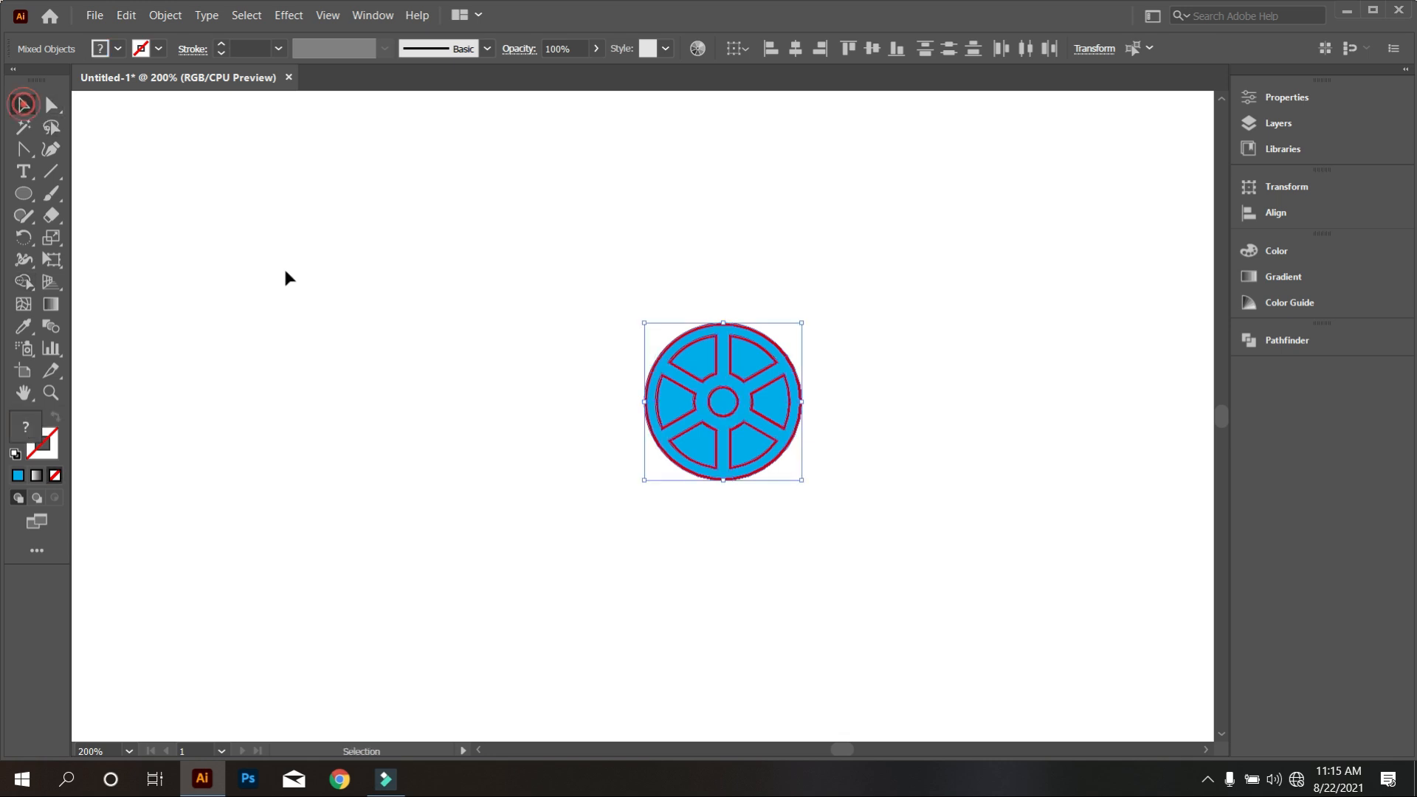
pyautogui.click(430, 313)
# Move the blue-backed wheel onto the shield and bring it to the front.
pyautogui.scroll(-1, 703, 366)
pyautogui.scroll(-2, 702, 365)
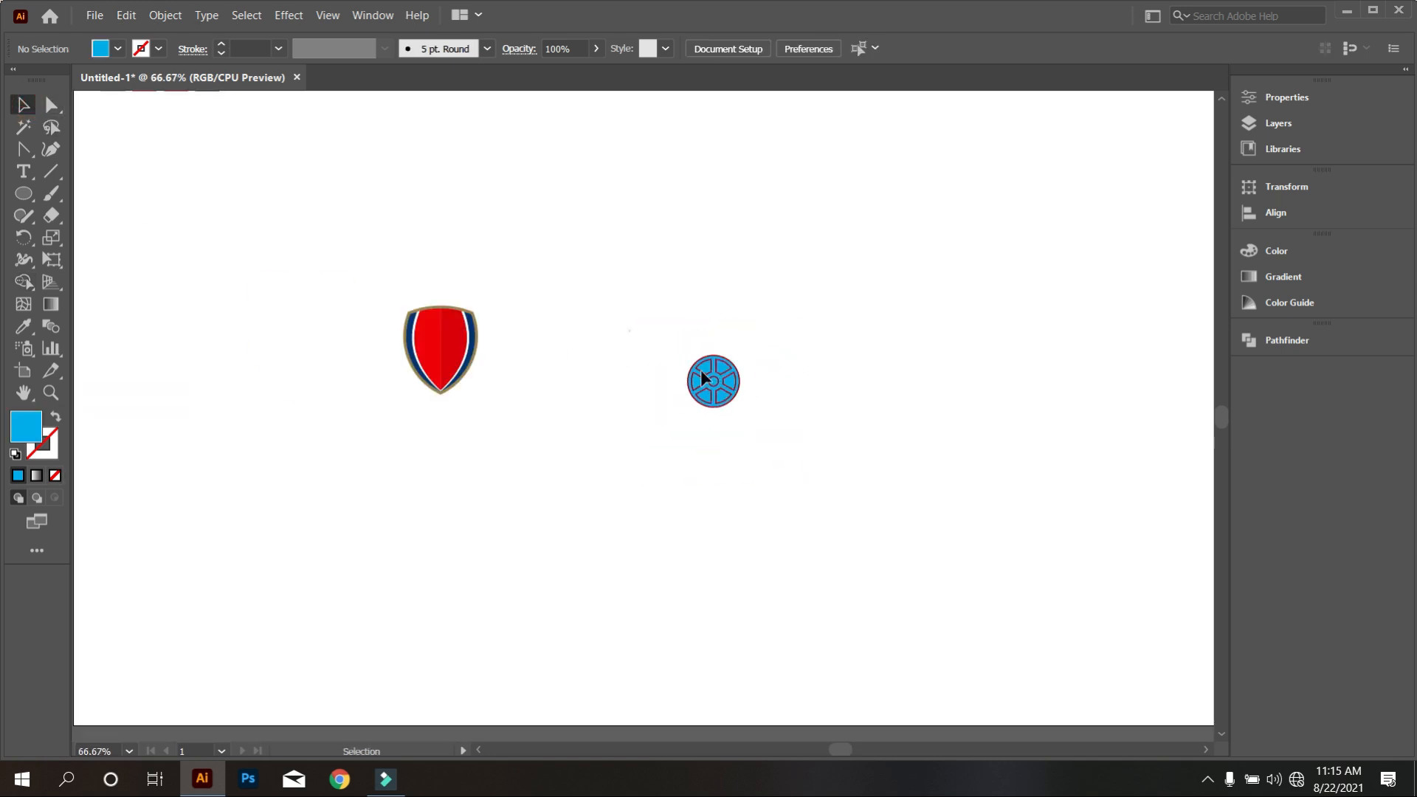
pyautogui.click(708, 395)
pyautogui.scroll(2, 719, 403)
pyautogui.moveTo(723, 405); pyautogui.dragTo(89, 336)
pyautogui.rightClick(121, 316)
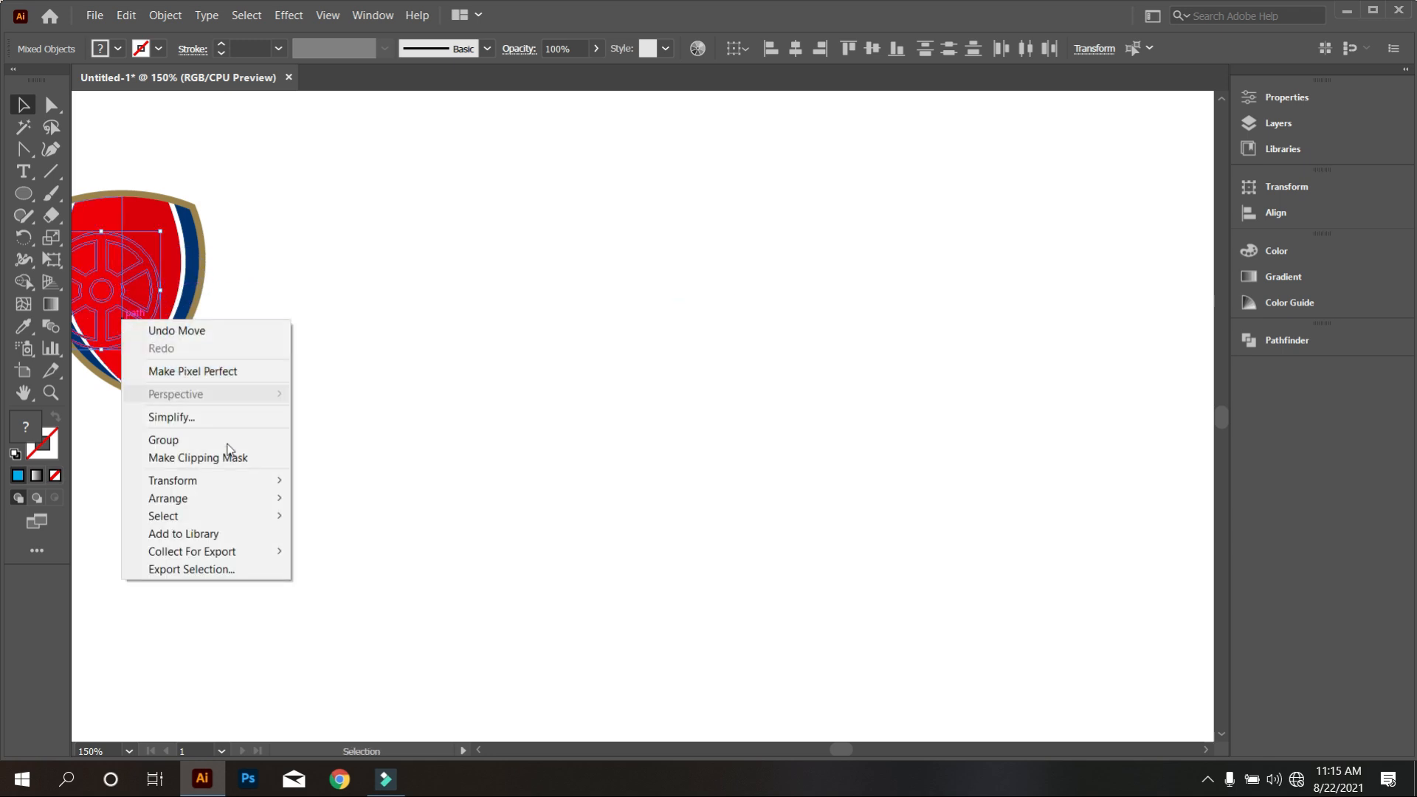
pyautogui.moveTo(266, 500)
pyautogui.click(380, 502)
pyautogui.moveTo(291, 489); pyautogui.dragTo(750, 530)
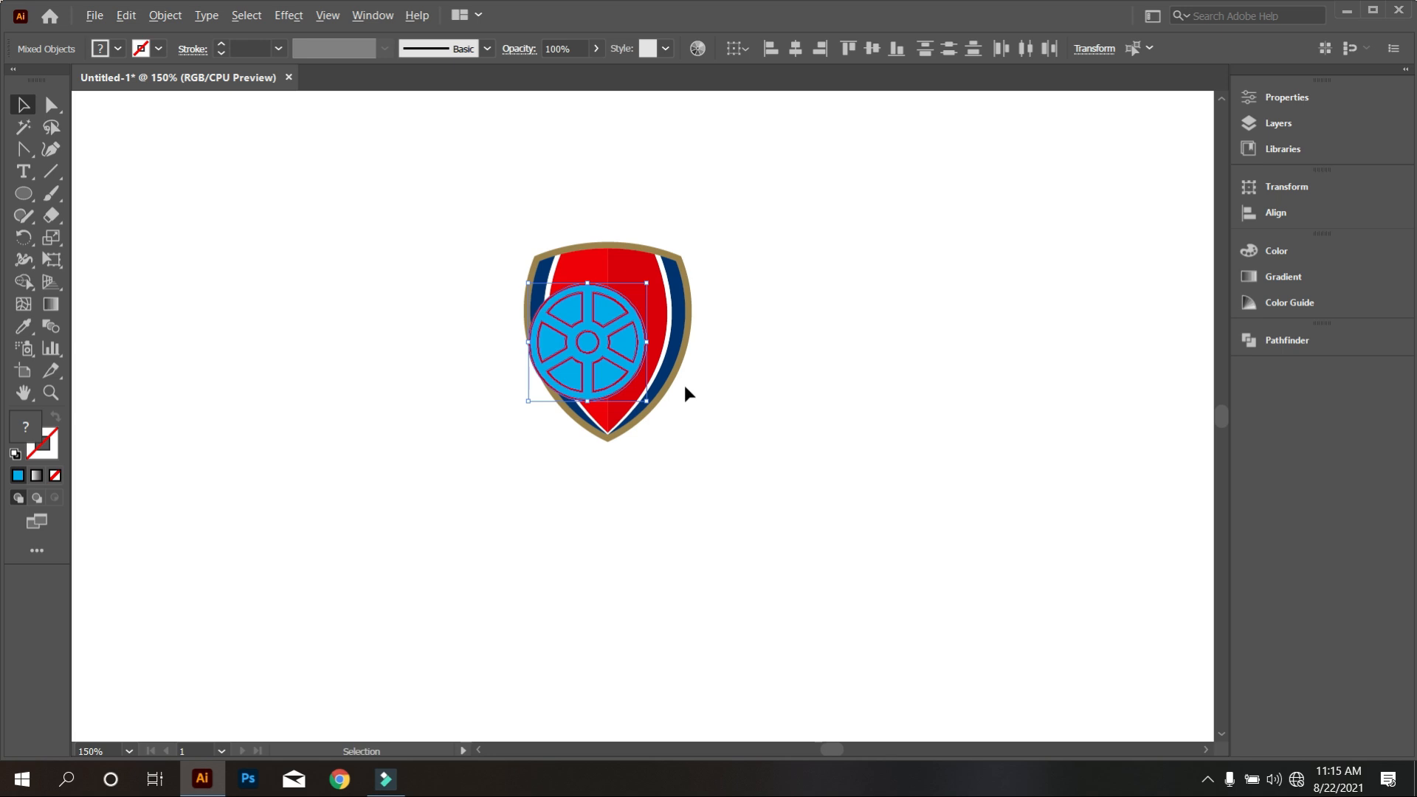
# Scale the wheel down proportionally so it fits within the red field in the shield's lower half.
pyautogui.scroll(2, 684, 385)
pyautogui.moveTo(610, 421); pyautogui.dragTo(537, 345)
pyautogui.moveTo(434, 280); pyautogui.dragTo(502, 319)
pyautogui.scroll(2, 537, 336)
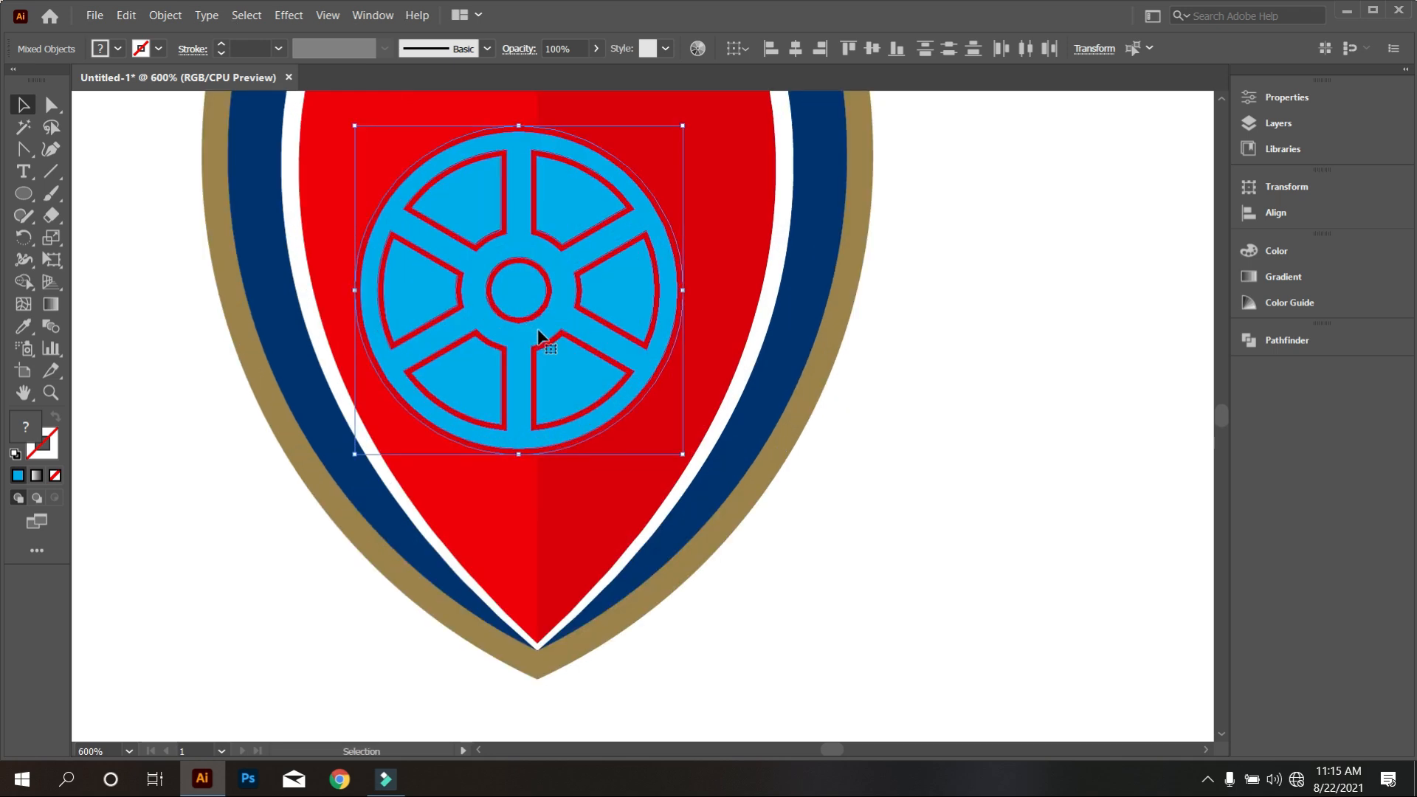
pyautogui.scroll(1, 541, 338)
pyautogui.moveTo(687, 473); pyautogui.dragTo(633, 422)
pyautogui.scroll(3, 559, 401)
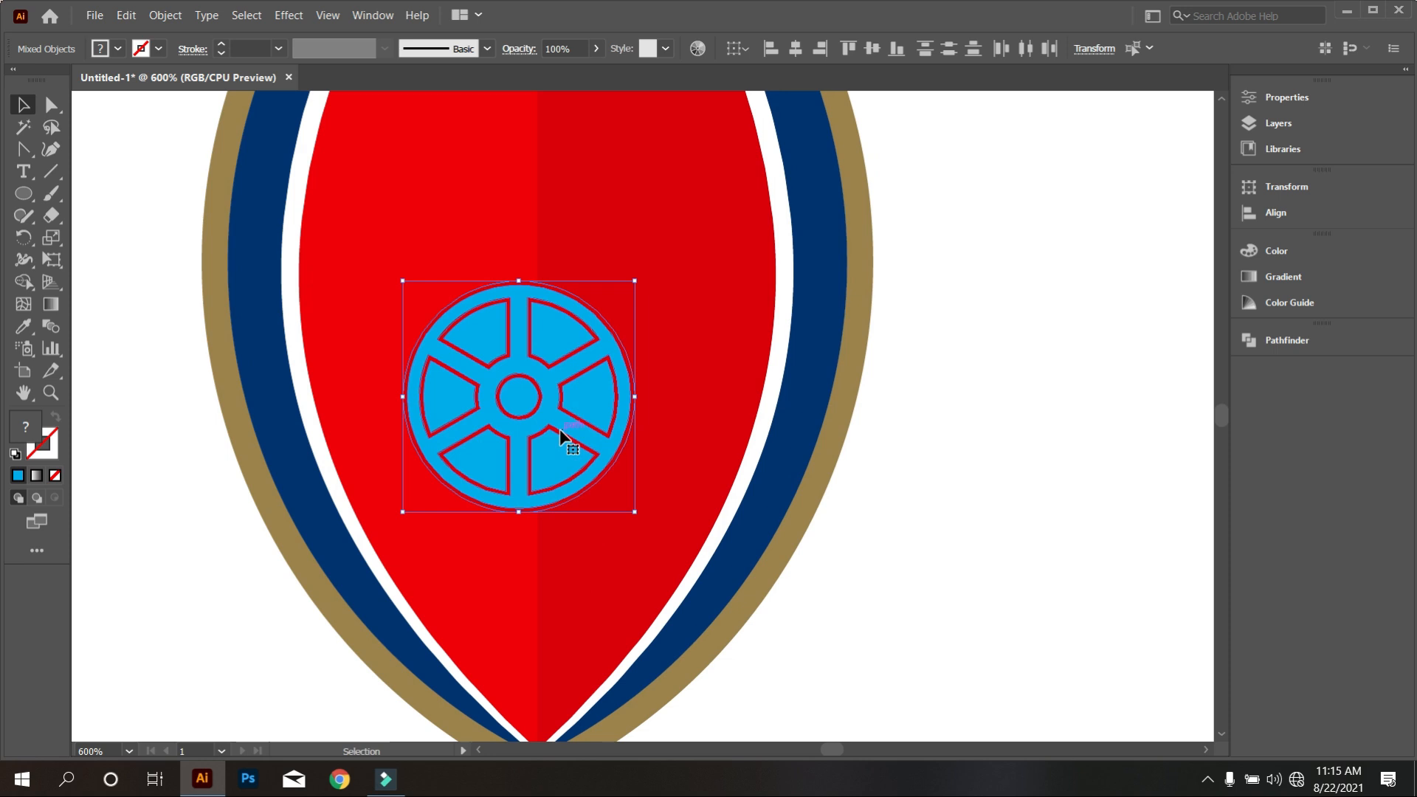
pyautogui.scroll(2, 563, 461)
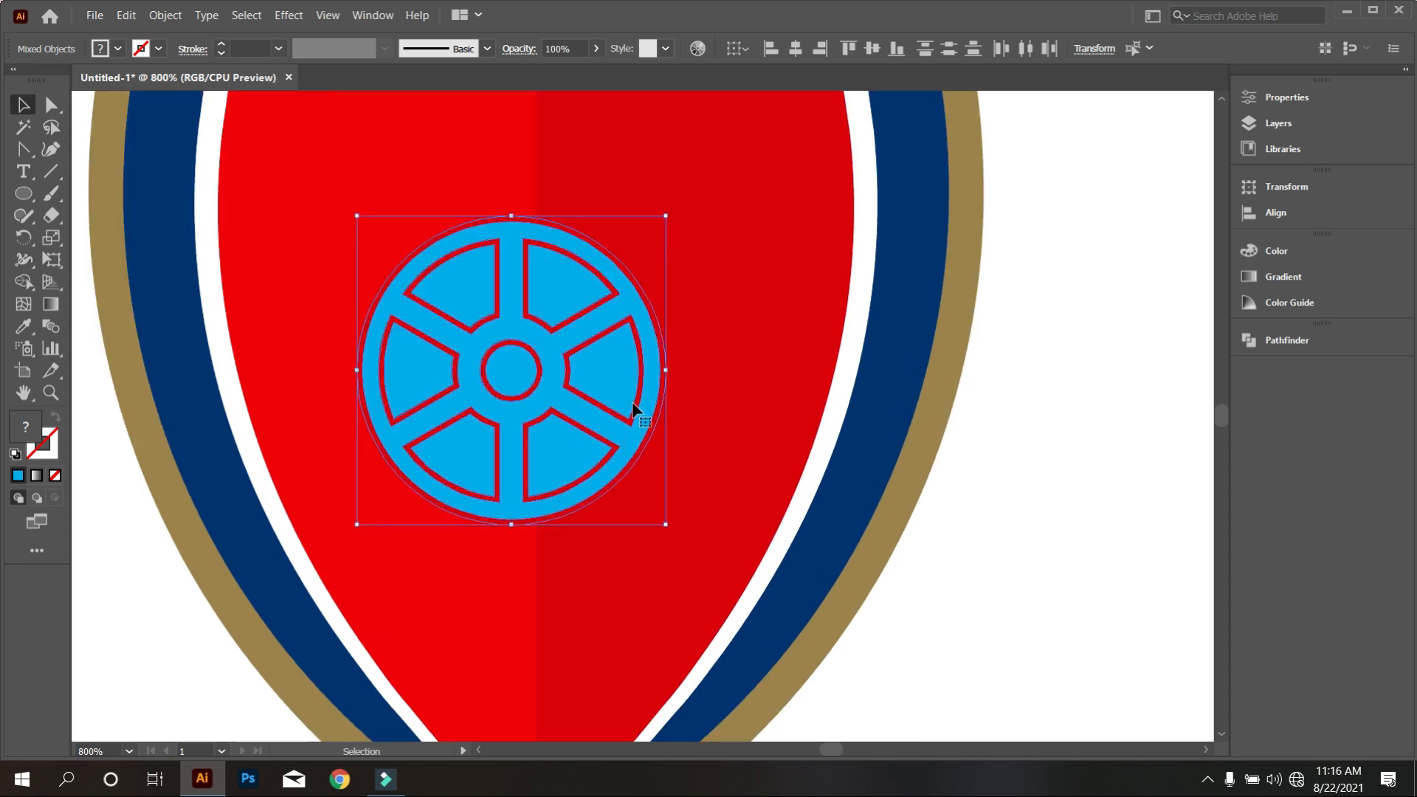
# Recolour the wheel's blue backing with the gold sampled from the shield's border.
pyautogui.click(1002, 541)
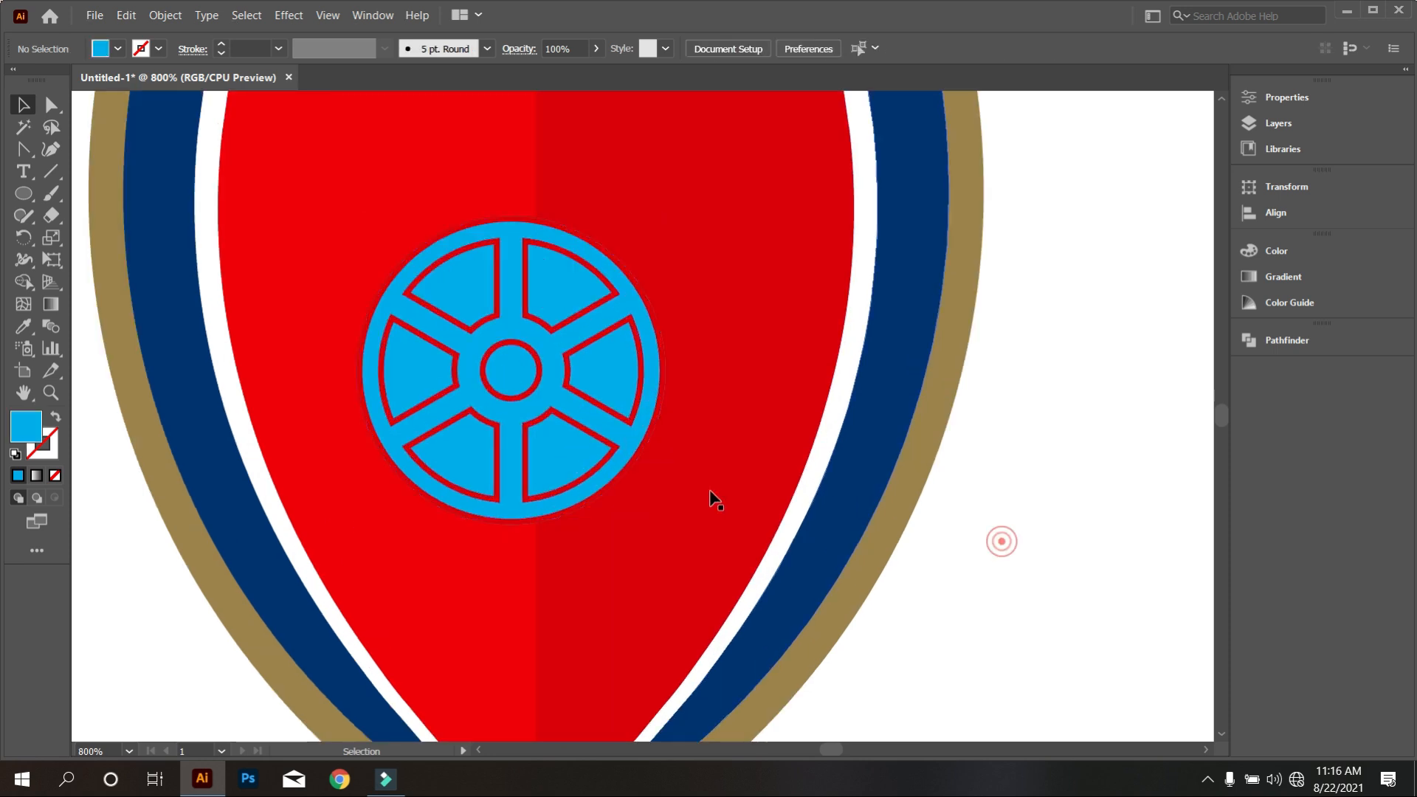
pyautogui.click(570, 443)
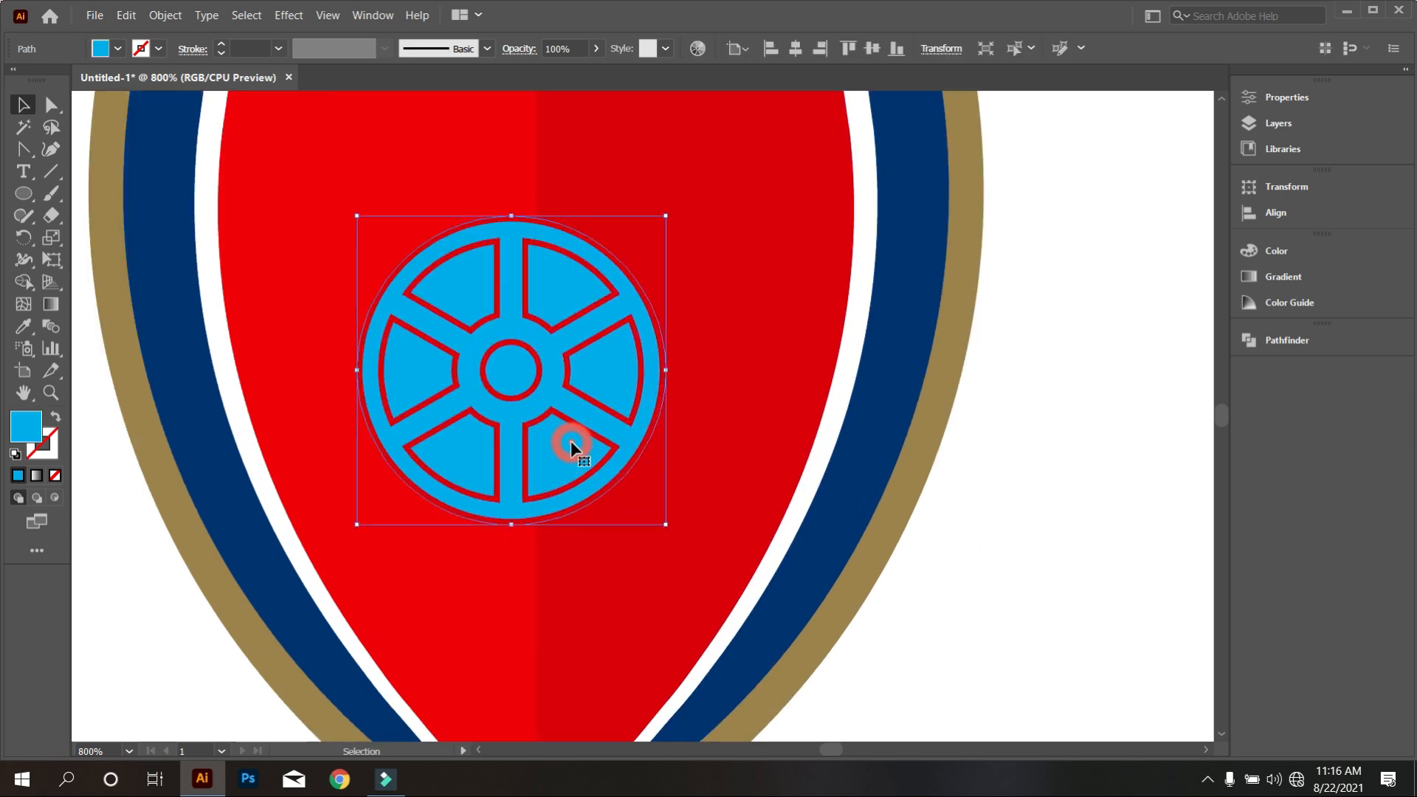
pyautogui.click(24, 326)
pyautogui.click(142, 392)
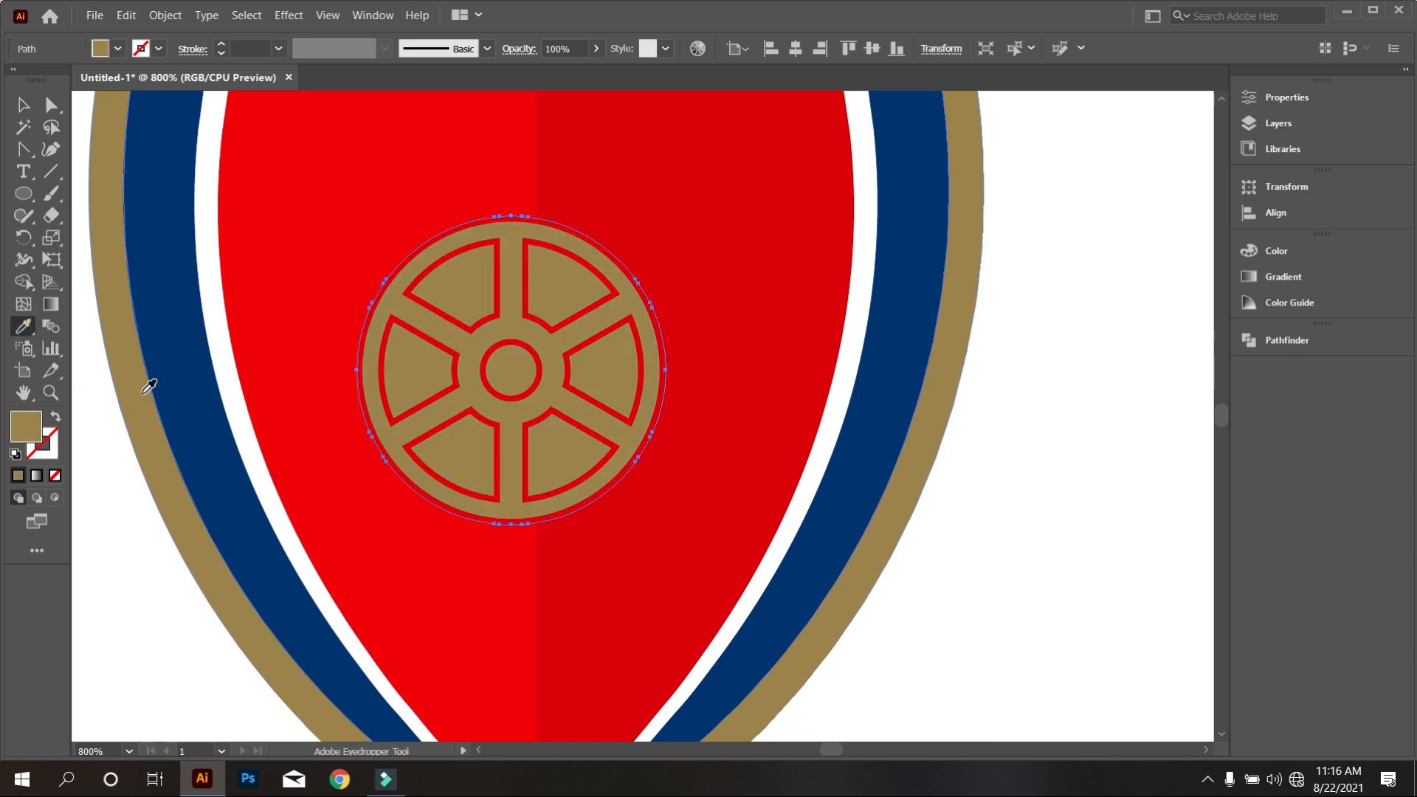
# Recolour the wheel's red outlines with the white sampled from the shield's inner stripe.
pyautogui.press('ctrl')
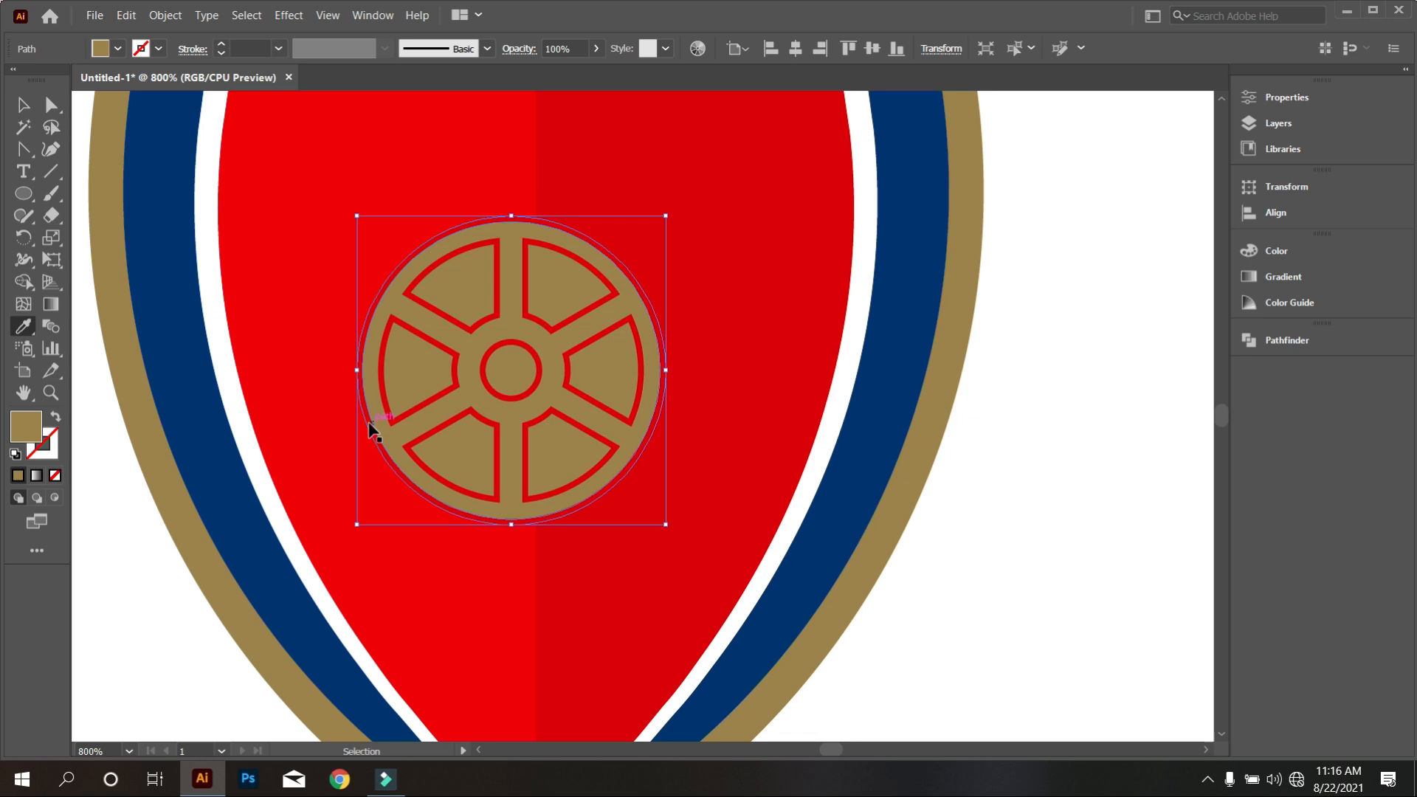
pyautogui.keyDown('ctrl'); pyautogui.click(369, 428); pyautogui.keyUp('ctrl')
pyautogui.click(259, 464)
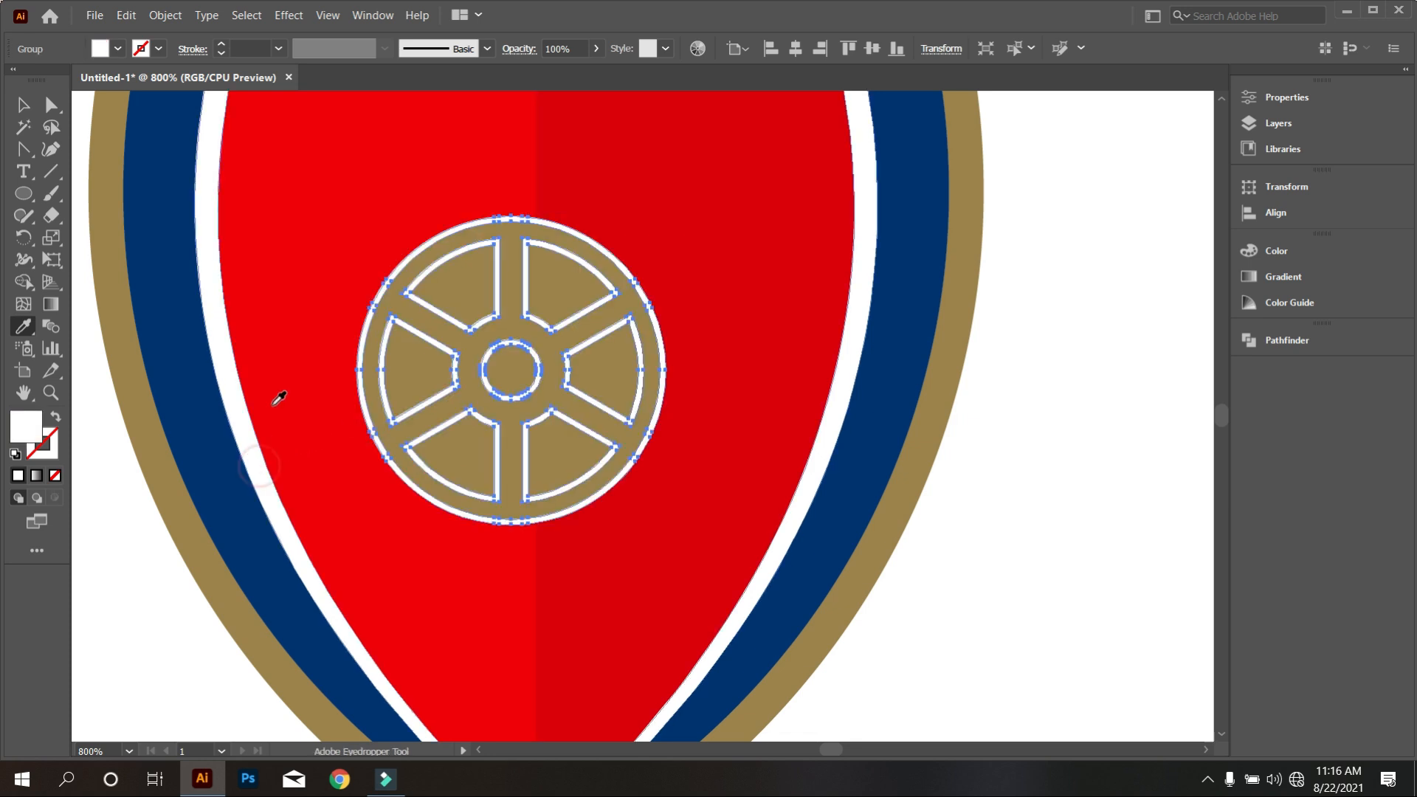
pyautogui.click(22, 105)
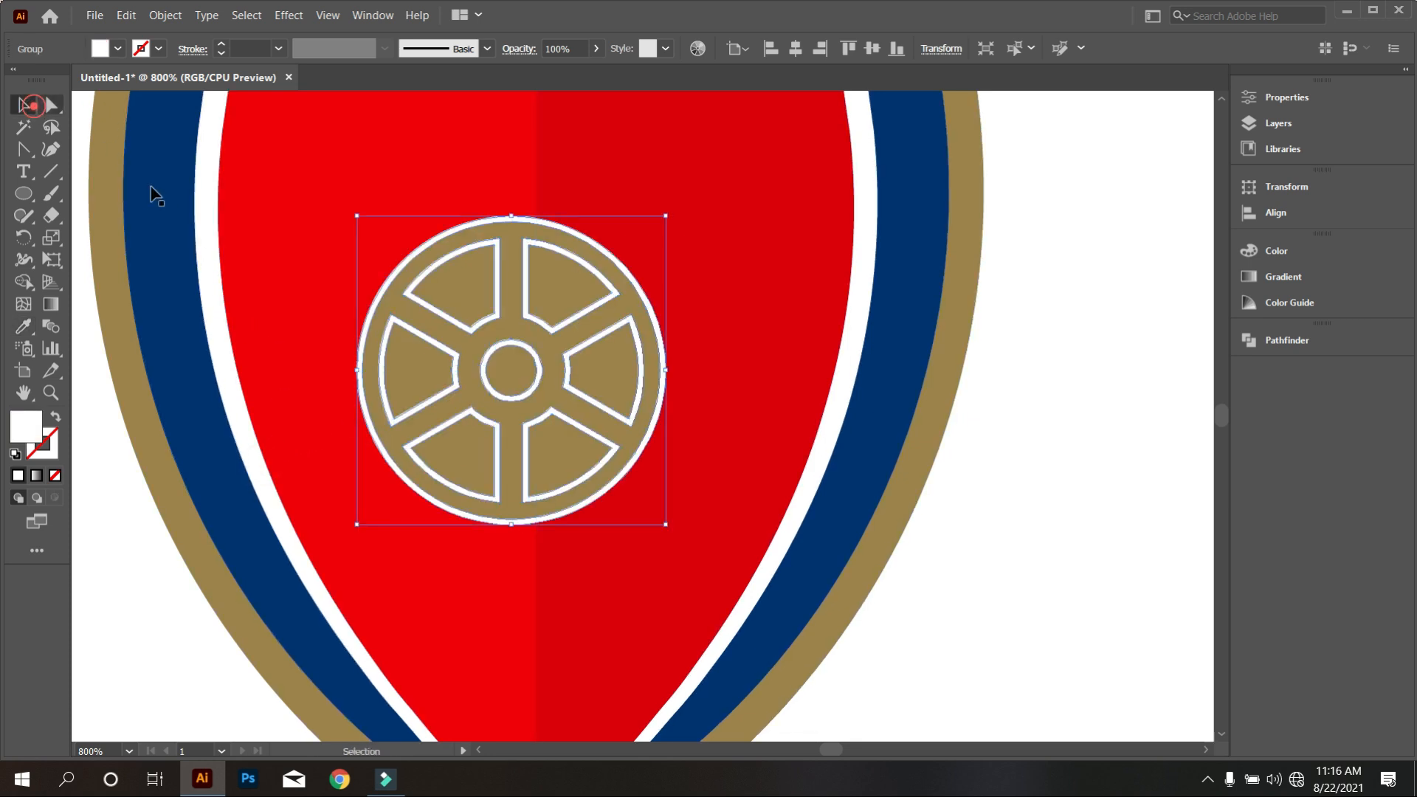
pyautogui.click(963, 582)
# Select all the shield parts except the wheel and lock them.
pyautogui.keyDown('alt'); pyautogui.scroll(-2, 986, 580); pyautogui.keyUp('alt')
pyautogui.scroll(-1, 996, 577)
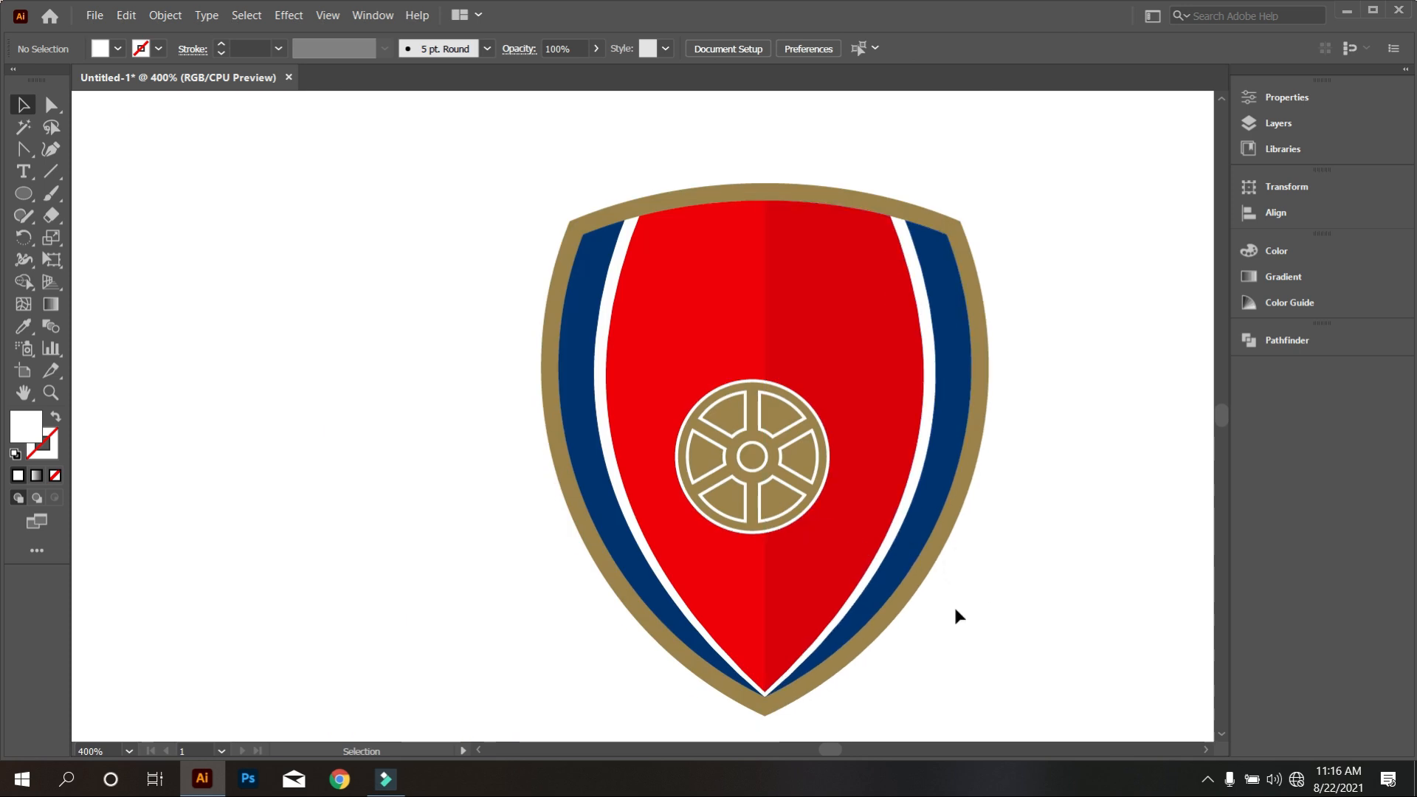
pyautogui.scroll(-1, 937, 600)
pyautogui.moveTo(956, 662); pyautogui.dragTo(572, 527)
pyautogui.click(522, 495)
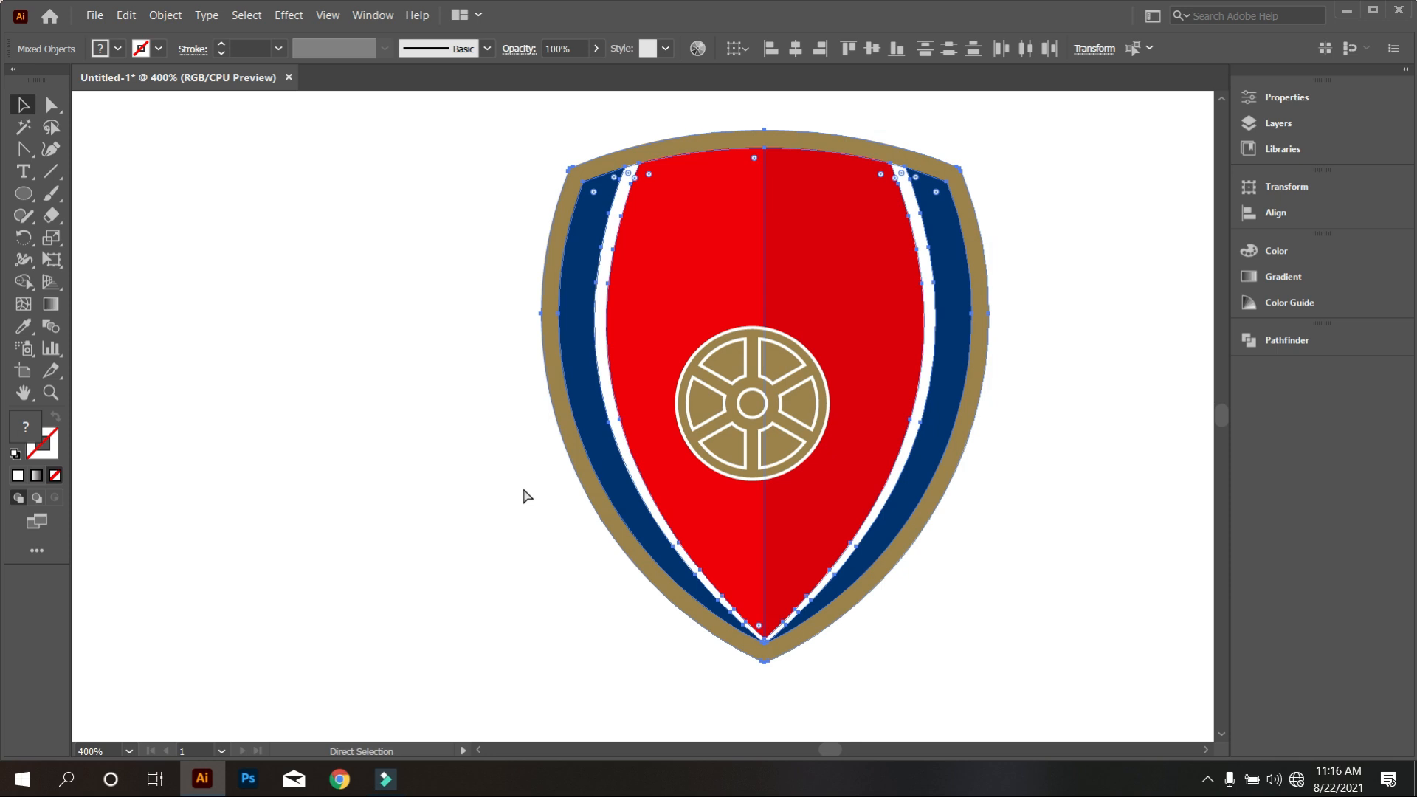
# Select the wheel's gold backing and white outlines and group them.
pyautogui.moveTo(839, 518); pyautogui.dragTo(837, 513)
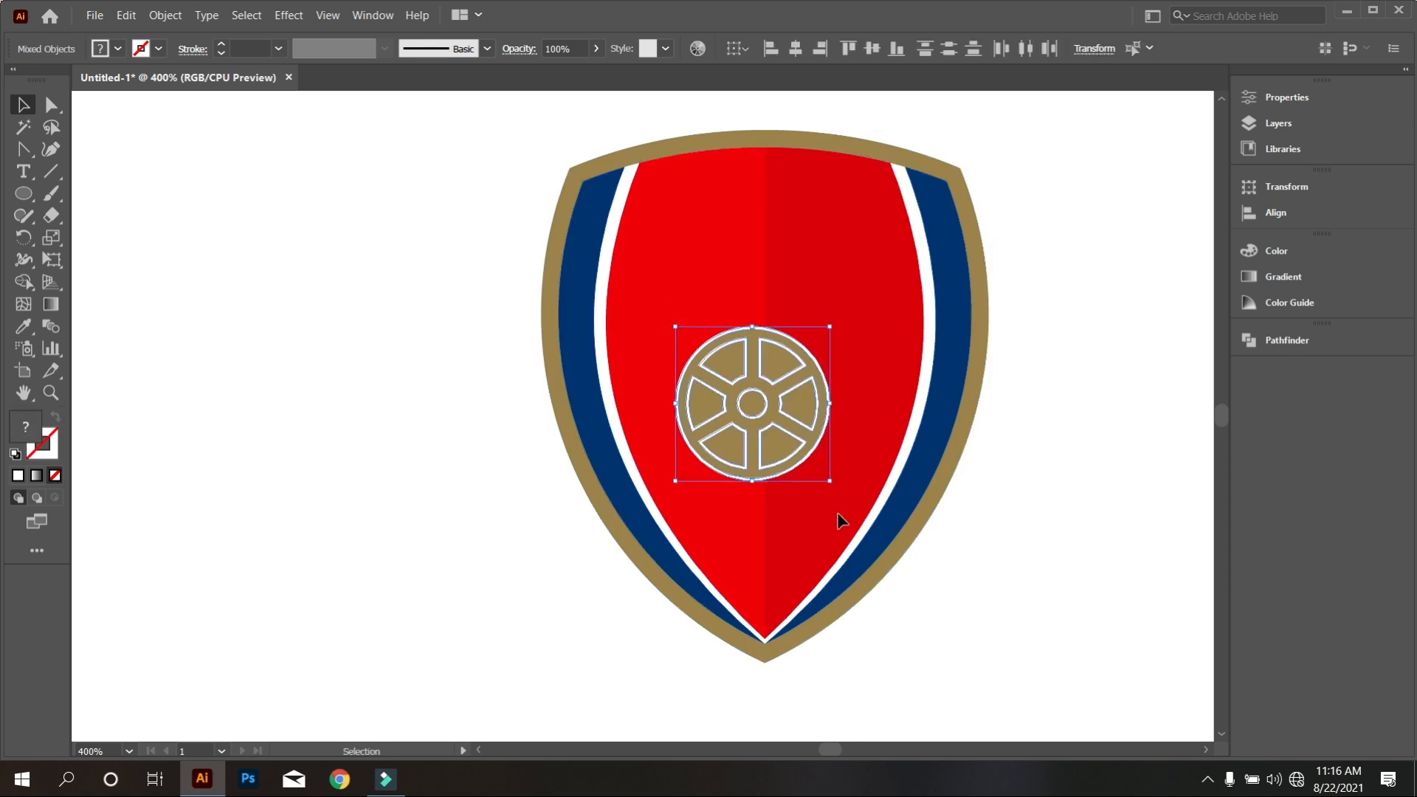
pyautogui.hotkey('ctrl', '=')
pyautogui.scroll(1, 808, 466)
pyautogui.scroll(-1, 805, 464)
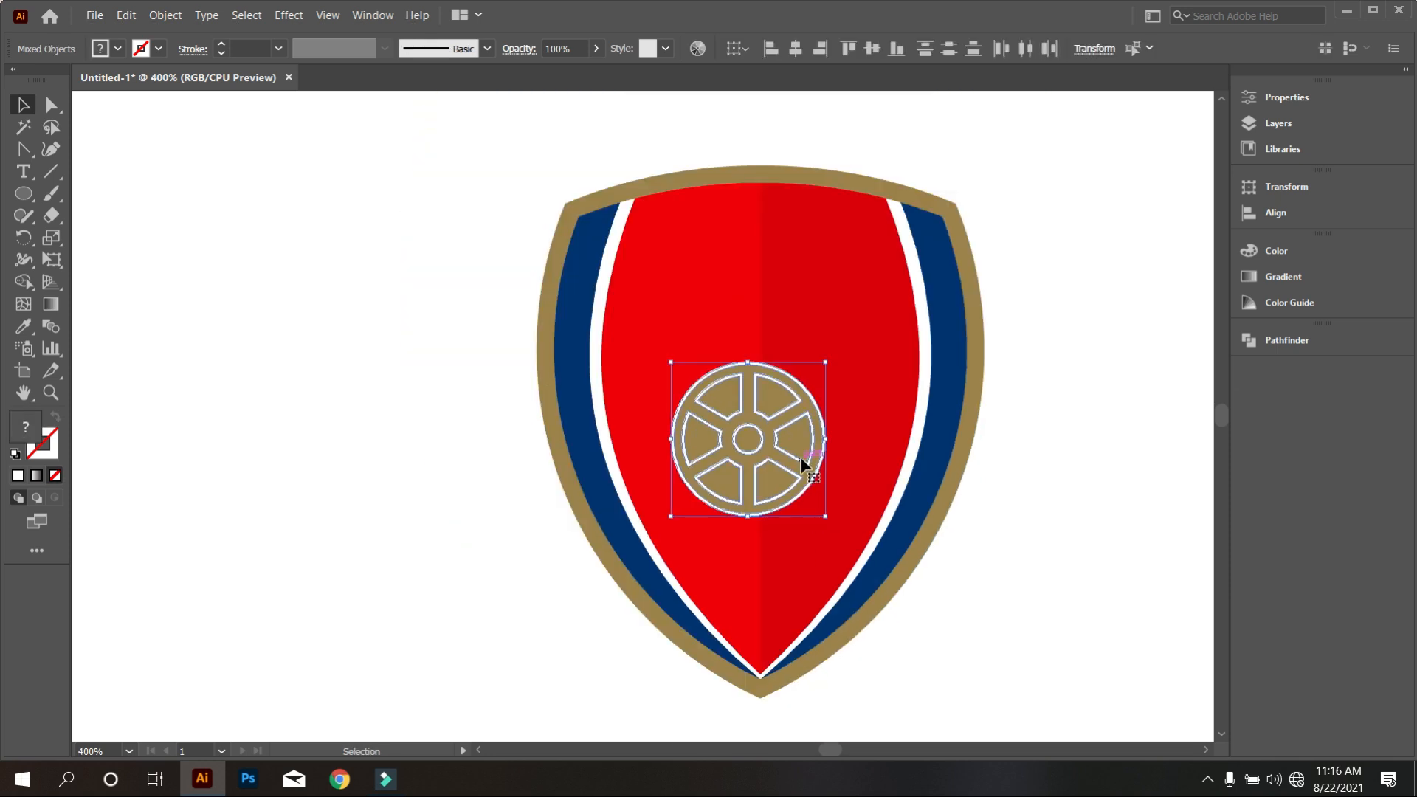
pyautogui.rightClick(857, 347)
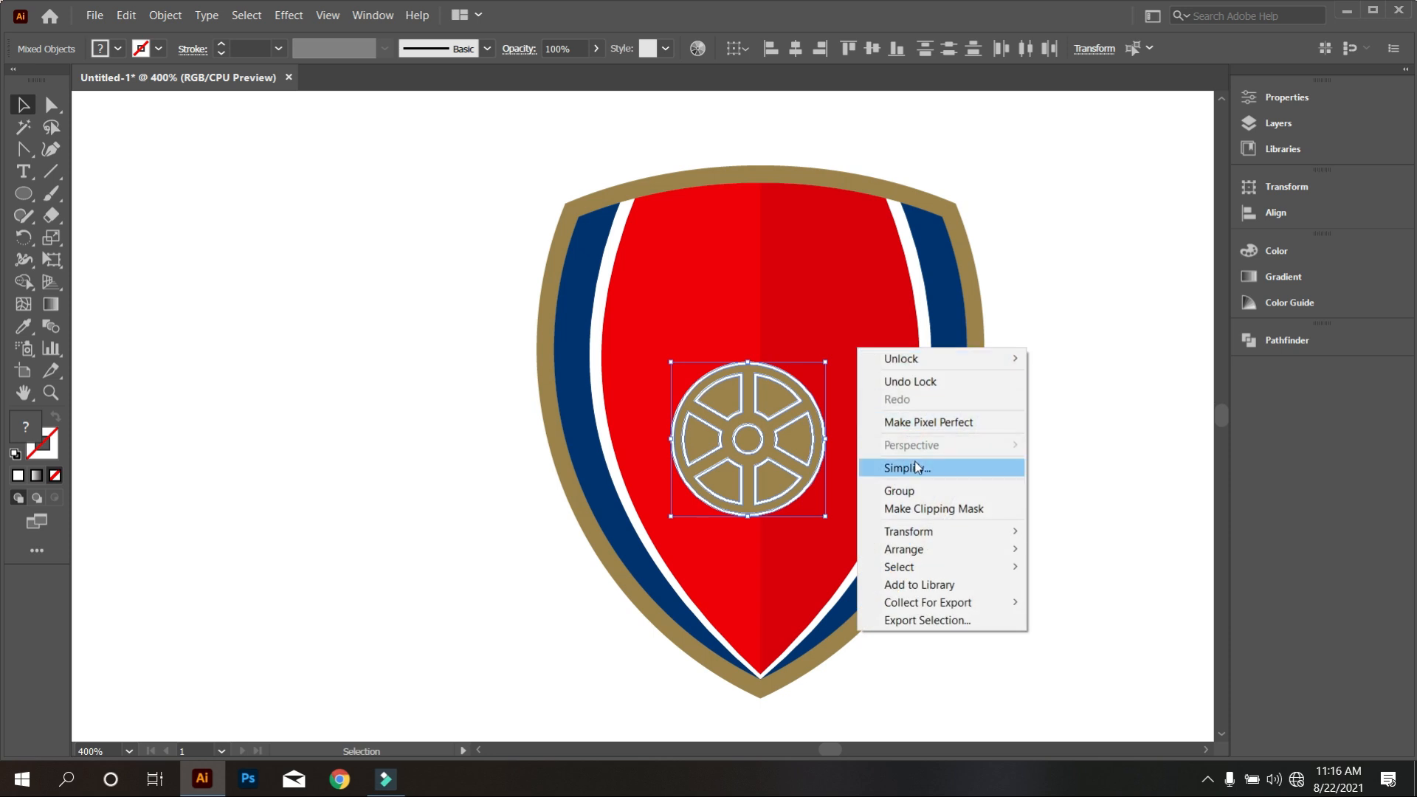
pyautogui.click(920, 492)
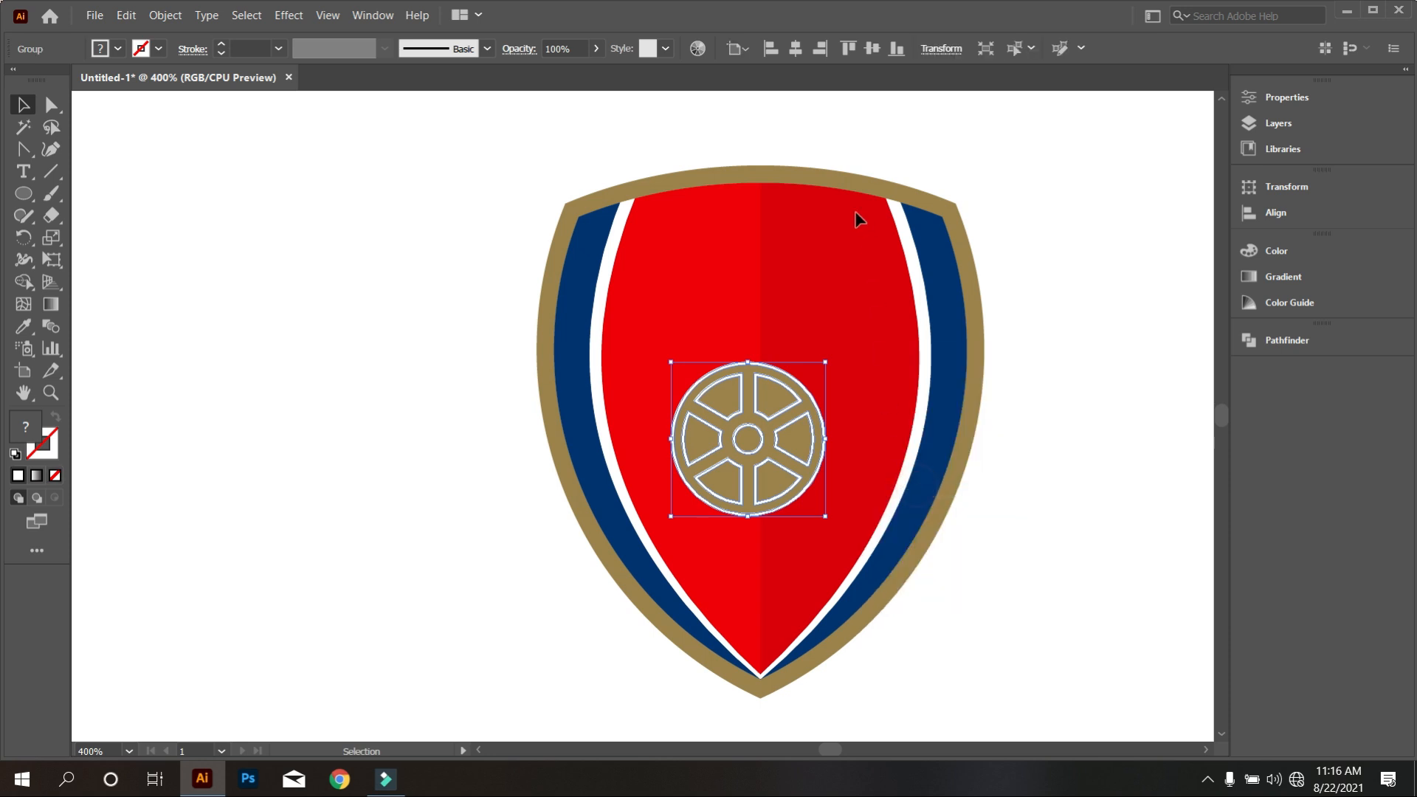
# Centre the grouped wheel on the shield's vertical midline, adjusting its height with ten upward nudges.
pyautogui.moveTo(809, 492); pyautogui.dragTo(822, 540)
pyautogui.click(955, 566)
pyautogui.click(804, 508)
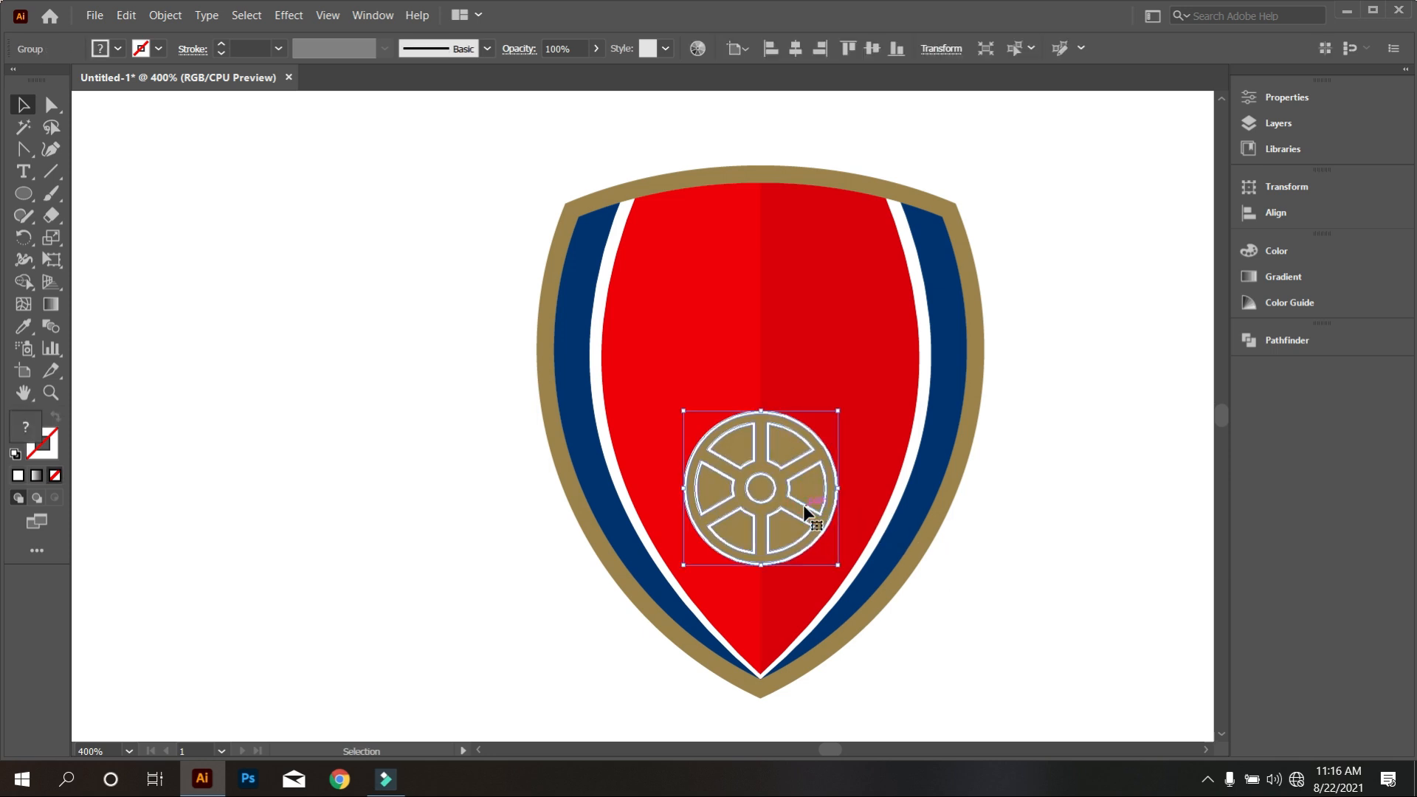
pyautogui.press('Up')
pyautogui.press('Up')
pyautogui.press('Up')
pyautogui.press('Up')
pyautogui.press('Up')
pyautogui.press('Up')
pyautogui.press('Up')
pyautogui.press('Up')
pyautogui.press('Up')
pyautogui.press('Up')
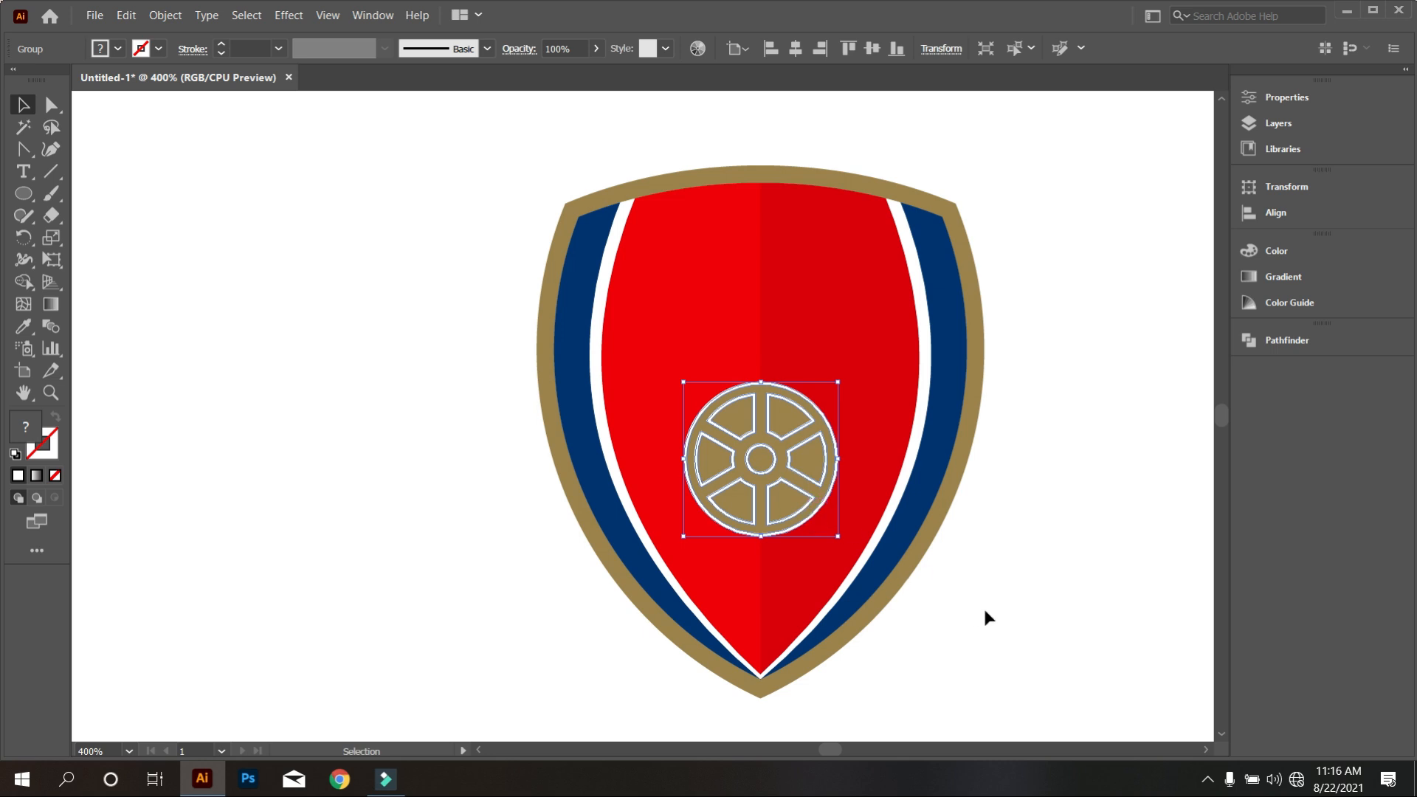
pyautogui.click(985, 611)
# Add the point text "Arsenal" on the empty canvas to the left of the shield.
pyautogui.scroll(-4, 898, 555)
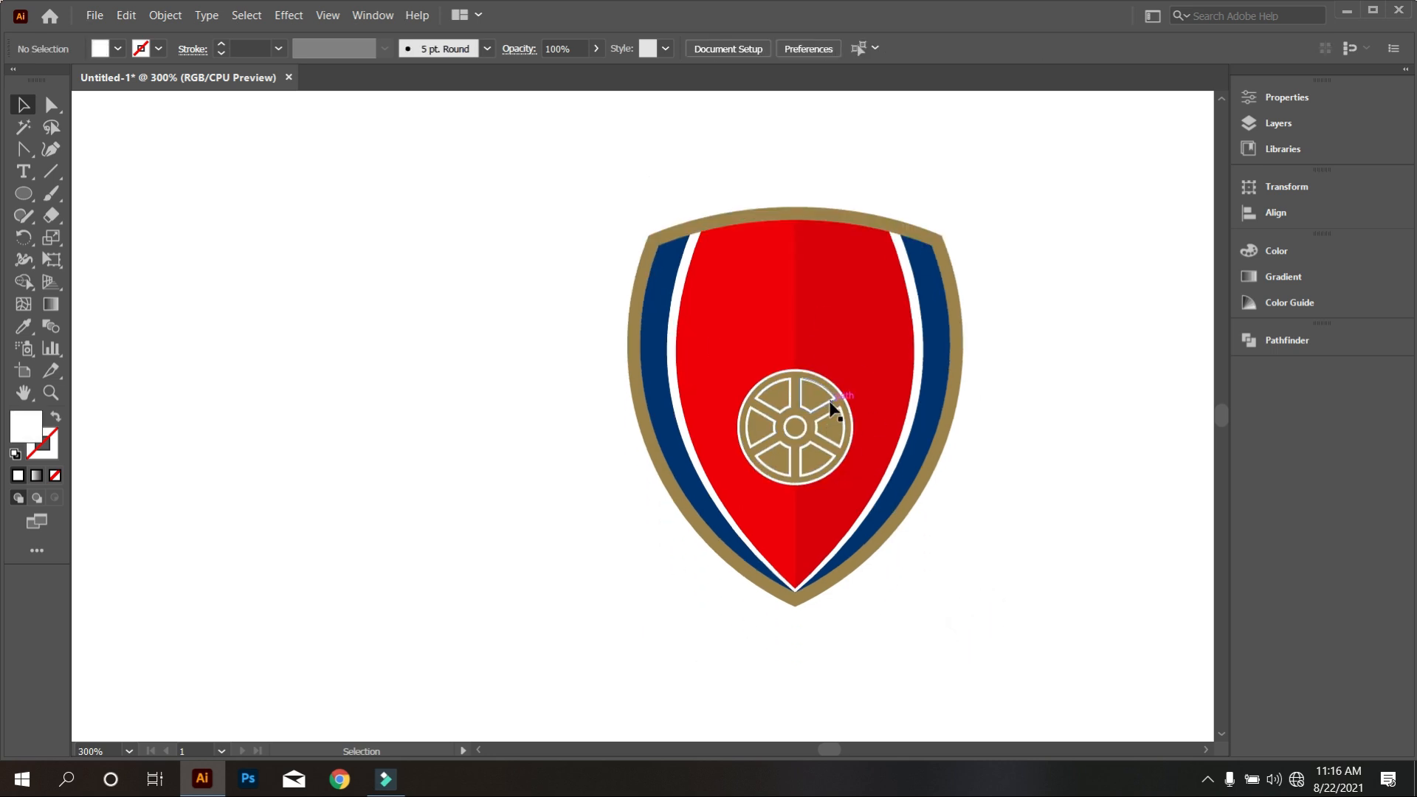
pyautogui.click(25, 172)
pyautogui.click(280, 308)
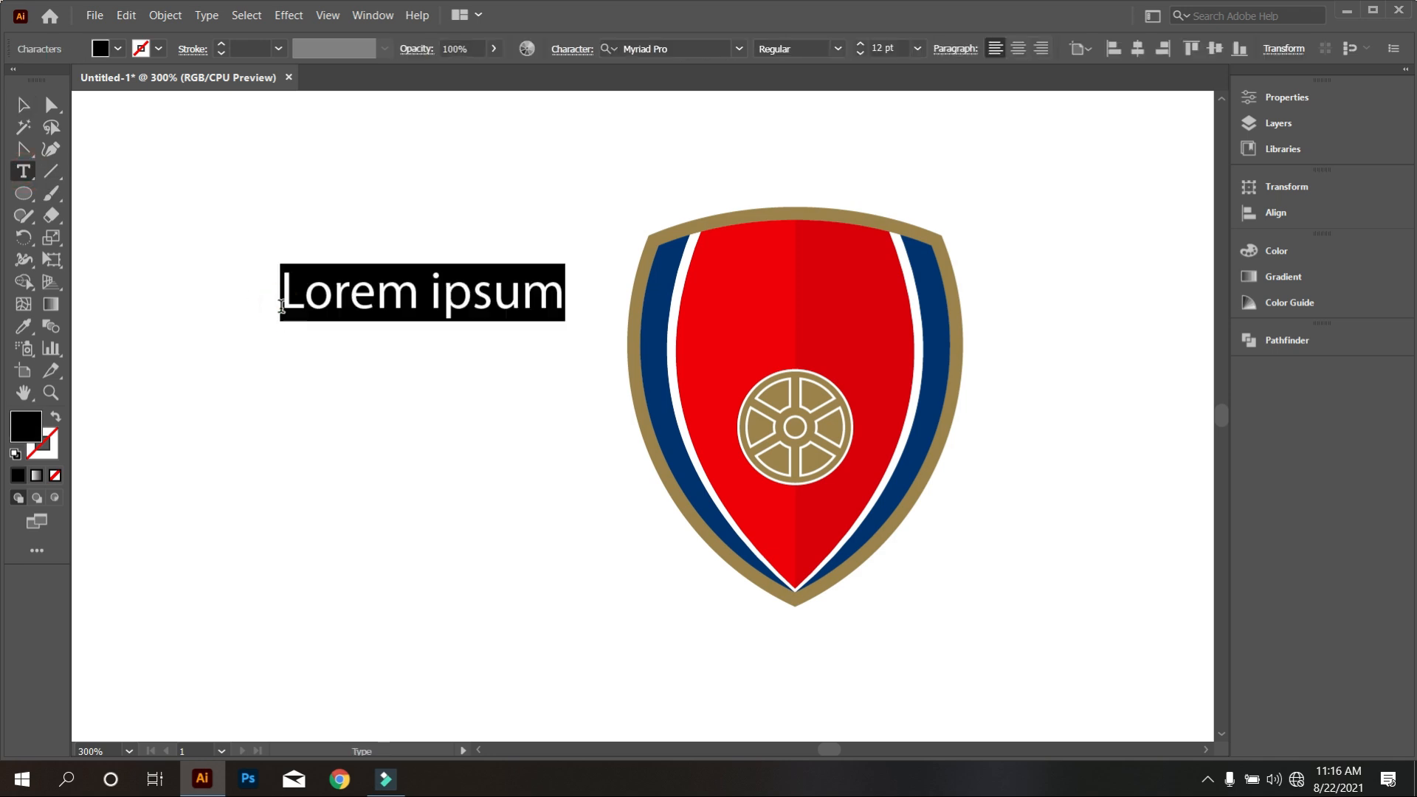
pyautogui.press('BackSpace')
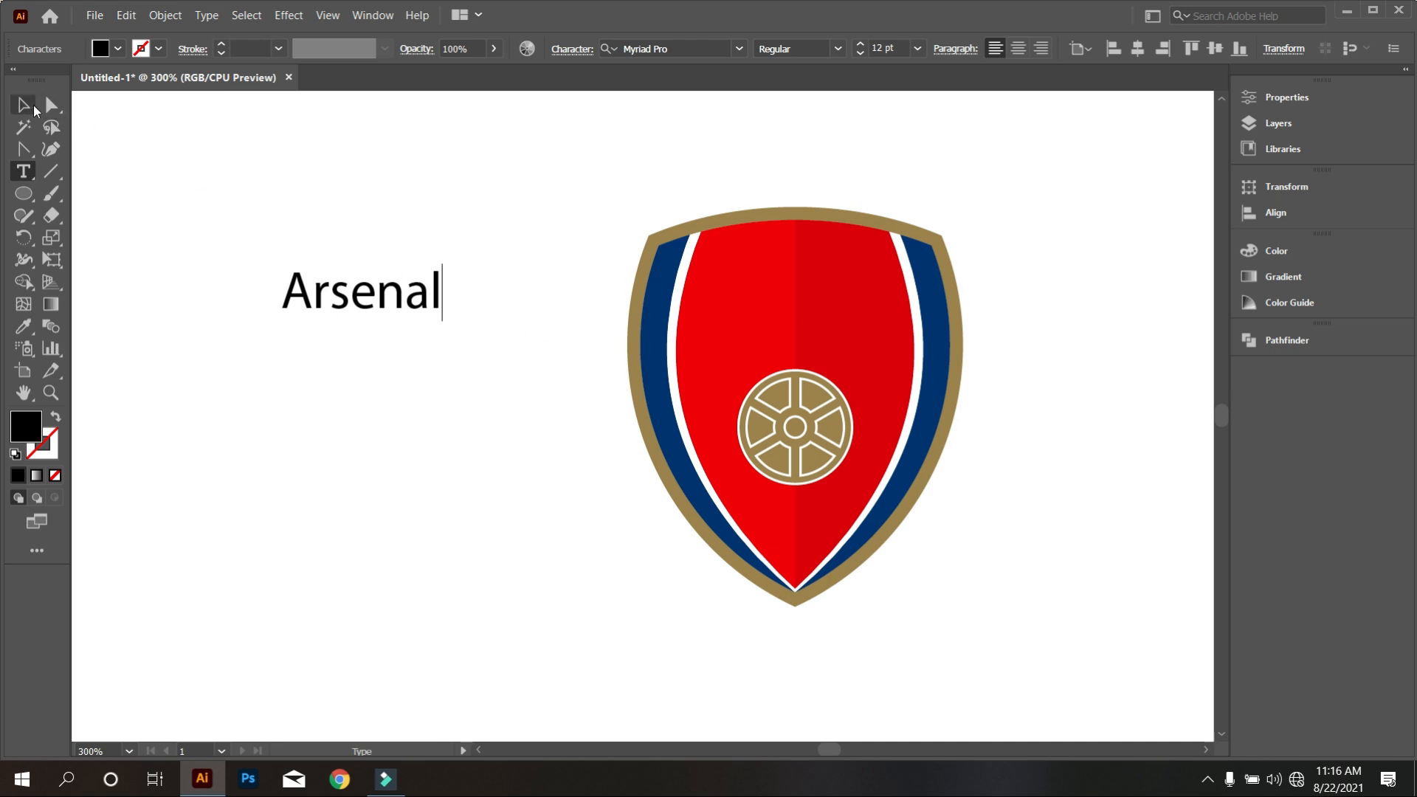
pyautogui.click(26, 107)
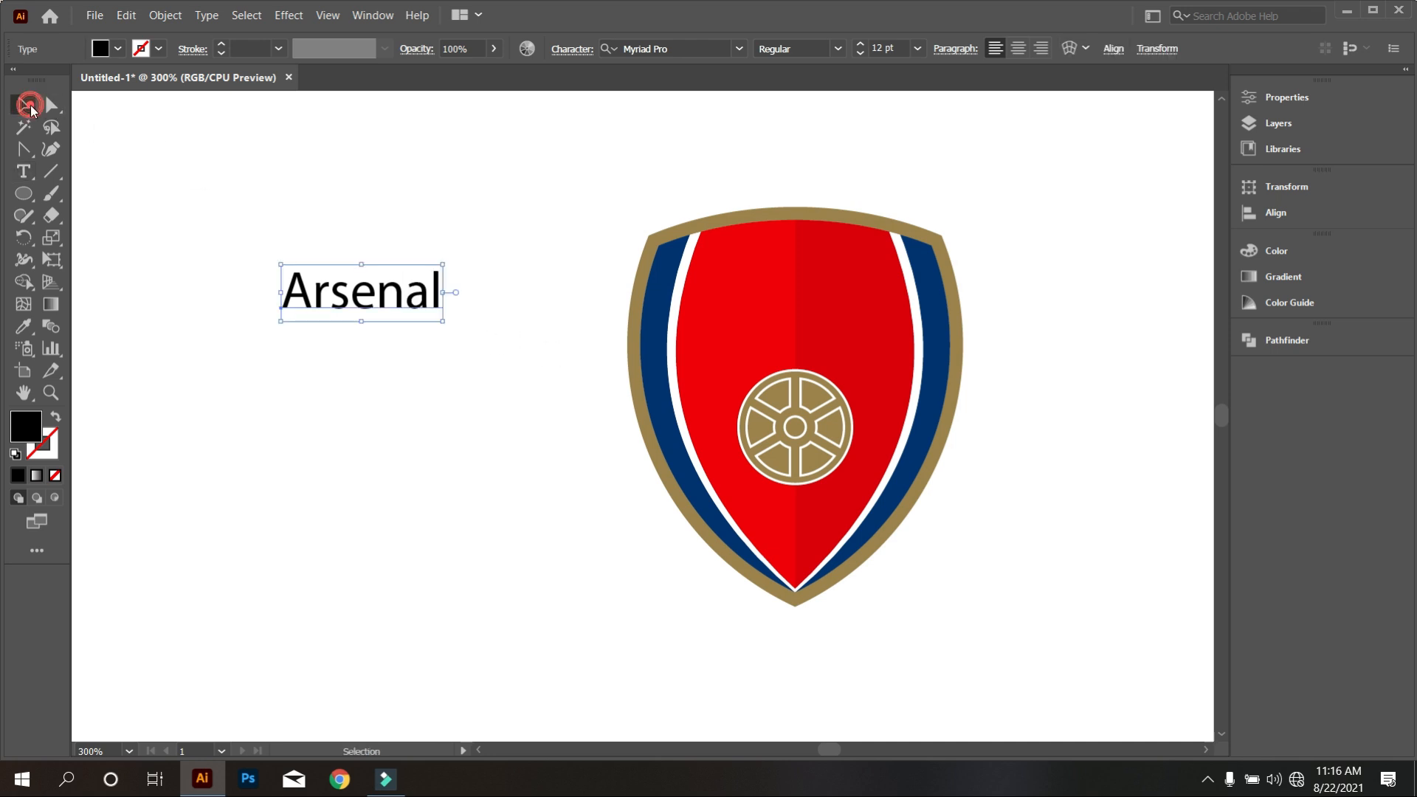
# Set the "Arsenal" text in Clearface Gothic LT Std 65 Medium and place it on the shield above the wheel.
pyautogui.click(734, 51)
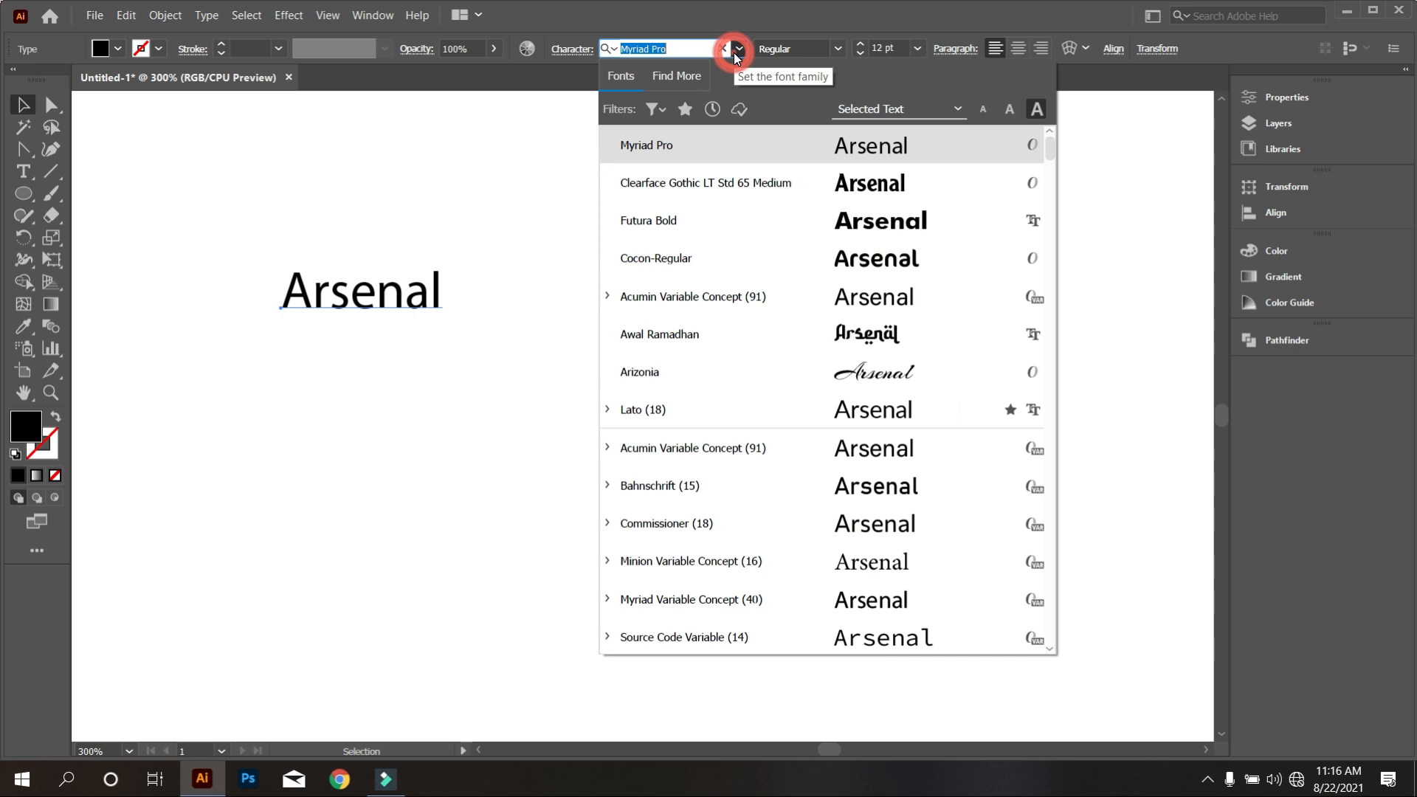
pyautogui.click(729, 182)
pyautogui.moveTo(405, 314); pyautogui.dragTo(902, 349)
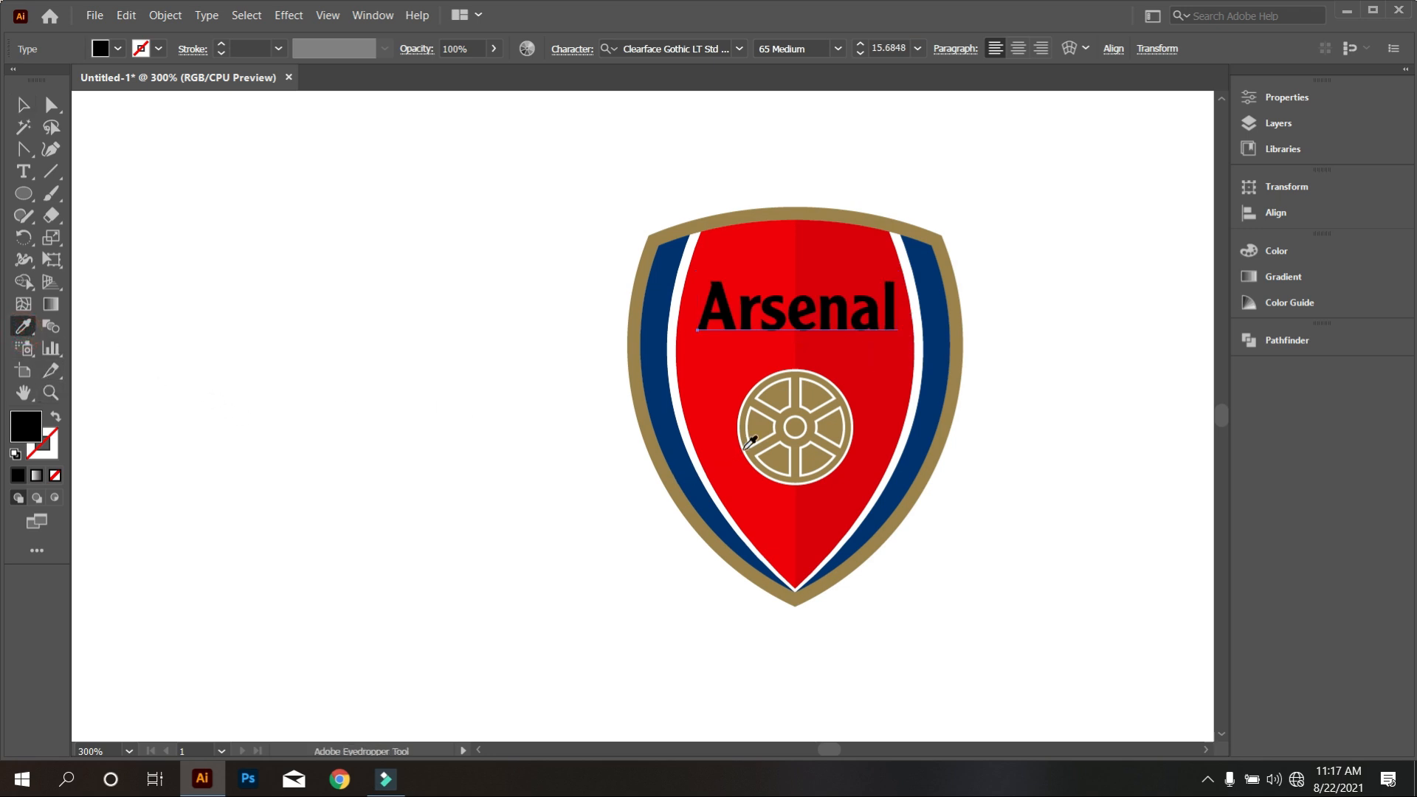
# Give the "Arsenal" text a white fill and a stroke in the wheel's gold.
pyautogui.click(768, 428)
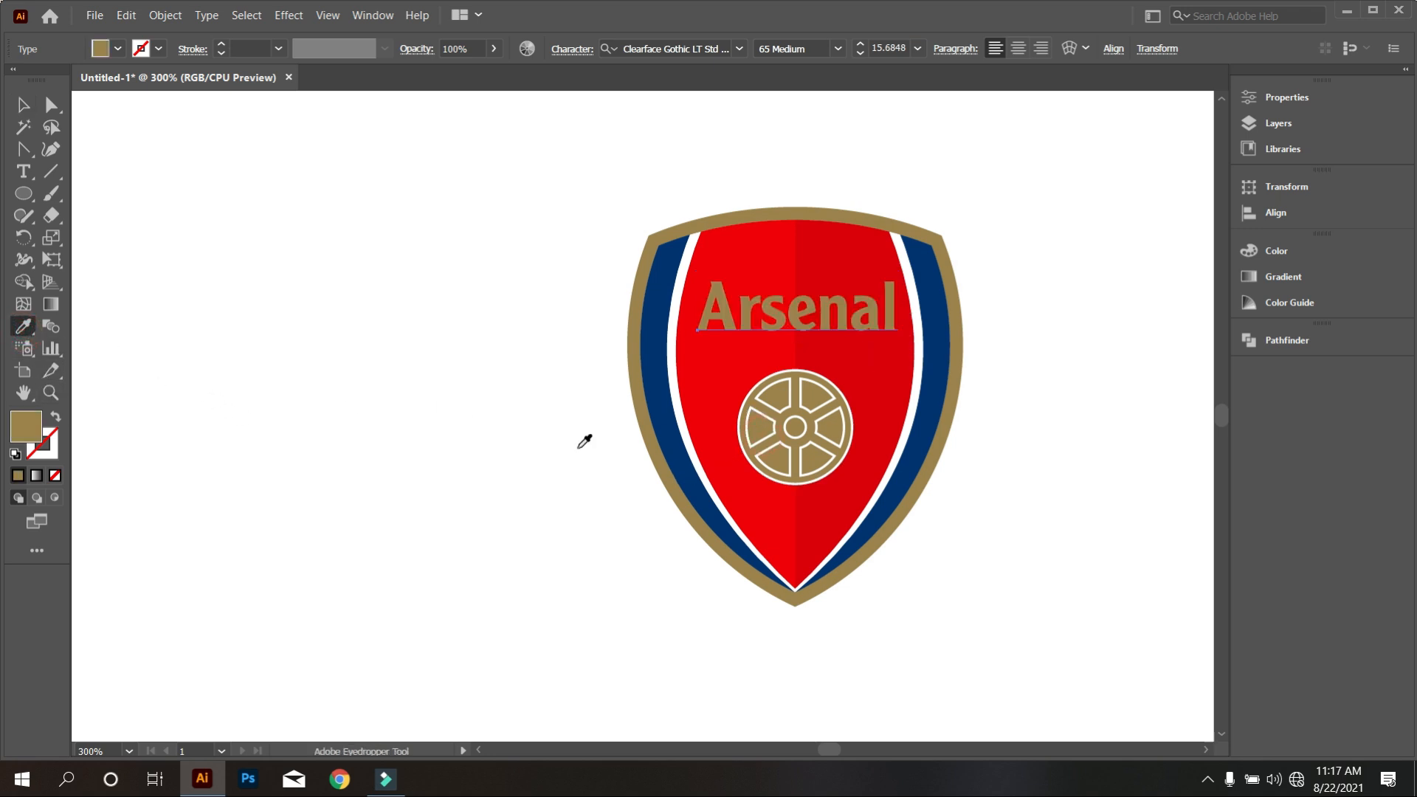
pyautogui.click(57, 417)
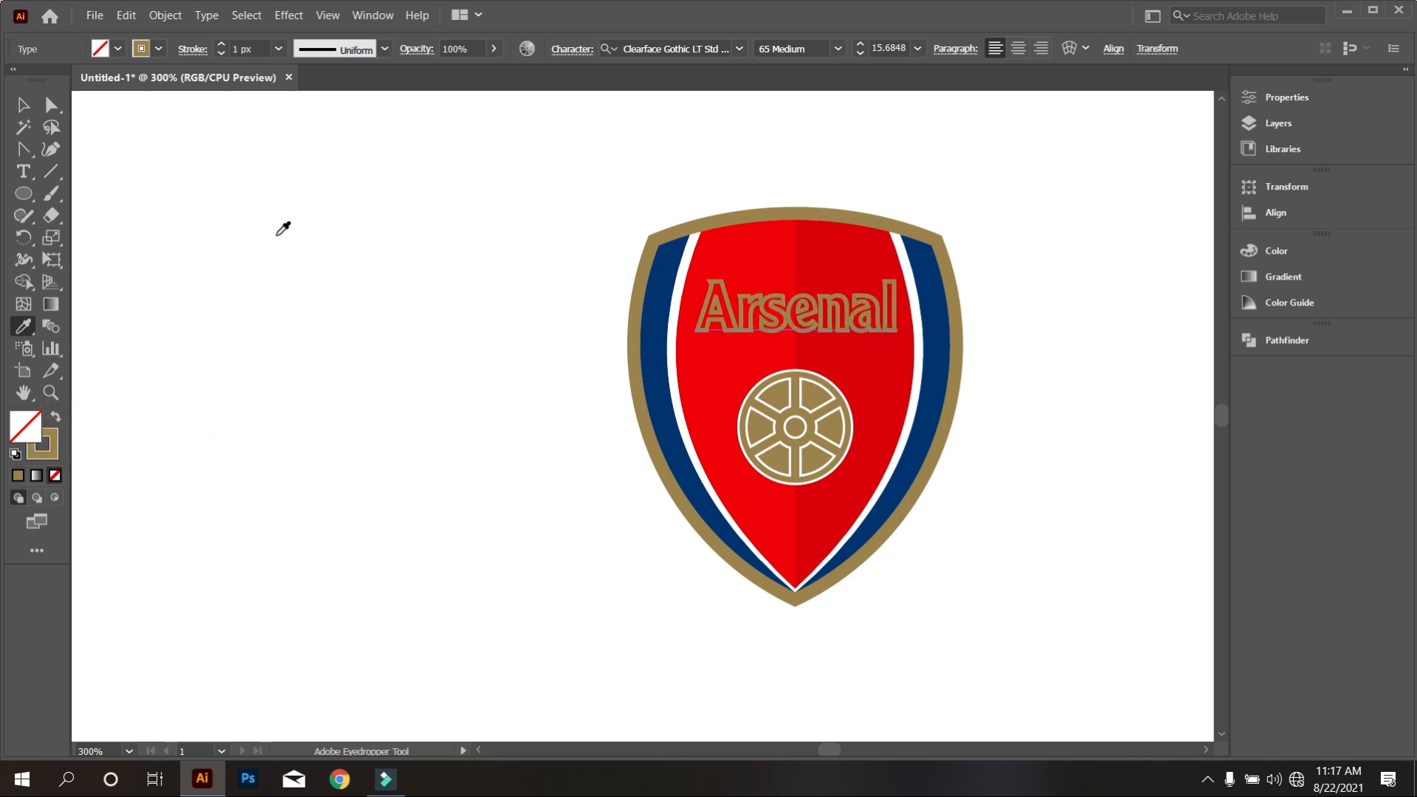
pyautogui.click(100, 52)
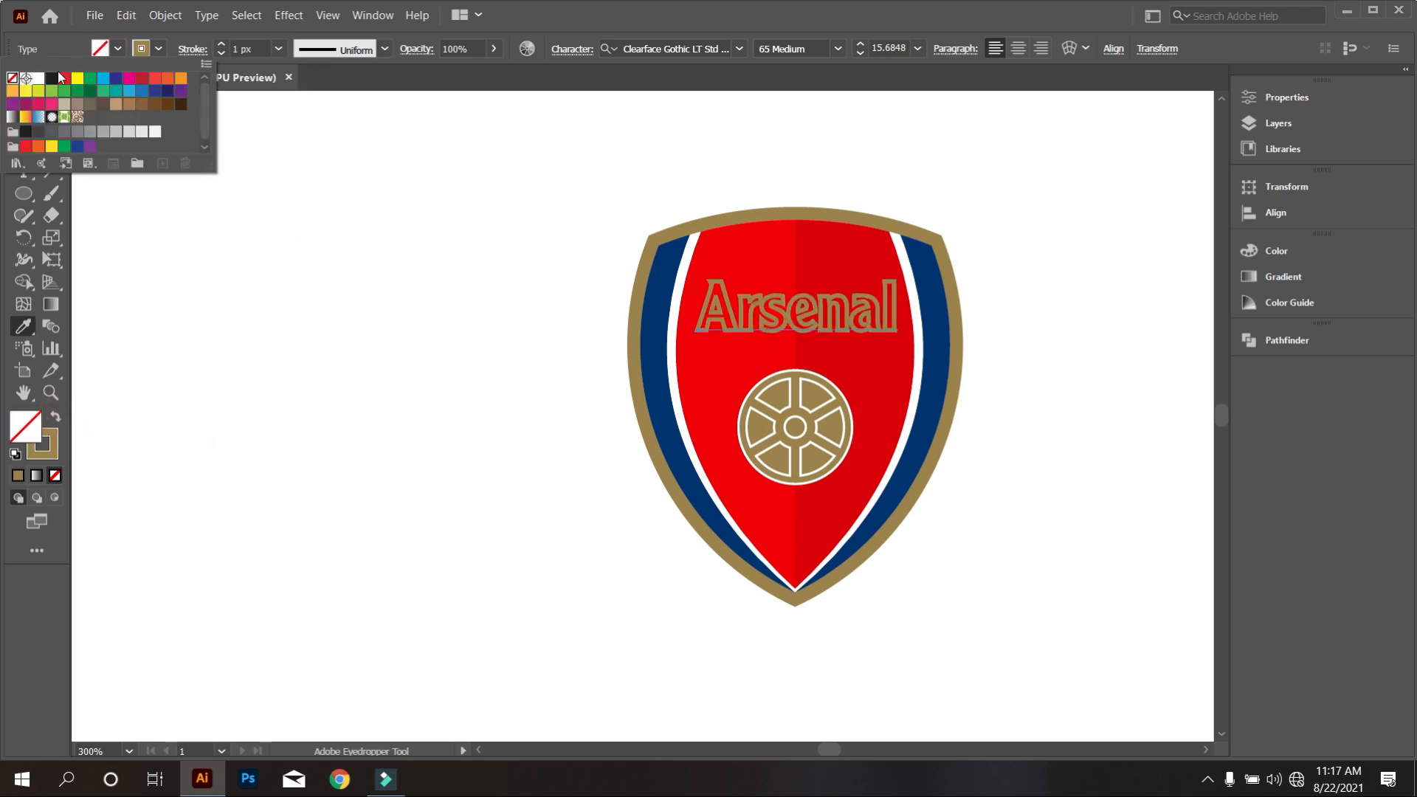
pyautogui.click(41, 78)
pyautogui.click(298, 309)
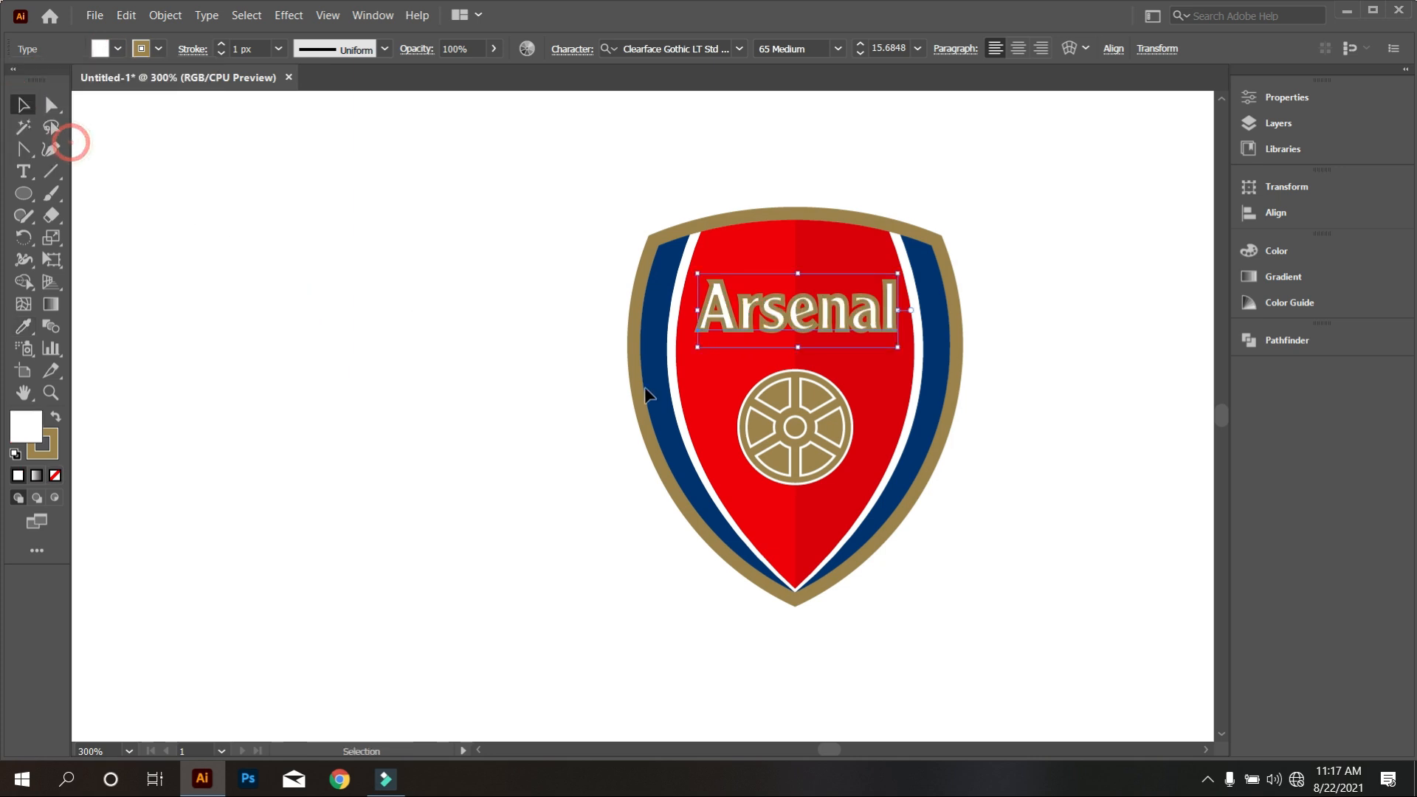
pyautogui.click(1022, 464)
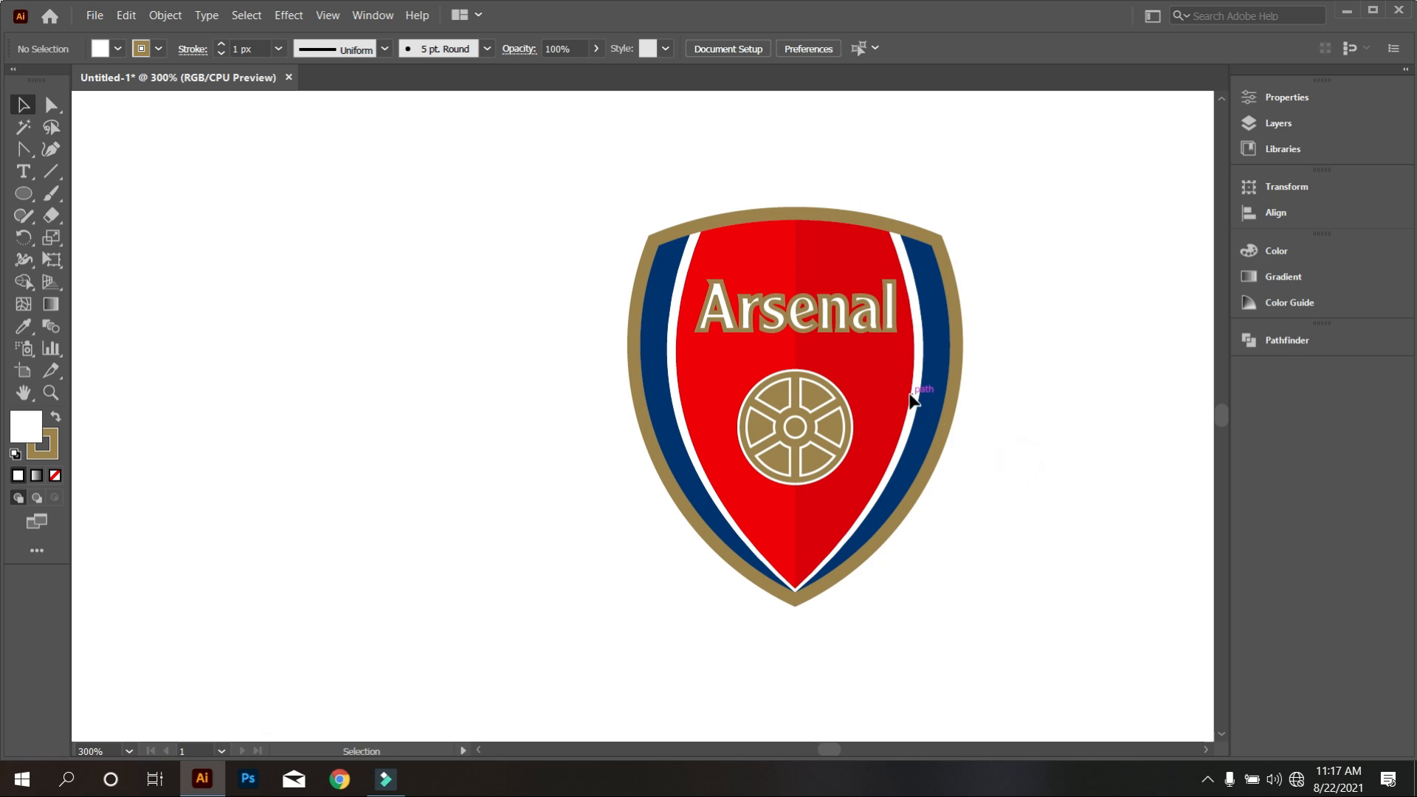
# Select the "Arsenal" lettering and adjust the weight of its gold stroke.
pyautogui.scroll(2, 885, 367)
pyautogui.scroll(-2, 733, 314)
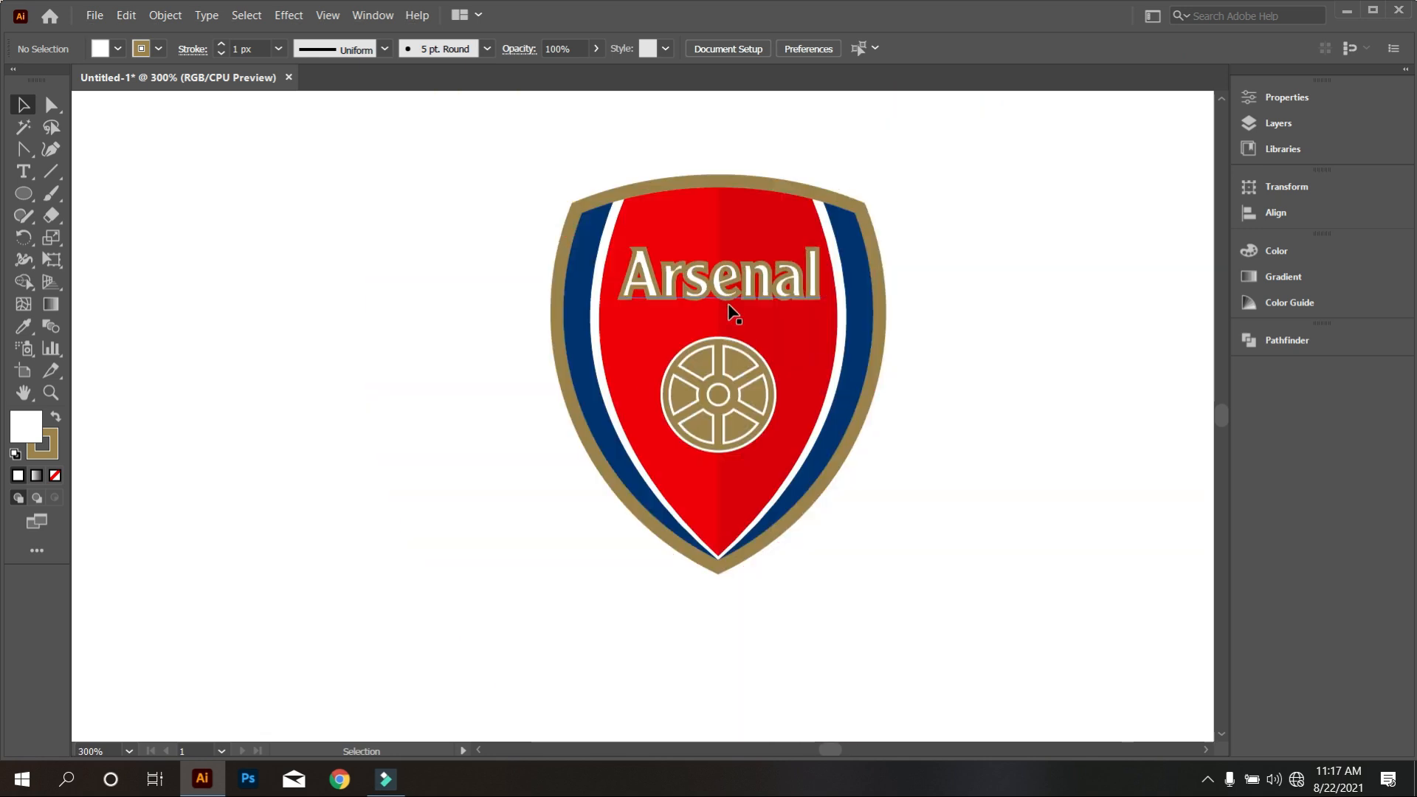
pyautogui.scroll(1, 733, 314)
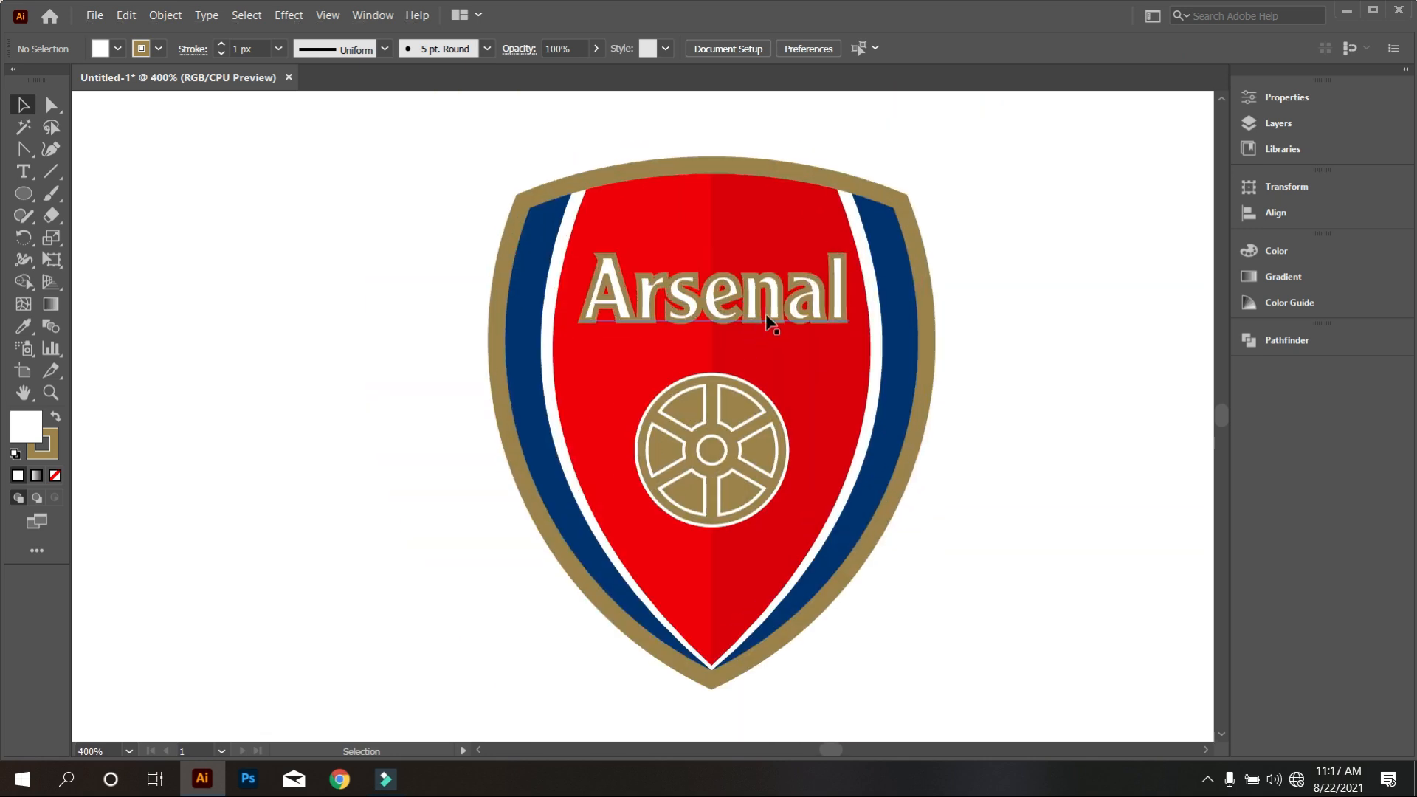
pyautogui.click(758, 297)
pyautogui.scroll(-1, 241, 47)
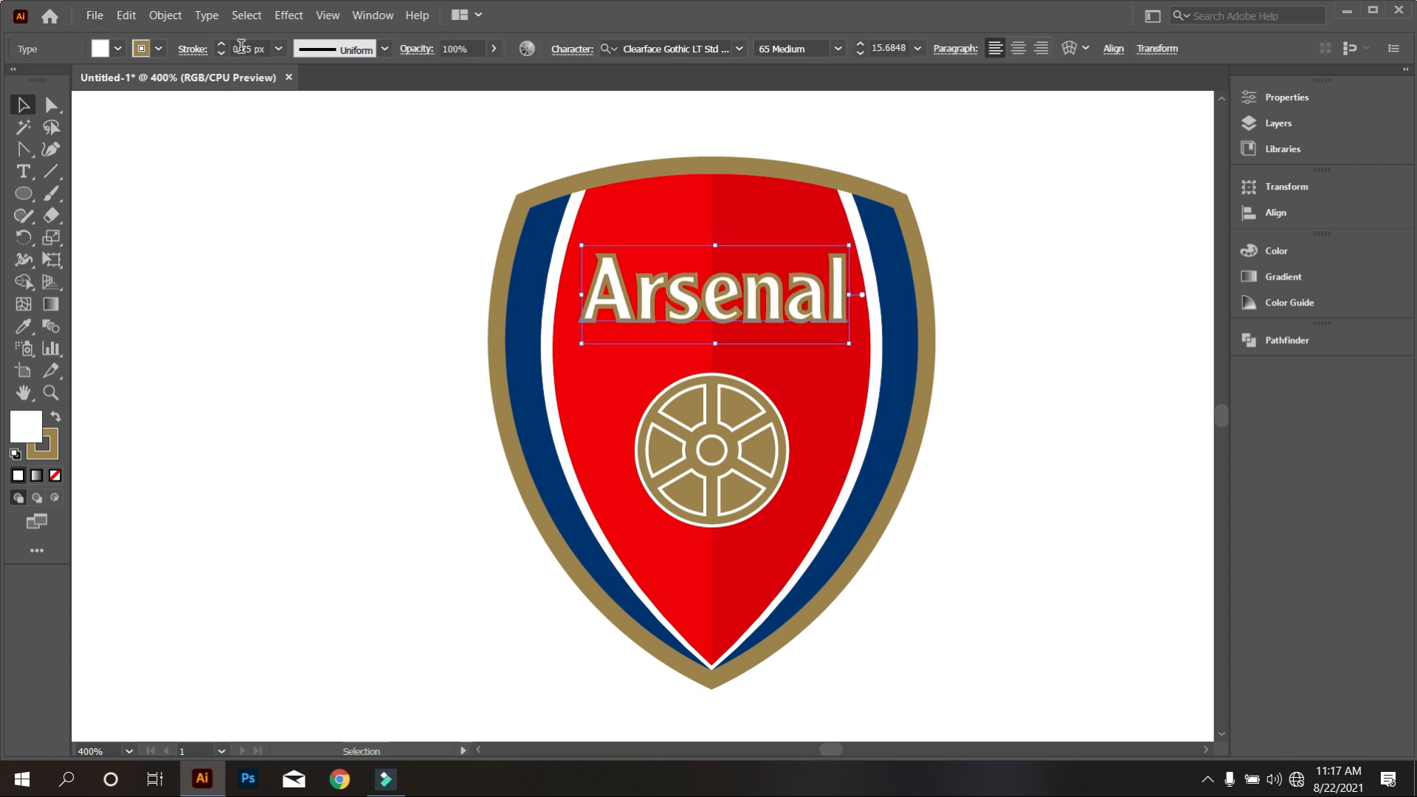
pyautogui.scroll(-1, 259, 46)
pyautogui.scroll(2, 258, 46)
# Expand the "Arsenal" lettering into shapes and unite them.
pyautogui.click(166, 16)
pyautogui.click(185, 201)
pyautogui.click(650, 493)
pyautogui.click(1287, 341)
pyautogui.click(1034, 383)
pyautogui.click(165, 16)
pyautogui.click(1034, 382)
# Turn the united lettering's gold into its stroke and fill the letters with white.
pyautogui.click(58, 420)
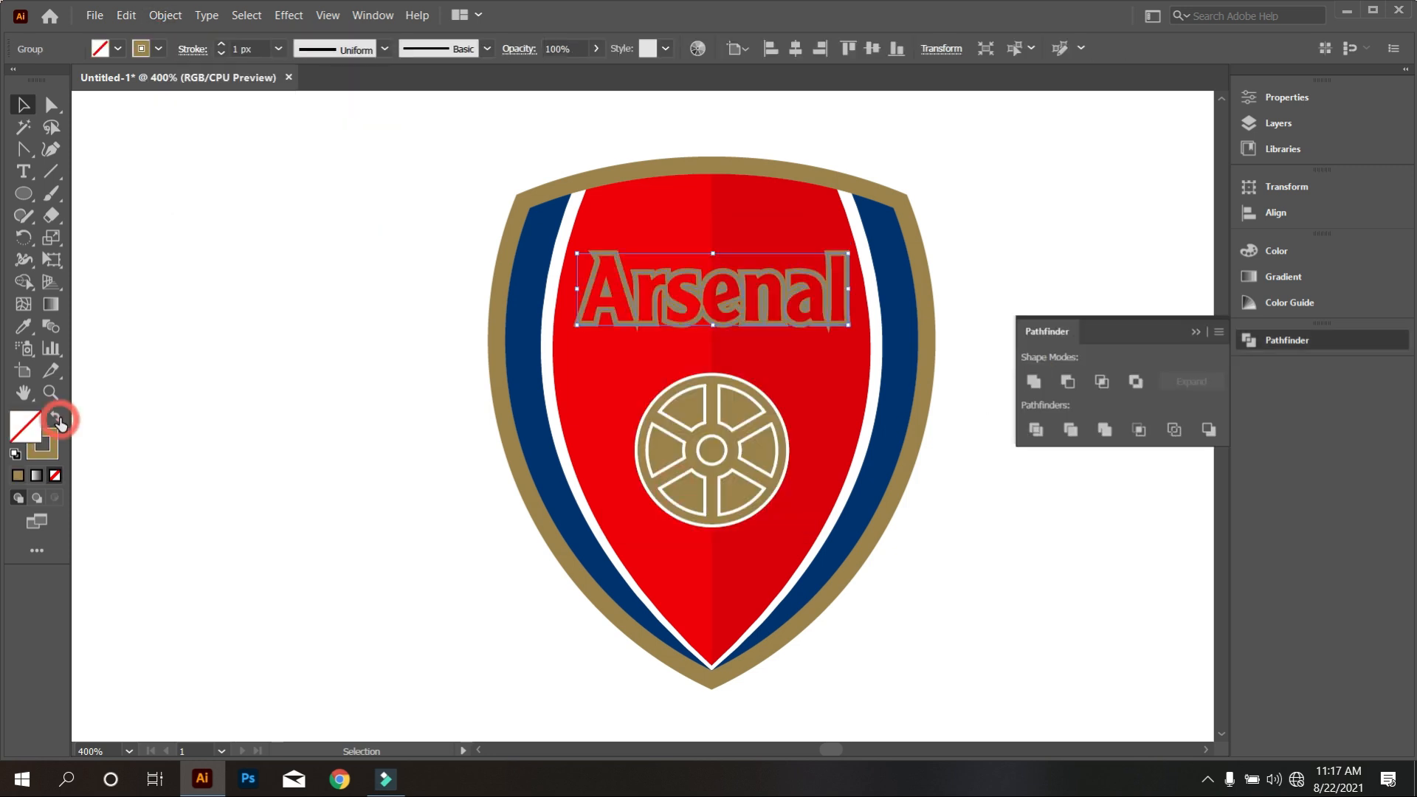
pyautogui.click(118, 48)
pyautogui.click(46, 80)
pyautogui.click(332, 310)
# Select the wheel group and lower it slightly with four downward and two upward nudges.
pyautogui.scroll(-1, 664, 384)
pyautogui.scroll(1, 727, 391)
pyautogui.click(724, 388)
pyautogui.press('Down')
pyautogui.press('Down')
pyautogui.press('Down')
pyautogui.press('Down')
pyautogui.press('Up')
pyautogui.press('Up')
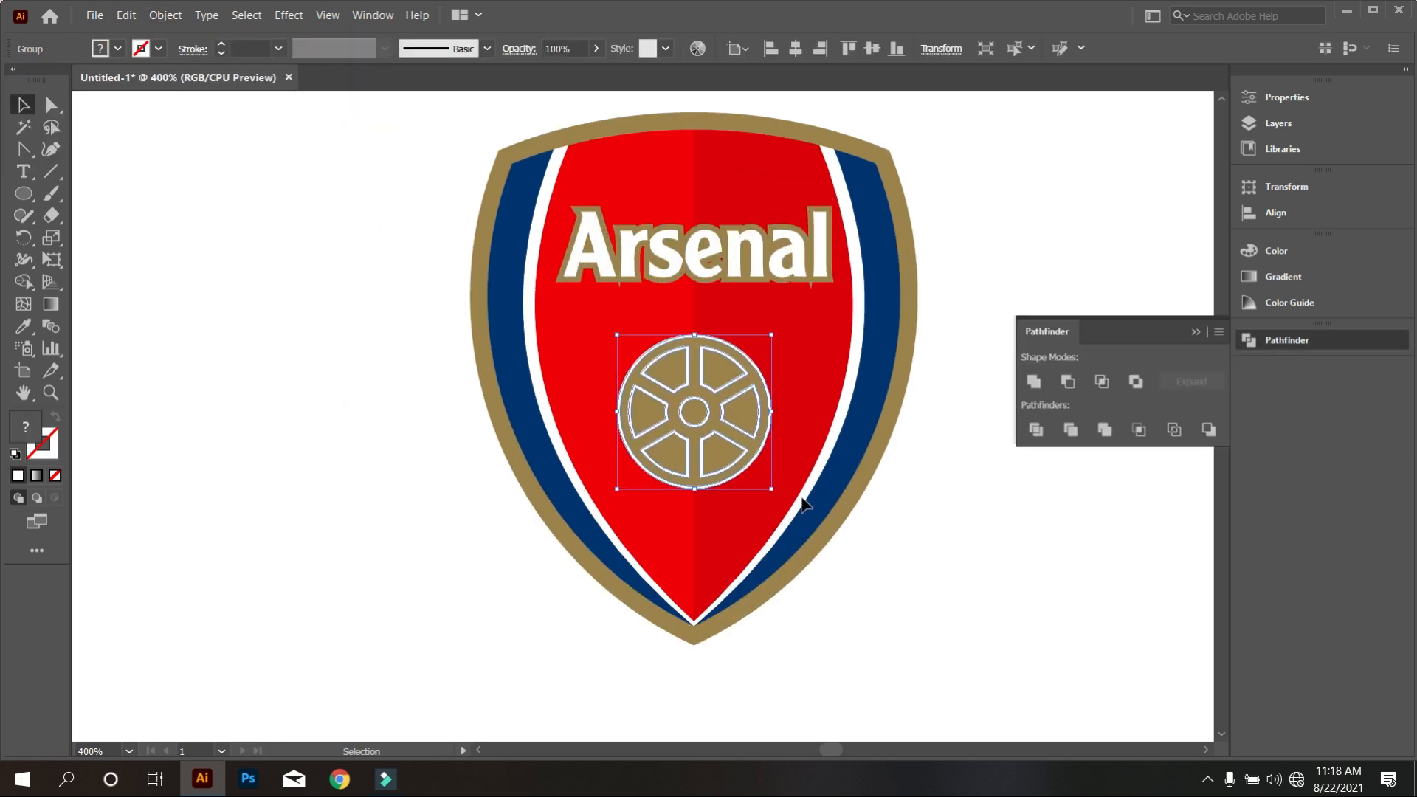
# Draw a long horizontal rectangle beside the shield for the cannon barrel and colour it with the wheel's gold.
pyautogui.hotkey('ctrl', '-')
pyautogui.press('m')
pyautogui.moveTo(210, 246)
pyautogui.mouseDown()
pyautogui.moveTo(440, 297)
pyautogui.moveTo(380, 307)
pyautogui.moveTo(772, 279)
pyautogui.mouseUp()
pyautogui.press('i')
pyautogui.click(702, 358)
pyautogui.click(410, 388)
# Draw a smaller gold rectangle at the barrel's left end and centre both rectangles vertically on each other.
pyautogui.scroll(2, 132, 267)
pyautogui.click(25, 194)
pyautogui.moveTo(234, 251); pyautogui.dragTo(356, 332)
pyautogui.click(24, 105)
pyautogui.click(876, 50)
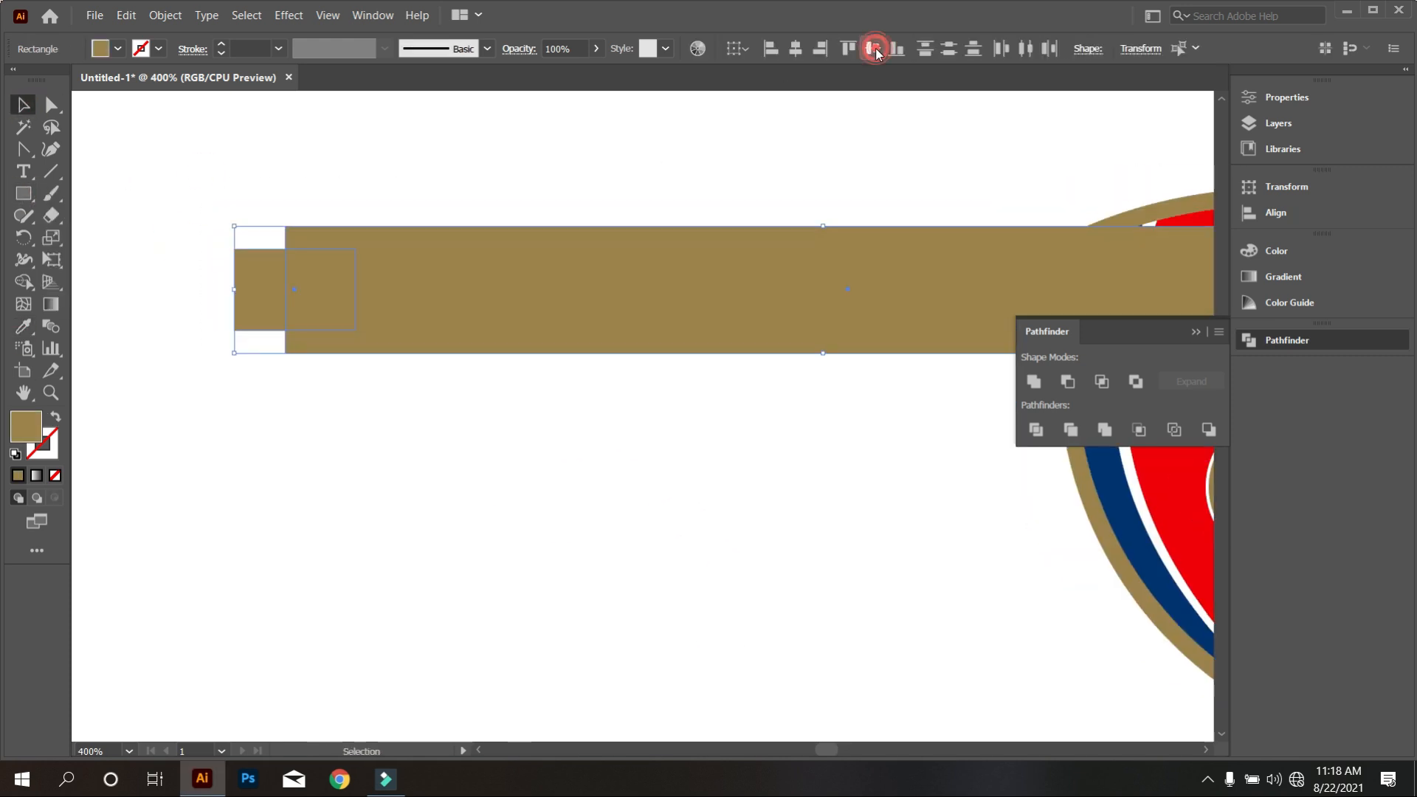
# Fully round the left ends of the small rectangle and the long barrel rectangle.
pyautogui.scroll(1, 198, 299)
pyautogui.click(280, 321)
pyautogui.moveTo(266, 337); pyautogui.dragTo(313, 287)
pyautogui.click(377, 360)
pyautogui.moveTo(341, 370); pyautogui.dragTo(424, 288)
# Move the small rounded shape six nudges to the right into the barrel's end.
pyautogui.click(304, 330)
pyautogui.press('Right')
pyautogui.press('Right')
pyautogui.press('Right')
pyautogui.press('Right')
pyautogui.press('Right')
pyautogui.press('Right')
pyautogui.click(410, 451)
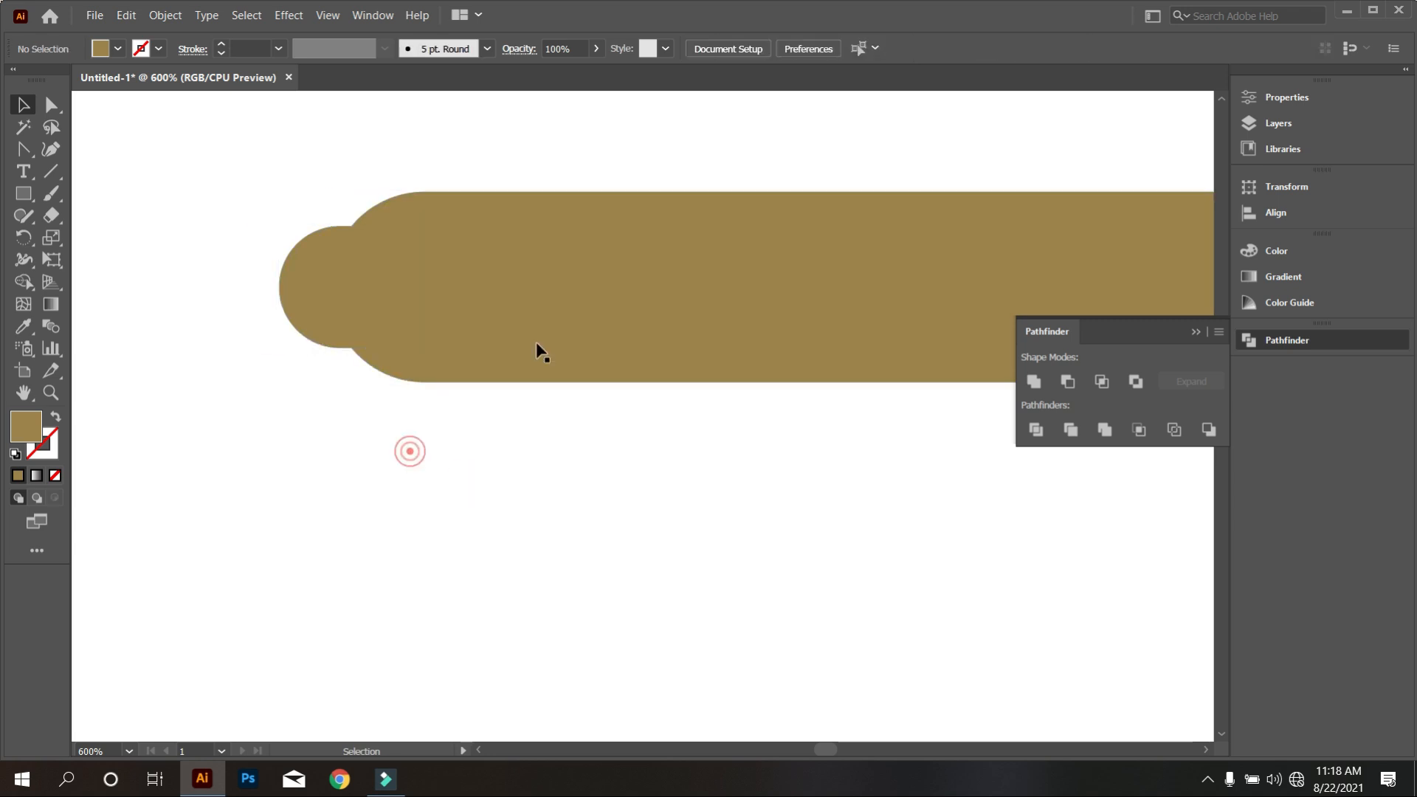
# Unite the two rounded gold shapes into one cannon barrel and give it a white stroke.
pyautogui.click(536, 344)
pyautogui.click(397, 405)
pyautogui.scroll(-2, 398, 404)
pyautogui.moveTo(397, 427); pyautogui.dragTo(359, 341)
pyautogui.click(1034, 382)
pyautogui.scroll(-1, 710, 480)
pyautogui.scroll(2, 247, 51)
pyautogui.click(158, 48)
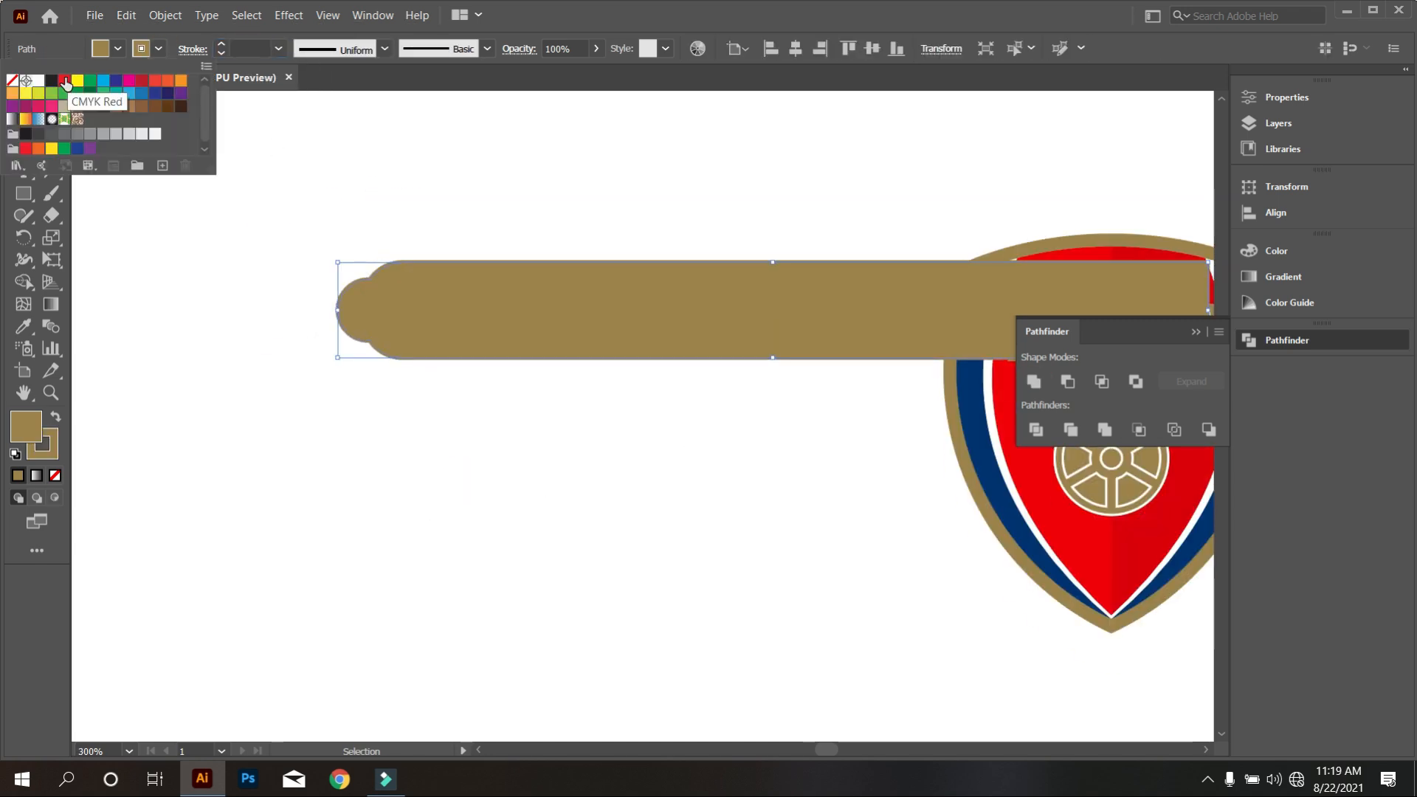
pyautogui.click(38, 80)
# Move the cannon barrel onto the shield, scale it down and arrange it behind the wheel.
pyautogui.moveTo(206, 312); pyautogui.dragTo(693, 433)
pyautogui.moveTo(603, 426); pyautogui.dragTo(814, 423)
pyautogui.moveTo(930, 425); pyautogui.dragTo(675, 396)
pyautogui.scroll(2, 648, 386)
pyautogui.rightClick(641, 481)
pyautogui.click(871, 402)
# Set the barrel's white stroke weight to 0.5 px.
pyautogui.scroll(2, 582, 455)
pyautogui.click(404, 353)
pyautogui.scroll(-2, 247, 51)
pyautogui.scroll(-2, 690, 484)
pyautogui.scroll(-1, 827, 499)
# Refine the barrel's size and position so it runs across the upper half of the wheel.
pyautogui.moveTo(521, 449); pyautogui.dragTo(621, 437)
pyautogui.moveTo(813, 406); pyautogui.dragTo(759, 387)
pyautogui.moveTo(566, 421); pyautogui.dragTo(635, 414)
pyautogui.moveTo(775, 395); pyautogui.dragTo(692, 382)
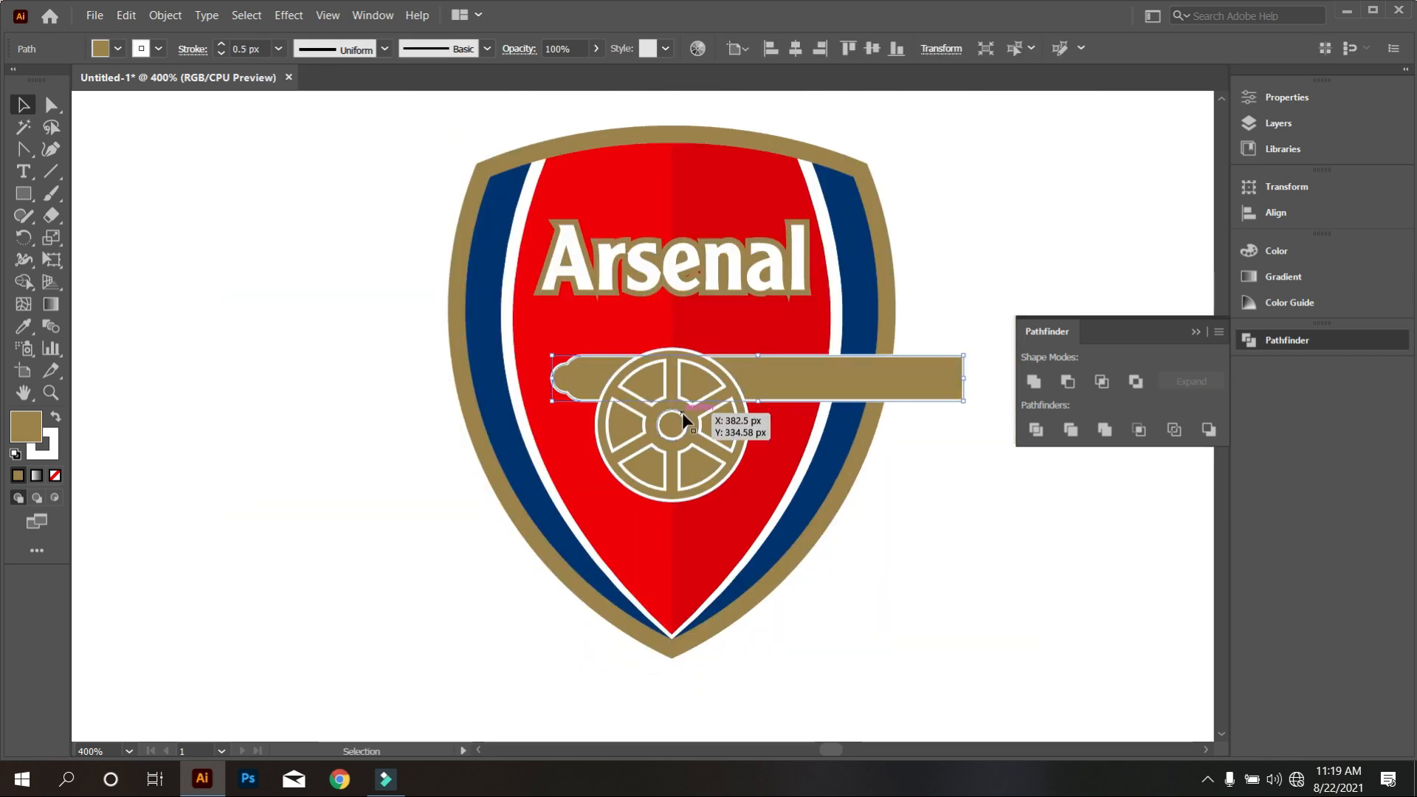
# Nudge the wheel up twice and the cannon barrel left six times.
pyautogui.scroll(2, 683, 414)
pyautogui.click(658, 446)
pyautogui.press('Up')
pyautogui.press('Up')
pyautogui.click(468, 367)
pyautogui.press('Left')
pyautogui.press('Left')
pyautogui.press('Left')
pyautogui.press('Left')
pyautogui.press('Left')
pyautogui.press('Left')
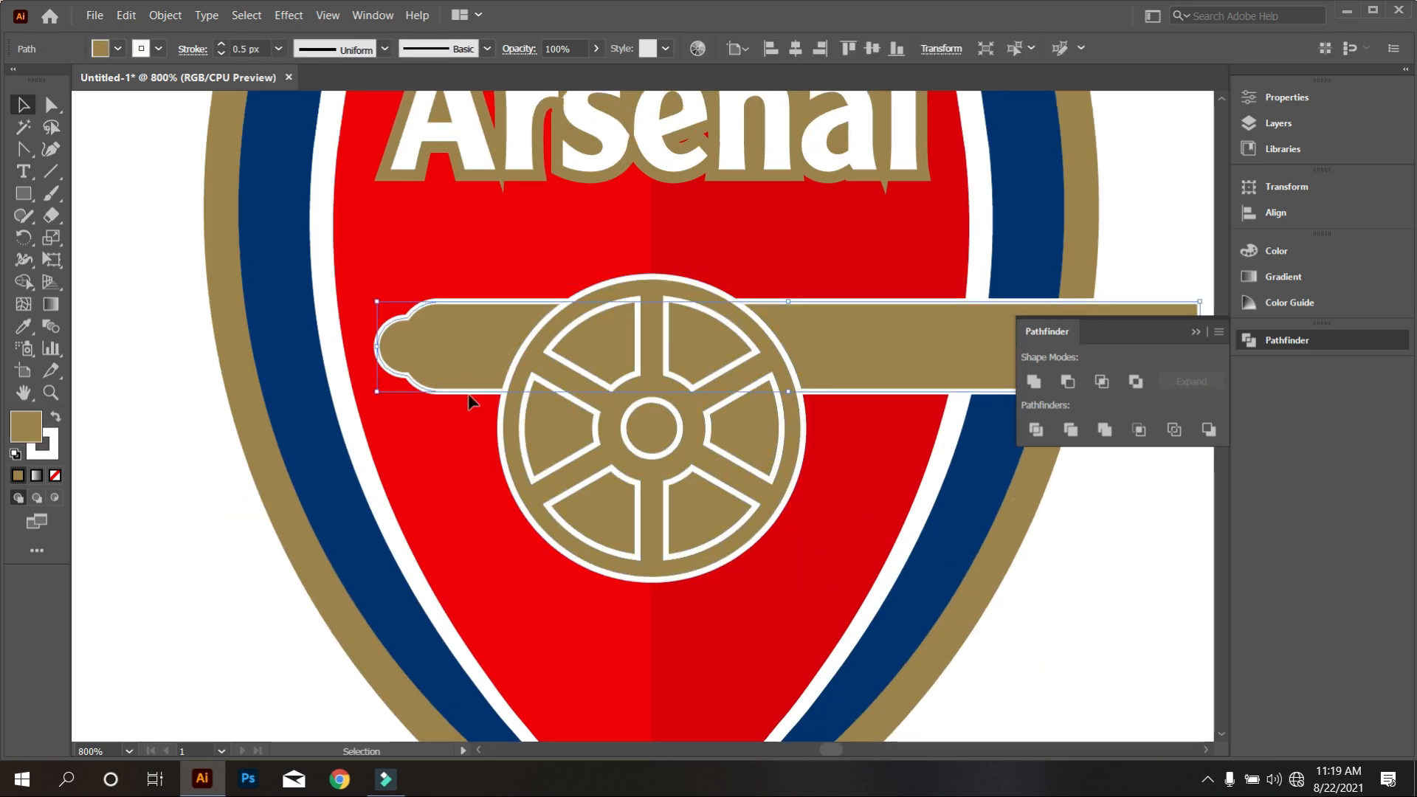
# Convert the cannon barrel's white stroke into an outlined shape.
pyautogui.scroll(-3, 659, 378)
pyautogui.click(887, 511)
pyautogui.scroll(2, 762, 391)
pyautogui.scroll(-1, 709, 398)
pyautogui.scroll(1, 709, 394)
pyautogui.moveTo(829, 428); pyautogui.dragTo(769, 430)
pyautogui.scroll(-1, 616, 418)
pyautogui.click(651, 341)
pyautogui.click(165, 15)
pyautogui.click(936, 521)
# Draw a vertical line across the barrel to the right of the wheel and give it a dark blue stroke.
pyautogui.moveTo(654, 285); pyautogui.dragTo(653, 428)
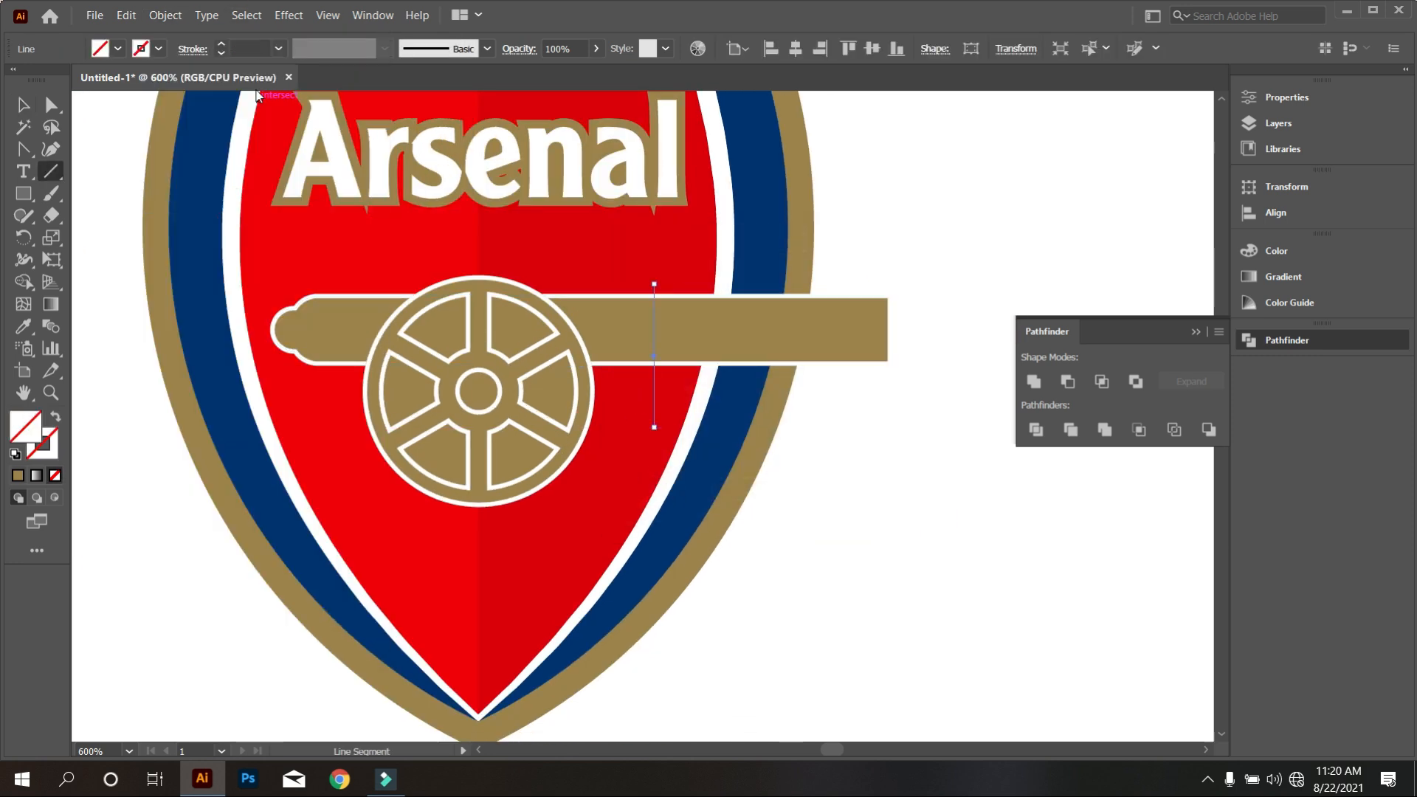
pyautogui.click(158, 49)
pyautogui.click(52, 118)
pyautogui.click(231, 224)
pyautogui.press('Escape')
pyautogui.click(24, 105)
pyautogui.click(111, 243)
# Set the vertical blue line's stroke weight to 0.5 px.
pyautogui.scroll(1, 463, 410)
pyautogui.click(717, 399)
pyautogui.click(700, 399)
pyautogui.scroll(1, 699, 398)
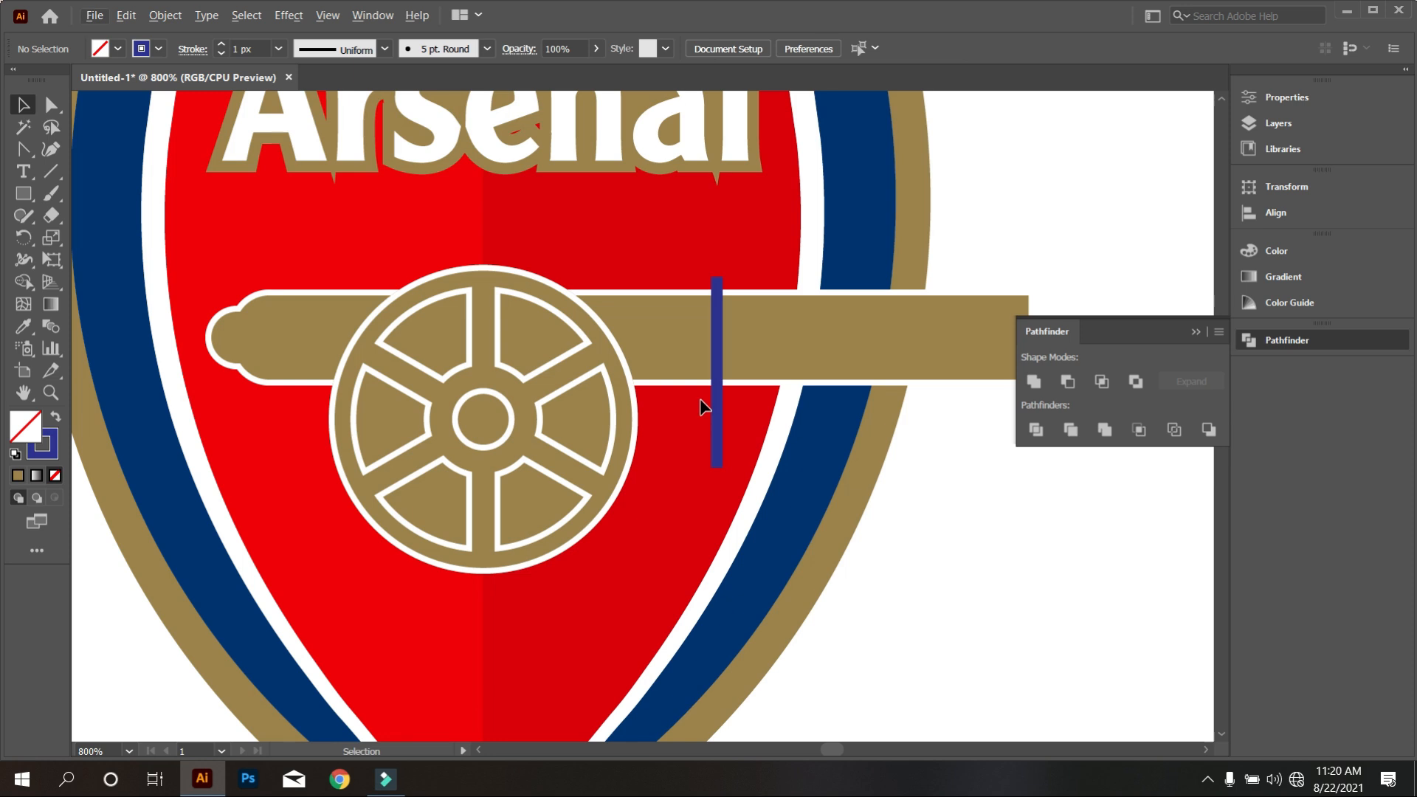
pyautogui.scroll(1, 698, 397)
pyautogui.click(727, 407)
pyautogui.click(220, 54)
# Draw a slightly slanted blue line from the wheel's hub area to the vertical line below the barrel.
pyautogui.click(51, 171)
pyautogui.moveTo(467, 432)
pyautogui.mouseDown()
pyautogui.moveTo(704, 448)
pyautogui.moveTo(728, 412)
pyautogui.mouseUp()
pyautogui.scroll(-3, 731, 385)
pyautogui.click(24, 106)
pyautogui.click(209, 286)
# Draw a horizontal blue line through the lower part of the barrel, from the vertical line past its right end.
pyautogui.scroll(1, 742, 383)
pyautogui.moveTo(724, 364); pyautogui.dragTo(967, 364)
pyautogui.scroll(-1, 587, 441)
pyautogui.click(23, 105)
# Select the cannon together with the blue lines for Shape Builder and switch the dark blue from stroke to fill.
pyautogui.moveTo(842, 485); pyautogui.dragTo(362, 277)
pyautogui.click(23, 282)
pyautogui.scroll(3, 686, 436)
pyautogui.keyDown('alt'); pyautogui.click(417, 420); pyautogui.keyUp('alt')
pyautogui.moveTo(546, 351); pyautogui.dragTo(550, 284)
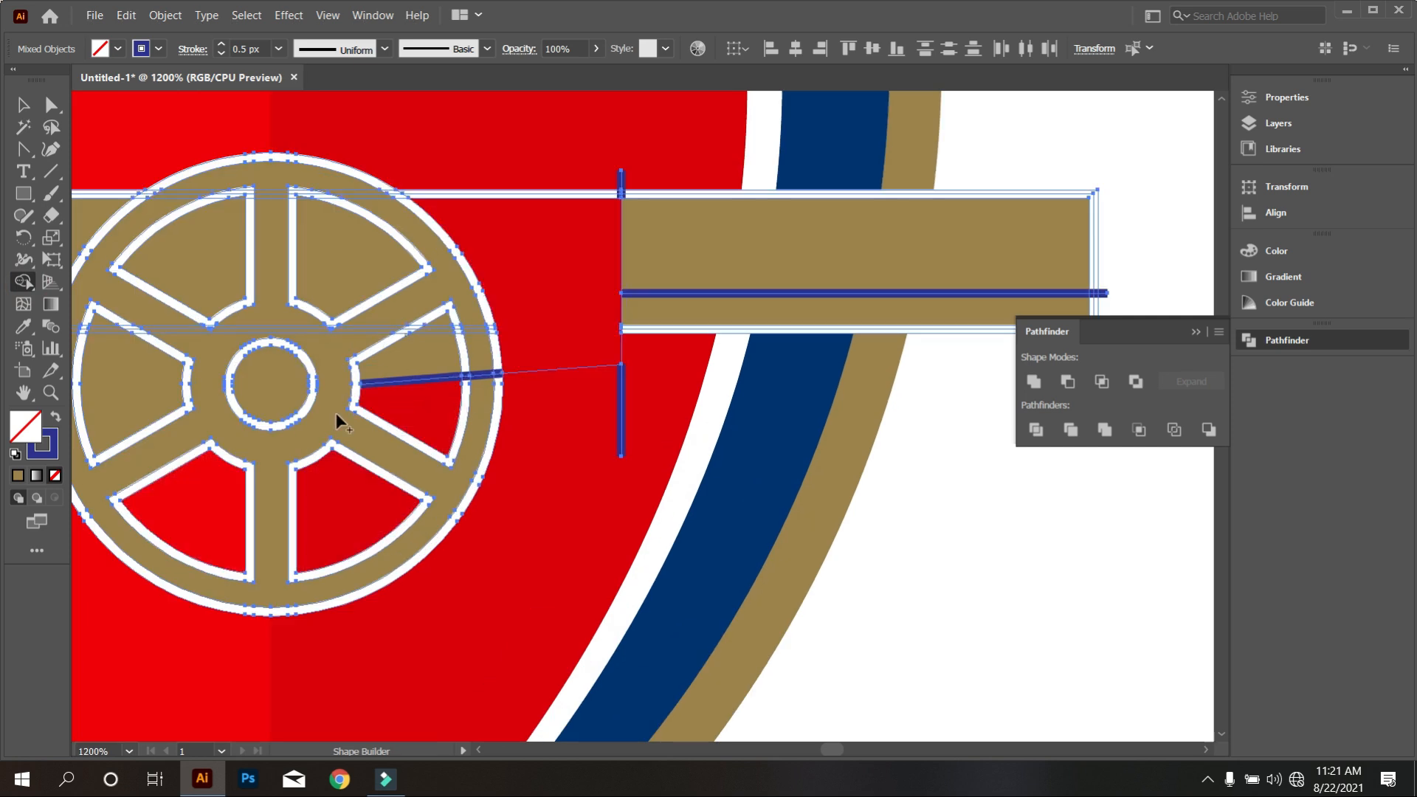
pyautogui.click(56, 417)
# Try to merge the barrel regions beside the wheel and remove the surplus pieces with Shape Builder, and undo the attempt.
pyautogui.scroll(1, 575, 317)
pyautogui.click(576, 317)
pyautogui.moveTo(668, 341); pyautogui.dragTo(676, 363)
pyautogui.keyDown('alt'); pyautogui.click(676, 356); pyautogui.keyUp('alt')
pyautogui.keyDown('alt'); pyautogui.click(622, 443); pyautogui.keyUp('alt')
pyautogui.scroll(-2, 722, 434)
pyautogui.scroll(2, 671, 398)
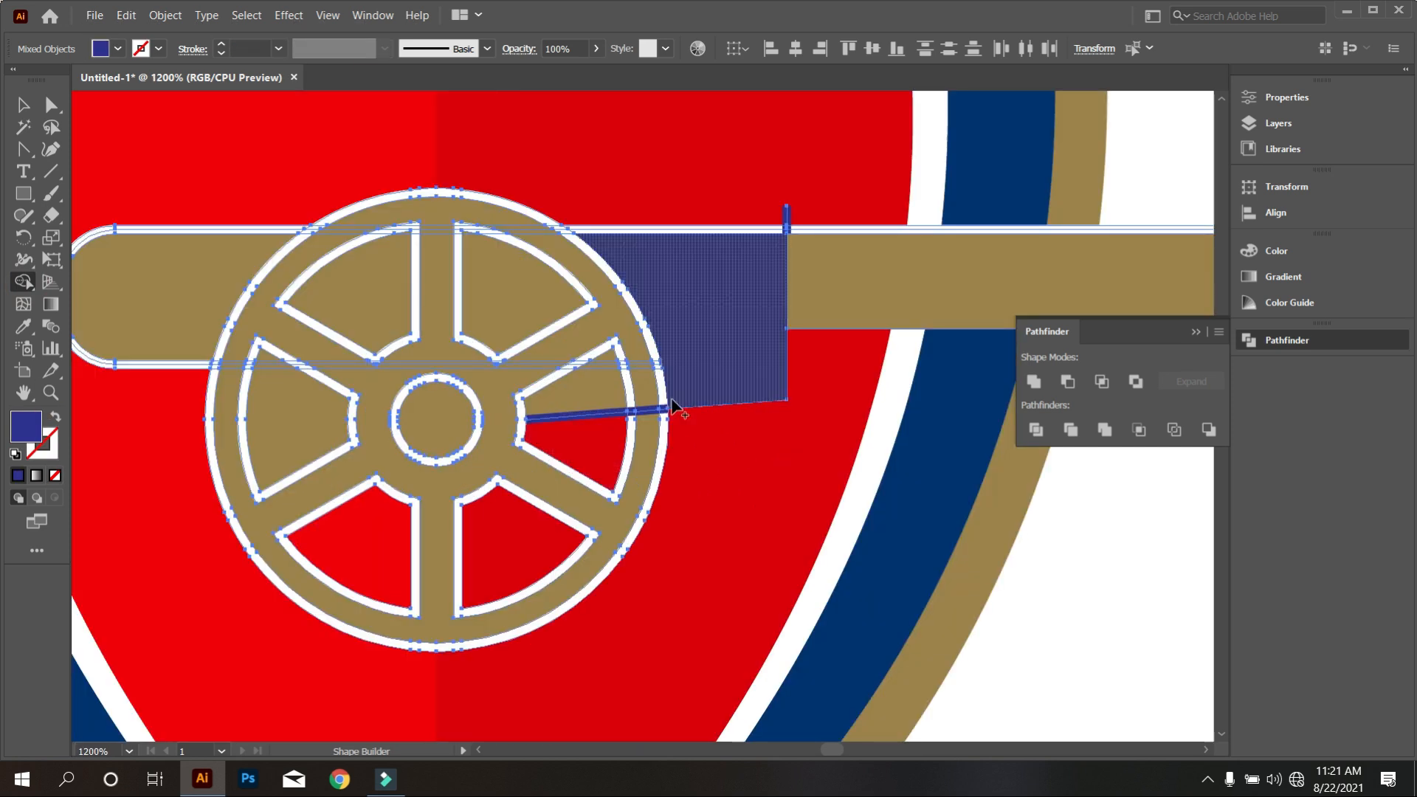
pyautogui.scroll(3, 727, 391)
pyautogui.hotkey('ctrl', 'z')
pyautogui.scroll(-3, 738, 450)
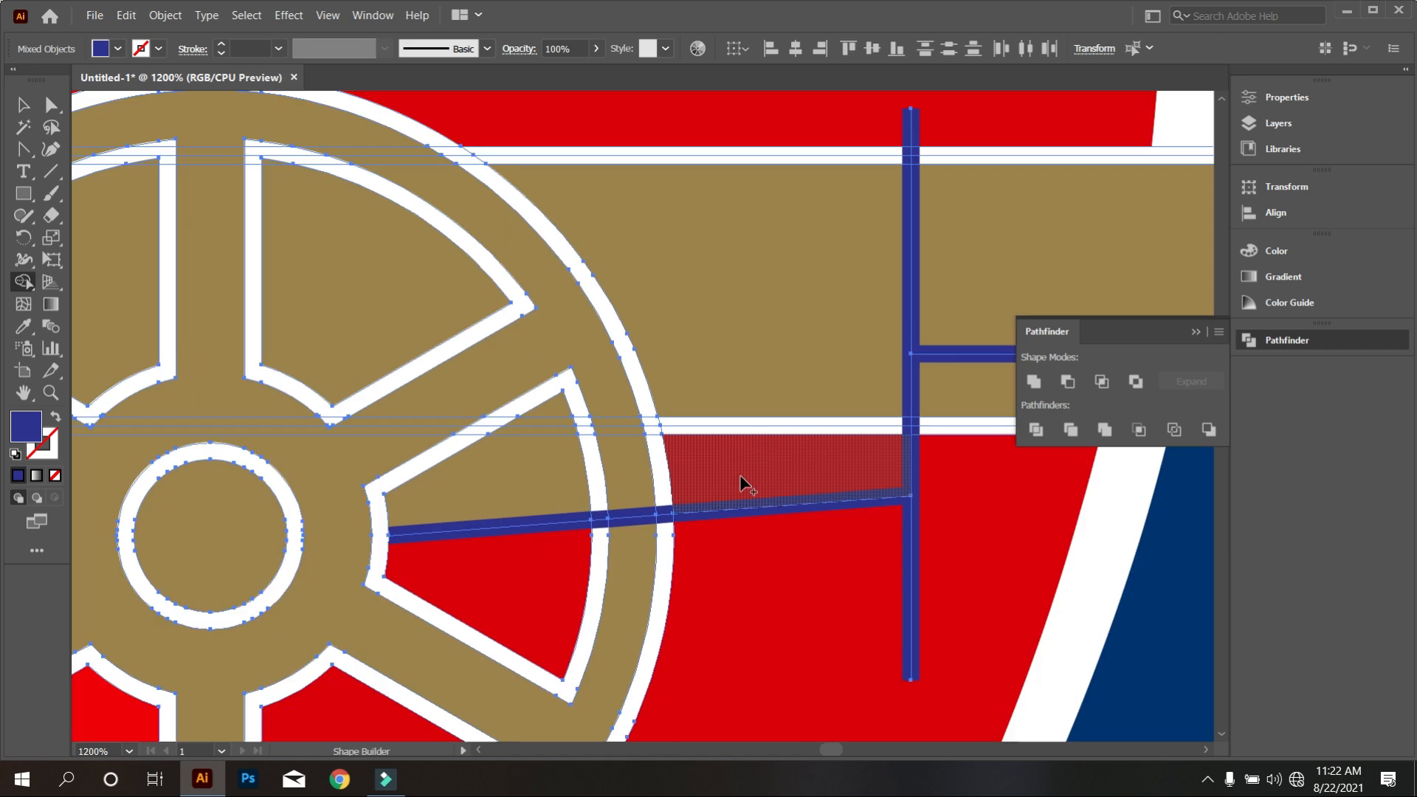
# Merge the areas between the wheel, vertical line and slanted line into one shape and remove the vertical line's lower end.
pyautogui.keyDown('alt'); pyautogui.click(848, 410); pyautogui.keyUp('alt')
pyautogui.moveTo(768, 324); pyautogui.dragTo(742, 451)
pyautogui.keyDown('alt'); pyautogui.click(835, 516); pyautogui.keyUp('alt')
pyautogui.scroll(-1, 668, 480)
pyautogui.click(42, 111)
pyautogui.click(23, 106)
pyautogui.click(1048, 214)
pyautogui.scroll(1, 812, 370)
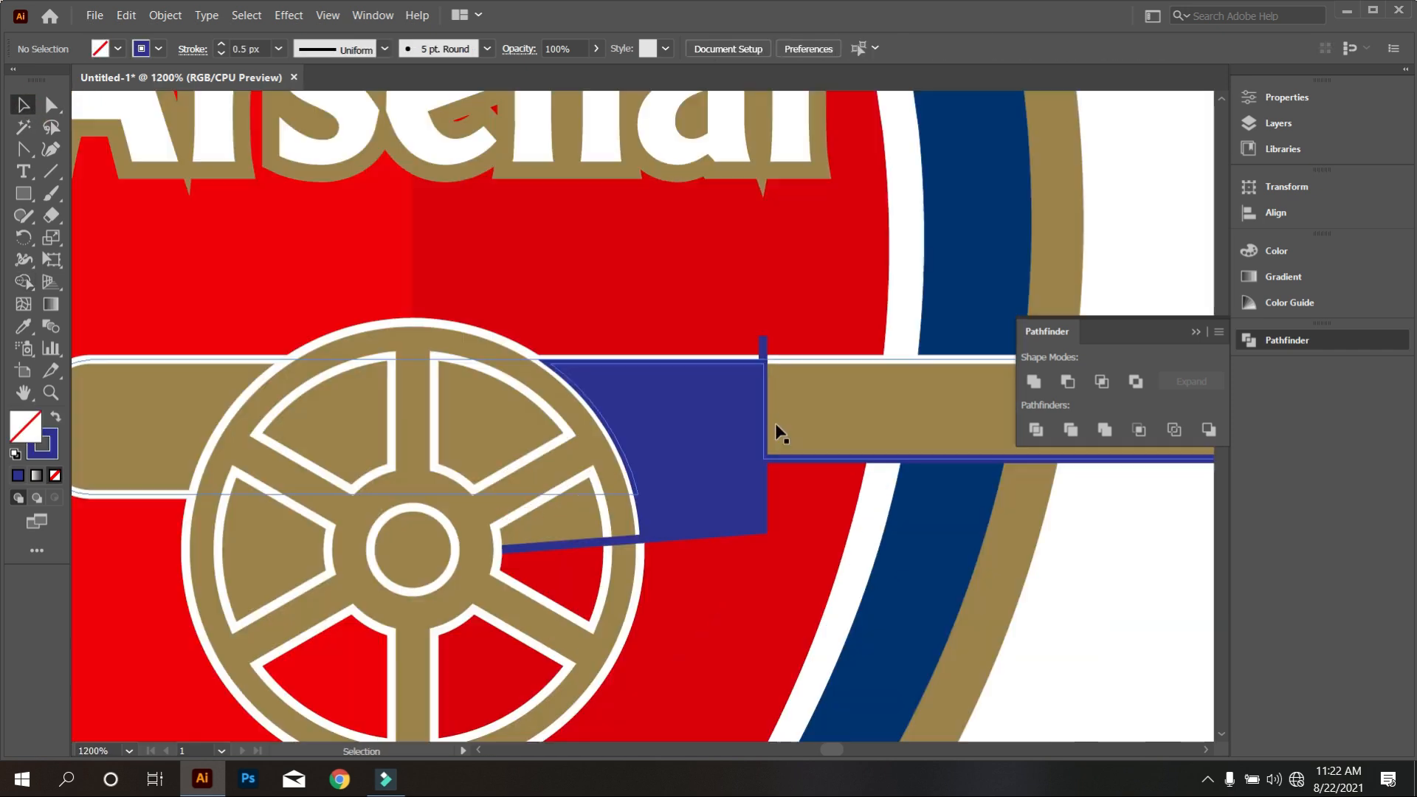
# Recolour the merged blue shape with the barrel's gold and give it a white stroke of 0.25 px.
pyautogui.scroll(-2, 732, 391)
pyautogui.click(727, 413)
pyautogui.click(23, 327)
pyautogui.click(831, 399)
pyautogui.click(158, 49)
pyautogui.click(38, 83)
pyautogui.scroll(-3, 251, 50)
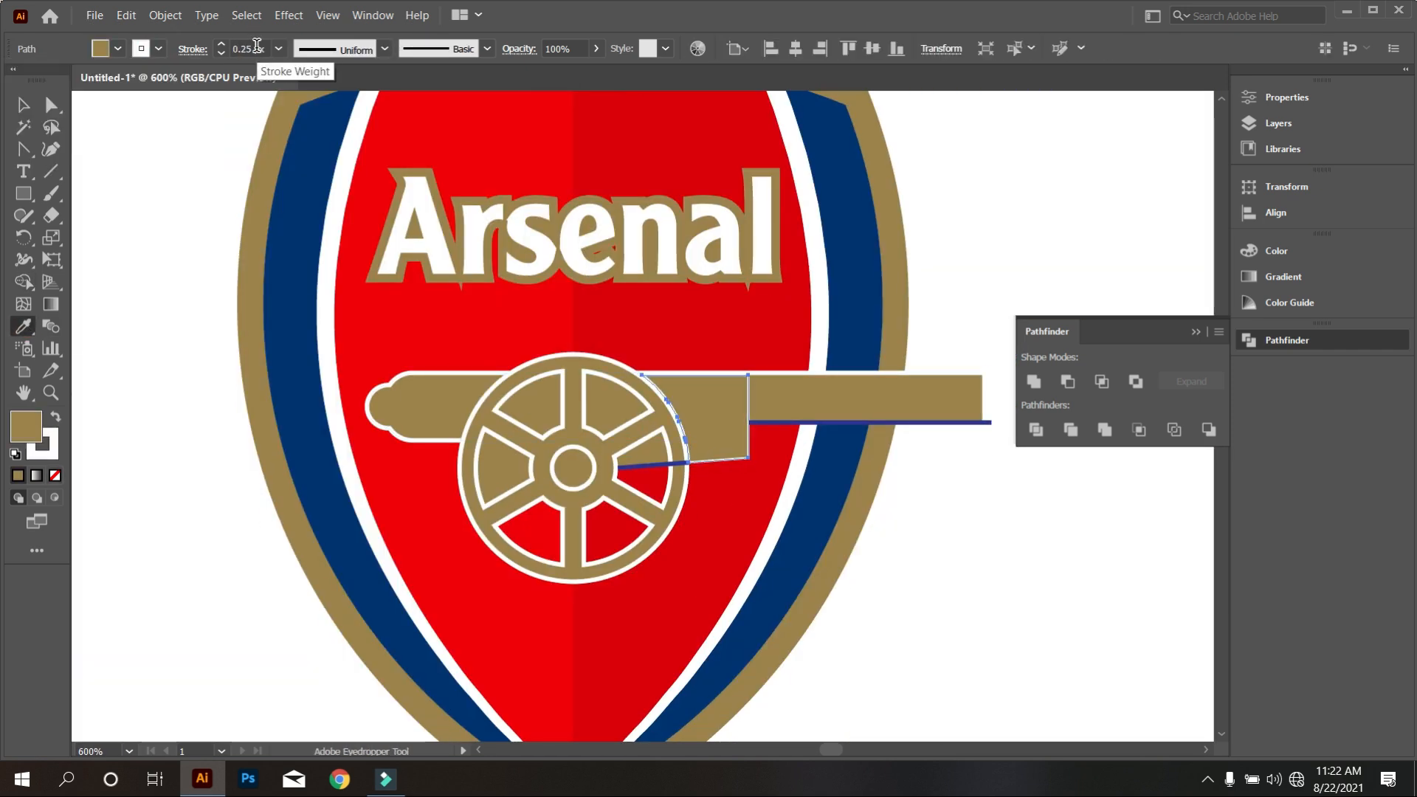
# Match the slanted blue line to the cannon's white outline with the Eyedropper.
pyautogui.scroll(4, 659, 479)
pyautogui.keyDown('ctrl'); pyautogui.click(641, 382); pyautogui.keyUp('ctrl')
pyautogui.click(576, 306)
pyautogui.press('v')
pyautogui.click(729, 468)
# Try to send the selected cannon part one level backward, and undo it.
pyautogui.scroll(-4, 729, 468)
pyautogui.scroll(2, 727, 361)
pyautogui.click(766, 369)
pyautogui.hotkey('ctrl', '[')
pyautogui.hotkey('ctrl', 'z')
pyautogui.scroll(-3, 769, 397)
# Expand the whole artwork and merge the barrel's overlapping sections into the shield's gold border and blue band with Shape Builder.
pyautogui.hotkey('ctrl', 'a')
pyautogui.click(165, 15)
pyautogui.click(177, 230)
pyautogui.click(24, 282)
pyautogui.scroll(4, 889, 446)
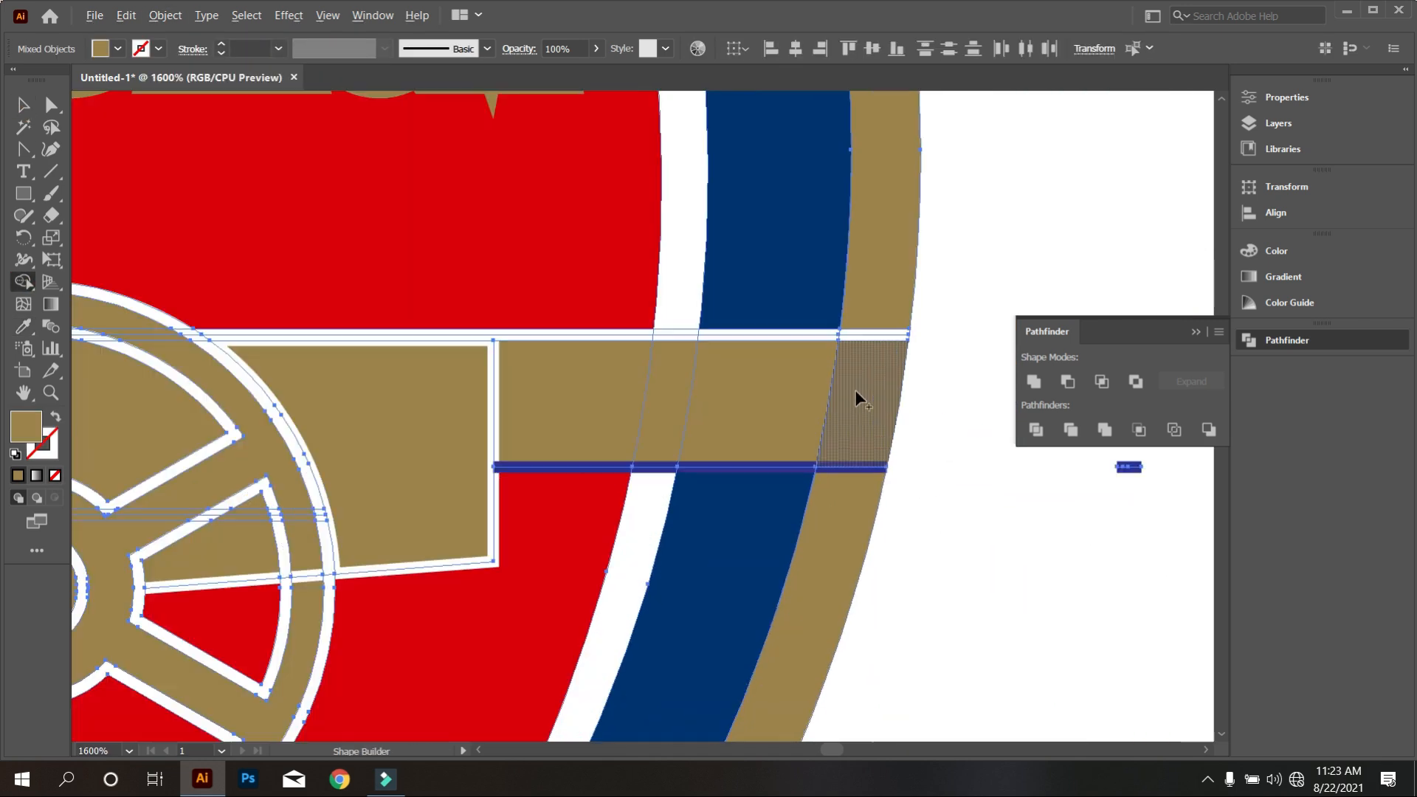
pyautogui.moveTo(879, 295); pyautogui.dragTo(834, 521)
pyautogui.moveTo(786, 291); pyautogui.dragTo(733, 575)
# Merge the split pieces of the inner white stripe where it meets the barrel with Shape Builder.
pyautogui.scroll(2, 358, 369)
pyautogui.moveTo(395, 307); pyautogui.dragTo(465, 354)
pyautogui.scroll(-3, 783, 384)
pyautogui.scroll(3, 746, 362)
pyautogui.click(747, 362)
pyautogui.scroll(-3, 747, 366)
pyautogui.scroll(4, 664, 439)
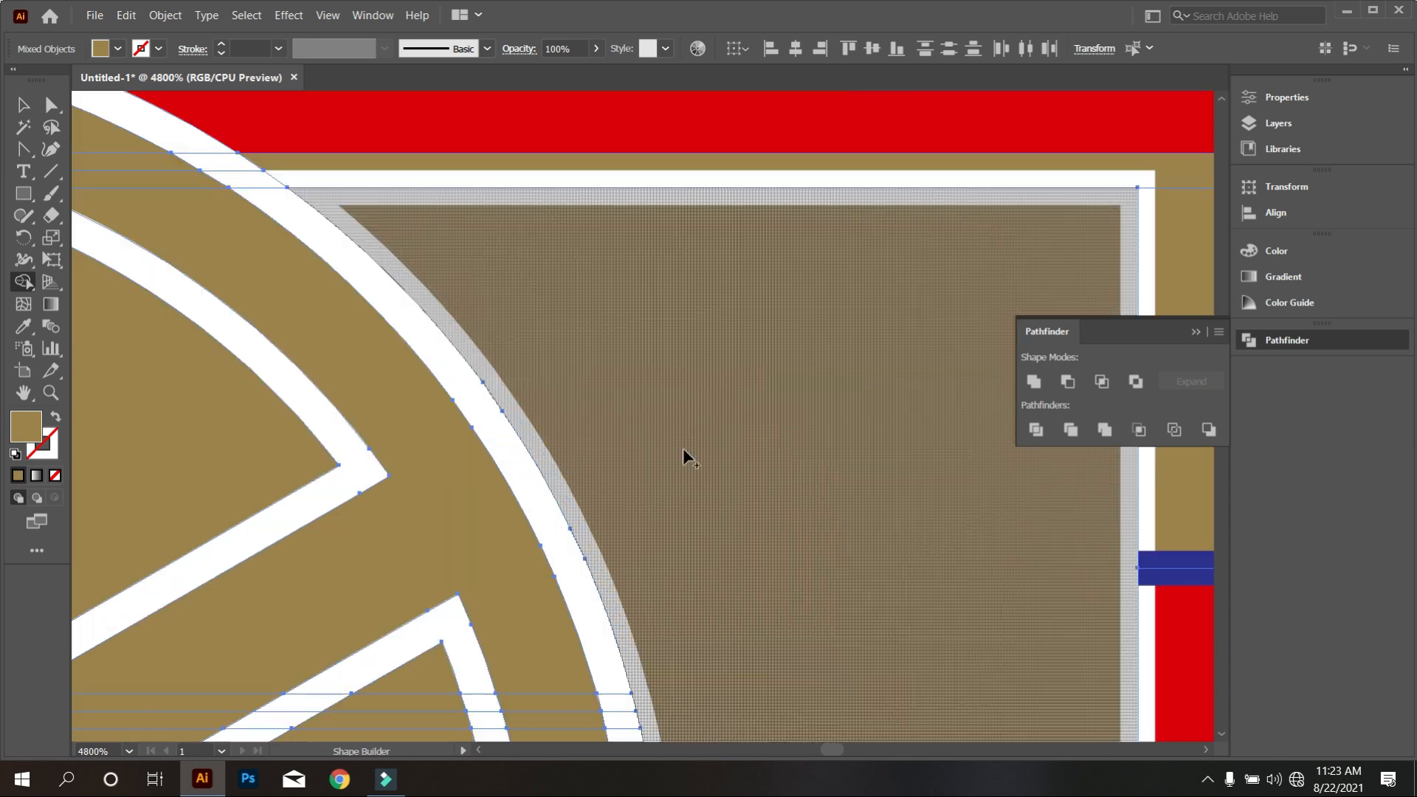
pyautogui.scroll(-4, 683, 449)
pyautogui.scroll(-3, 878, 513)
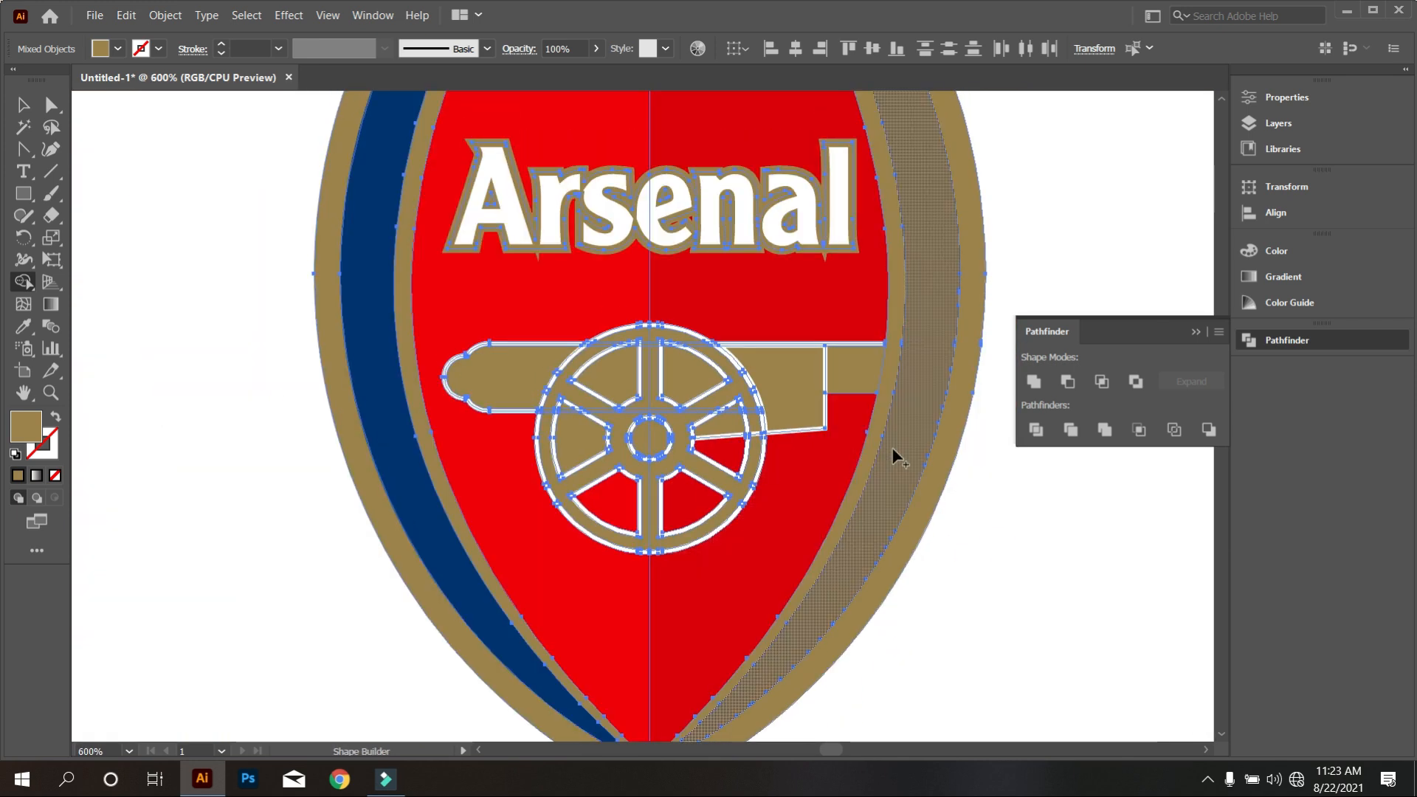
# Recolour the merged right-hand band dark blue and the inner stripe white.
pyautogui.click(22, 111)
pyautogui.click(932, 420)
pyautogui.click(23, 326)
pyautogui.click(369, 369)
pyautogui.scroll(-2, 427, 399)
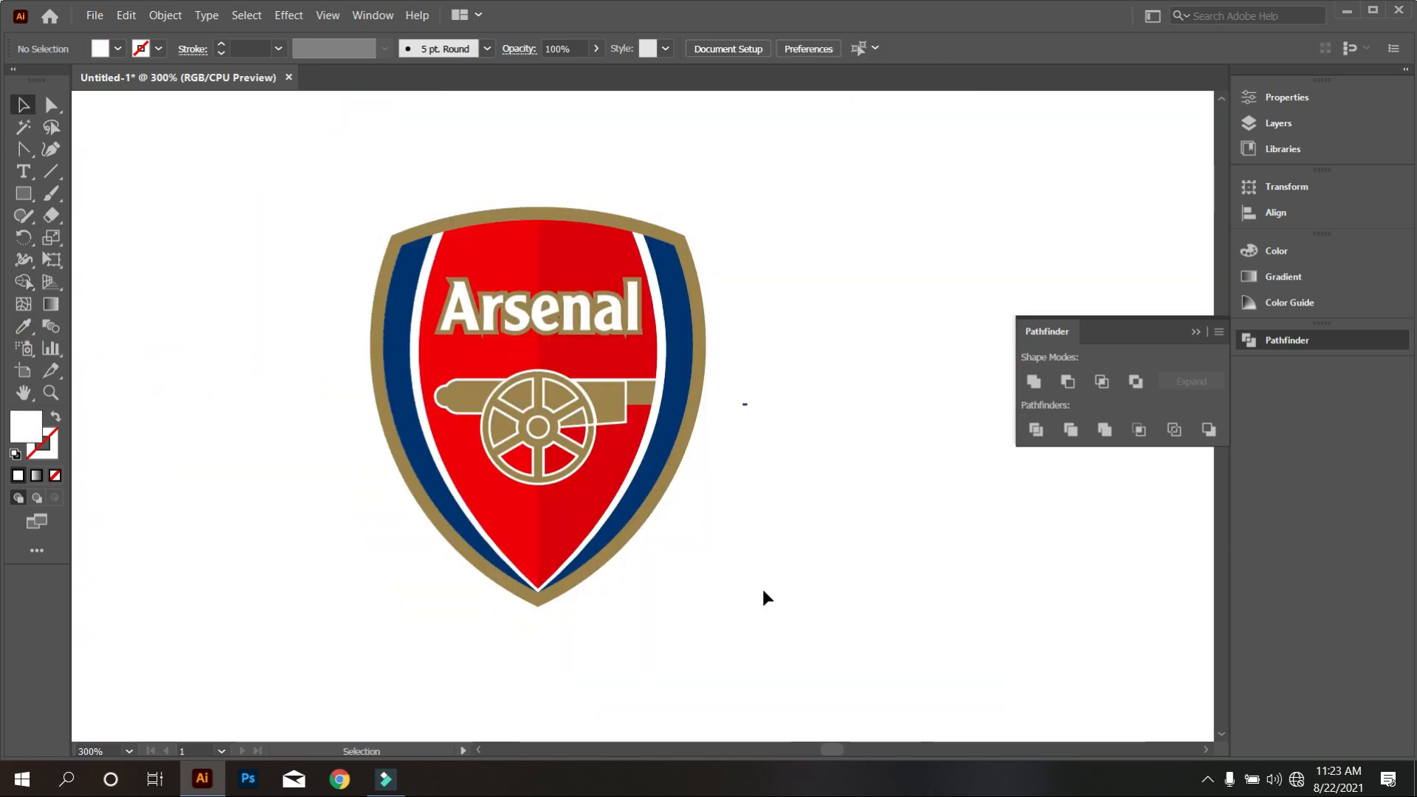
# Expand the block beside the wheel and unite its pieces into one shape with a rounded lower corner.
pyautogui.scroll(5, 595, 428)
pyautogui.click(51, 105)
pyautogui.click(628, 340)
pyautogui.click(165, 15)
pyautogui.click(177, 205)
pyautogui.click(682, 400)
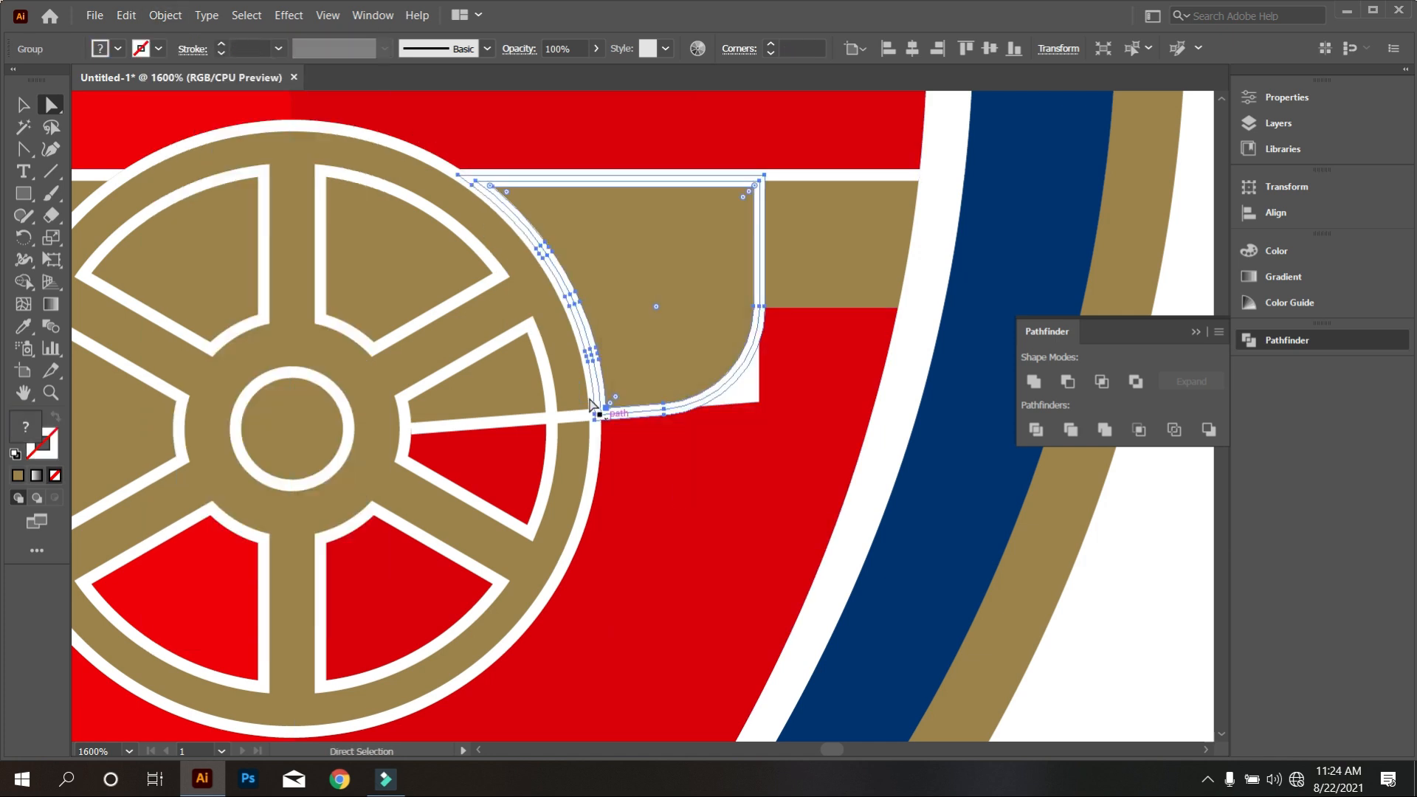
pyautogui.click(1034, 381)
# Select all artwork and merge the rounded block with the barrel using Shape Builder.
pyautogui.scroll(-5, 799, 334)
pyautogui.hotkey('ctrl', 'a')
pyautogui.click(23, 282)
pyautogui.scroll(2, 826, 313)
pyautogui.scroll(4, 561, 317)
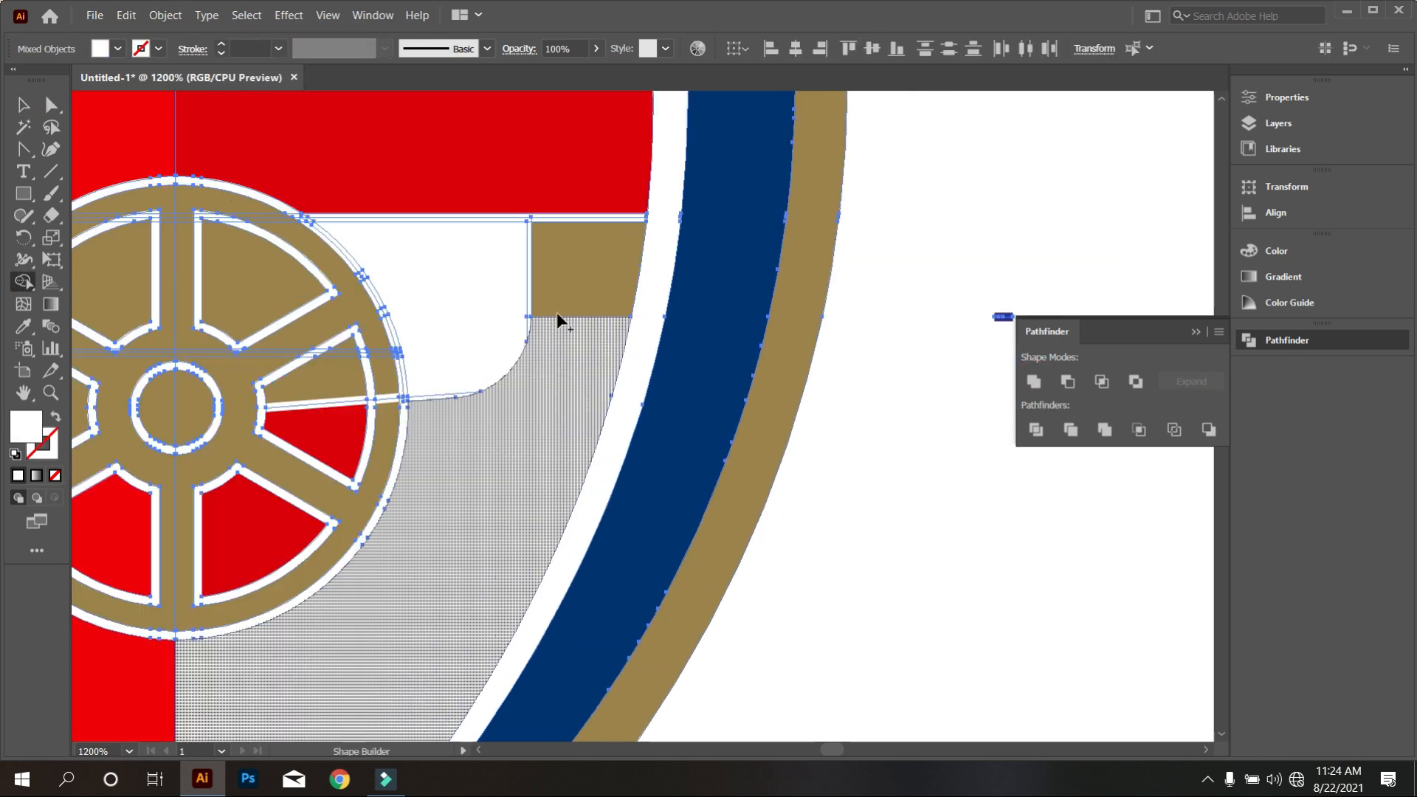
pyautogui.scroll(-1, 834, 303)
pyautogui.scroll(2, 767, 369)
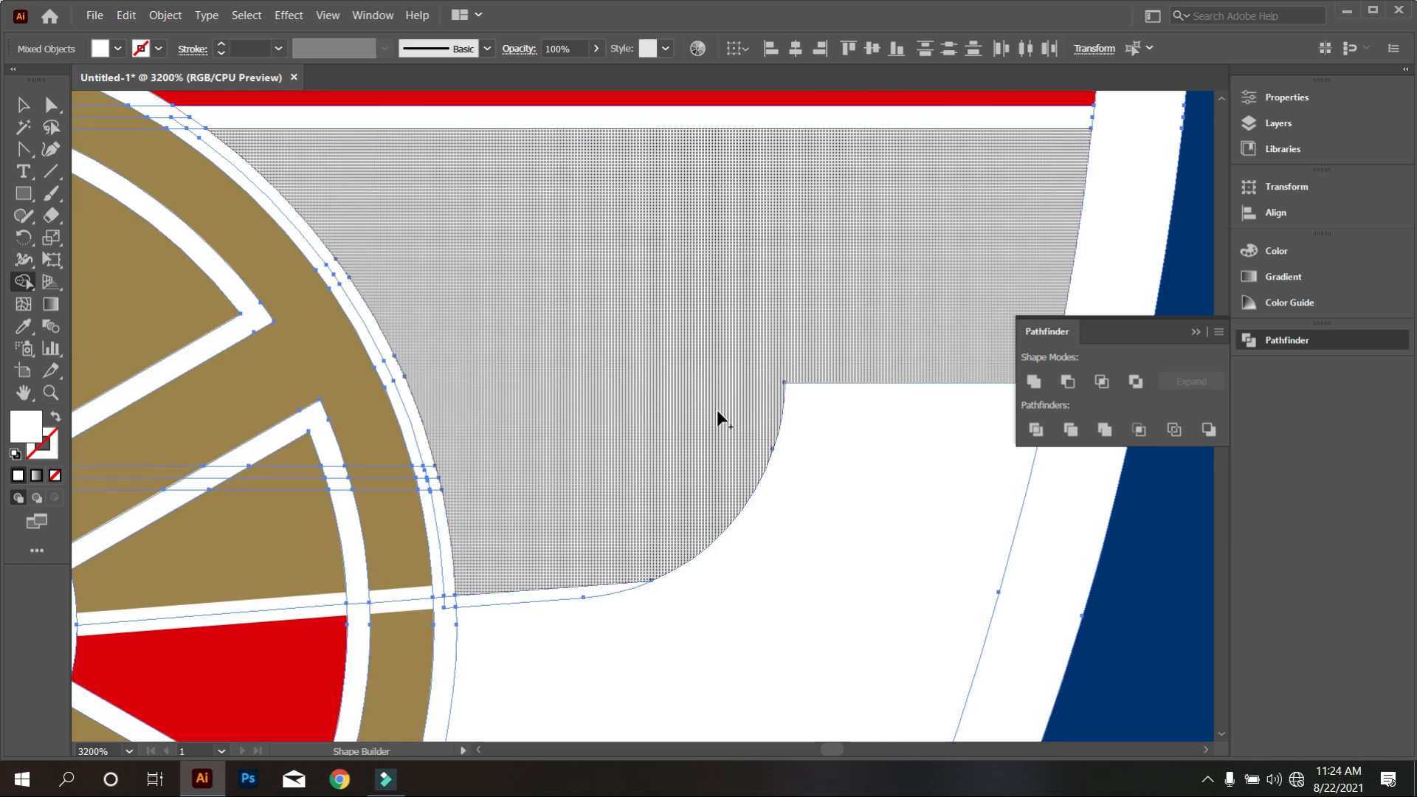
pyautogui.scroll(-5, 718, 418)
# Recolour the merged barrel and the cannon's white outline pieces gold with the Eyedropper.
pyautogui.press('v')
pyautogui.click(650, 457)
pyautogui.press('i')
pyautogui.click(590, 274)
pyautogui.keyDown('ctrl'); pyautogui.click(640, 361); pyautogui.keyUp('ctrl')
pyautogui.click(588, 361)
pyautogui.press('v')
pyautogui.click(860, 376)
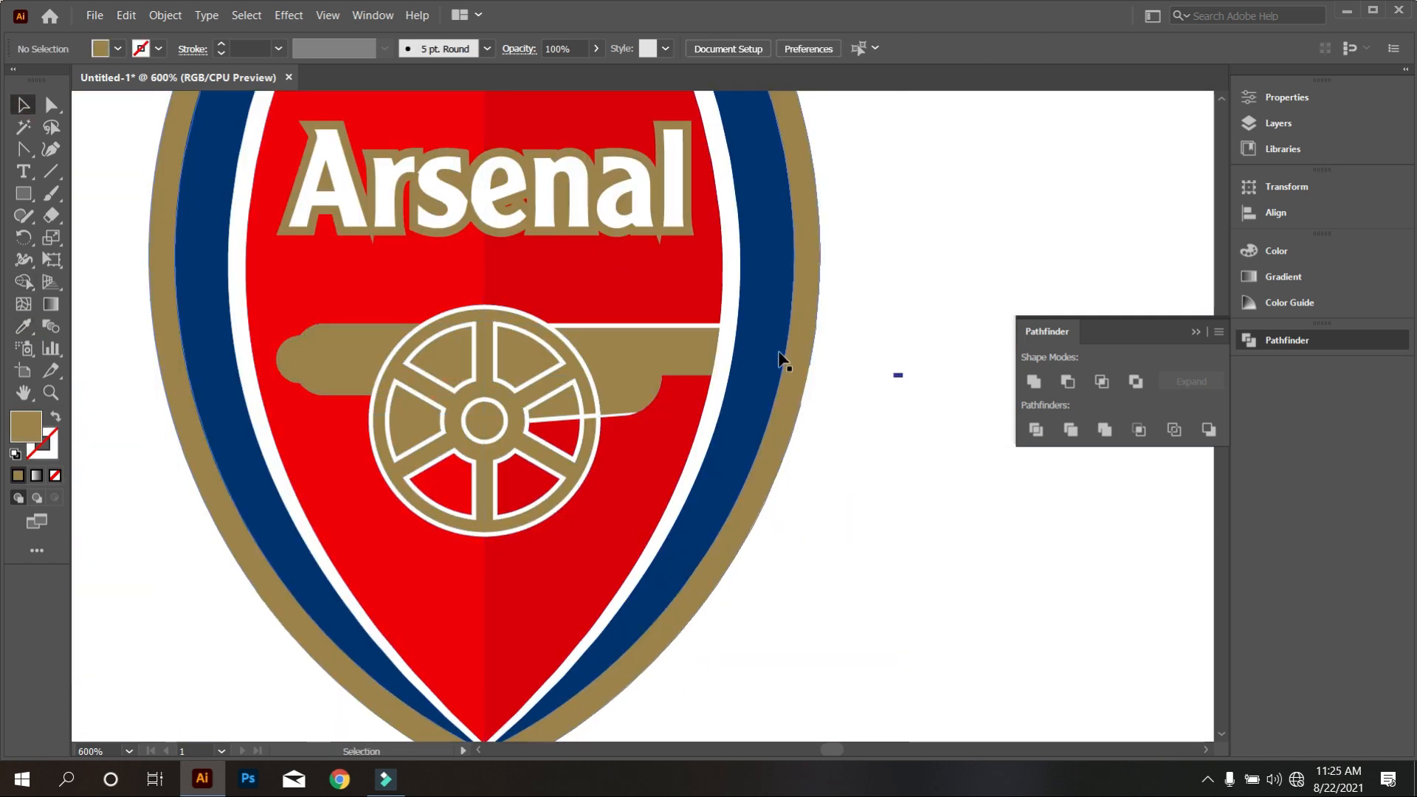
# Undo the gold recolouring, the merges, the rounded corner and the expansion, back to the blue construction lines.
pyautogui.scroll(2, 698, 358)
pyautogui.click(730, 360)
pyautogui.hotkey('ctrl', 'z')
pyautogui.hotkey('ctrl', 'z')
pyautogui.hotkey('ctrl', 'z')
pyautogui.hotkey('ctrl', 'z')
pyautogui.hotkey('ctrl', 'z')
pyautogui.hotkey('ctrl', 'z')
pyautogui.hotkey('ctrl', 'z')
pyautogui.hotkey('ctrl', 'z')
pyautogui.scroll(-2, 964, 542)
pyautogui.hotkey('ctrl', 'z')
pyautogui.hotkey('ctrl', 'z')
pyautogui.scroll(3, 727, 550)
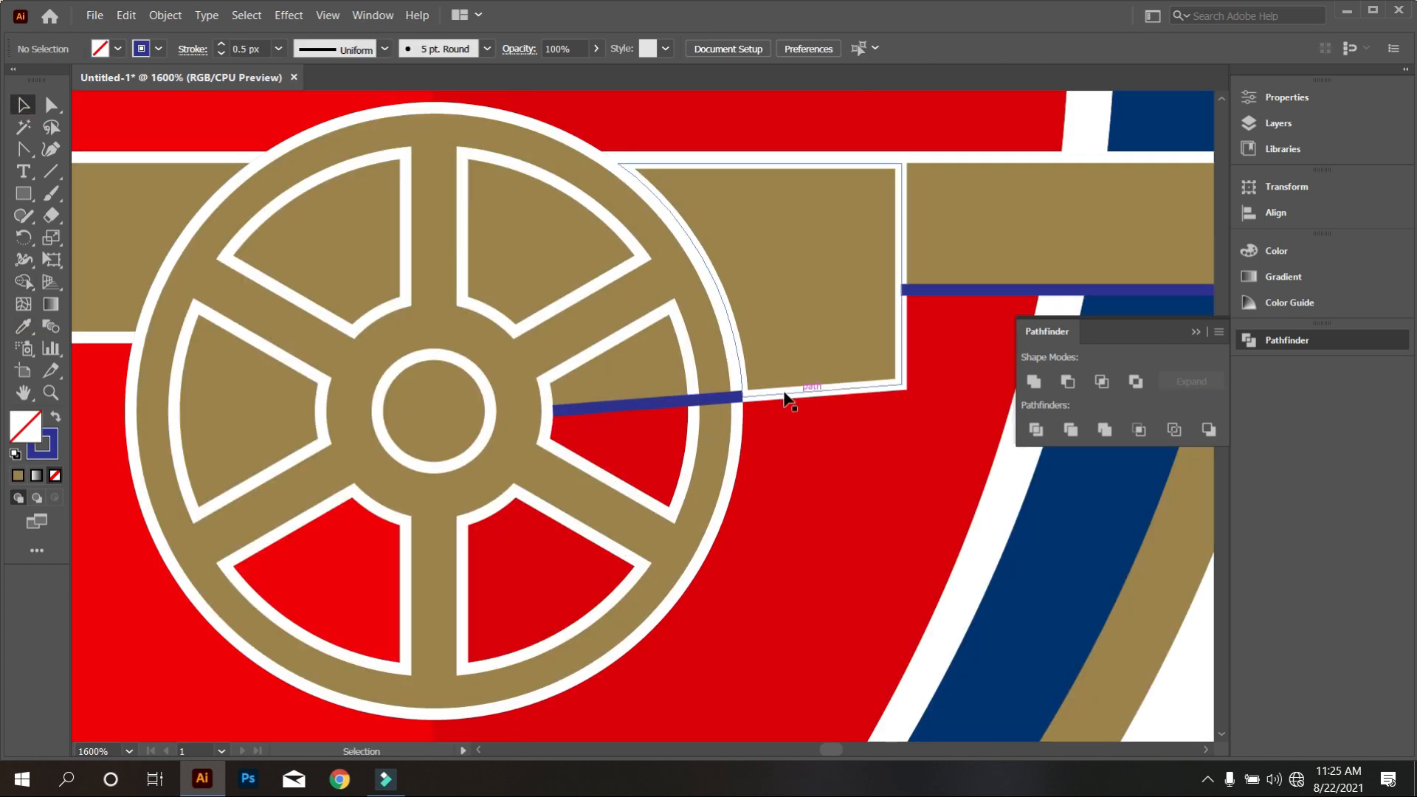
# Select the emblem and merge the block beside the wheel with the barrel into one shape using Shape Builder.
pyautogui.scroll(-5, 738, 458)
pyautogui.click(502, 175)
pyautogui.moveTo(290, 143); pyautogui.dragTo(922, 627)
pyautogui.hotkey('shift', 'm')
pyautogui.scroll(5, 823, 430)
pyautogui.moveTo(443, 354); pyautogui.dragTo(889, 351)
pyautogui.scroll(-1, 844, 383)
pyautogui.scroll(-1, 490, 325)
pyautogui.scroll(-2, 712, 369)
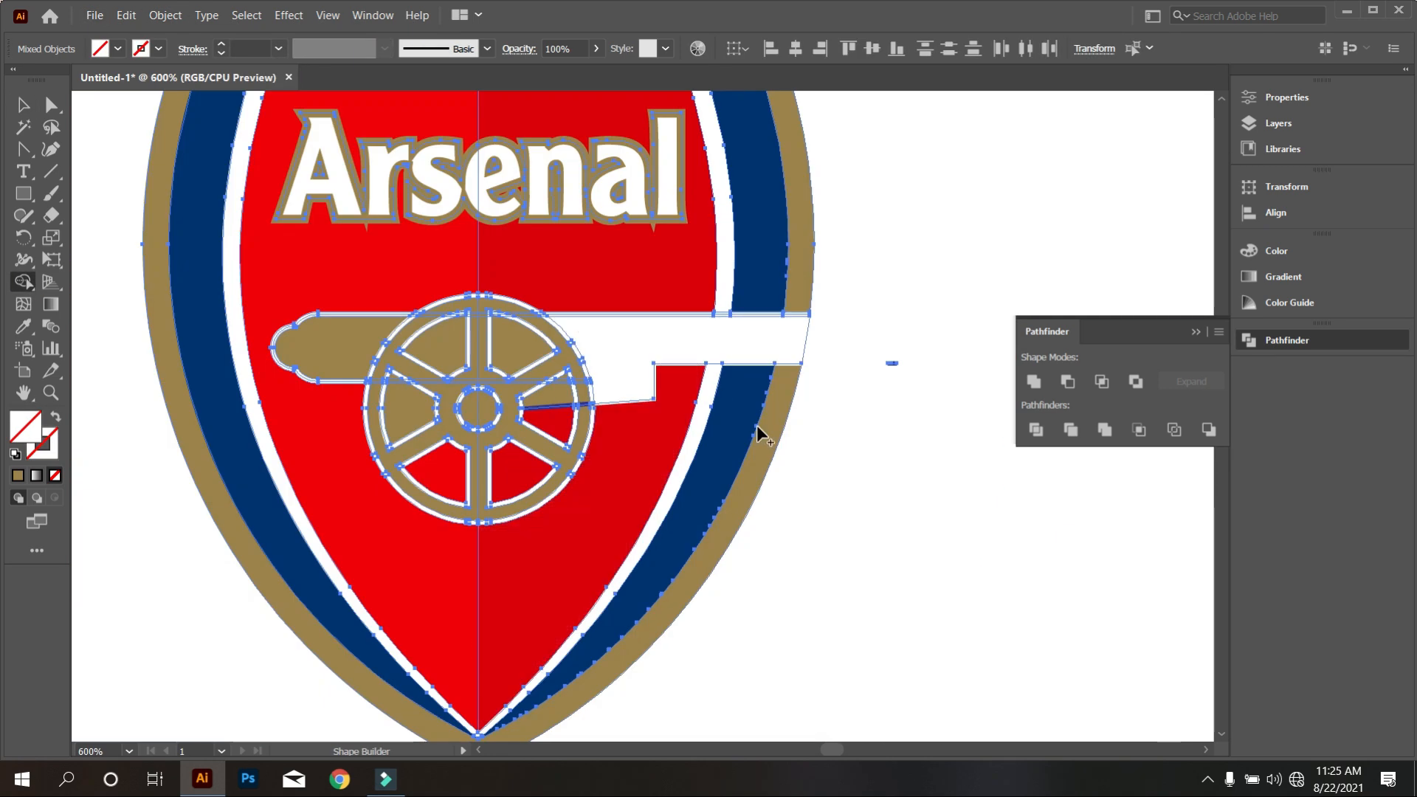
# Merge the split pieces of the shield's right-hand bands around the barrel with Shape Builder.
pyautogui.scroll(2, 801, 391)
pyautogui.click(784, 384)
pyautogui.scroll(2, 768, 273)
pyautogui.scroll(1, 816, 190)
pyautogui.moveTo(816, 190); pyautogui.dragTo(816, 224)
pyautogui.scroll(-3, 775, 502)
pyautogui.scroll(2, 738, 429)
pyautogui.click(766, 339)
pyautogui.click(714, 606)
pyautogui.scroll(-4, 714, 602)
# Recolour the right-hand band dark blue and the shield's outer border gold with the Eyedropper.
pyautogui.press('v')
pyautogui.click(716, 359)
pyautogui.scroll(-1, 845, 443)
pyautogui.moveTo(862, 528); pyautogui.dragTo(693, 431)
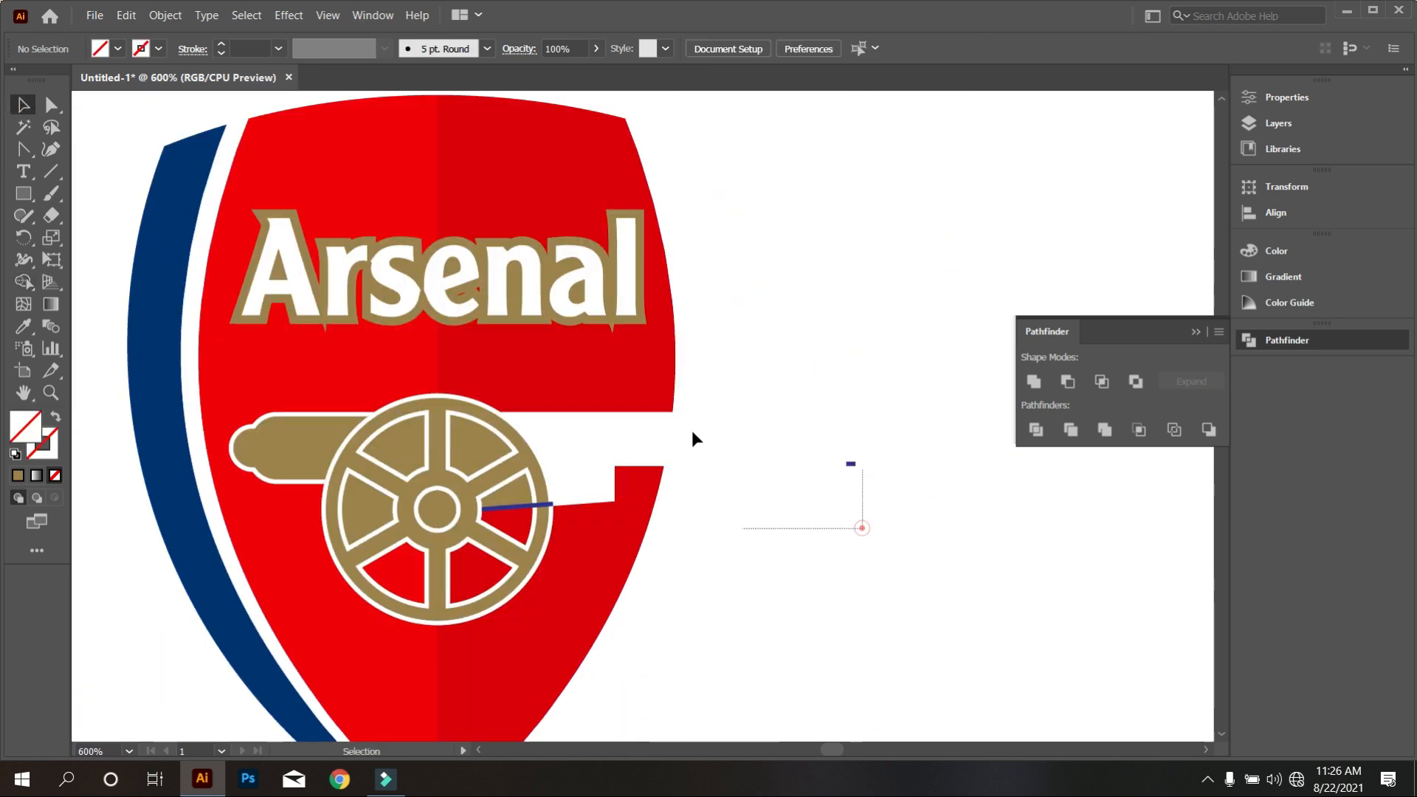
pyautogui.click(713, 529)
pyautogui.press('i')
pyautogui.click(156, 376)
pyautogui.press('v')
pyautogui.keyDown('ctrl'); pyautogui.click(745, 354); pyautogui.keyUp('ctrl')
pyautogui.click(715, 502)
pyautogui.keyDown('ctrl'); pyautogui.click(771, 384); pyautogui.keyUp('ctrl')
pyautogui.click(509, 484)
pyautogui.keyDown('ctrl'); pyautogui.click(780, 451); pyautogui.keyUp('ctrl')
pyautogui.press('v')
# Recolour the merged barrel shape gold and give it a white stroke.
pyautogui.click(648, 465)
pyautogui.press('i')
pyautogui.click(738, 517)
pyautogui.press('v')
pyautogui.click(158, 49)
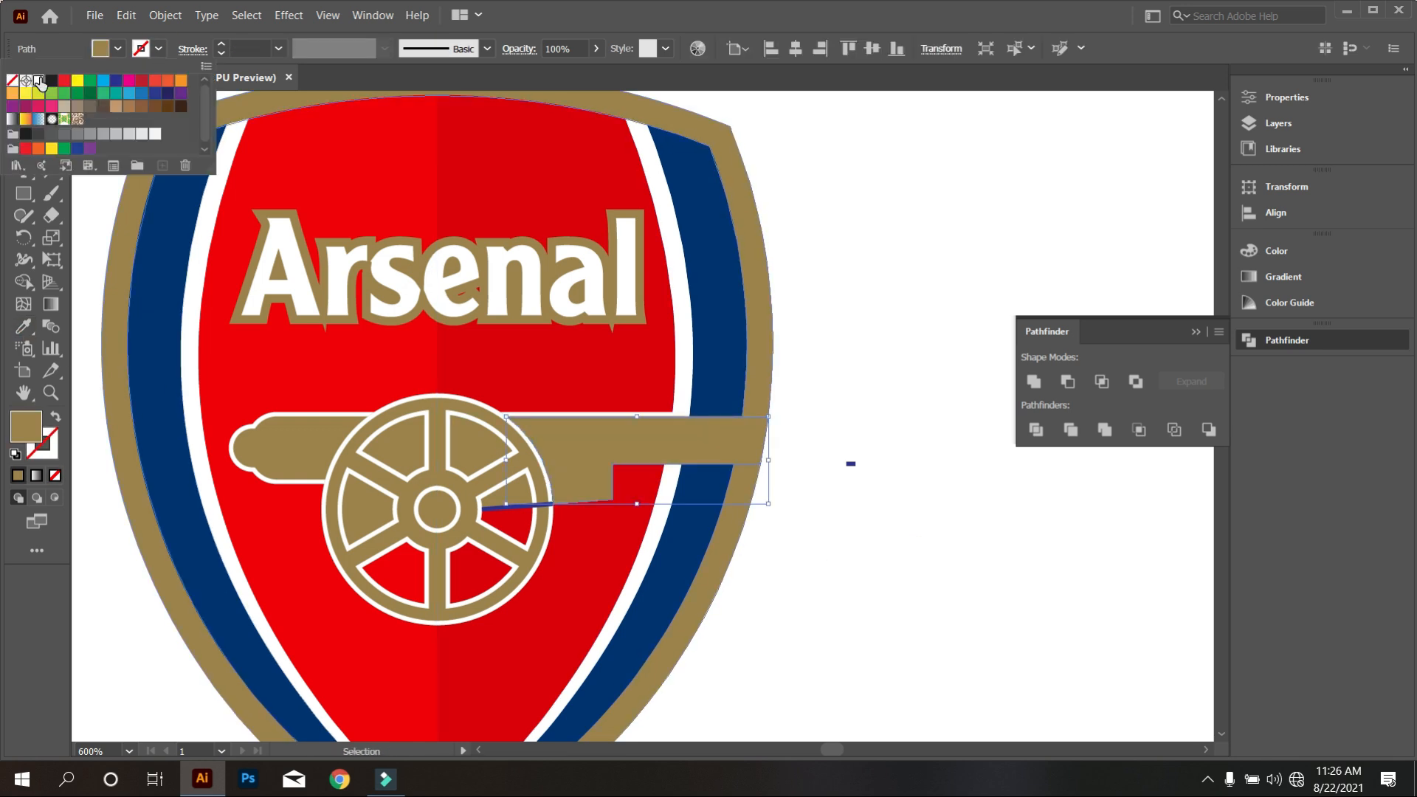
pyautogui.click(31, 84)
# Change the stroke of the slanted line across the wheel from blue to white.
pyautogui.scroll(-2, 960, 347)
pyautogui.scroll(5, 760, 460)
pyautogui.click(648, 280)
pyautogui.click(158, 48)
pyautogui.click(31, 84)
pyautogui.scroll(-5, 636, 491)
pyautogui.click(775, 550)
pyautogui.scroll(2, 665, 545)
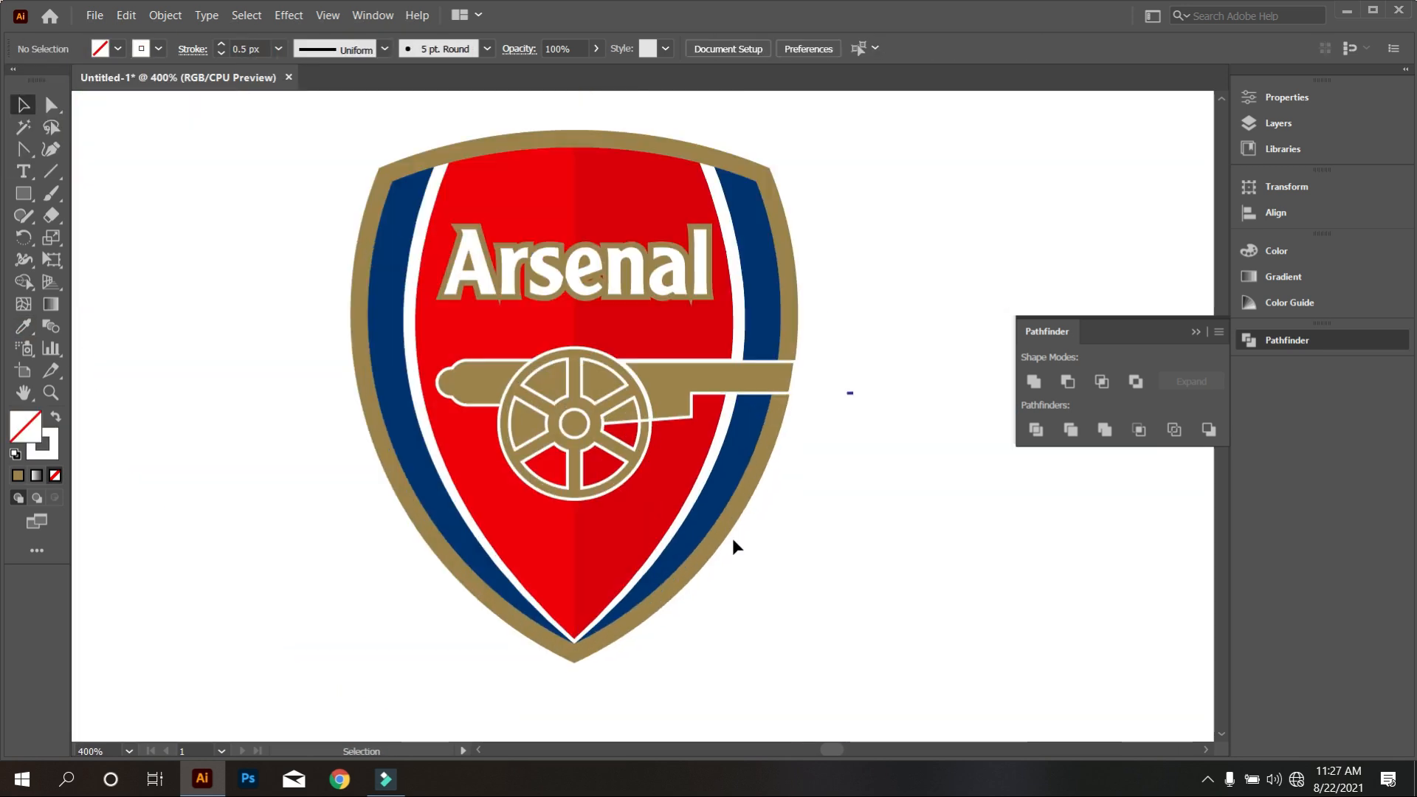
# Draw two overlapping ellipses on the empty canvas beside the shield.
pyautogui.scroll(-2, 362, 530)
pyautogui.moveTo(304, 519); pyautogui.dragTo(594, 484)
pyautogui.click(31, 201)
pyautogui.click(105, 237)
pyautogui.moveTo(157, 236); pyautogui.dragTo(325, 403)
pyautogui.click(53, 417)
pyautogui.moveTo(241, 236)
pyautogui.mouseDown()
pyautogui.moveTo(244, 281)
pyautogui.moveTo(323, 143)
pyautogui.moveTo(243, 197)
pyautogui.moveTo(241, 231)
pyautogui.moveTo(431, 267)
pyautogui.mouseUp()
# Cut a tapered crescent out of the overlapping ellipses with Shape Builder.
pyautogui.click(51, 171)
pyautogui.click(24, 105)
pyautogui.moveTo(431, 156); pyautogui.dragTo(189, 325)
pyautogui.click(23, 282)
pyautogui.click(55, 417)
pyautogui.click(343, 311)
pyautogui.click(24, 105)
pyautogui.click(428, 443)
# Place the crescent as the cannon's tail against the wheel's lower left and give it a white stroke.
pyautogui.moveTo(346, 304)
pyautogui.mouseDown()
pyautogui.moveTo(325, 508)
pyautogui.moveTo(382, 549)
pyautogui.moveTo(659, 497)
pyautogui.mouseUp()
pyautogui.click(158, 49)
pyautogui.click(37, 79)
pyautogui.scroll(2, 651, 492)
pyautogui.moveTo(549, 628); pyautogui.dragTo(592, 558)
pyautogui.scroll(2, 696, 437)
pyautogui.moveTo(670, 396); pyautogui.dragTo(676, 433)
pyautogui.scroll(-2, 661, 435)
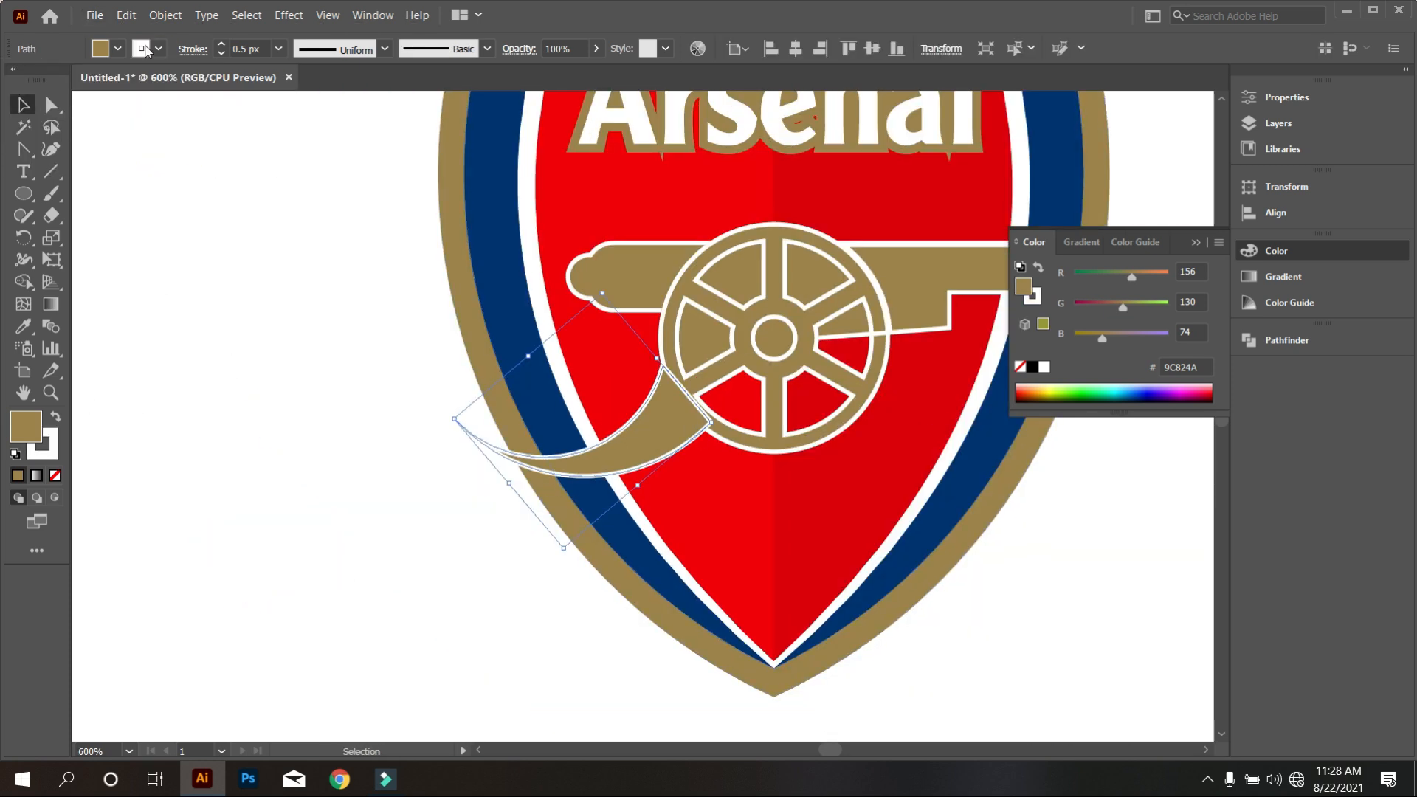
# Expand the tail, and expand the whole emblem into plain shapes.
pyautogui.click(166, 15)
pyautogui.click(175, 210)
pyautogui.scroll(-2, 555, 516)
pyautogui.moveTo(878, 177); pyautogui.dragTo(450, 638)
pyautogui.click(166, 16)
pyautogui.click(176, 211)
# Merge the tail's pieces with the parts of the shield bands it crosses using Shape Builder.
pyautogui.click(24, 282)
pyautogui.scroll(4, 486, 534)
pyautogui.moveTo(626, 417); pyautogui.dragTo(651, 491)
pyautogui.scroll(4, 706, 466)
pyautogui.moveTo(777, 596)
pyautogui.mouseDown()
pyautogui.moveTo(730, 521)
pyautogui.moveTo(668, 335)
pyautogui.mouseUp()
pyautogui.scroll(-3, 649, 480)
pyautogui.scroll(2, 842, 351)
pyautogui.moveTo(627, 286); pyautogui.dragTo(653, 393)
pyautogui.scroll(-2, 707, 519)
# Ungroup the merged emblem and recolour the left band beside the cannon's tail with the right band's dark blue.
pyautogui.press('v')
pyautogui.rightClick(683, 375)
pyautogui.click(734, 517)
pyautogui.scroll(-2, 576, 483)
pyautogui.press('i')
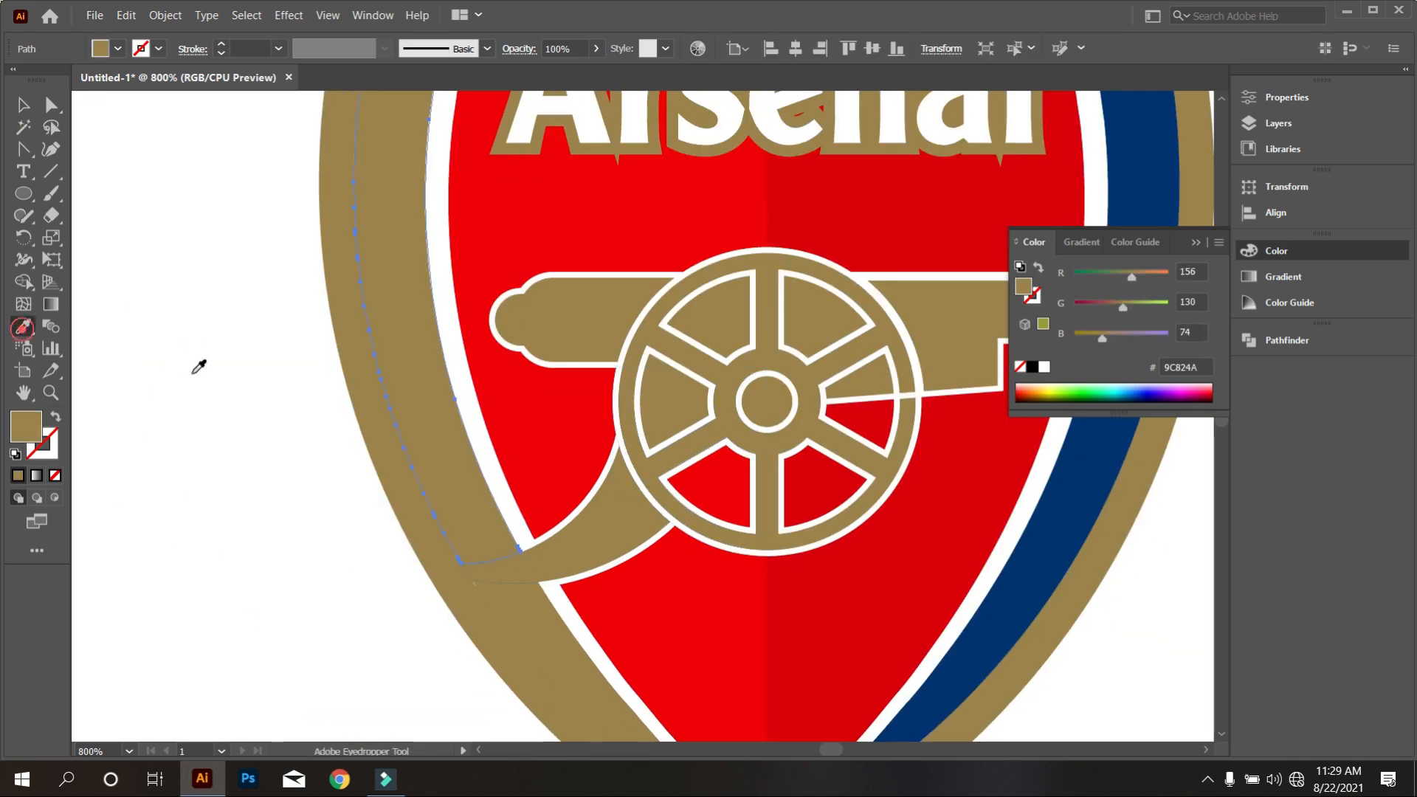
pyautogui.click(1063, 502)
pyautogui.scroll(-2, 586, 532)
pyautogui.click(797, 566)
pyautogui.press('v')
# Round off the lower corner of the stepped underside beneath the cannon barrel, right of the wheel.
pyautogui.scroll(3, 726, 468)
pyautogui.press('a')
pyautogui.click(787, 411)
pyautogui.moveTo(776, 399); pyautogui.dragTo(735, 360)
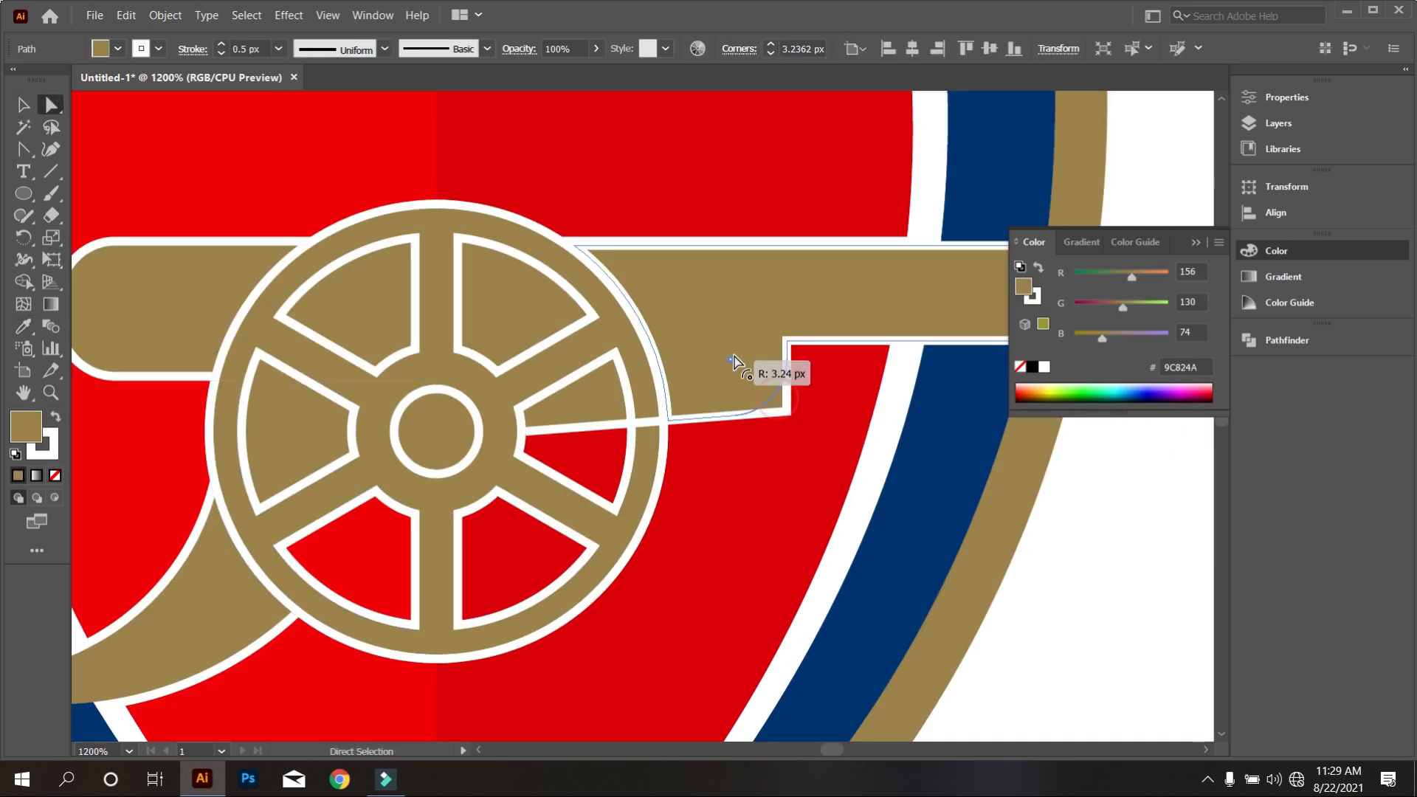
# Separate the right inner panel below the barrel with Shape Builder and recolour it with the darker red.
pyautogui.scroll(-4, 690, 428)
pyautogui.moveTo(420, 189); pyautogui.dragTo(867, 627)
pyautogui.hotkey('shift', 'm')
pyautogui.scroll(2, 738, 452)
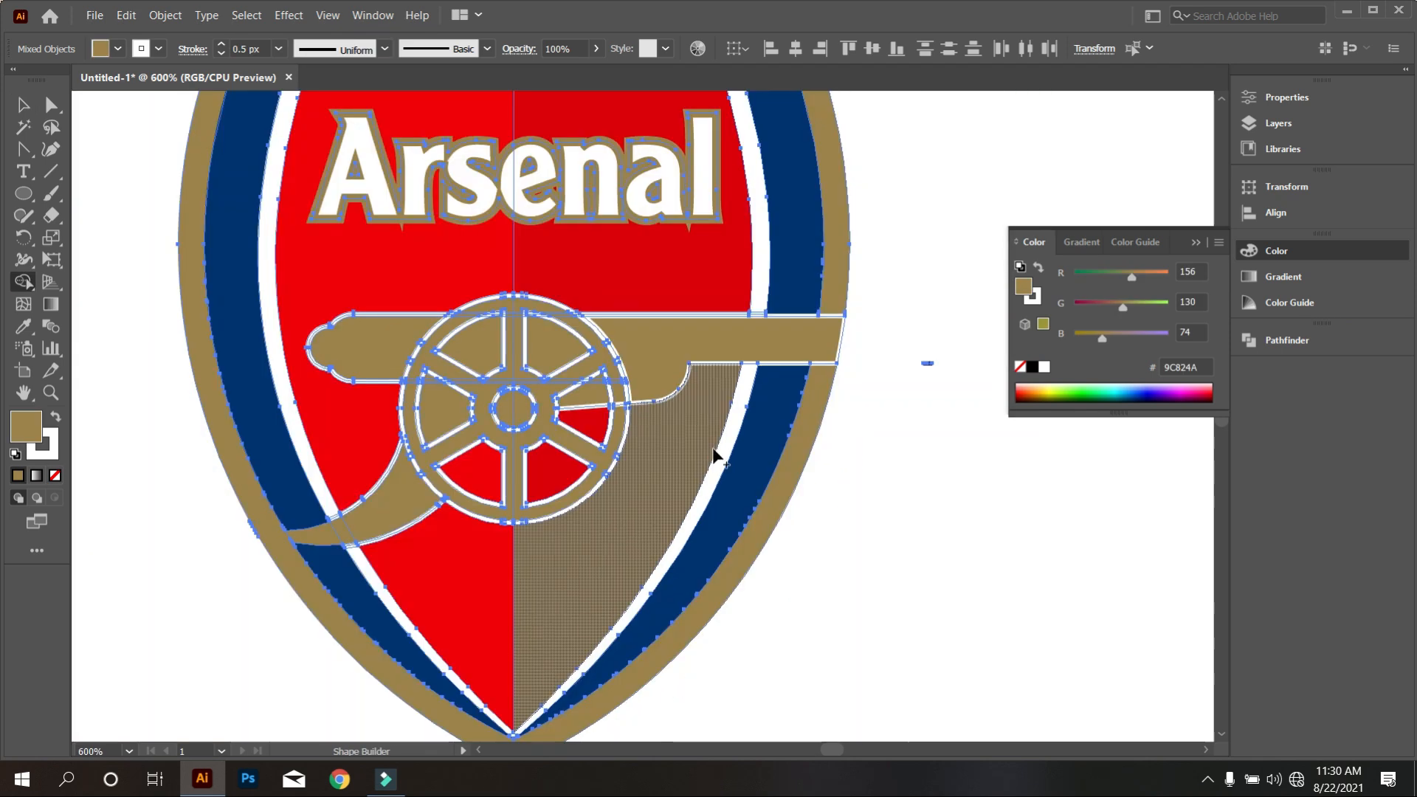
pyautogui.click(717, 456)
pyautogui.press('v')
pyautogui.scroll(-1, 853, 612)
pyautogui.click(701, 552)
pyautogui.press('i')
pyautogui.click(720, 392)
pyautogui.press('v')
pyautogui.moveTo(384, 177); pyautogui.dragTo(915, 576)
pyautogui.hotkey('shift', 'm')
pyautogui.scroll(5, 829, 446)
pyautogui.click(866, 462)
pyautogui.hotkey('ctrl', 'z')
# Expand the right part of the cannon barrel and its white stroke into plain shapes.
pyautogui.scroll(-4, 862, 458)
pyautogui.click(804, 419)
pyautogui.click(165, 15)
pyautogui.click(174, 211)
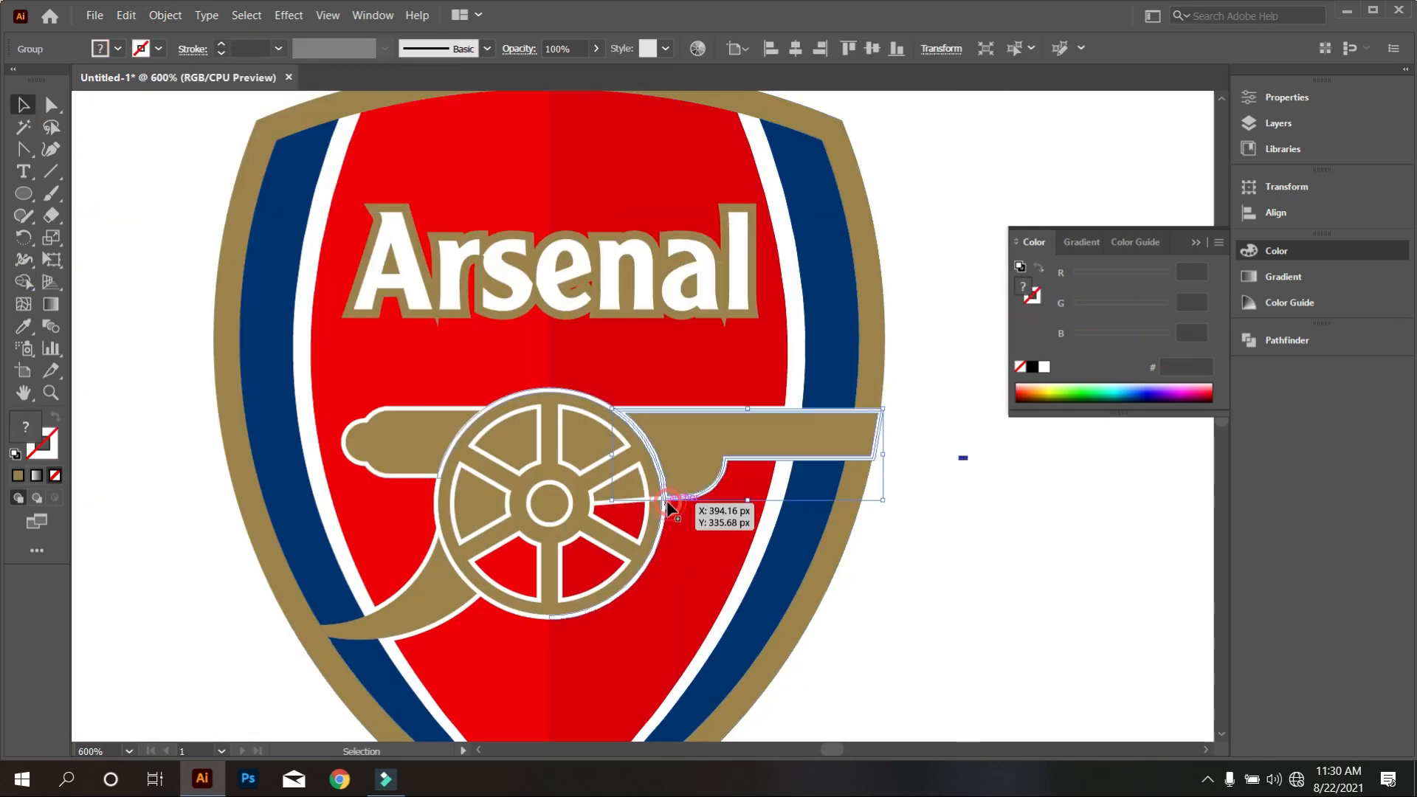
# Merge the barrel's muzzle end into the gold frame where it crosses the right blue band, using Shape Builder.
pyautogui.scroll(-1, 755, 480)
pyautogui.moveTo(362, 174); pyautogui.dragTo(915, 576)
pyautogui.click(22, 277)
pyautogui.scroll(6, 816, 460)
pyautogui.moveTo(892, 527); pyautogui.dragTo(897, 484)
pyautogui.scroll(-2, 901, 452)
pyautogui.scroll(2, 901, 480)
pyautogui.moveTo(814, 521); pyautogui.dragTo(788, 390)
pyautogui.scroll(-3, 821, 504)
pyautogui.scroll(-4, 820, 505)
# Recolour the right side band with the dark blue sampled from the left band.
pyautogui.click(24, 105)
pyautogui.click(621, 310)
pyautogui.click(24, 326)
pyautogui.click(344, 328)
pyautogui.click(24, 104)
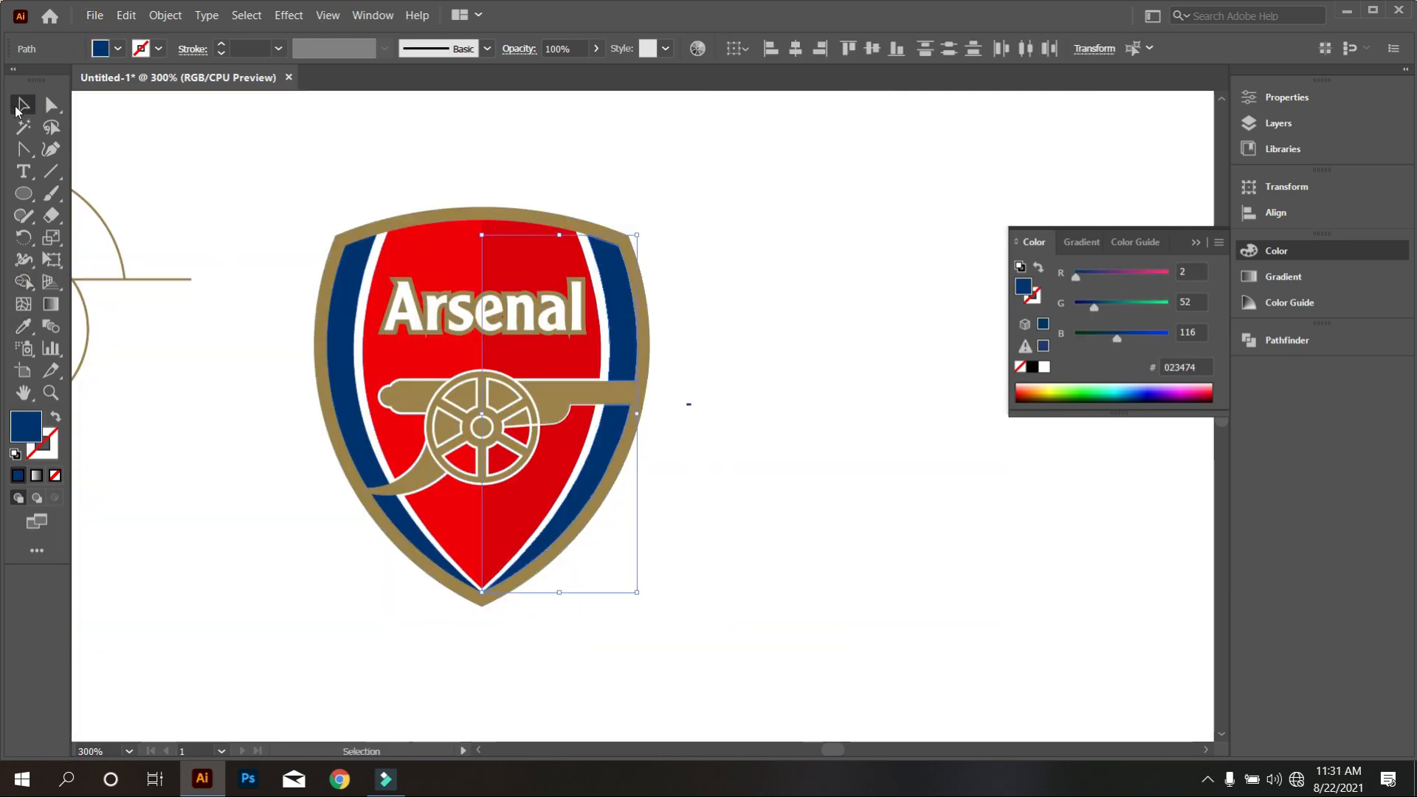
# Group all parts of the emblem and centre it on the artboard.
pyautogui.click(670, 619)
pyautogui.scroll(-1, 670, 618)
pyautogui.click(675, 464)
pyautogui.rightClick(788, 351)
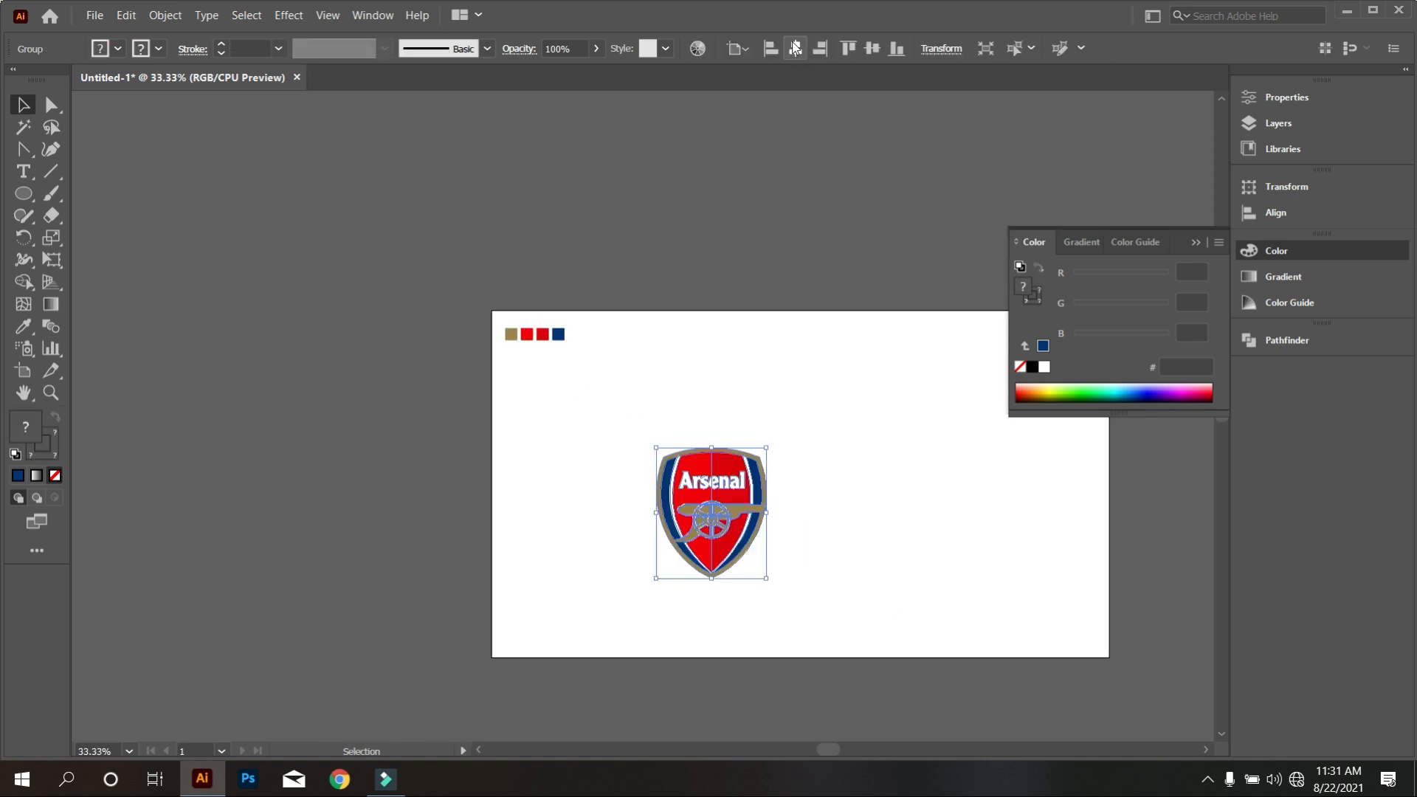
pyautogui.scroll(-1, 837, 586)
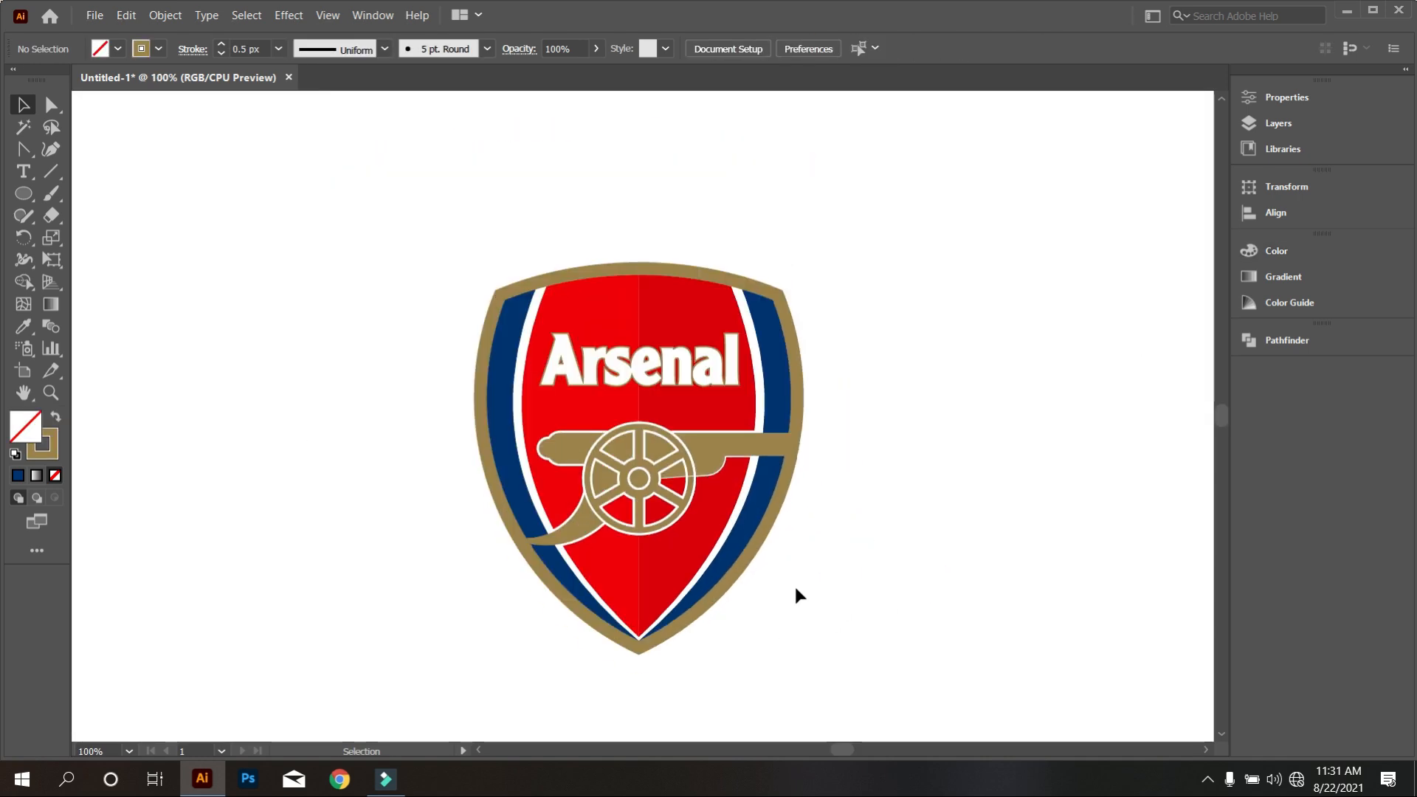
# Ungroup the emblem and set the gold outline of the "Arsenal" lettering to 2 px.
pyautogui.click(621, 380)
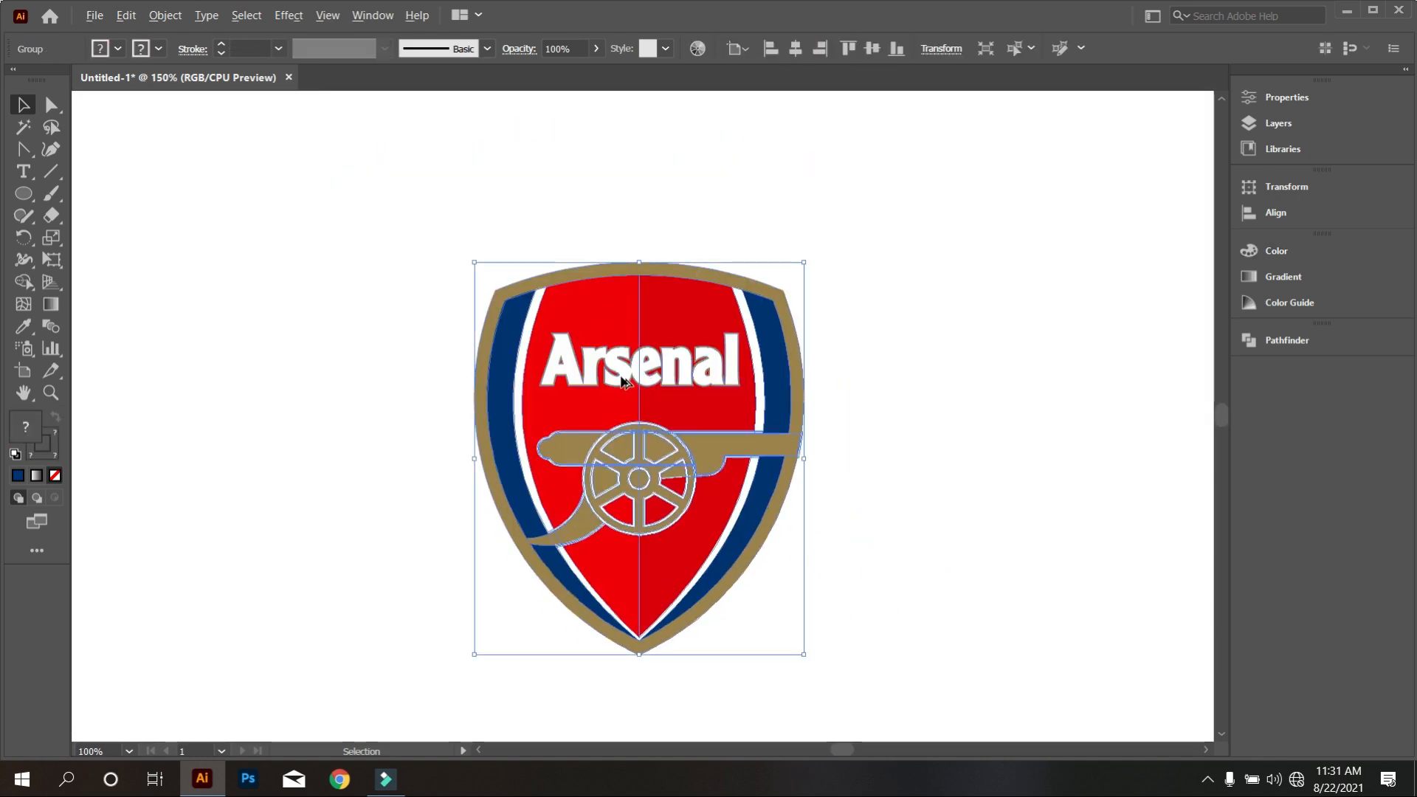
pyautogui.scroll(1, 621, 380)
pyautogui.rightClick(615, 378)
pyautogui.click(706, 511)
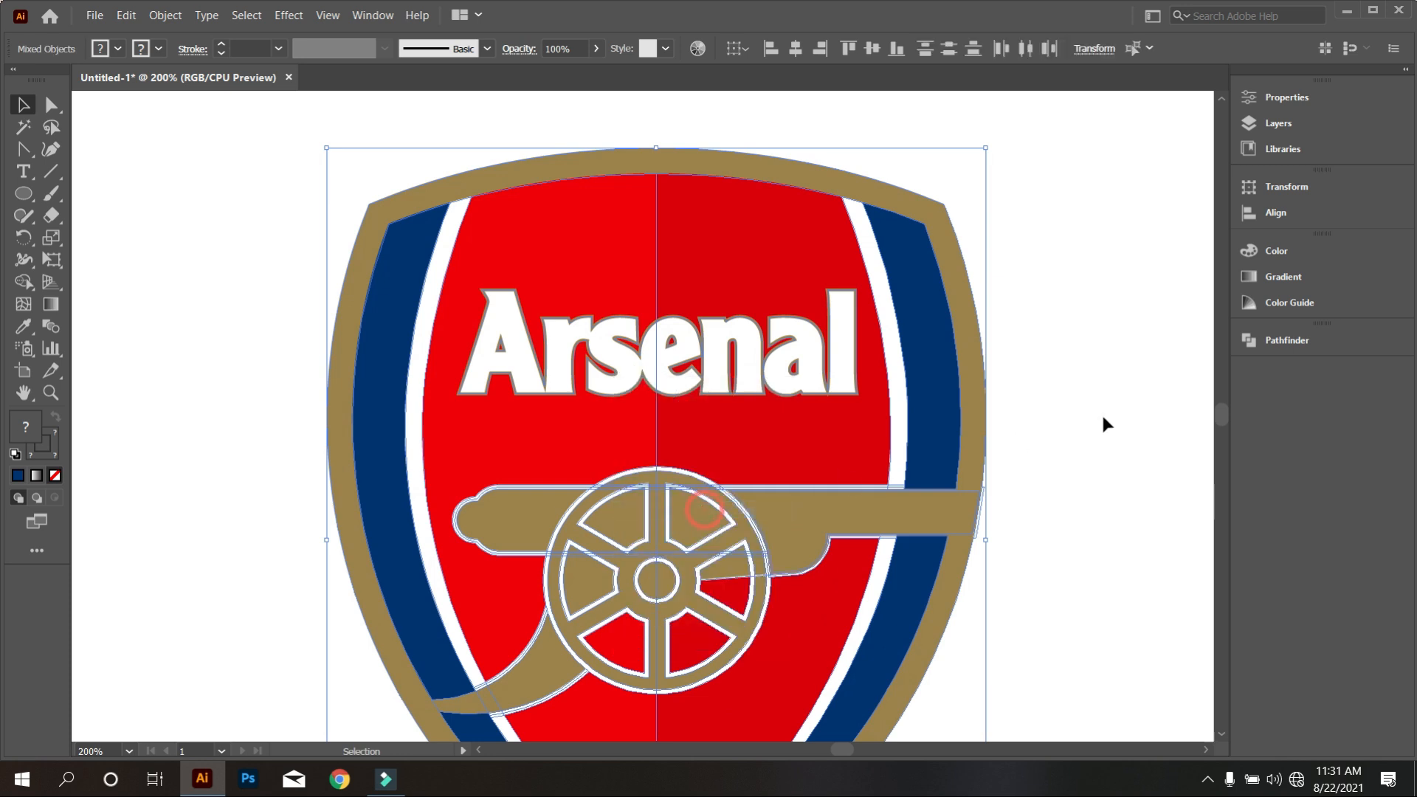
pyautogui.click(1102, 411)
pyautogui.click(547, 374)
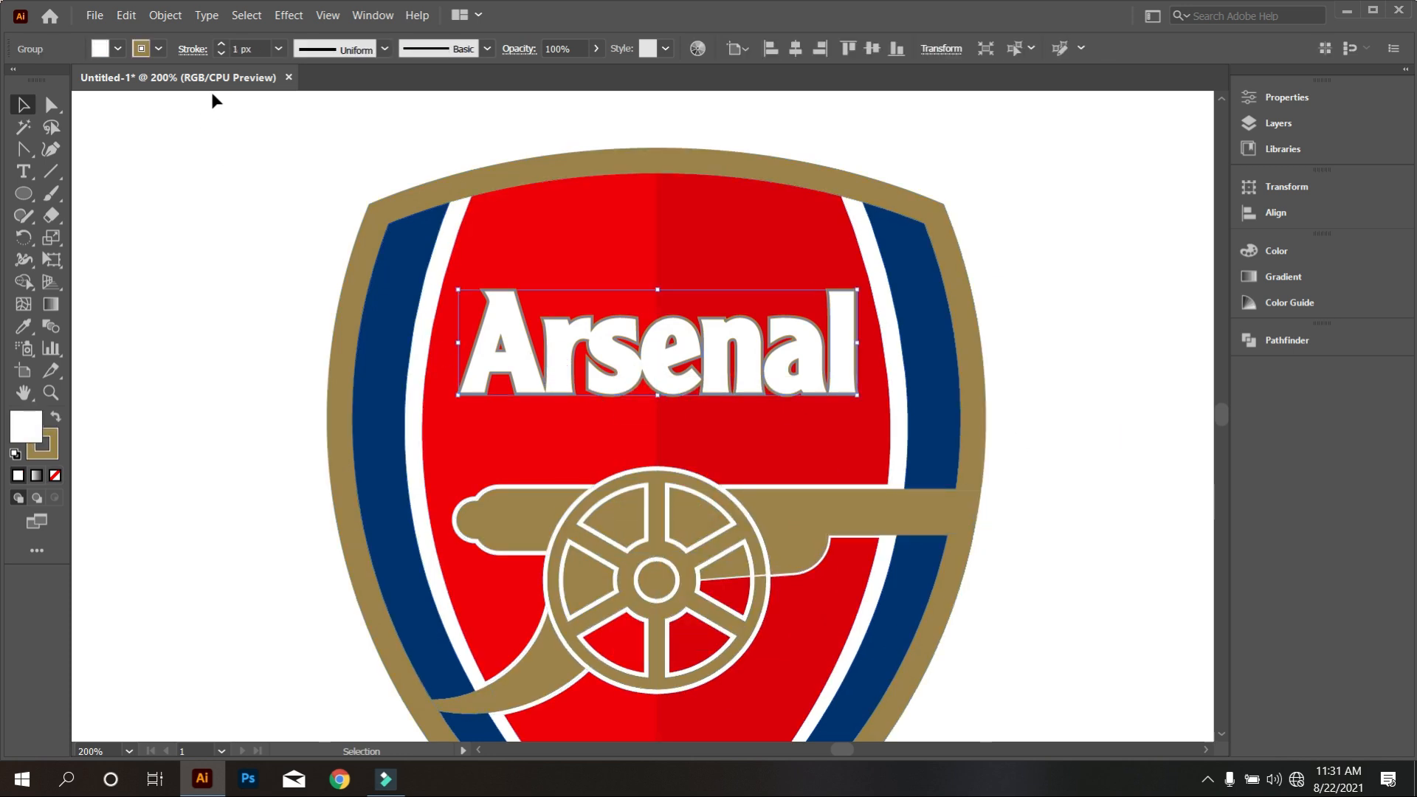
pyautogui.scroll(2, 265, 44)
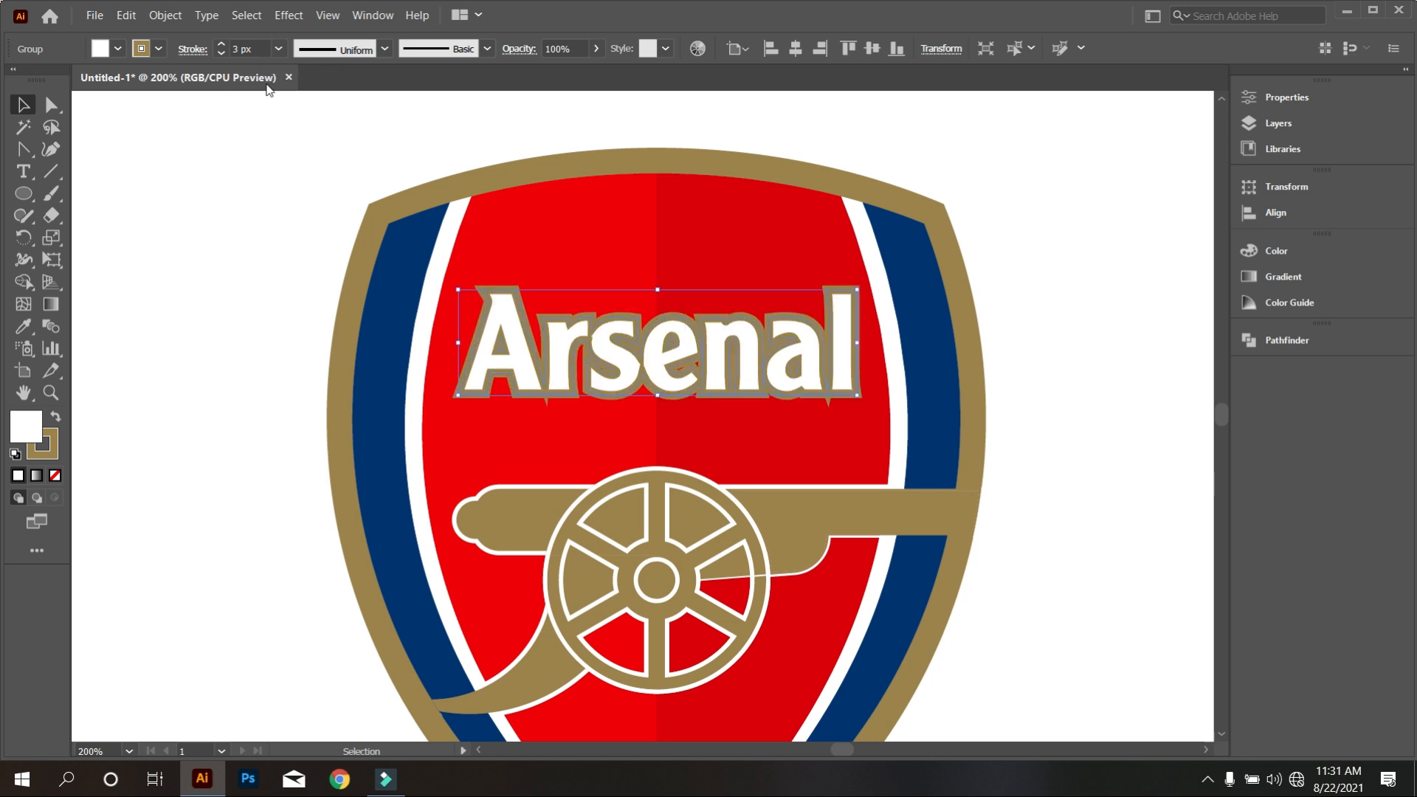
pyautogui.click(249, 232)
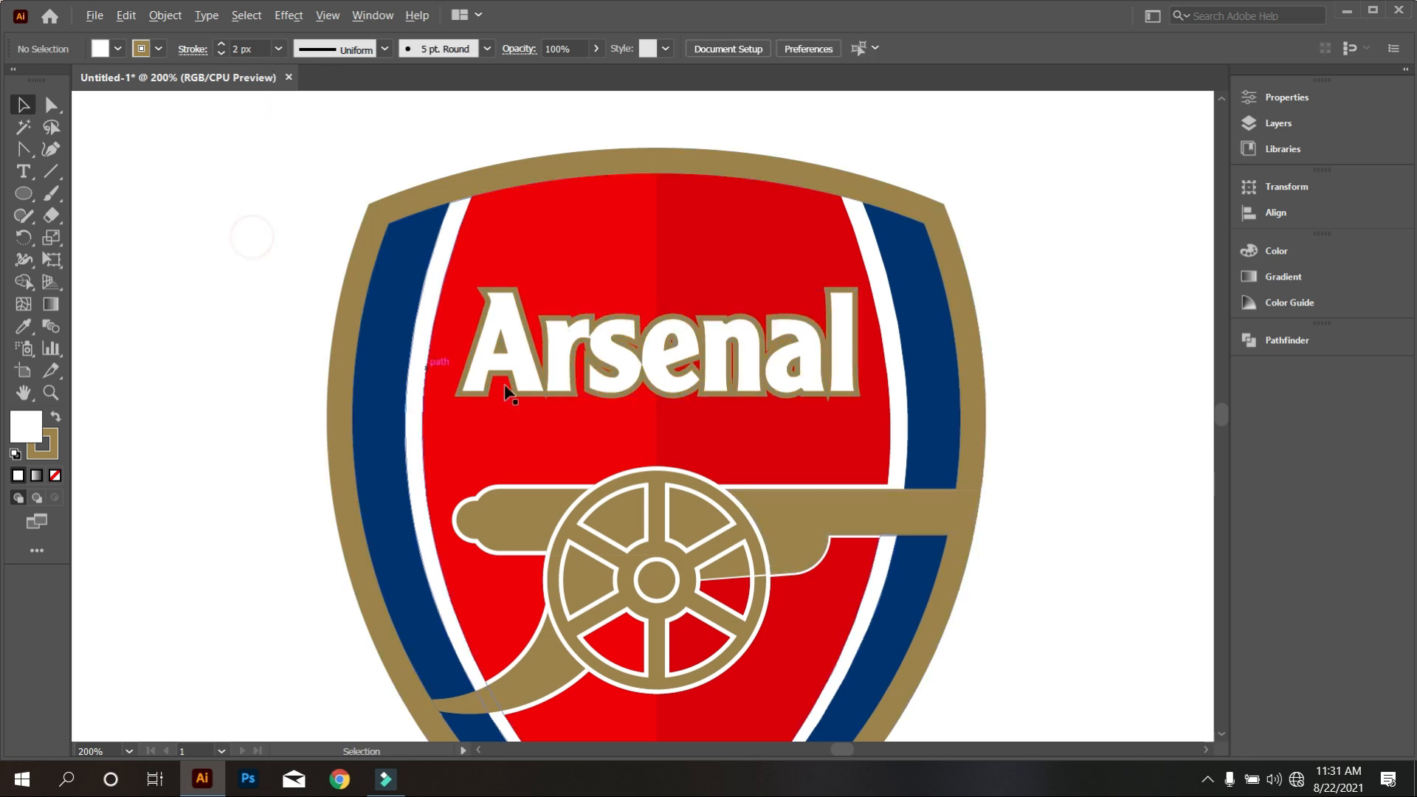
# Select all parts of the emblem, group them again and clear the selection.
pyautogui.scroll(-3, 826, 564)
pyautogui.scroll(-1, 846, 574)
pyautogui.moveTo(892, 627); pyautogui.dragTo(693, 433)
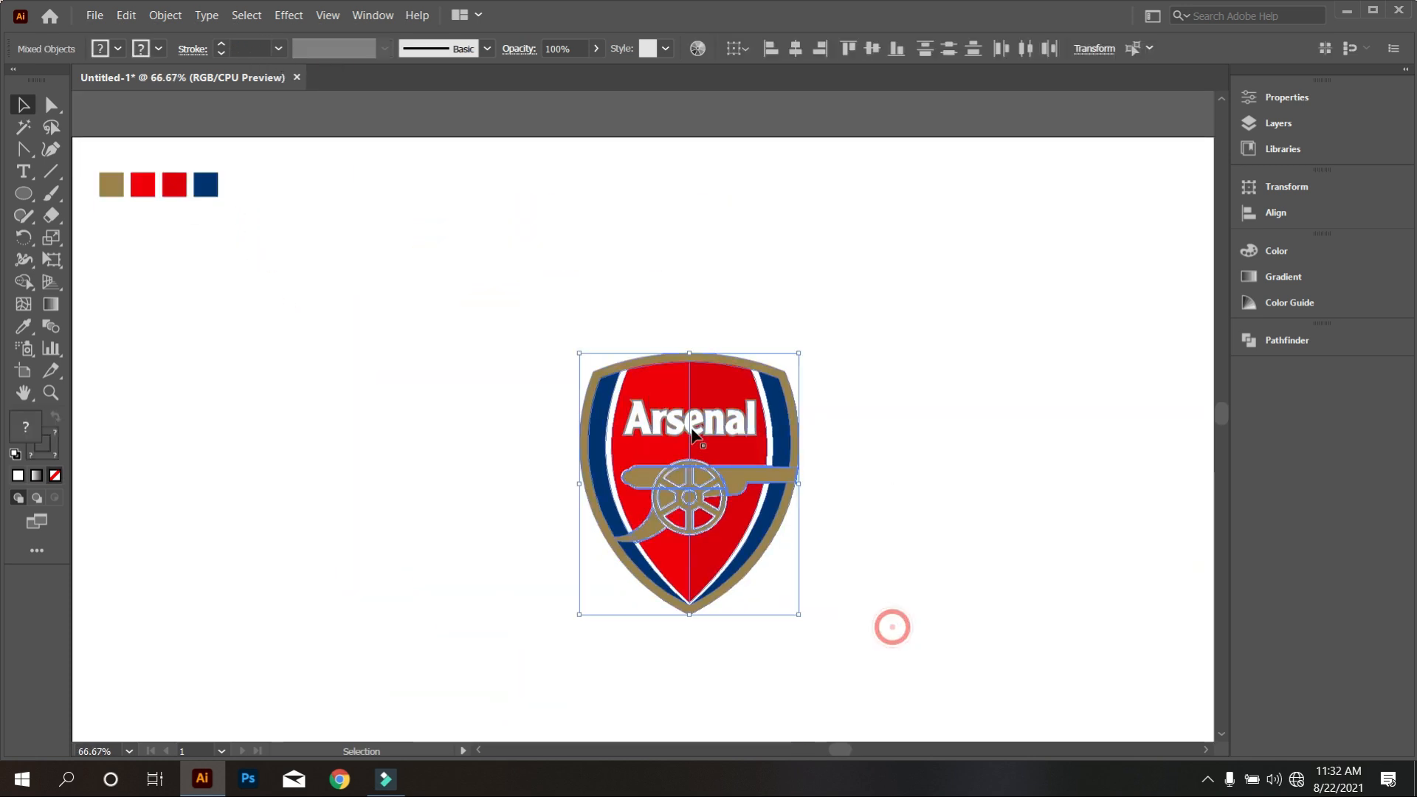
pyautogui.rightClick(862, 327)
pyautogui.click(959, 440)
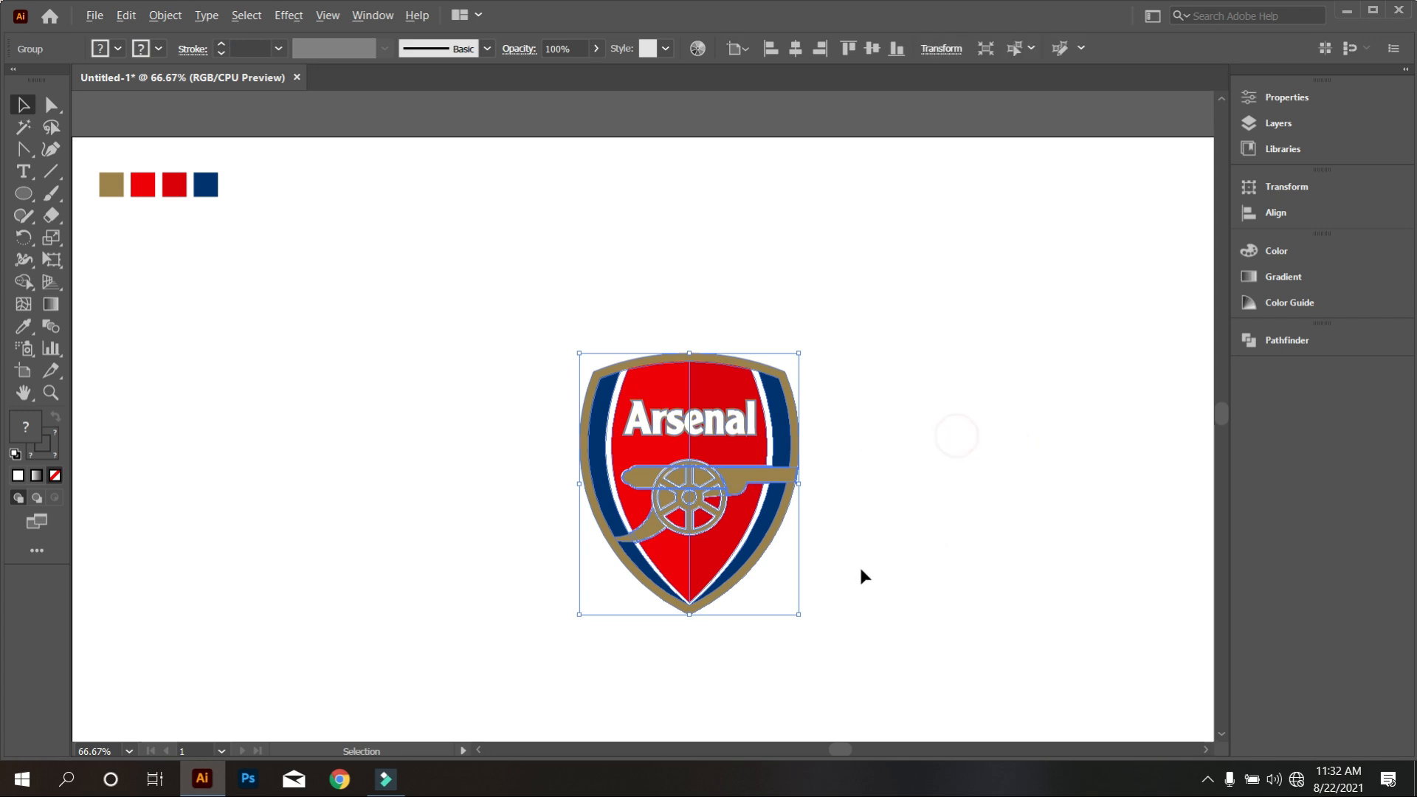
pyautogui.scroll(-2, 860, 570)
pyautogui.scroll(1, 858, 563)
pyautogui.click(887, 514)
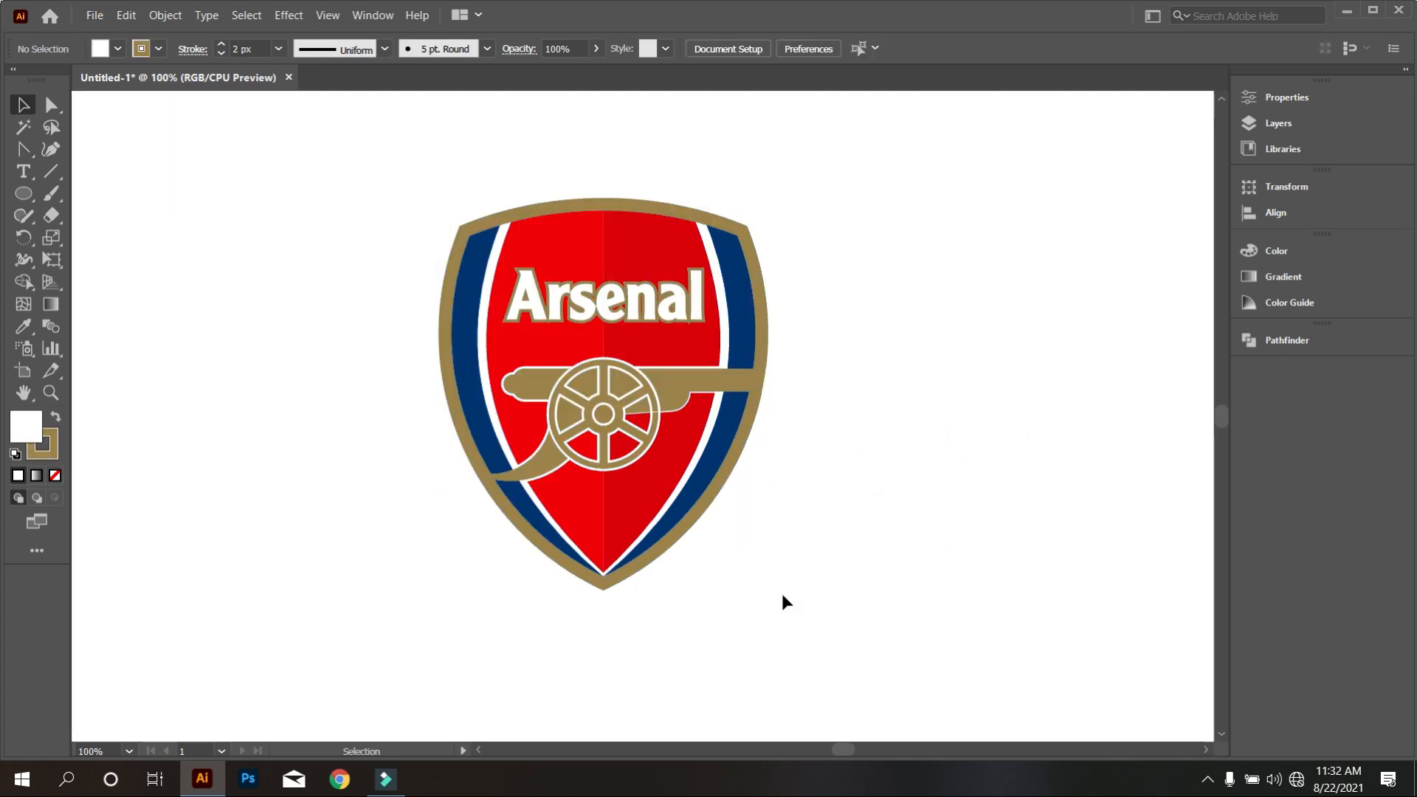
pyautogui.scroll(2, 560, 602)
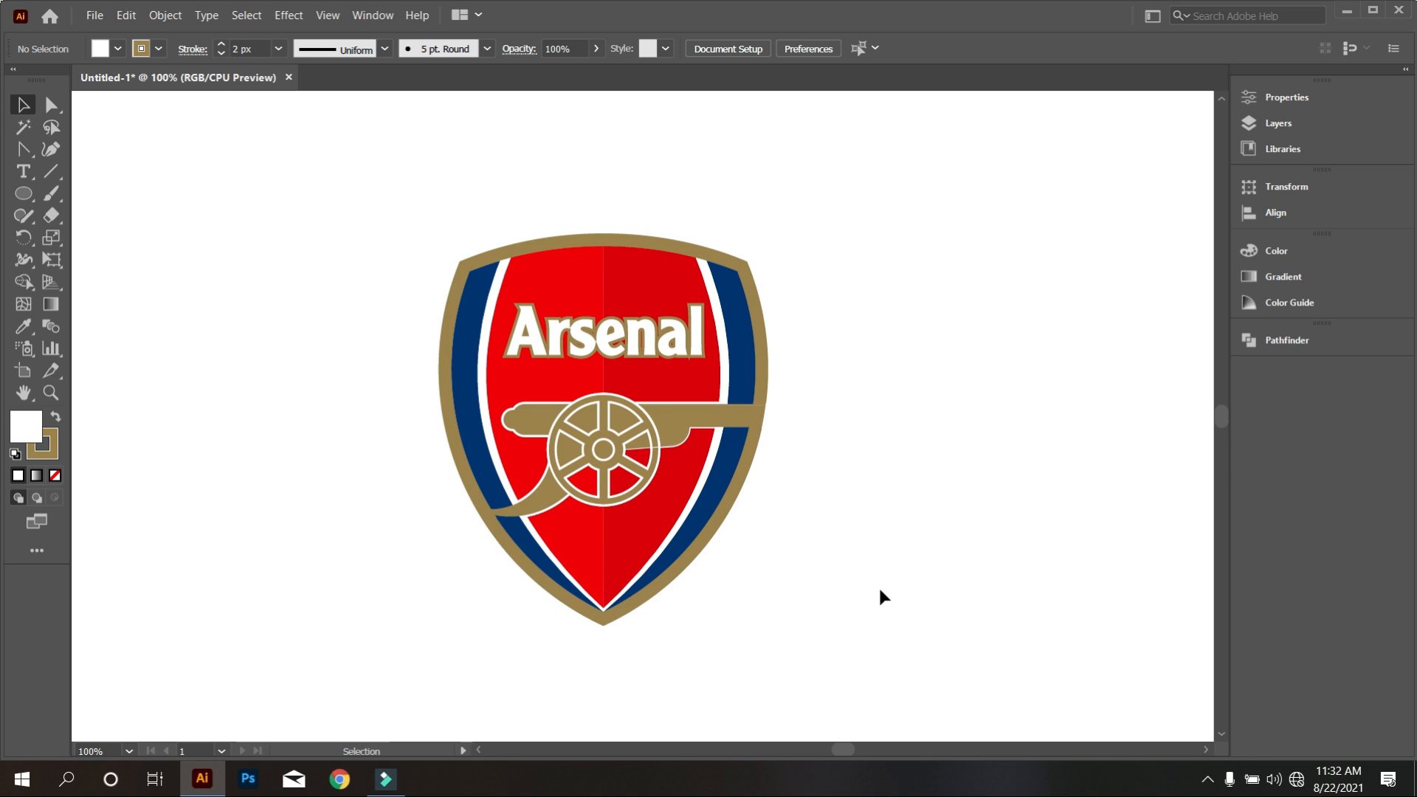